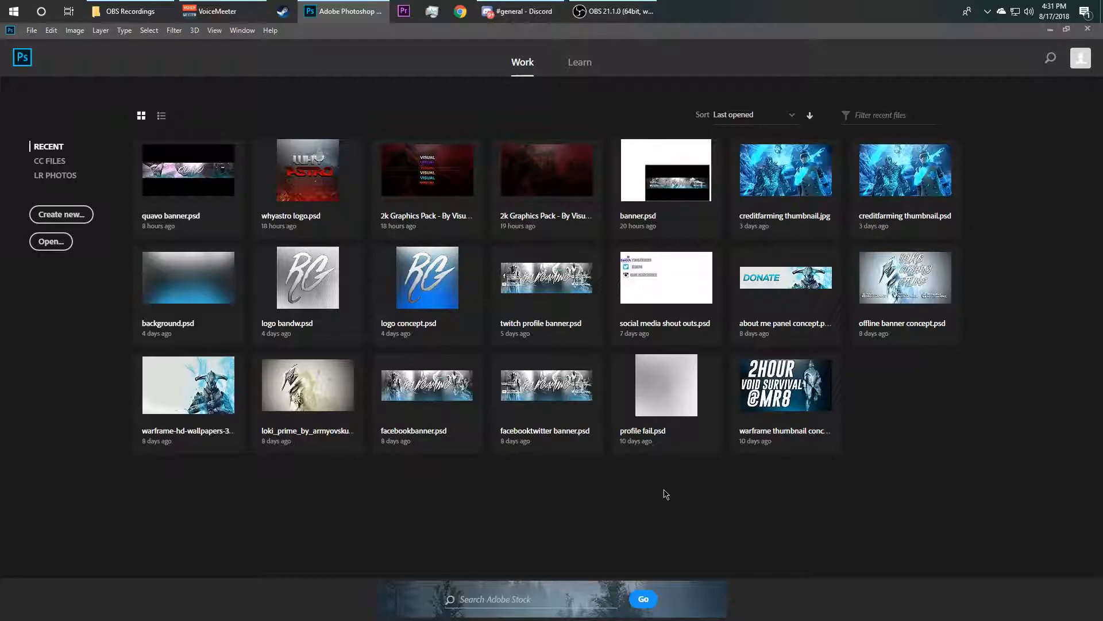
Create a new 2560 x 1440 px document from the recent custom preset
{"action": "left_click", "coordinate": [64, 217]}
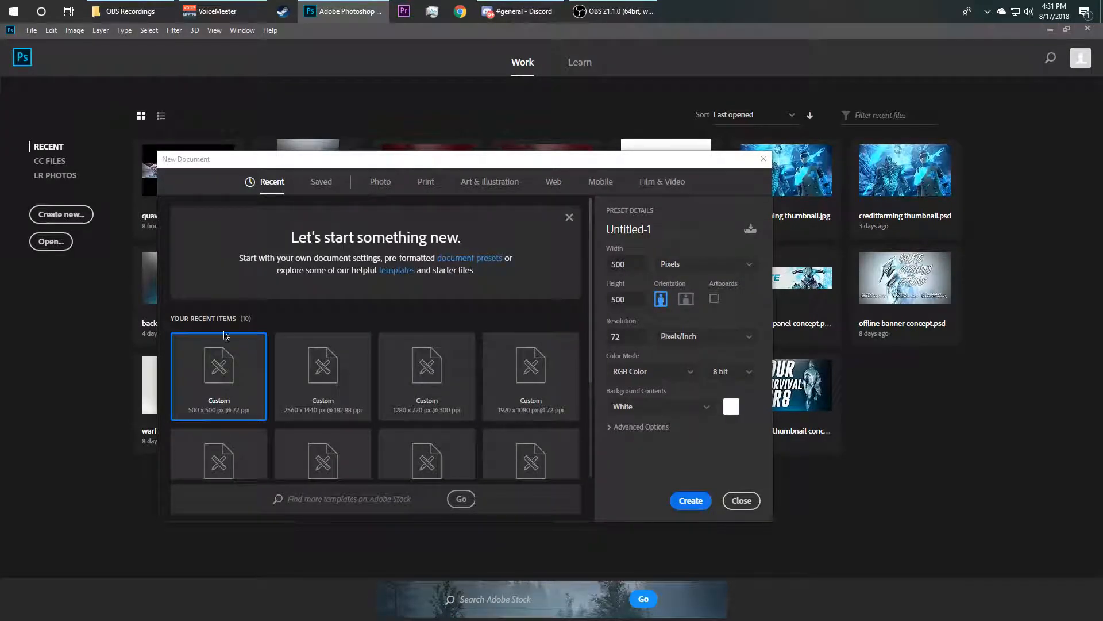
{"action": "scroll", "coordinate": [382, 384], "scroll_direction": "down", "scroll_amount": 3}
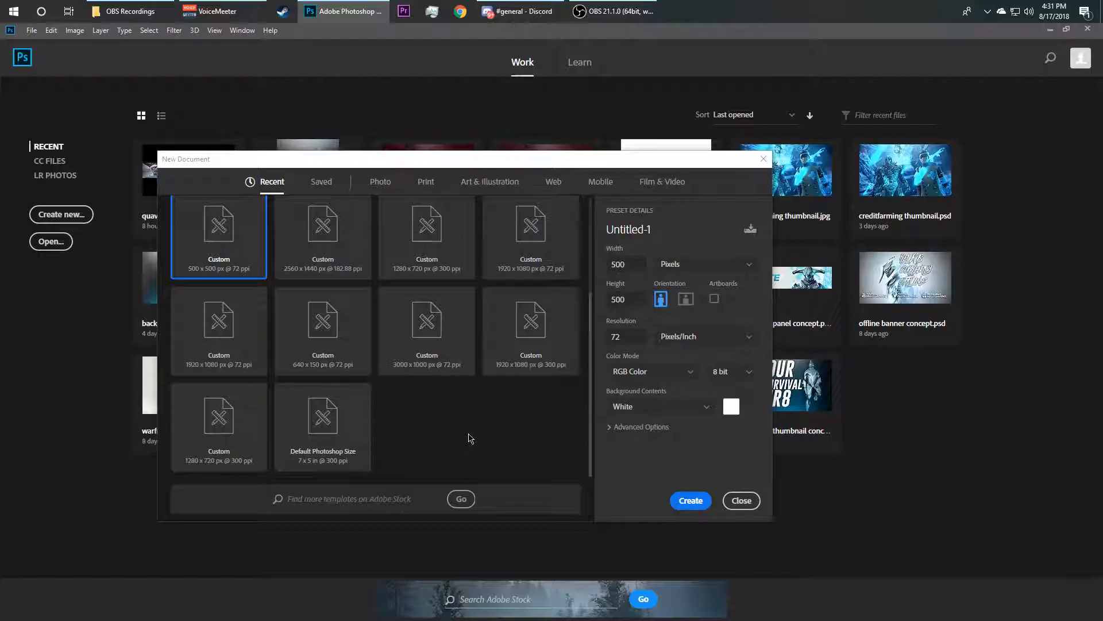
{"action": "scroll", "coordinate": [310, 371], "scroll_direction": "up", "scroll_amount": 3}
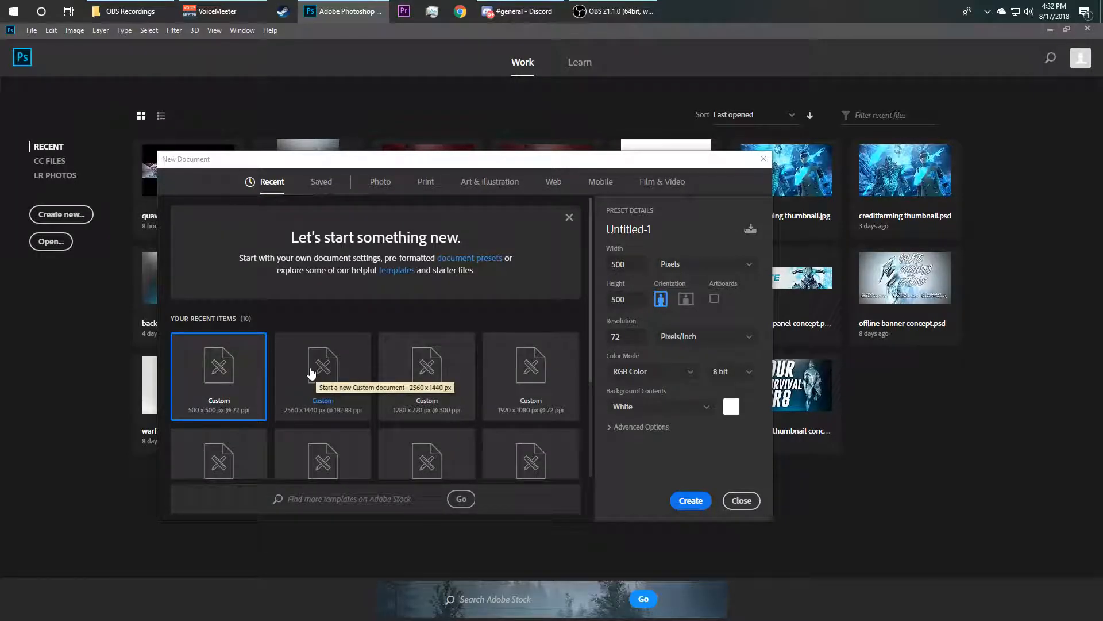
{"action": "left_click", "coordinate": [311, 372]}
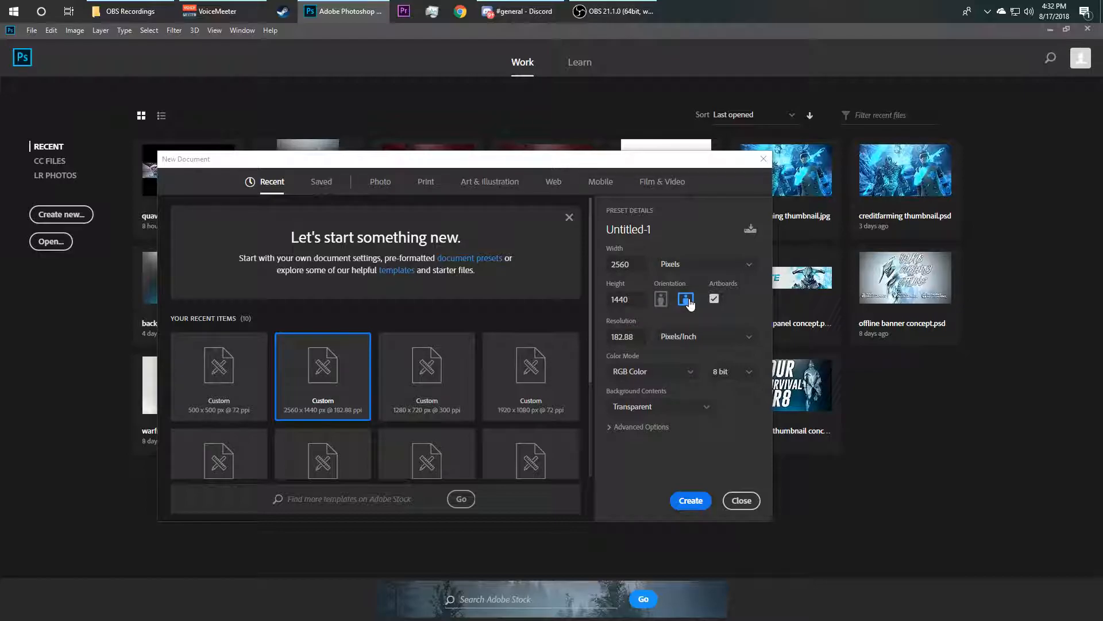
{"action": "left_click", "coordinate": [690, 500]}
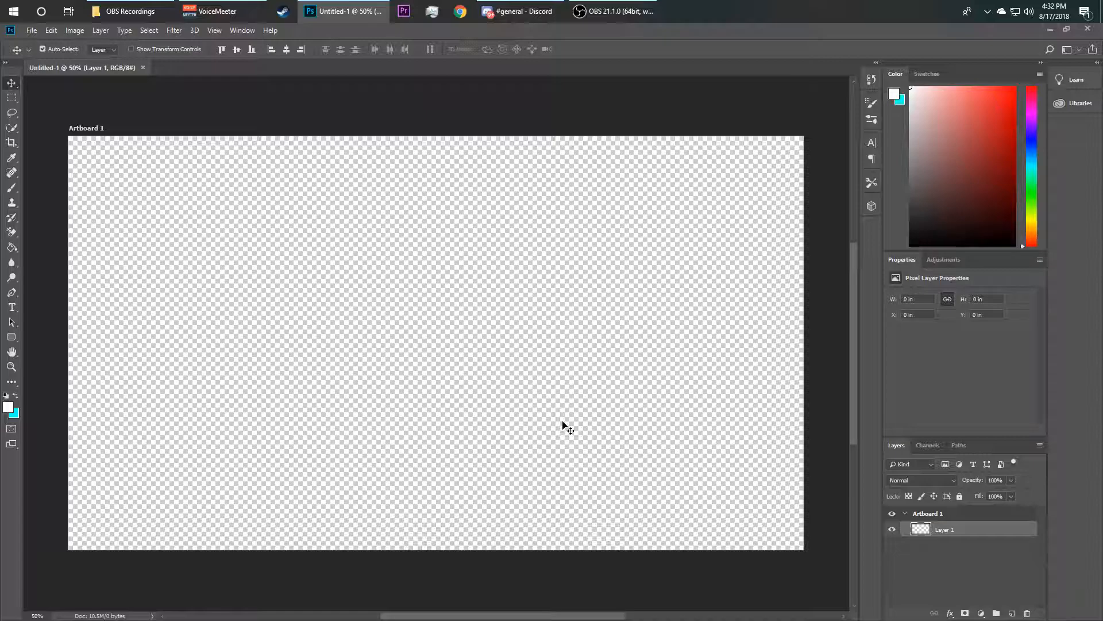
Place the Channel Art Template (Fireworks).jpg from the Photoshop files folder onto the artboard and commit it
{"action": "left_click", "coordinate": [46, 31]}
{"action": "mouse_move", "coordinate": [30, 31]}
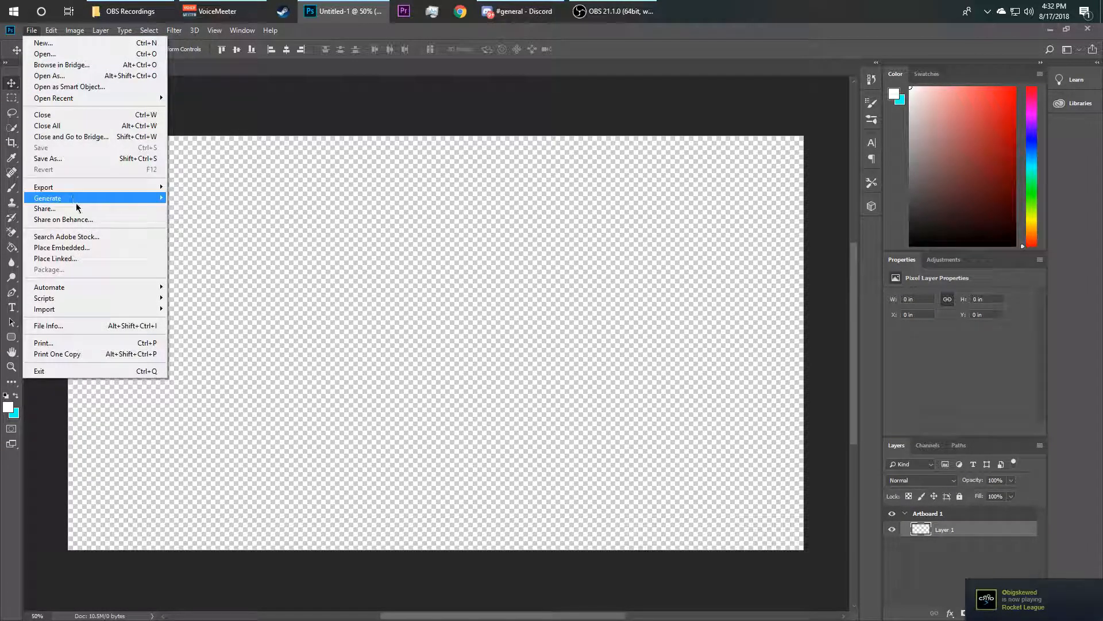
{"action": "mouse_move", "coordinate": [136, 289]}
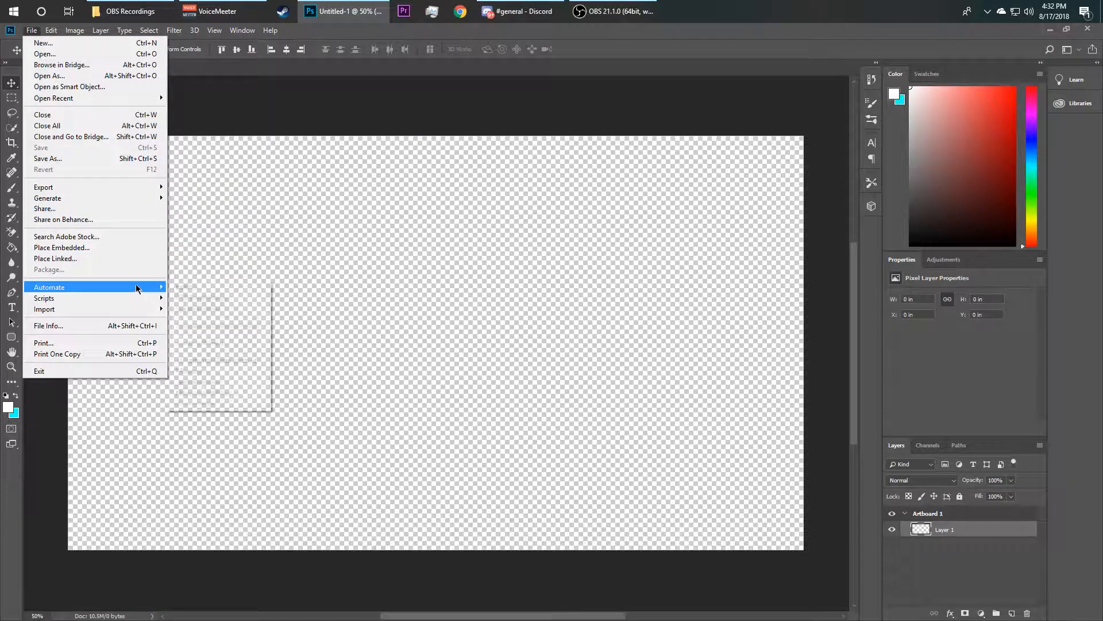
{"action": "left_click", "coordinate": [130, 246]}
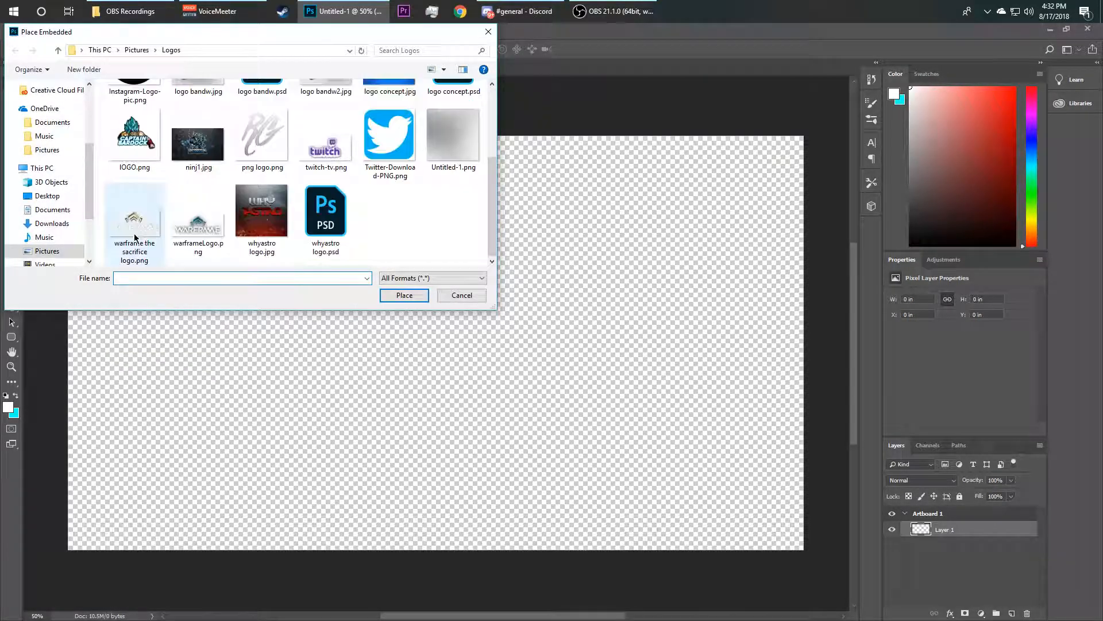
{"action": "left_click", "coordinate": [47, 251]}
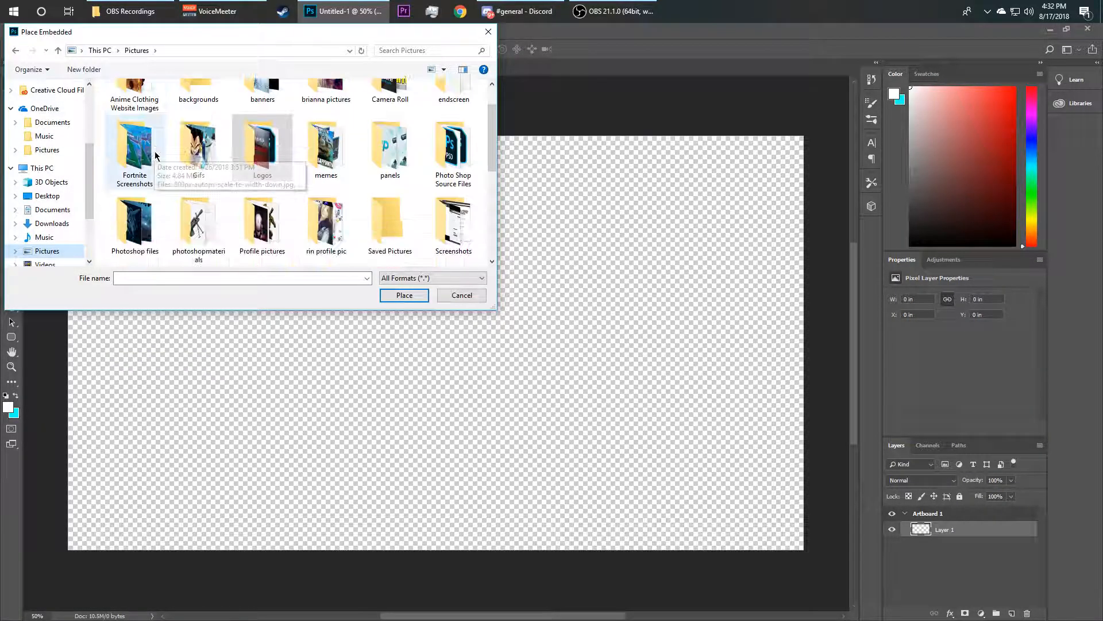
{"action": "scroll", "coordinate": [156, 154], "scroll_direction": "down", "scroll_amount": 1}
{"action": "double_click", "coordinate": [138, 147]}
{"action": "left_click", "coordinate": [267, 102]}
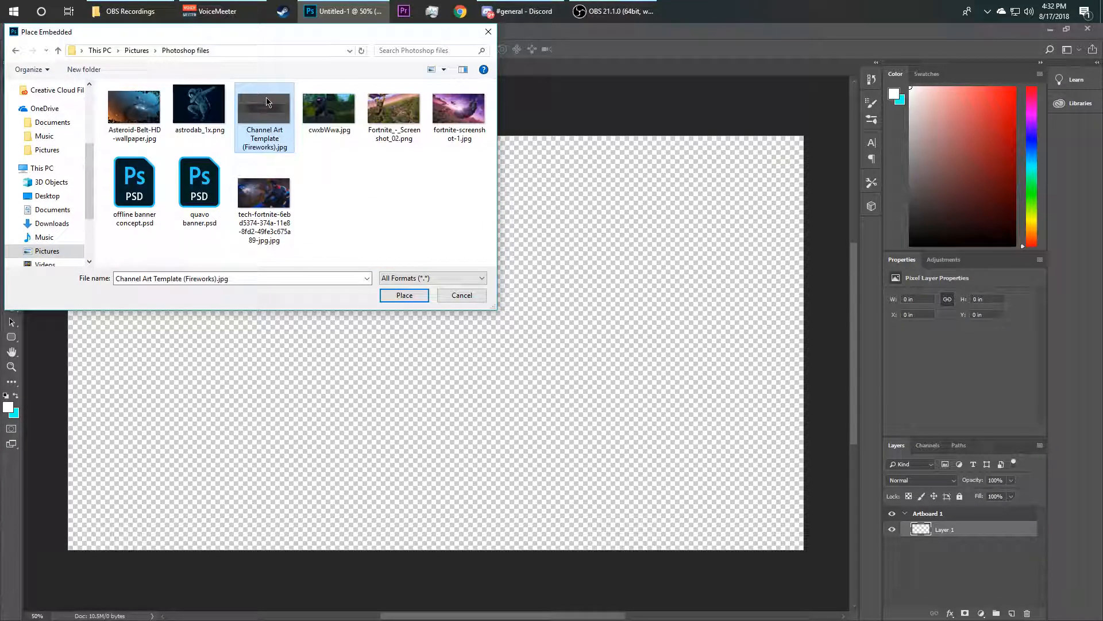
{"action": "double_click", "coordinate": [267, 103]}
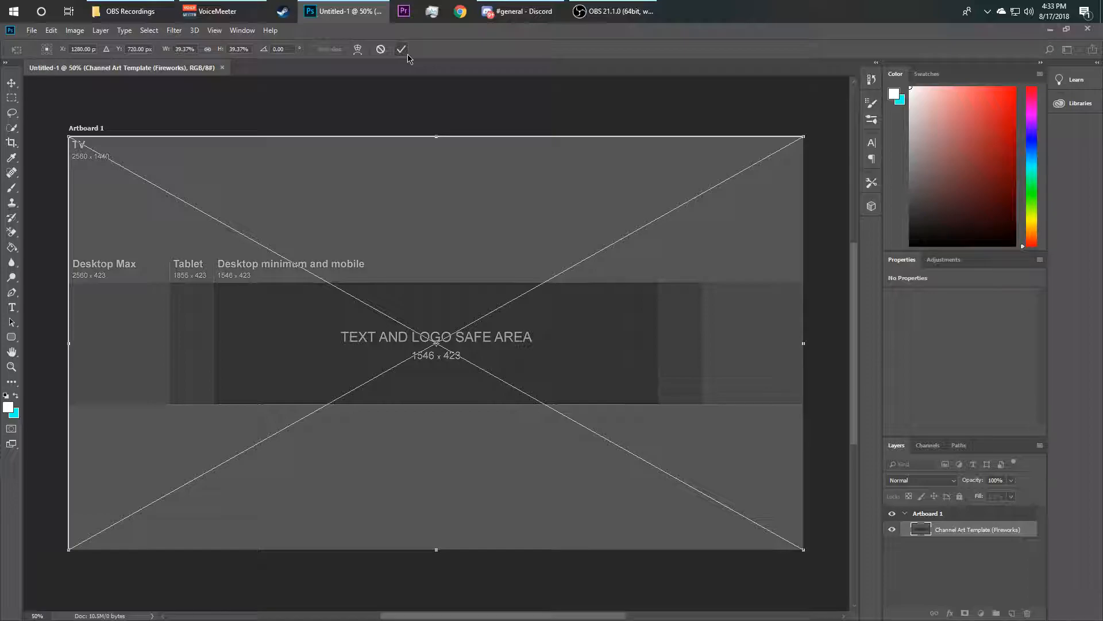
{"action": "left_click", "coordinate": [402, 50]}
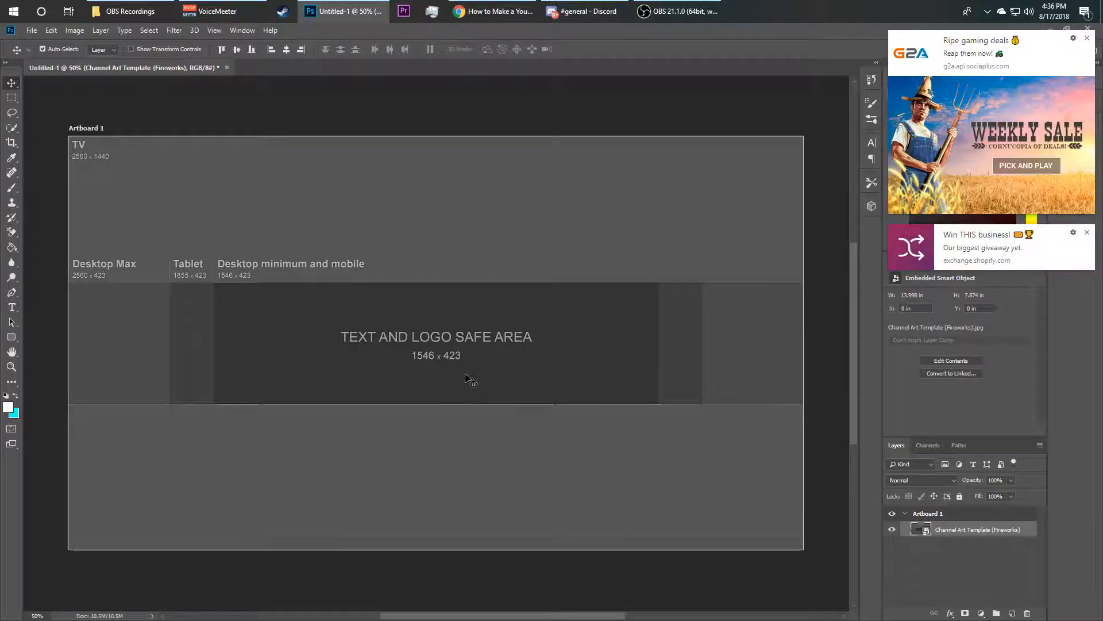
Rasterize the placed template layer
{"action": "right_click", "coordinate": [945, 529]}
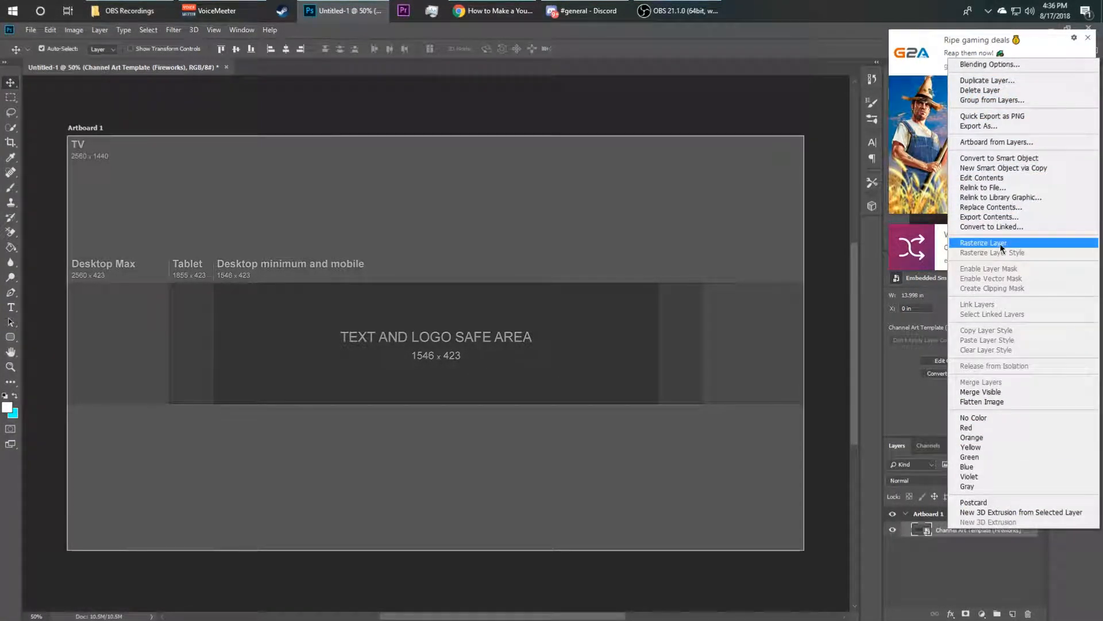
{"action": "left_click", "coordinate": [983, 243]}
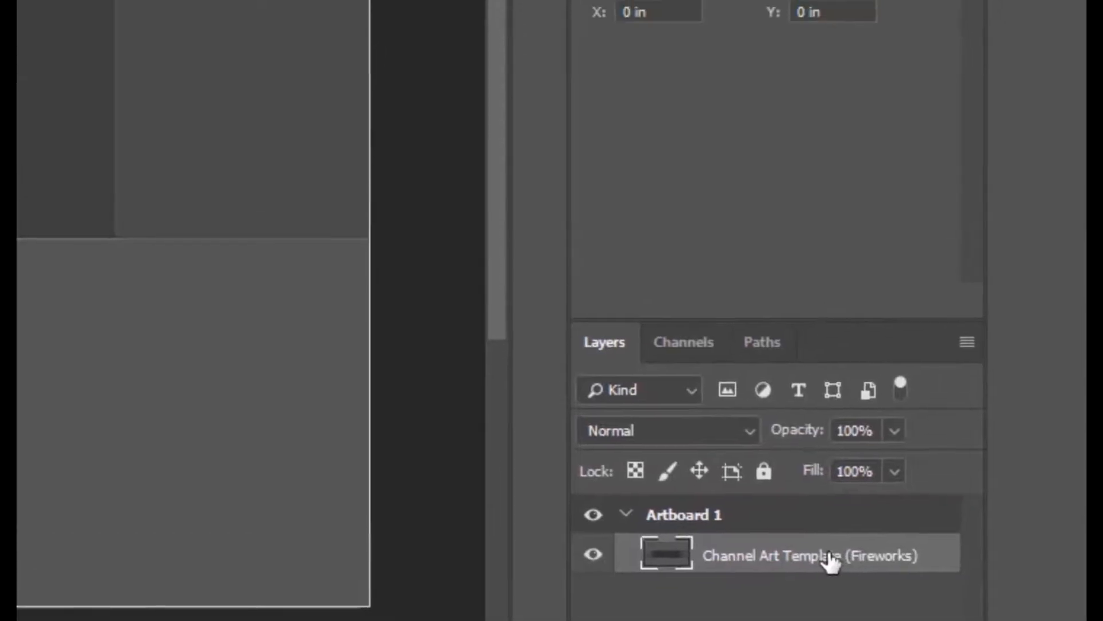
{"action": "right_click", "coordinate": [1002, 530]}
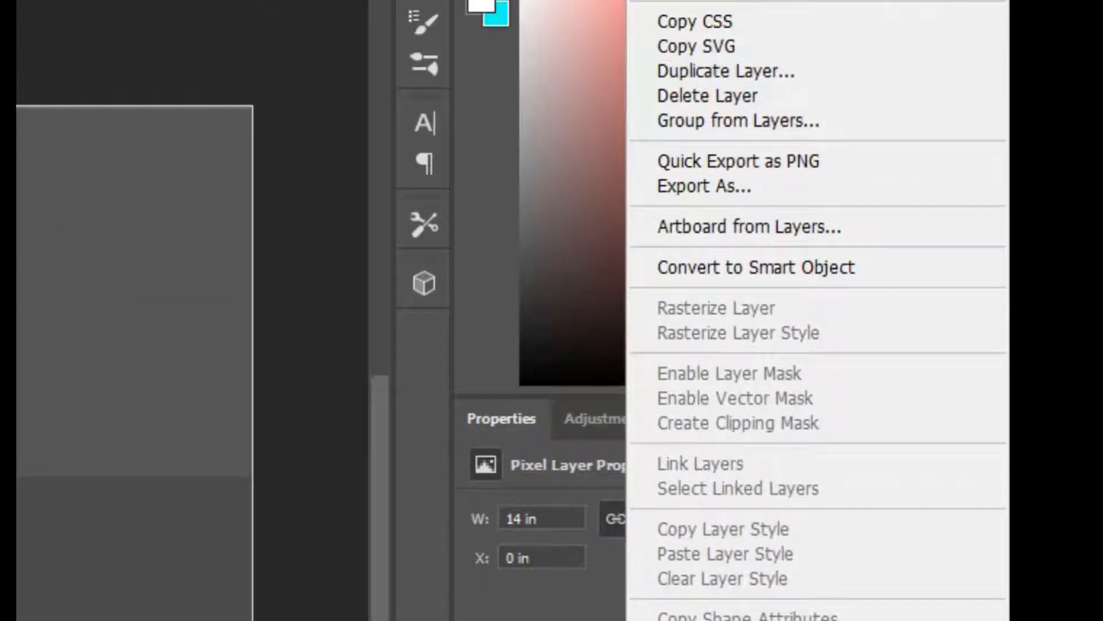
{"action": "left_click", "coordinate": [957, 582]}
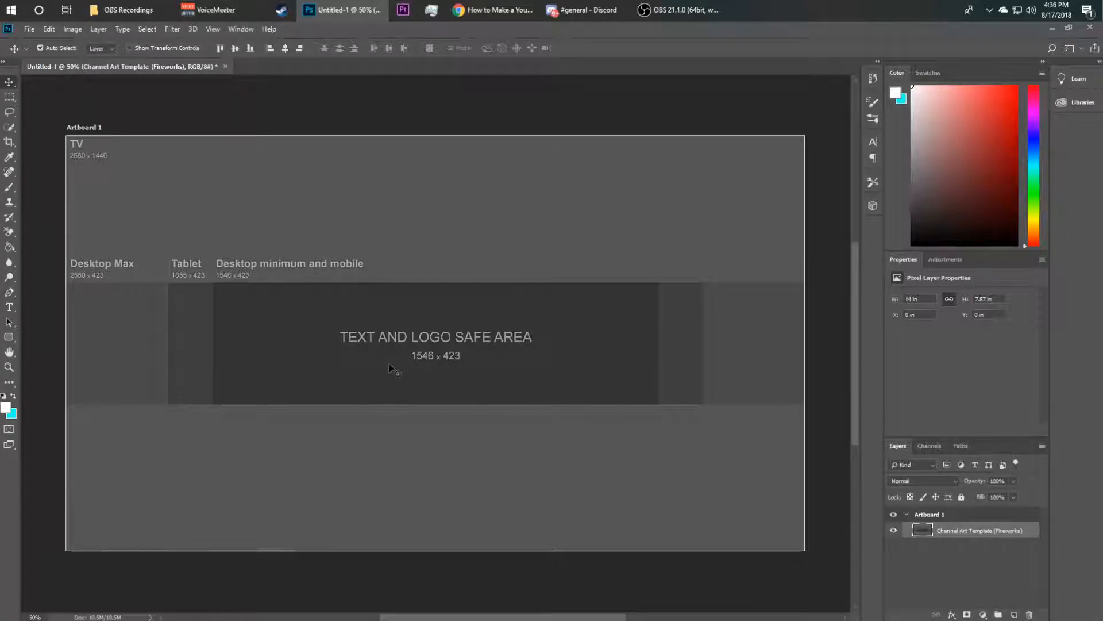
Show the rulers and add four vertical guides along the edges of the tablet and text-safe columns
{"action": "key", "text": "ctrl+r"}
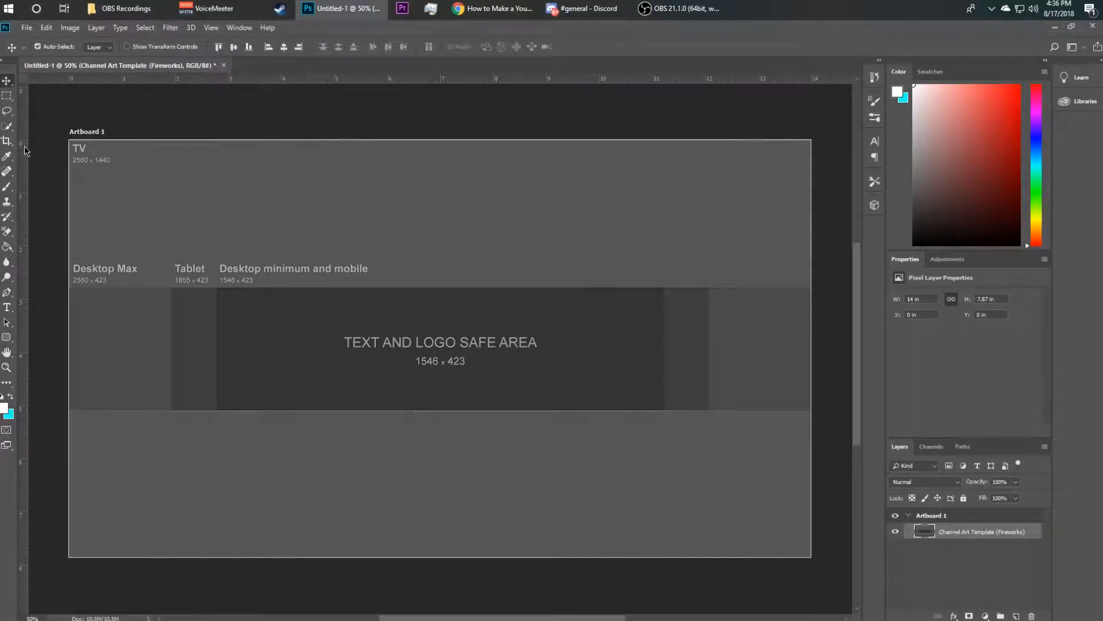
{"action": "left_click_drag", "start_coordinate": [25, 155], "coordinate": [710, 194]}
{"action": "left_click_drag", "start_coordinate": [24, 197], "coordinate": [665, 218]}
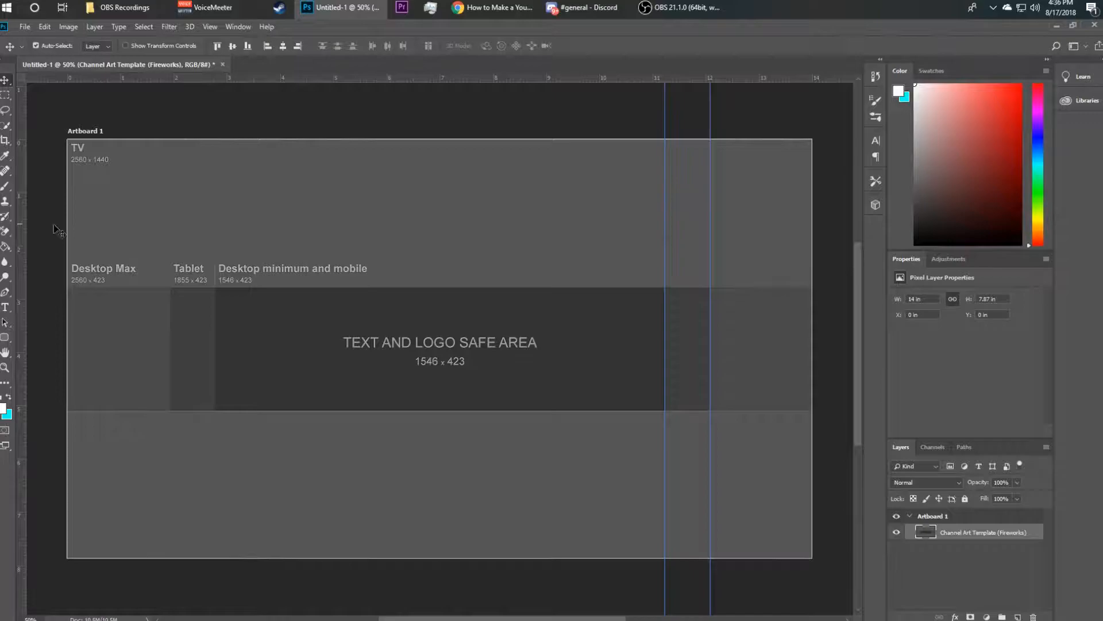
{"action": "left_click_drag", "start_coordinate": [23, 235], "coordinate": [214, 230]}
{"action": "left_click_drag", "start_coordinate": [19, 229], "coordinate": [170, 231]}
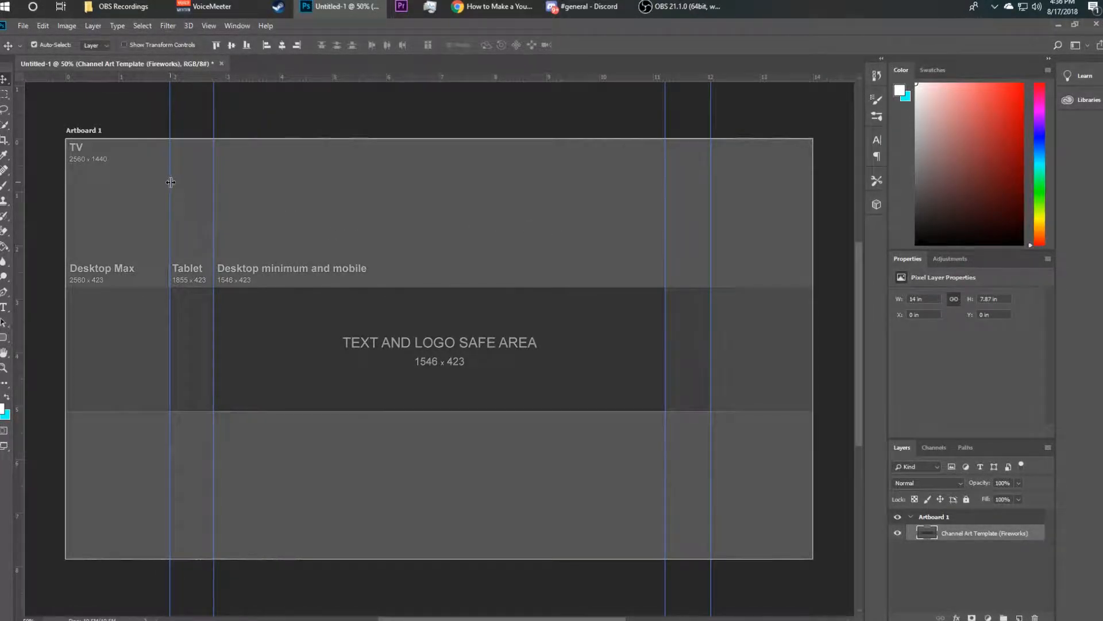
Add two horizontal guides along the top and bottom edges of the text and logo safe area
{"action": "left_click_drag", "start_coordinate": [169, 178], "coordinate": [166, 176]}
{"action": "key", "text": "ctrl+z"}
{"action": "left_click_drag", "start_coordinate": [484, 82], "coordinate": [481, 286]}
{"action": "left_click_drag", "start_coordinate": [473, 81], "coordinate": [445, 412]}
Add a new empty layer and delete the channel art template layer
{"action": "left_click", "coordinate": [1020, 618]}
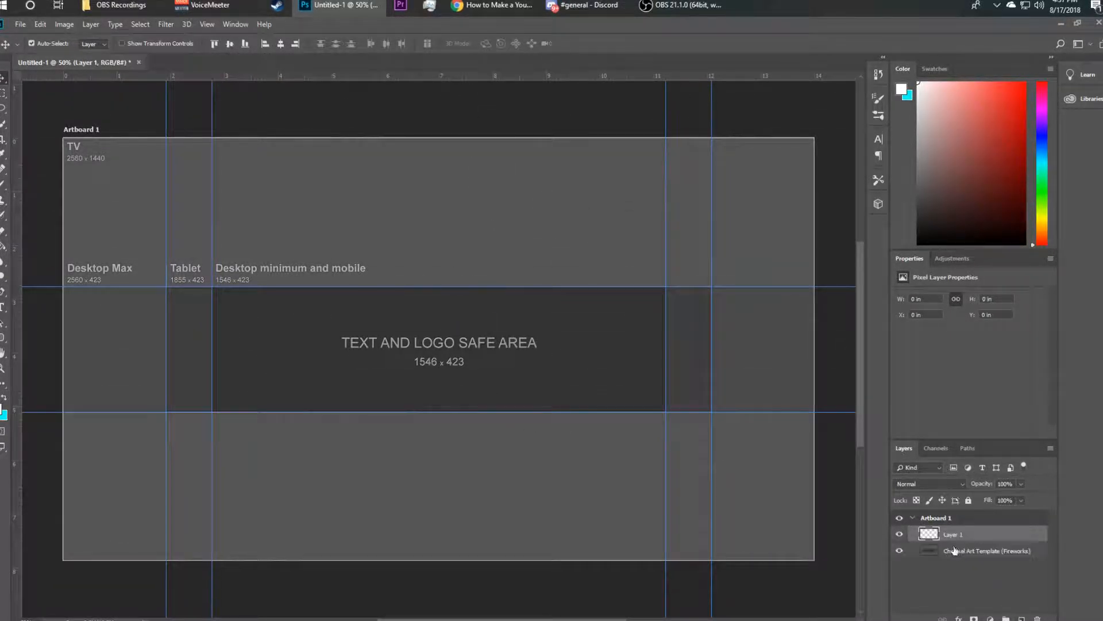
{"action": "left_click", "coordinate": [955, 553]}
{"action": "key", "text": "Delete"}
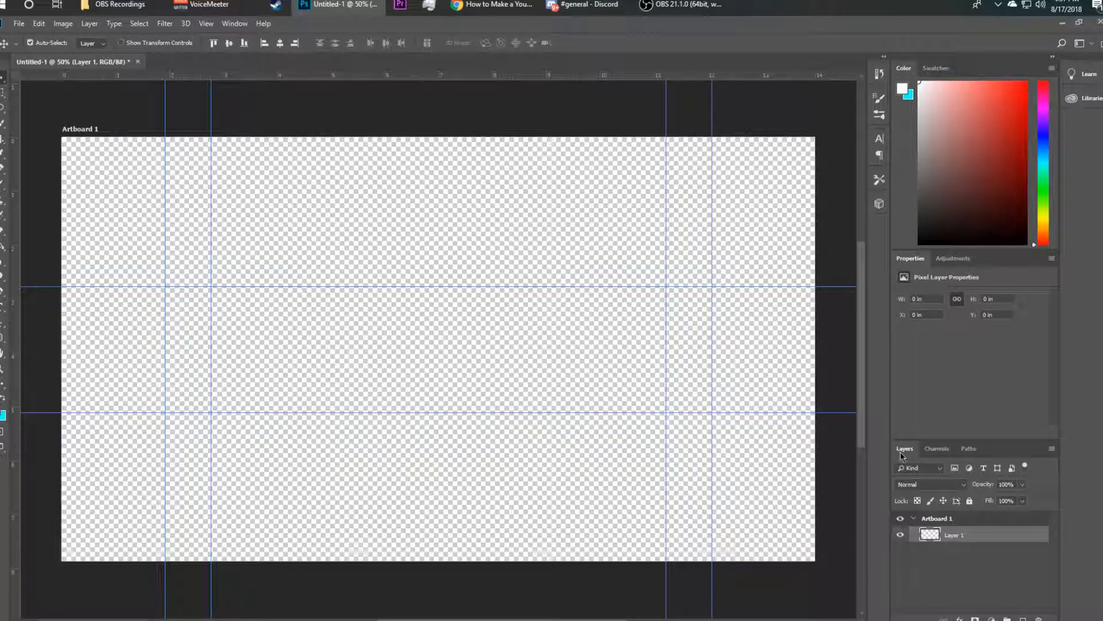
Add another new layer and name it Blackout borders
{"action": "left_click", "coordinate": [1023, 618]}
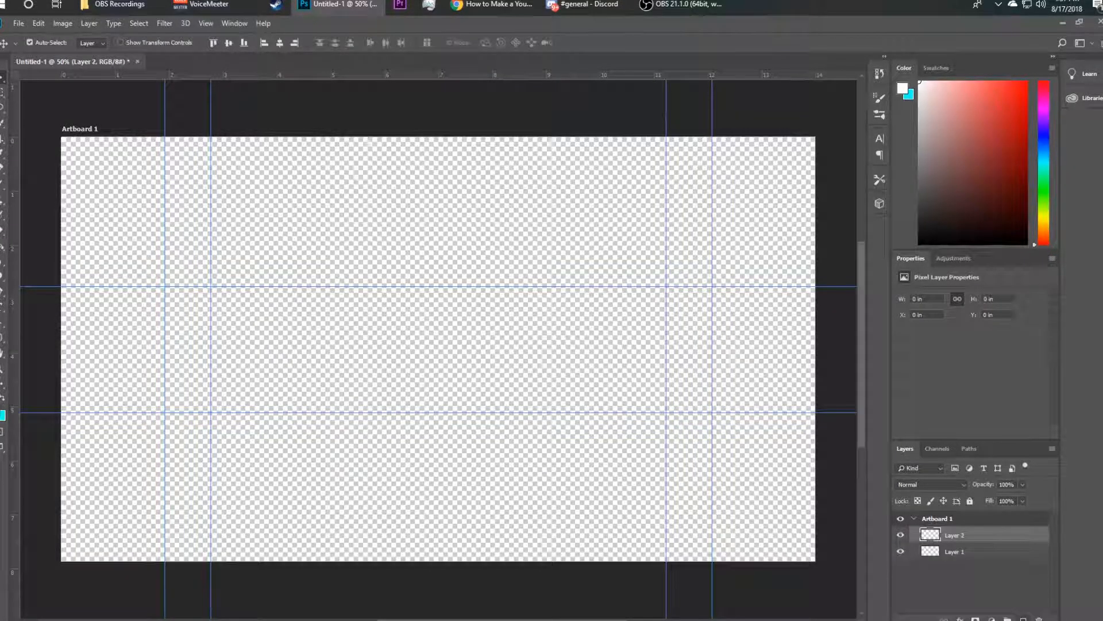
{"action": "double_click", "coordinate": [961, 535]}
{"action": "type", "text": "bri"}
{"action": "key", "text": "BackSpace"}
{"action": "key", "text": "BackSpace"}
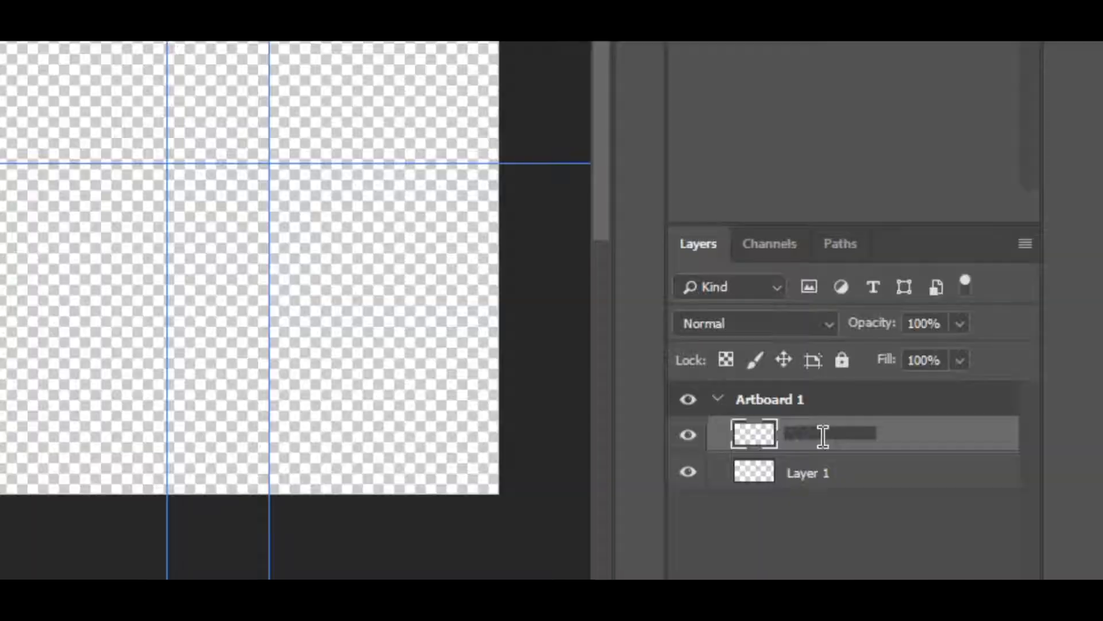
{"action": "type", "text": "Blackout "}
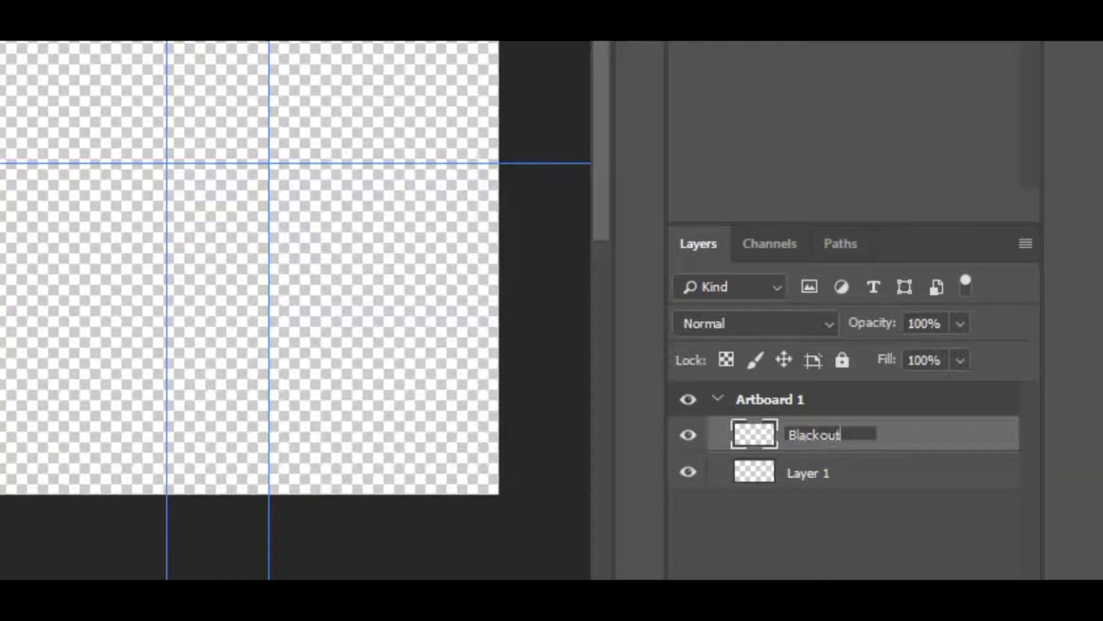
{"action": "type", "text": "borders"}
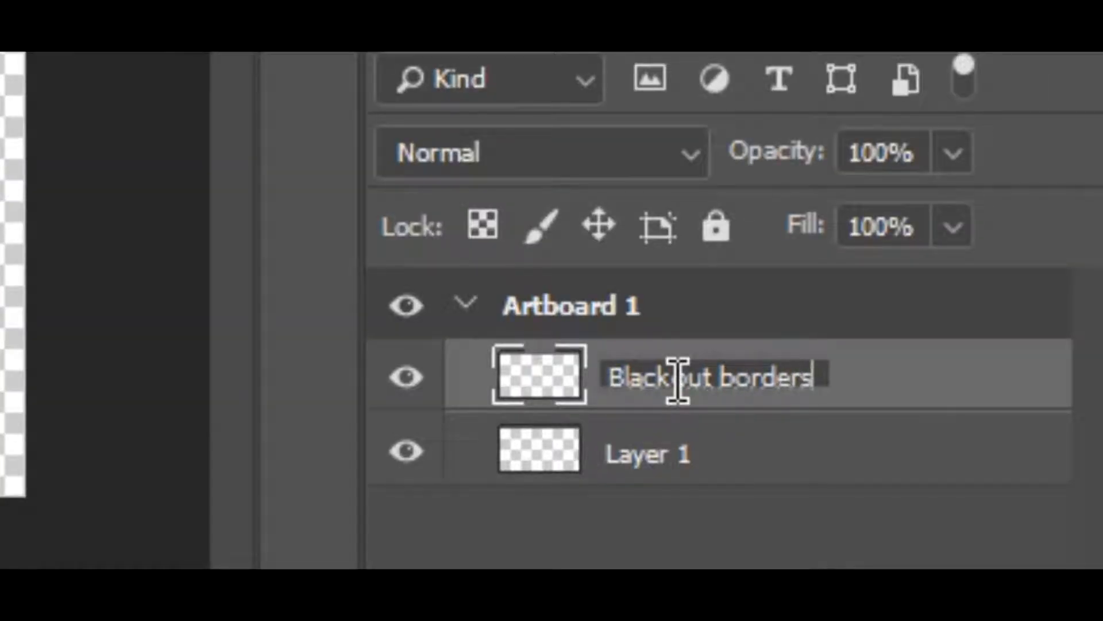
{"action": "key", "text": "Return"}
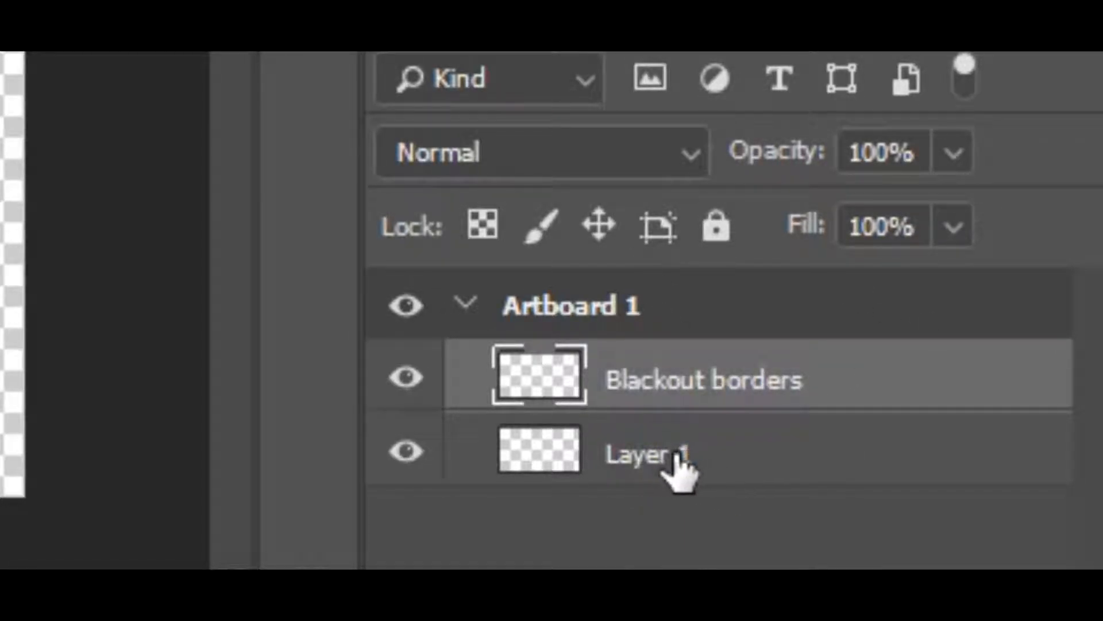
{"action": "double_click", "coordinate": [690, 384]}
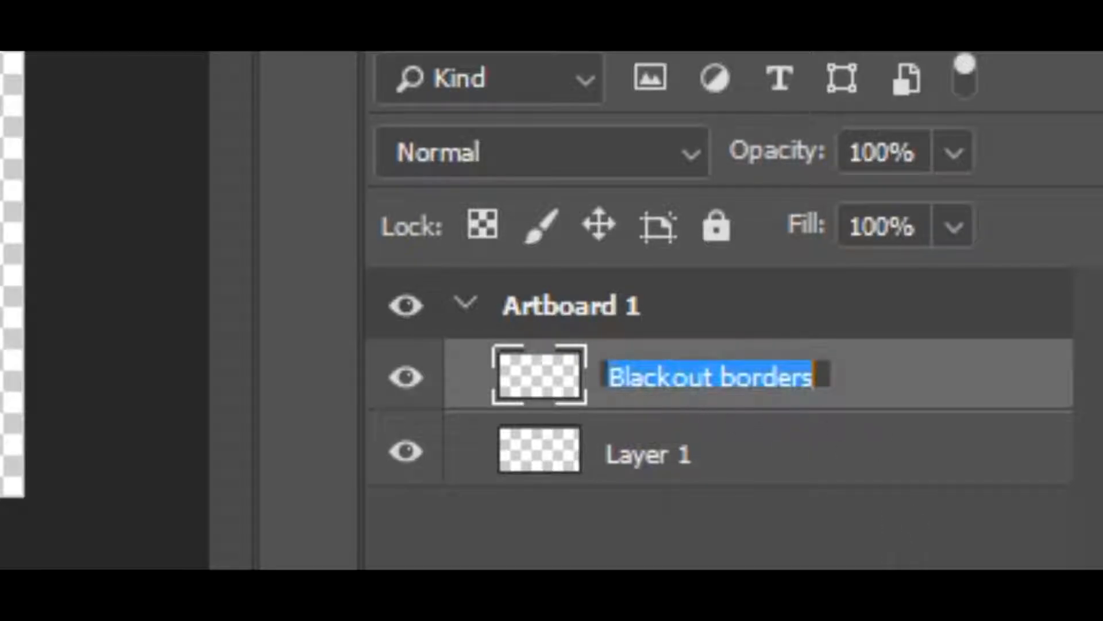
{"action": "left_click", "coordinate": [609, 396]}
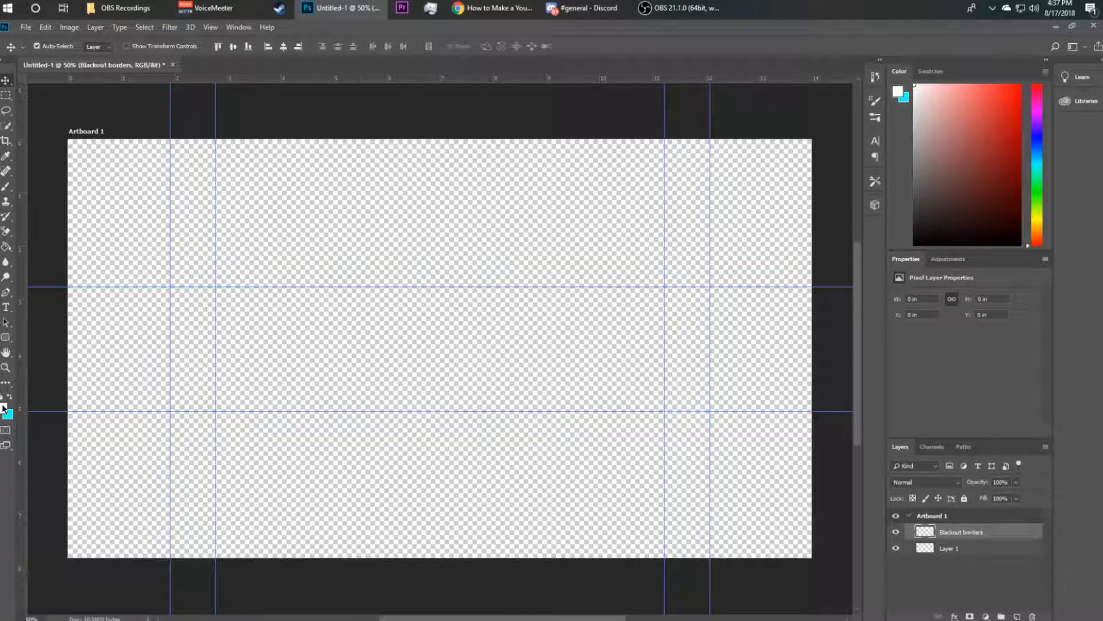
Set the foreground colour to black 000000 and the background colour to white ffffff
{"action": "key", "text": "i"}
{"action": "left_click", "coordinate": [636, 435]}
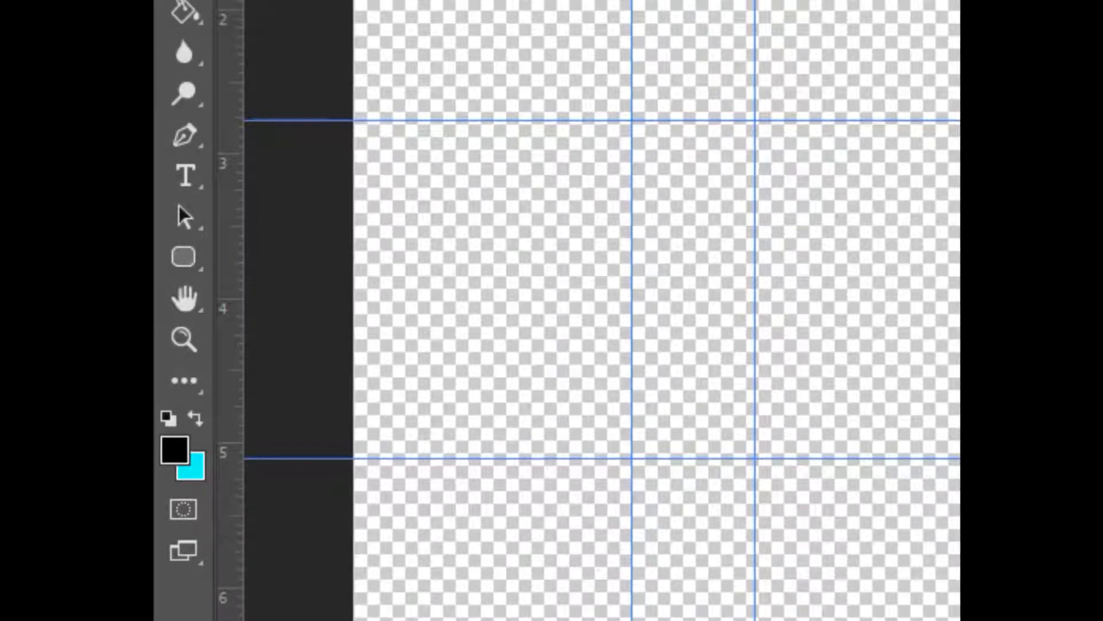
{"action": "left_click", "coordinate": [175, 449]}
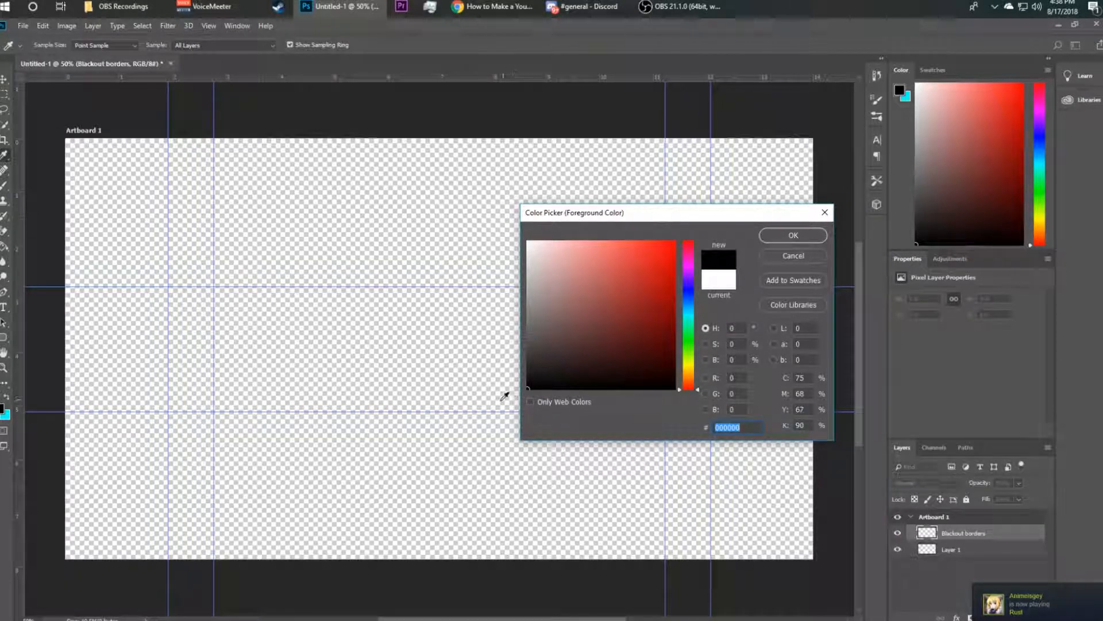
{"action": "left_click", "coordinate": [824, 236]}
{"action": "key", "text": "v"}
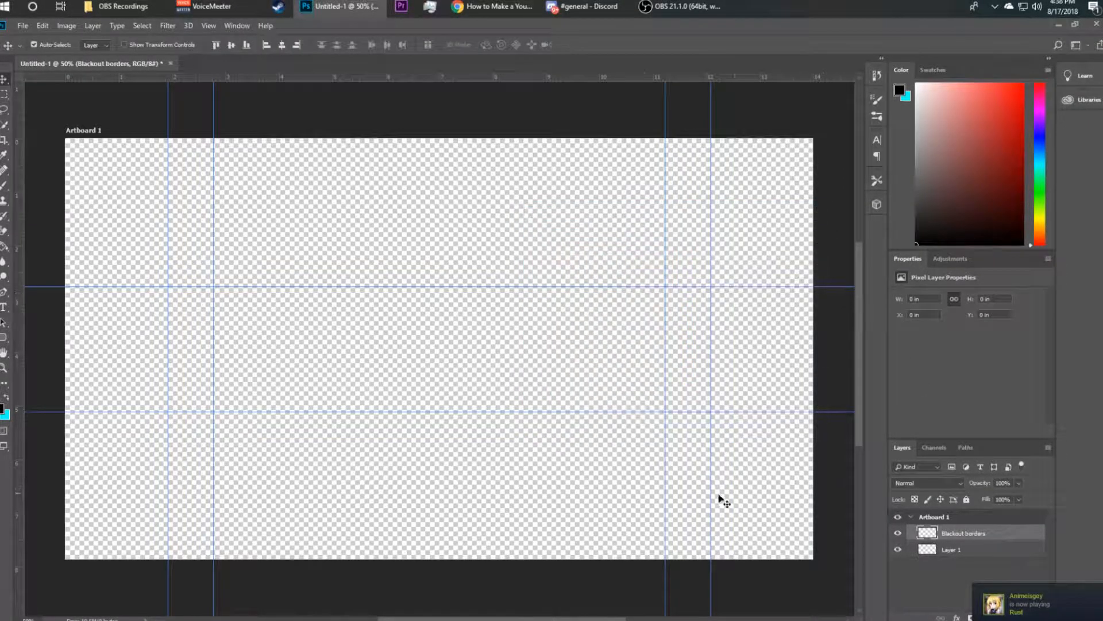
{"action": "left_click", "coordinate": [4, 423]}
{"action": "type", "text": "ffffff"}
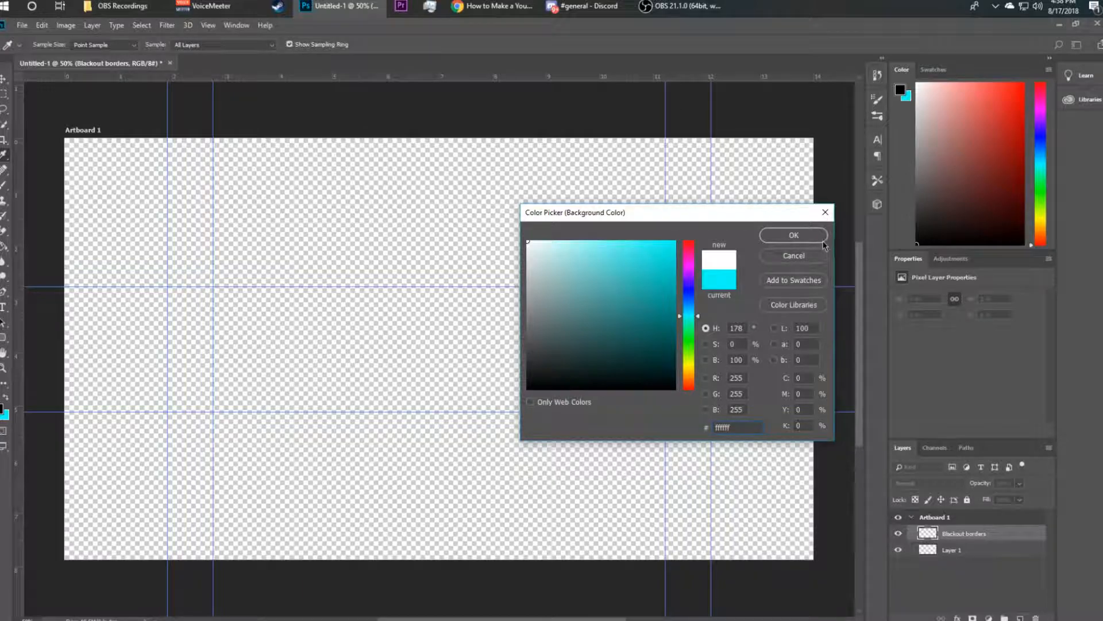
{"action": "left_click", "coordinate": [823, 240]}
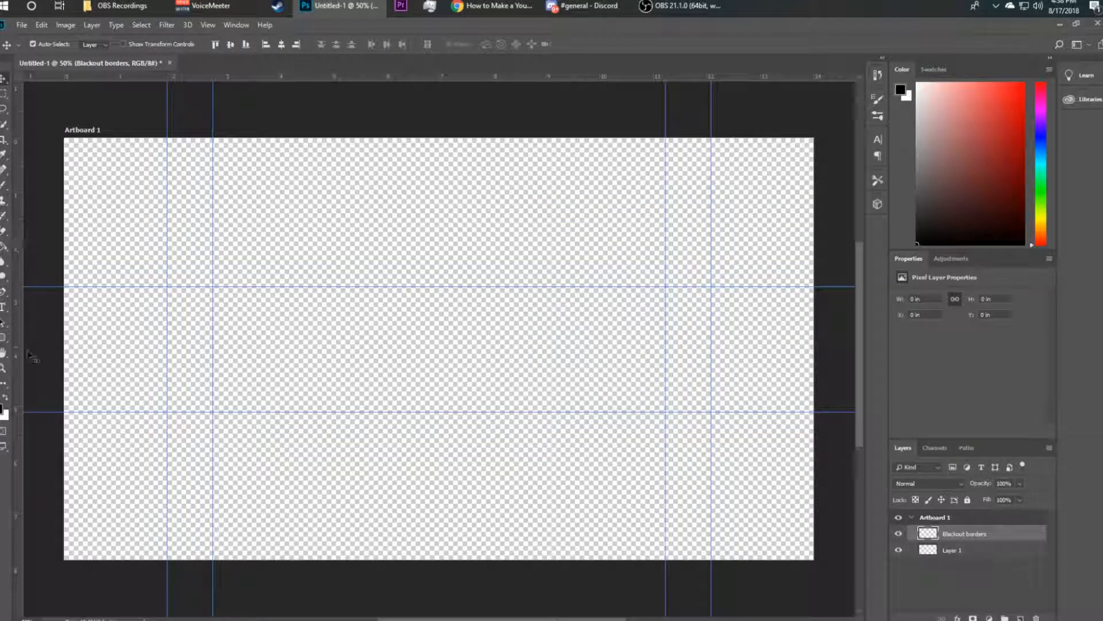
Draw two black rectangles with the Rectangle Tool filling the artboard above and below the text and logo safe area
{"action": "right_click", "coordinate": [3, 337]}
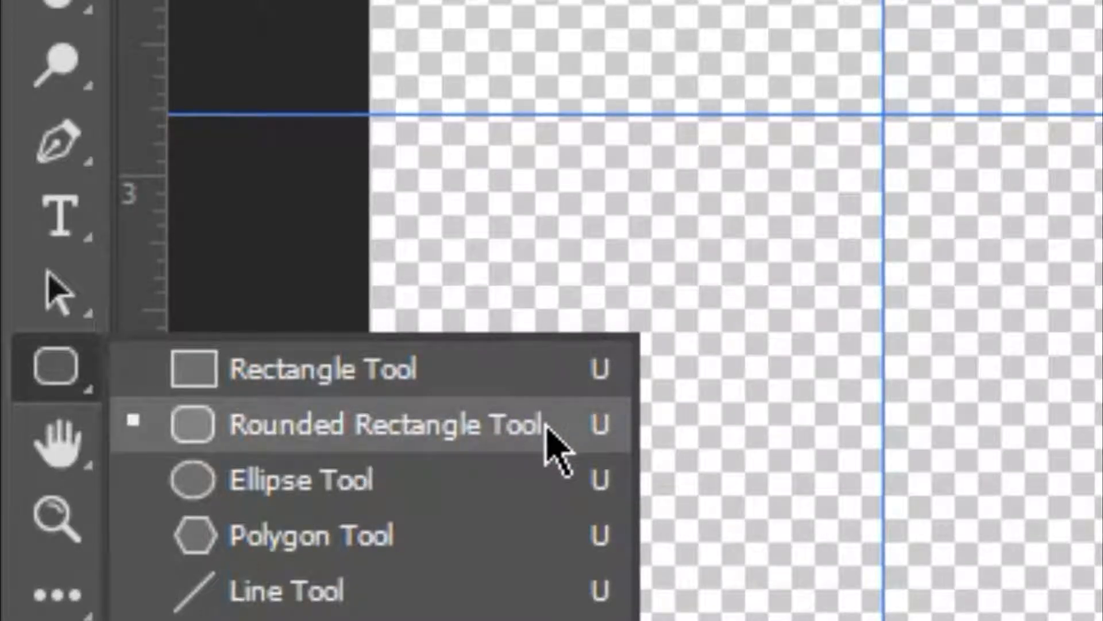
{"action": "left_click", "coordinate": [526, 364]}
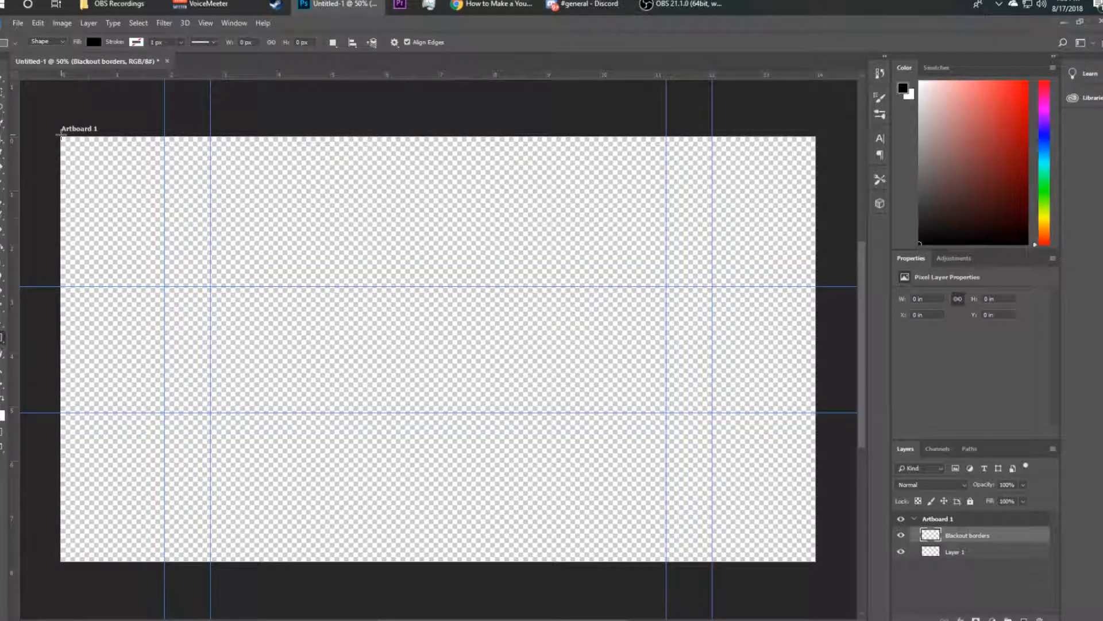
{"action": "left_click_drag", "start_coordinate": [61, 136], "coordinate": [817, 286]}
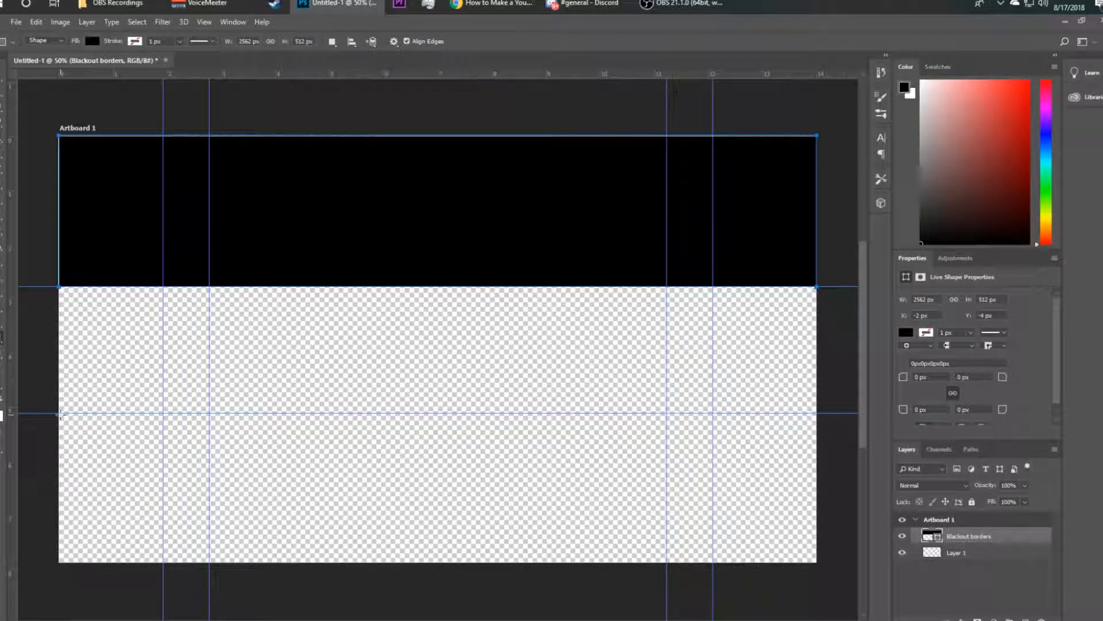
{"action": "mouse_move", "coordinate": [73, 420]}
{"action": "left_mouse_down"}
{"action": "mouse_move", "coordinate": [171, 459]}
{"action": "mouse_move", "coordinate": [779, 543]}
{"action": "mouse_move", "coordinate": [816, 561]}
{"action": "left_mouse_up"}
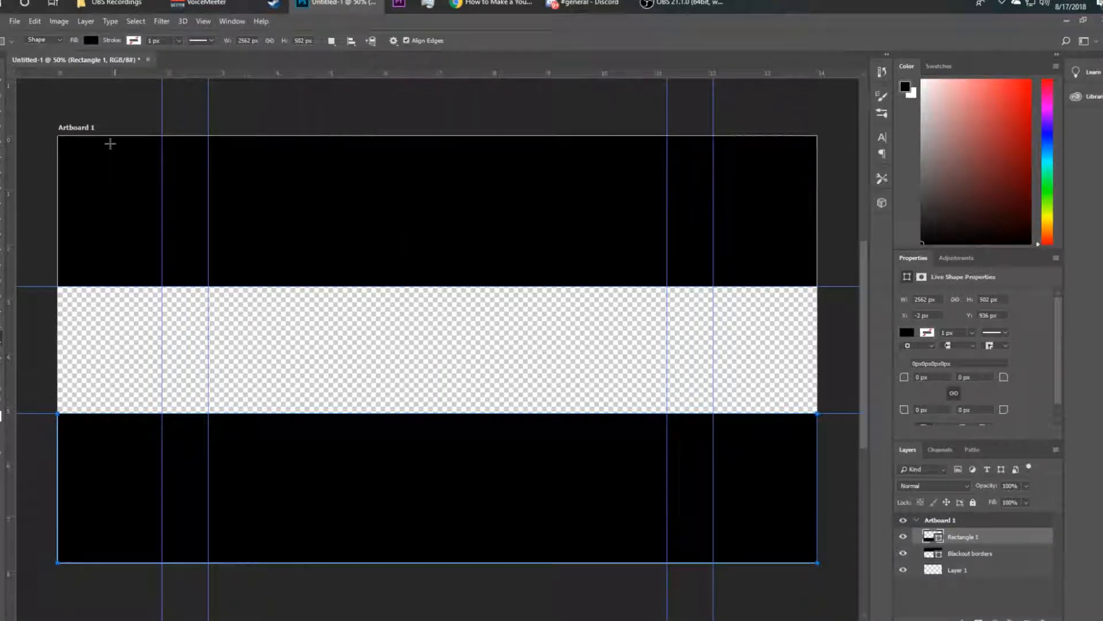
Rasterize the Rectangle 1 and Blackout borders layers and merge them into a single layer
{"action": "left_click", "coordinate": [975, 608]}
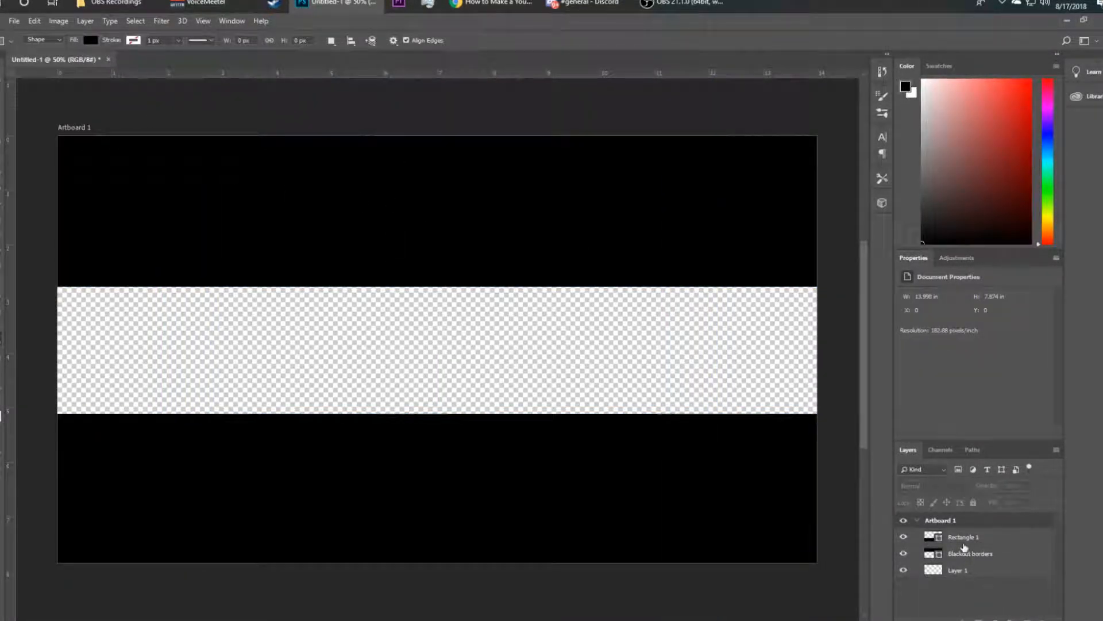
{"action": "left_click", "coordinate": [973, 539]}
{"action": "right_click", "coordinate": [973, 539]}
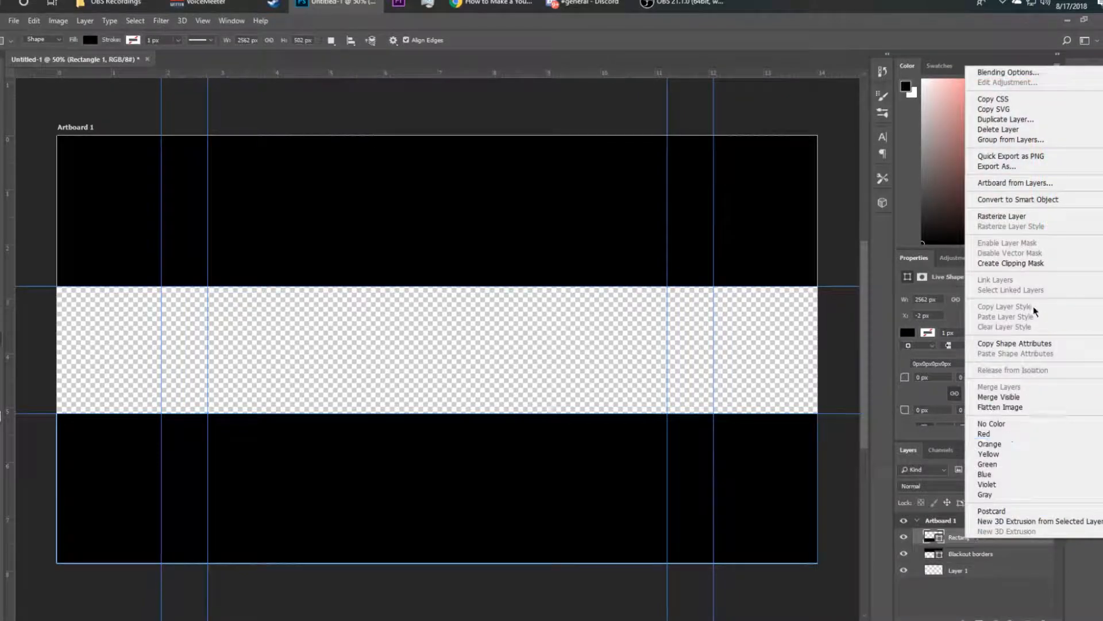
{"action": "left_click", "coordinate": [1005, 216]}
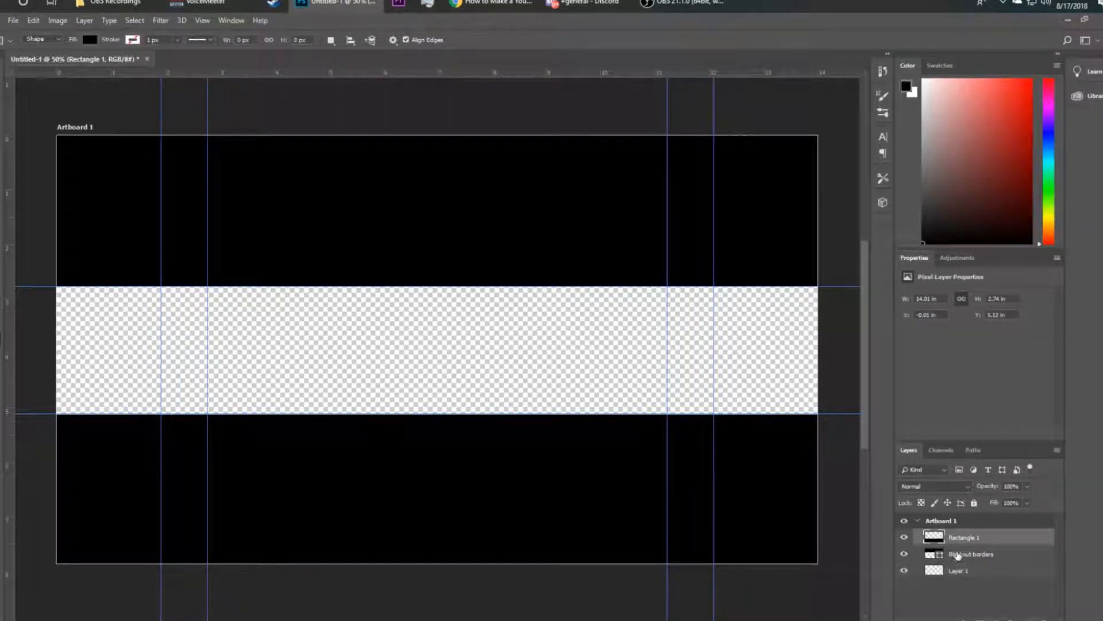
{"action": "right_click", "coordinate": [957, 555]}
{"action": "left_click", "coordinate": [1004, 233]}
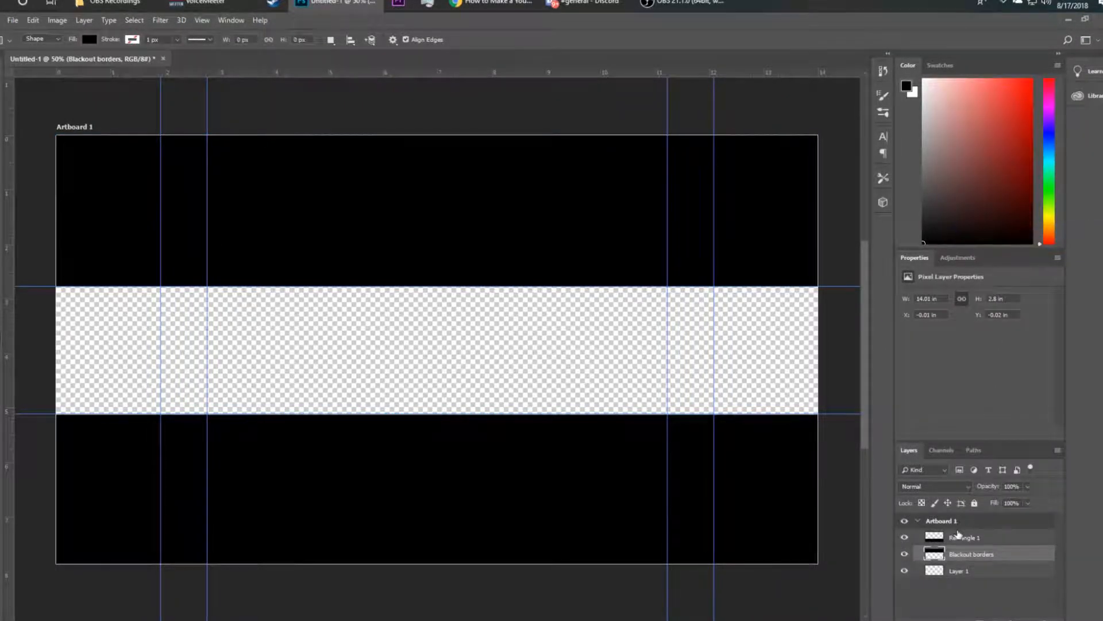
{"action": "left_click", "coordinate": [958, 539]}
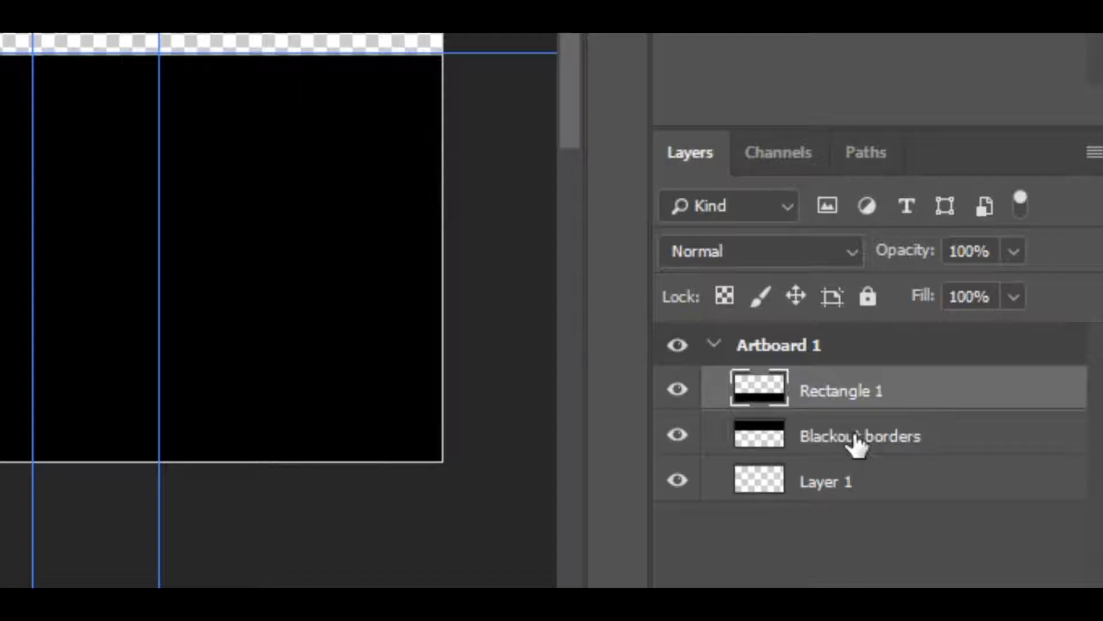
{"action": "left_click", "coordinate": [970, 555], "text": "shift"}
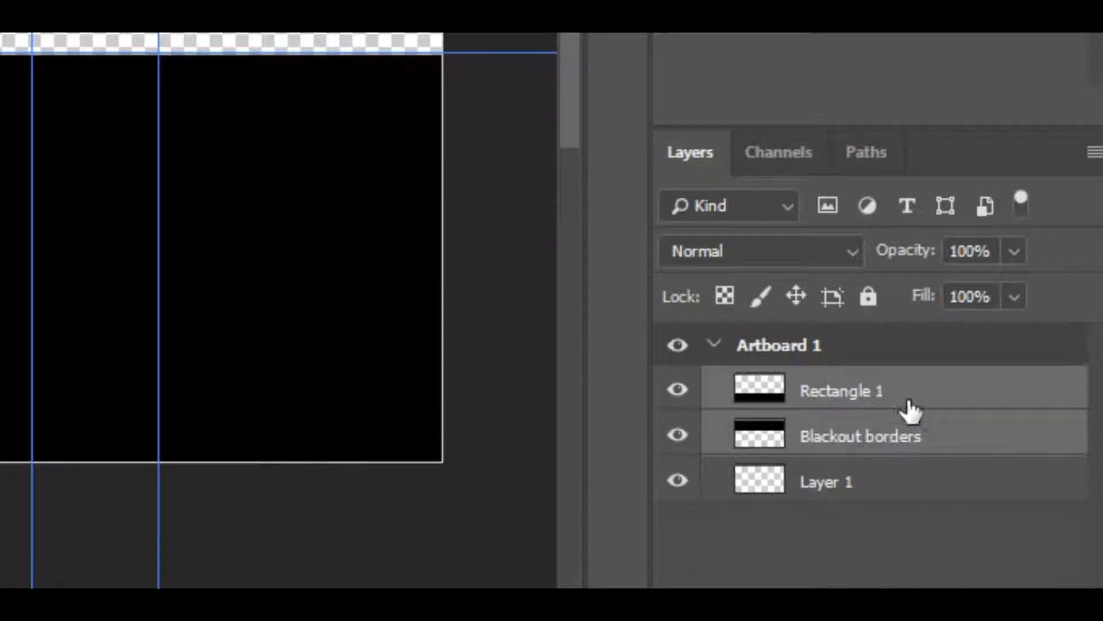
{"action": "key", "text": "ctrl+e"}
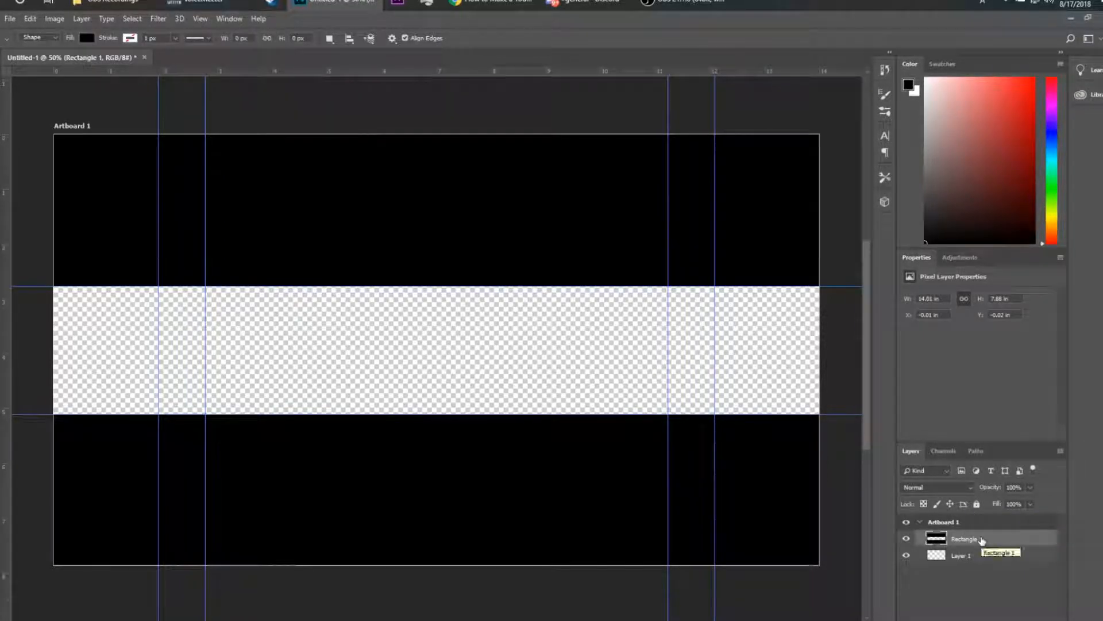
Browse the Pictures Logos folder and preview the whyastro logo image
{"action": "left_click", "coordinate": [996, 556]}
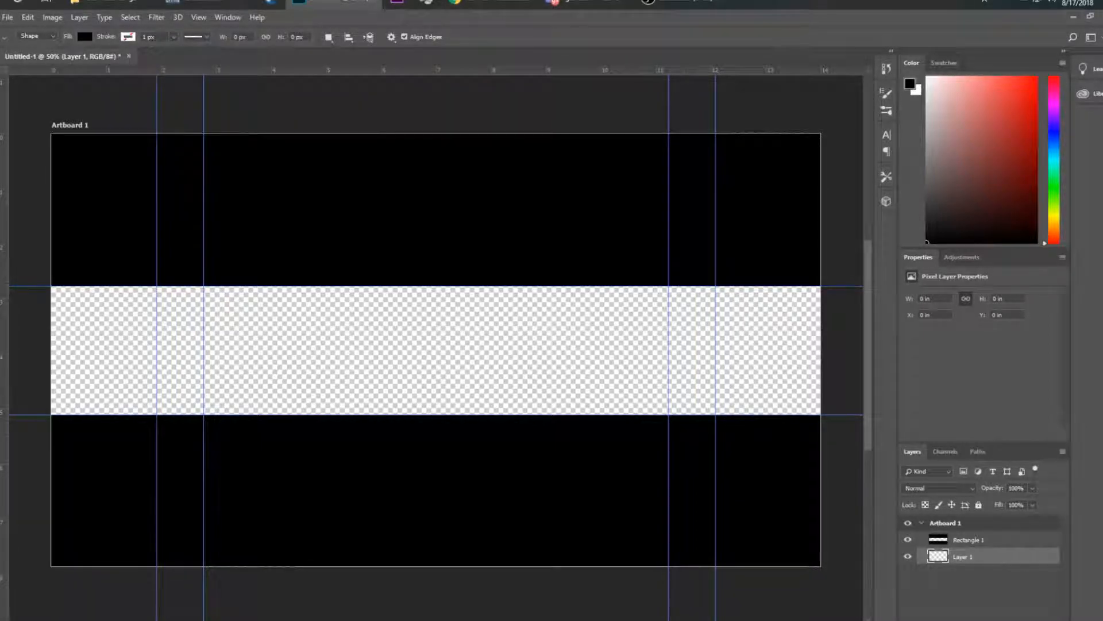
{"action": "left_click", "coordinate": [111, 3]}
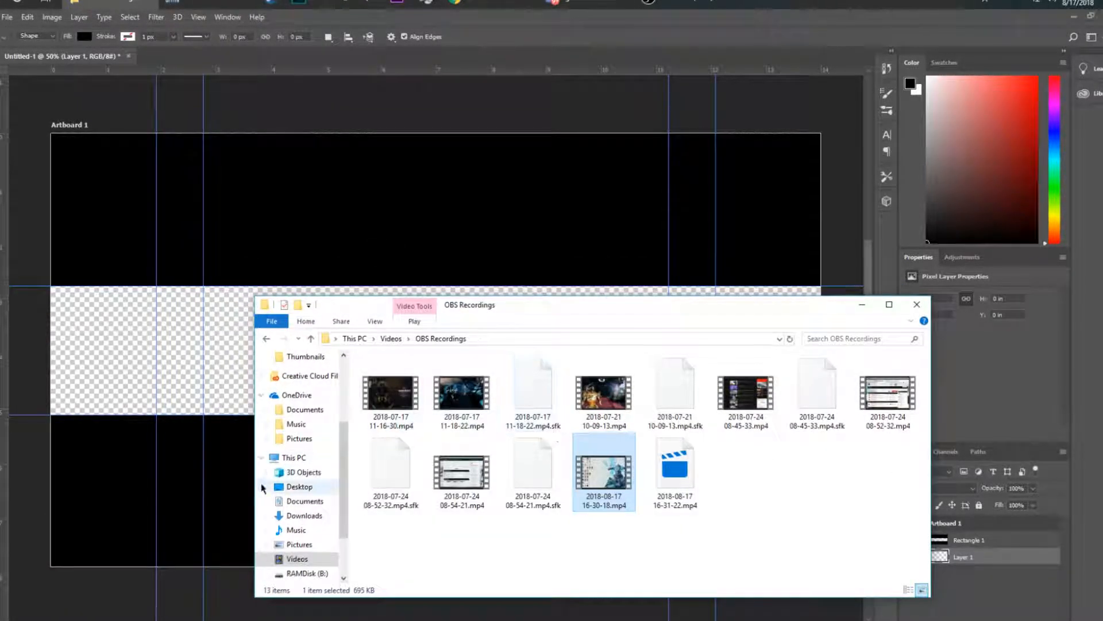
{"action": "scroll", "coordinate": [305, 521], "scroll_direction": "down", "scroll_amount": 1}
{"action": "left_click", "coordinate": [296, 530]}
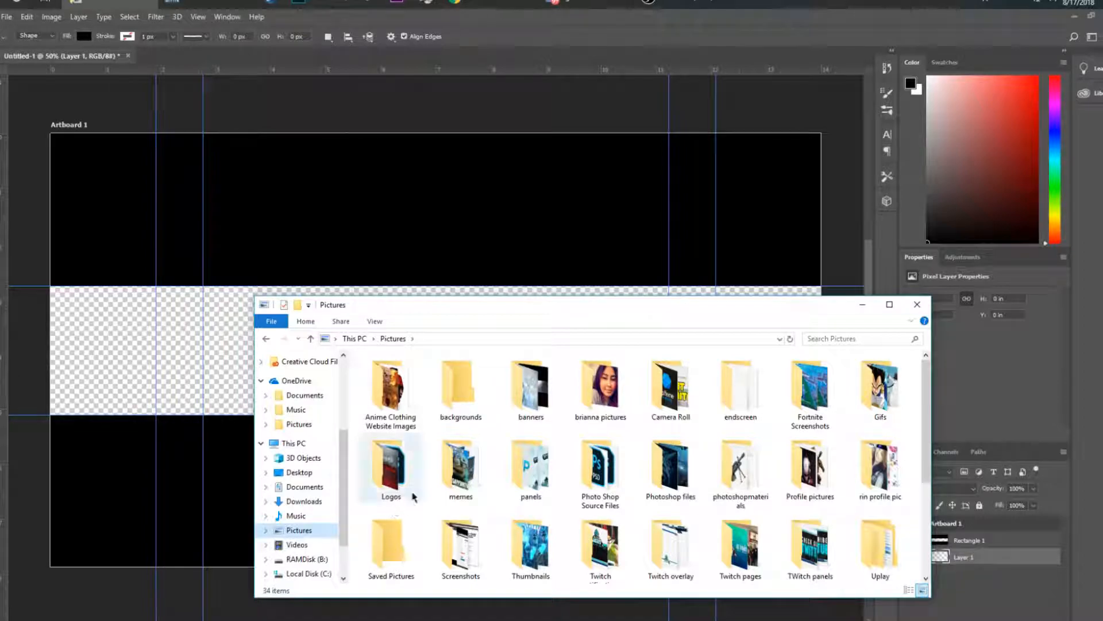
{"action": "double_click", "coordinate": [390, 465]}
{"action": "double_click", "coordinate": [670, 543]}
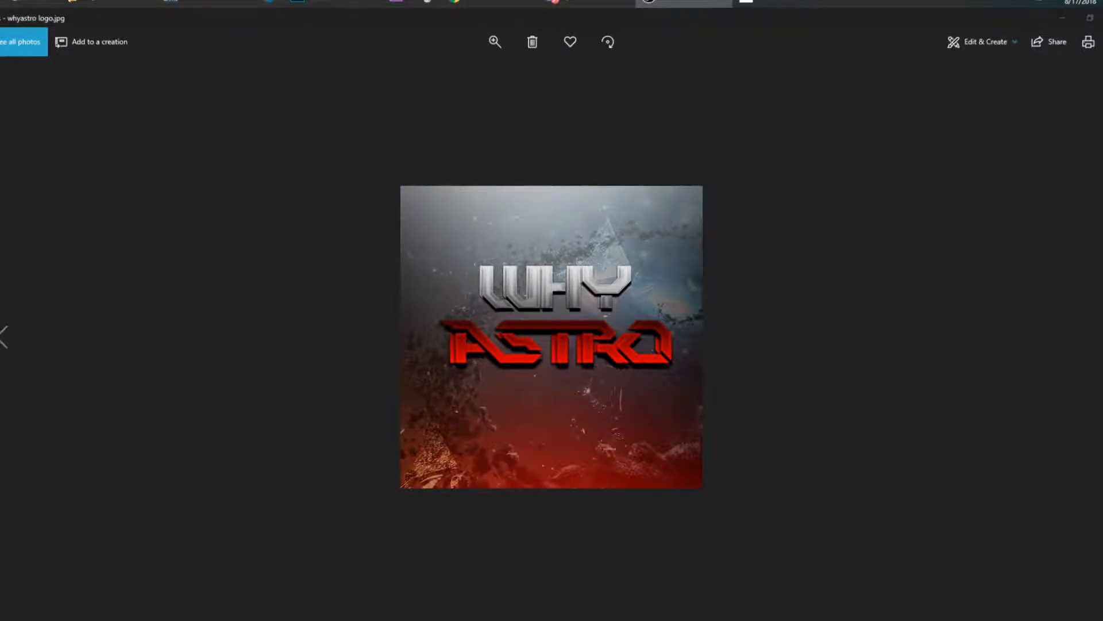
{"action": "left_click", "coordinate": [1102, 18]}
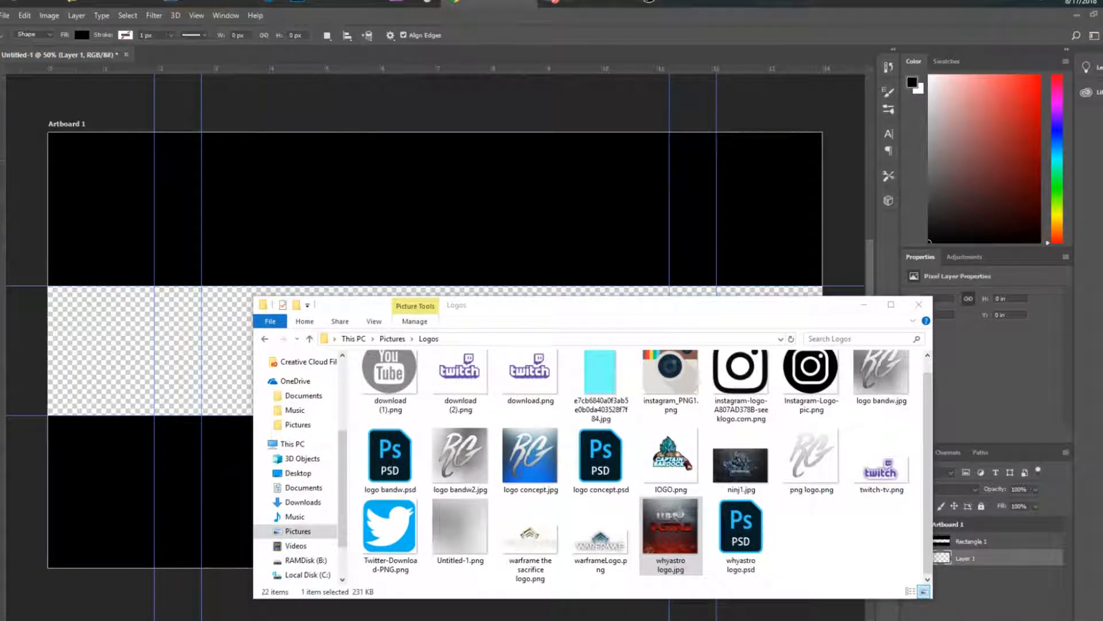
{"action": "left_click", "coordinate": [864, 305]}
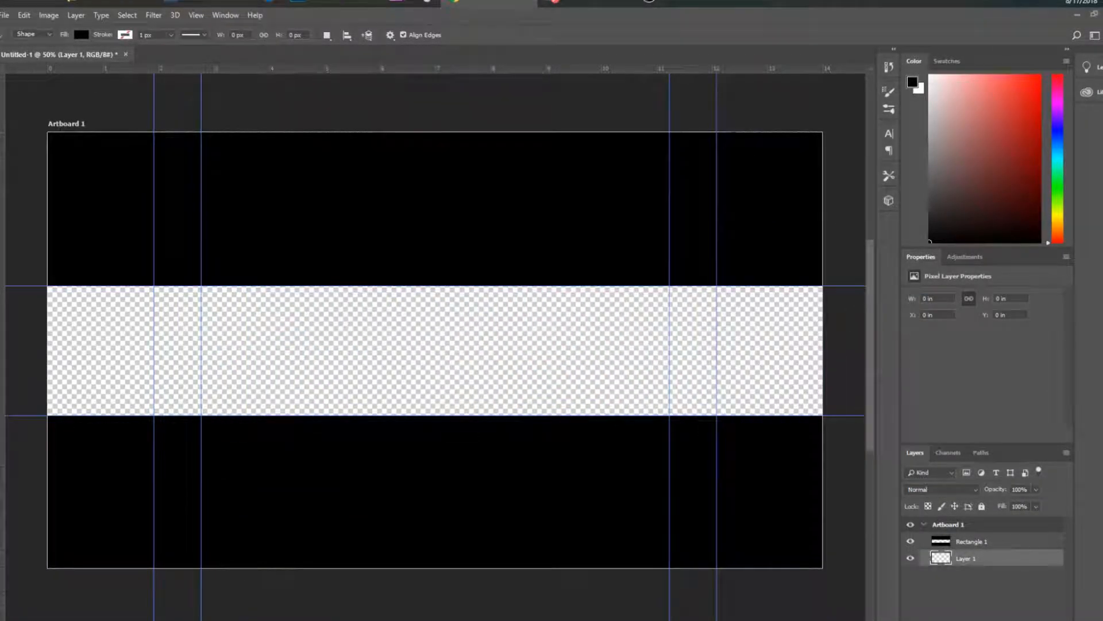
Browse the Downloads folder for a suitable background image
{"action": "left_click", "coordinate": [107, 2]}
{"action": "scroll", "coordinate": [304, 535], "scroll_direction": "up", "scroll_amount": 1}
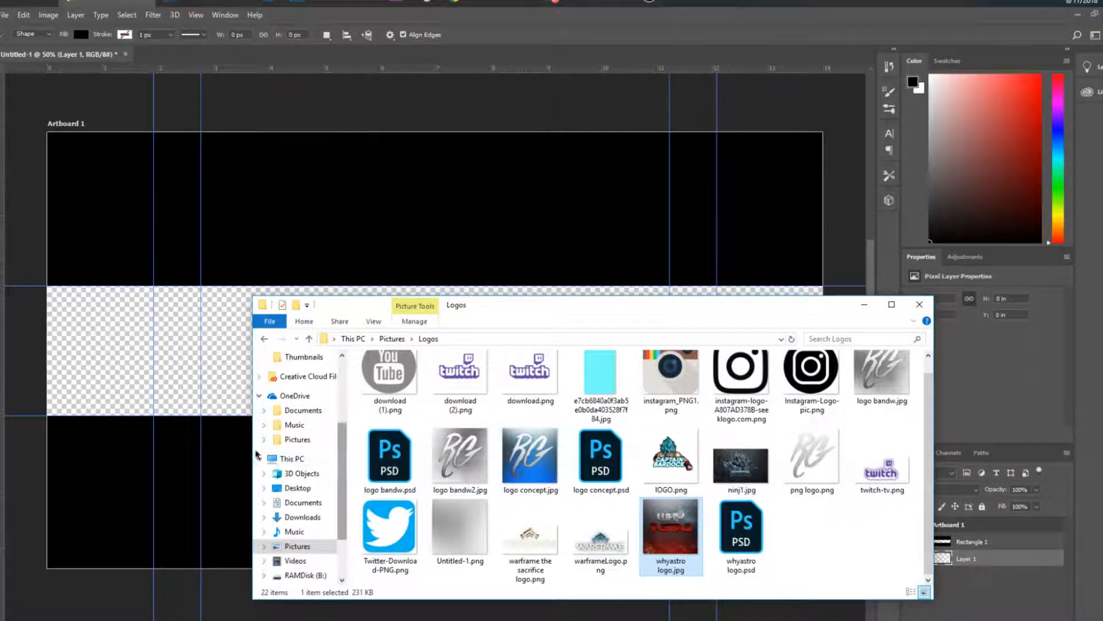
{"action": "scroll", "coordinate": [475, 468], "scroll_direction": "up", "scroll_amount": 1}
{"action": "scroll", "coordinate": [476, 467], "scroll_direction": "down", "scroll_amount": 1}
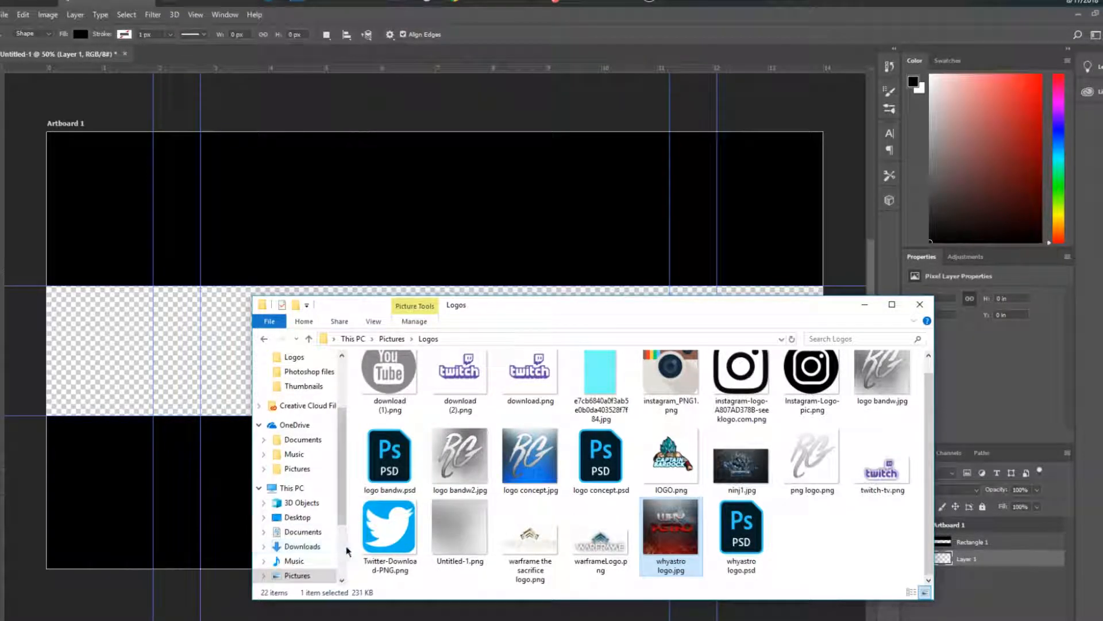
{"action": "left_click", "coordinate": [302, 546]}
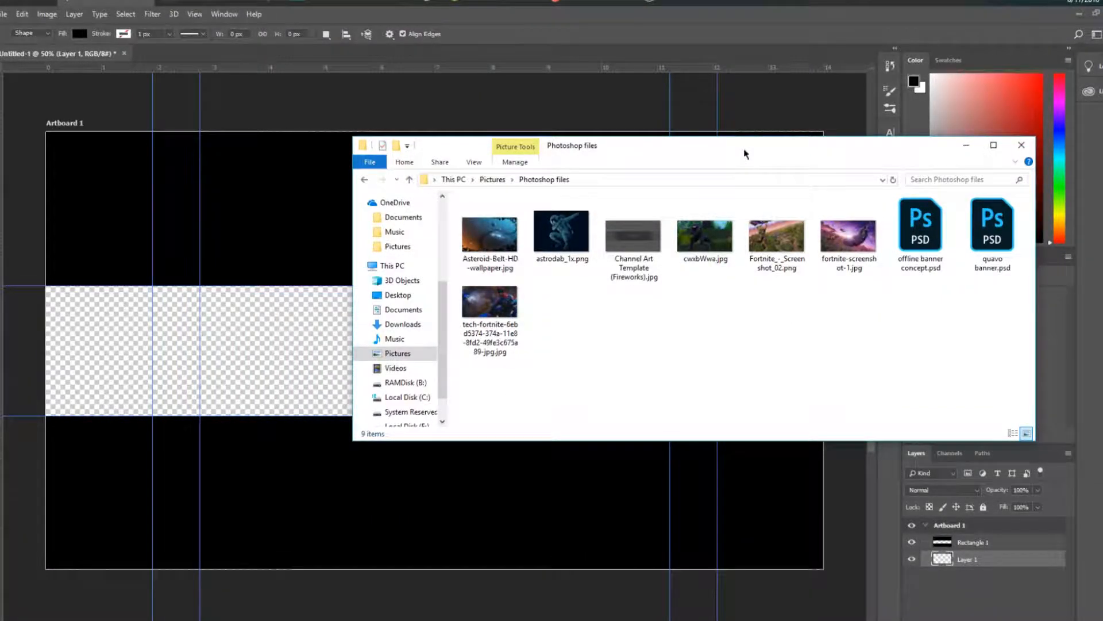
{"action": "left_click_drag", "start_coordinate": [745, 154], "coordinate": [869, 153]}
{"action": "left_click_drag", "start_coordinate": [617, 236], "coordinate": [637, 248]}
{"action": "left_click", "coordinate": [1093, 148]}
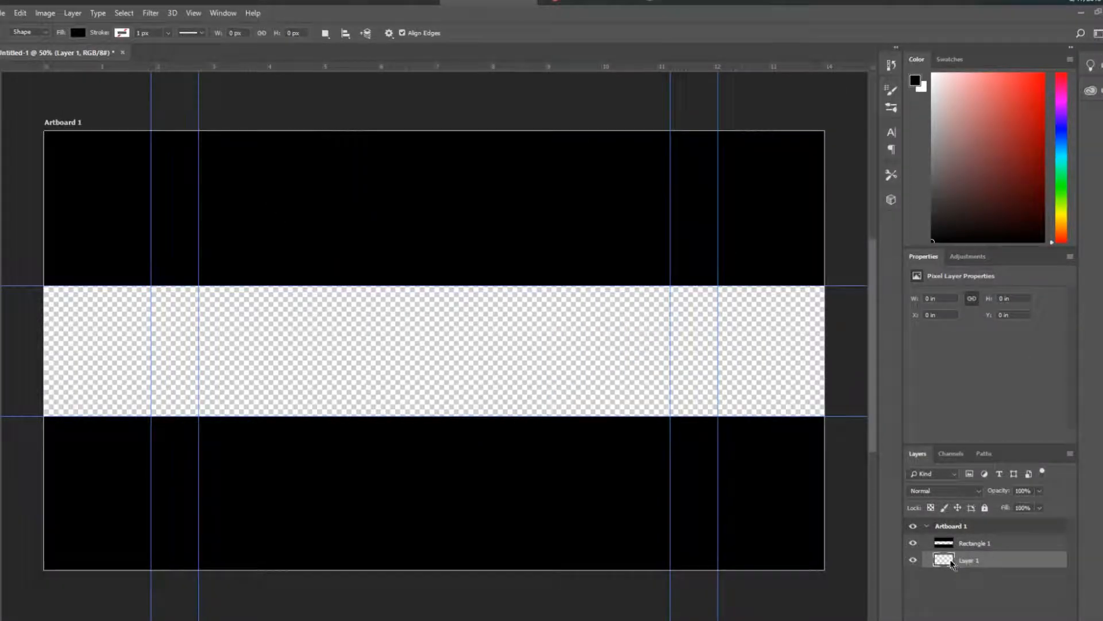
Place the Asteroid-Belt-HD-wallpaper image from the Photoshop files folder into the banner beneath the blackout borders
{"action": "left_click", "coordinate": [977, 543]}
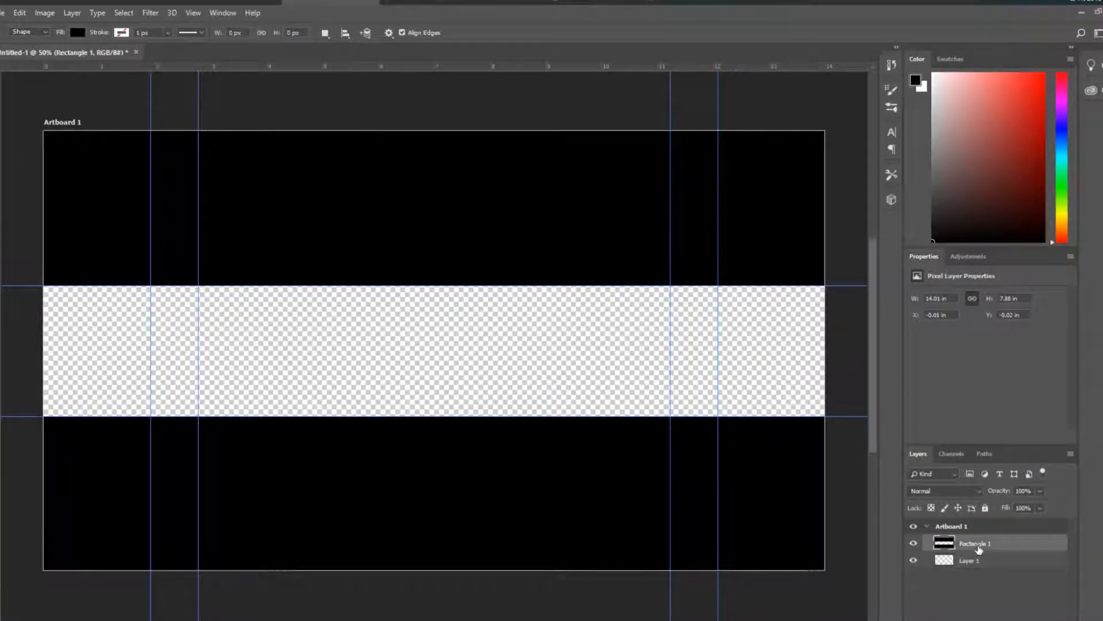
{"action": "left_click", "coordinate": [985, 560]}
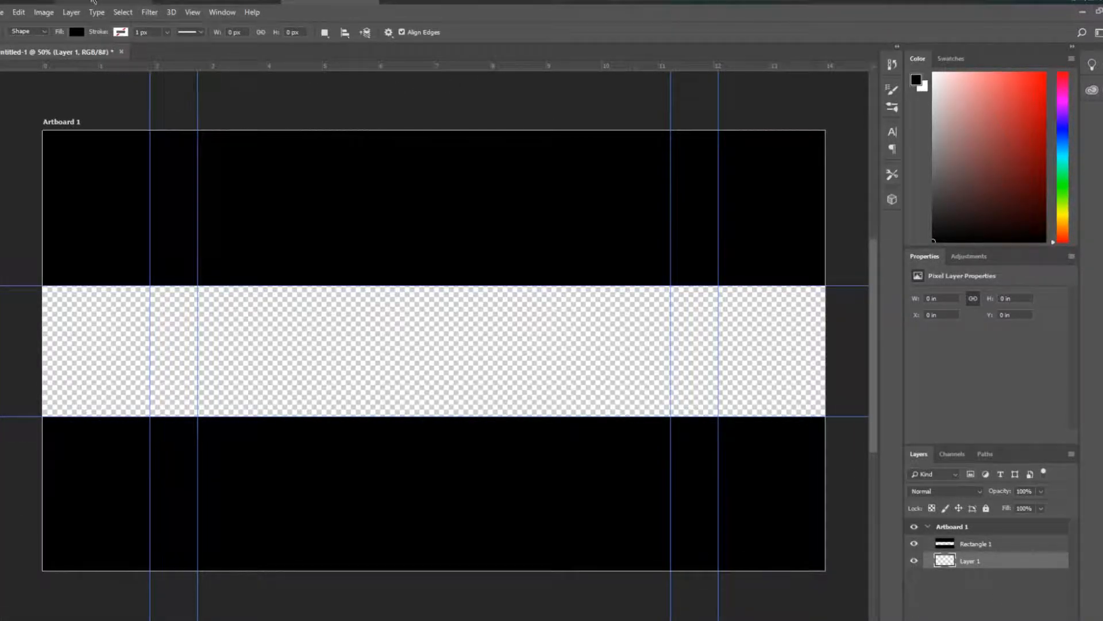
{"action": "mouse_move", "coordinate": [99, 1]}
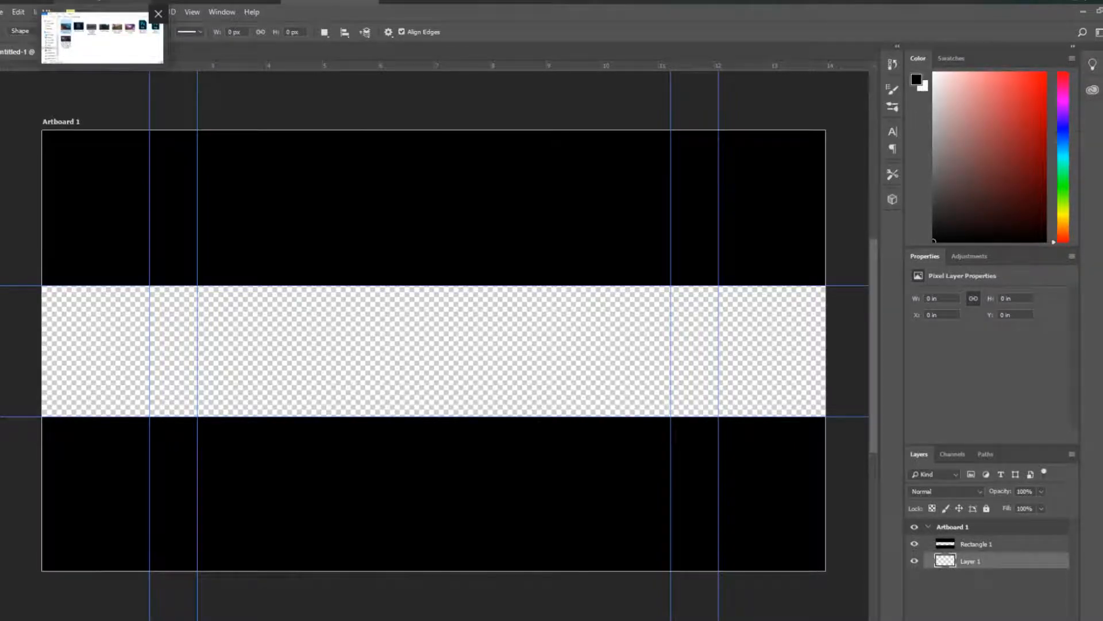
{"action": "left_click", "coordinate": [102, 37]}
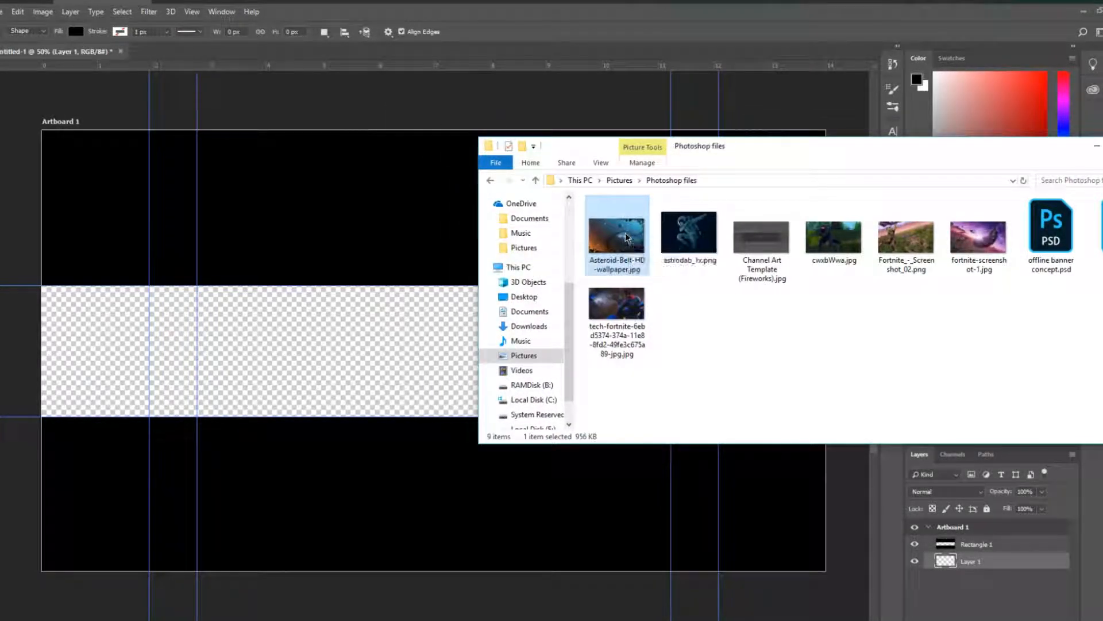
{"action": "left_click_drag", "start_coordinate": [626, 238], "coordinate": [322, 310]}
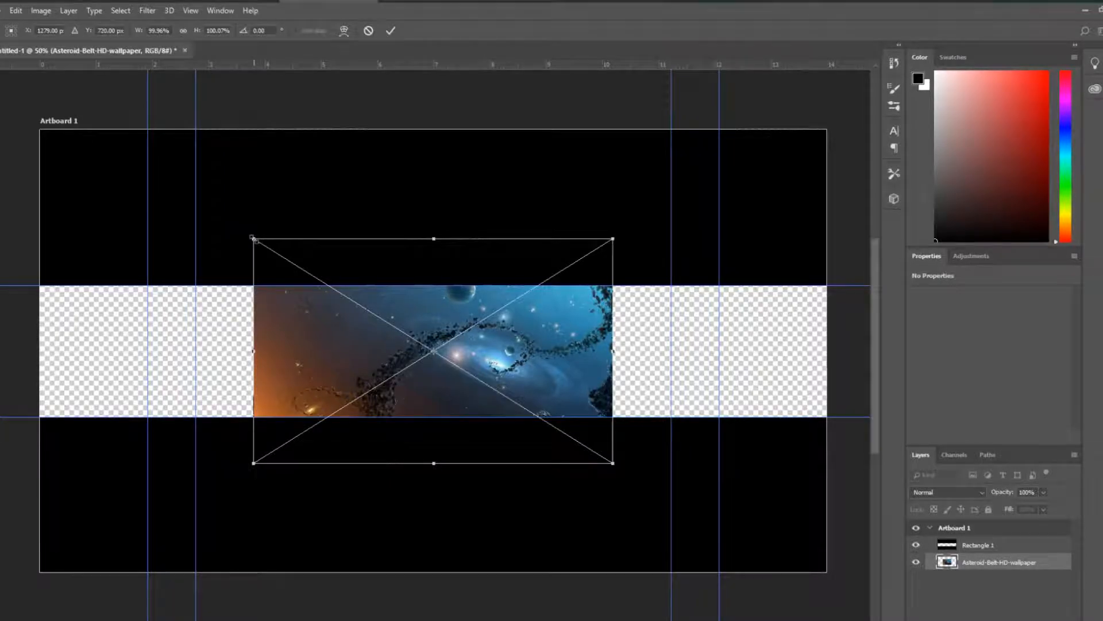
Scale the wallpaper to about 135% and align it with the artboard's left edge, then commit the transform
{"action": "left_click_drag", "start_coordinate": [253, 238], "coordinate": [338, 197]}
{"action": "key", "text": "ctrl+z"}
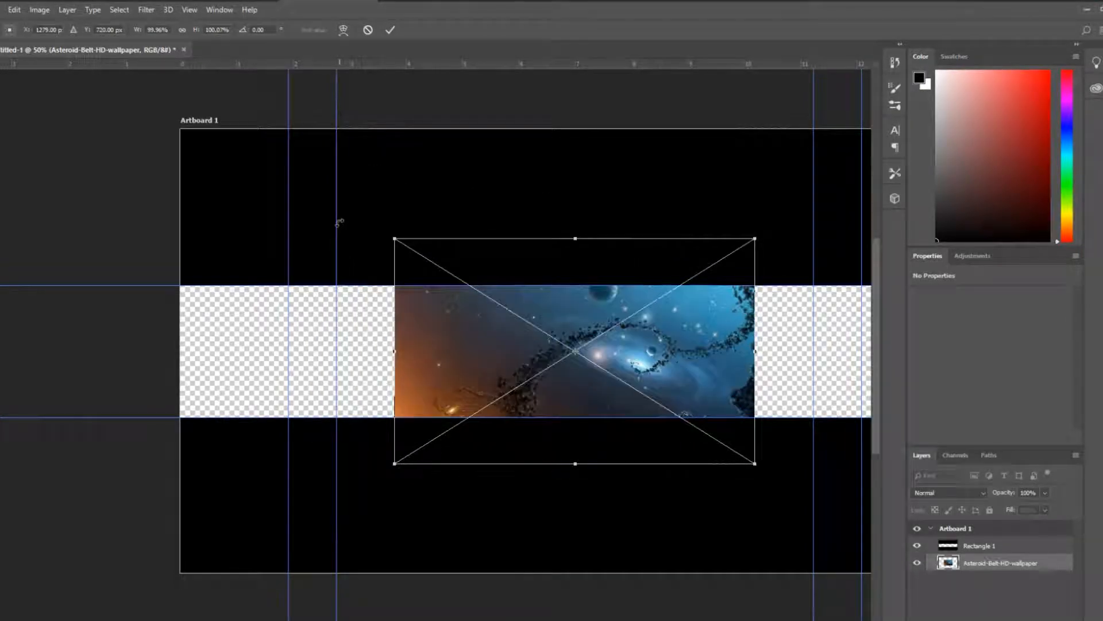
{"action": "key", "text": "ctrl+minus"}
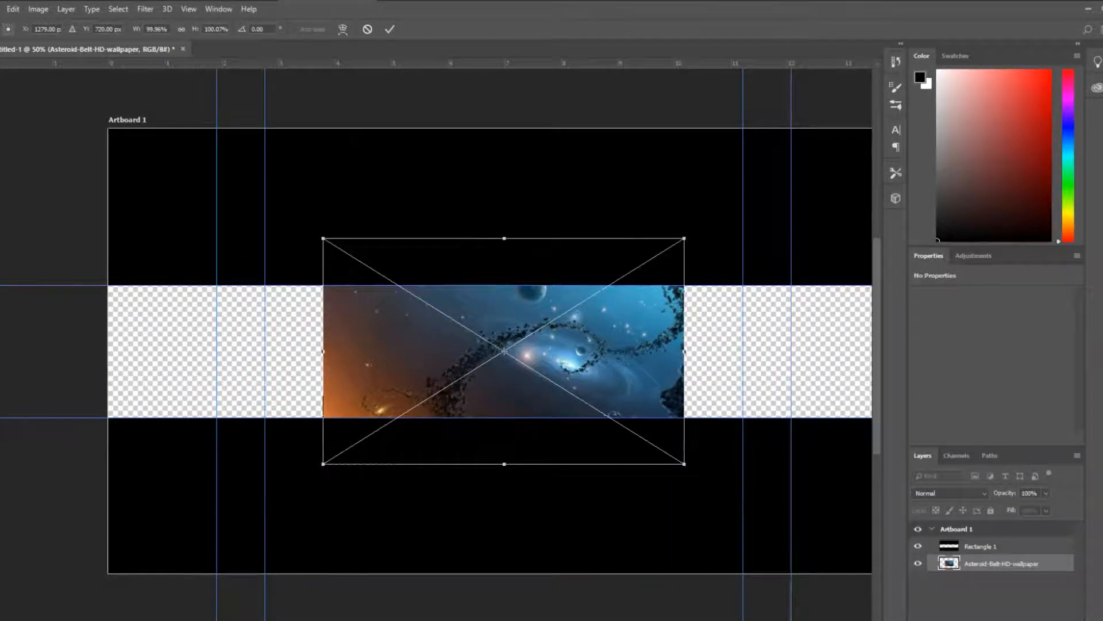
{"action": "scroll", "coordinate": [462, 350], "scroll_direction": "right", "scroll_amount": 2}
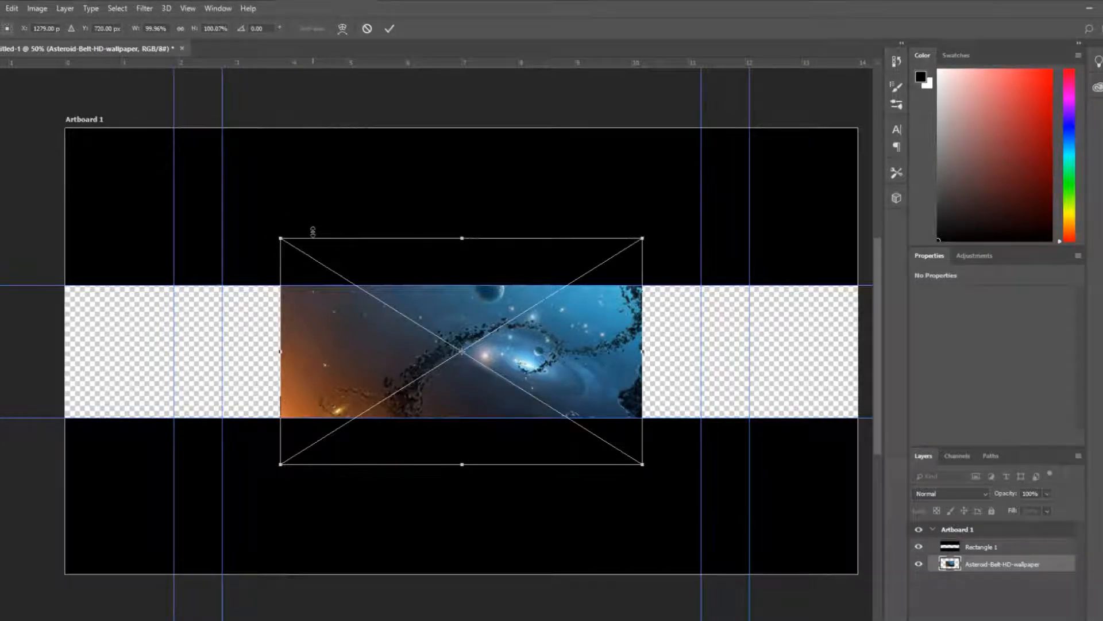
{"action": "left_click_drag", "start_coordinate": [280, 238], "coordinate": [165, 134]}
{"action": "left_click_drag", "start_coordinate": [366, 370], "coordinate": [277, 326]}
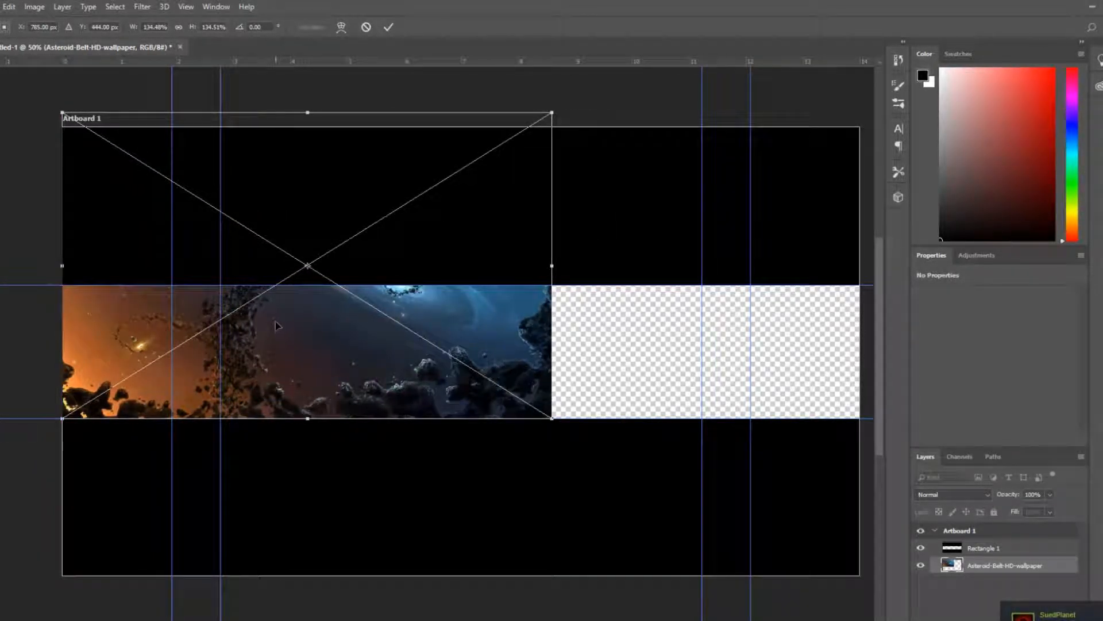
{"action": "mouse_move", "coordinate": [551, 112]}
{"action": "left_mouse_down"}
{"action": "mouse_move", "coordinate": [532, 123]}
{"action": "mouse_move", "coordinate": [553, 111]}
{"action": "left_mouse_up"}
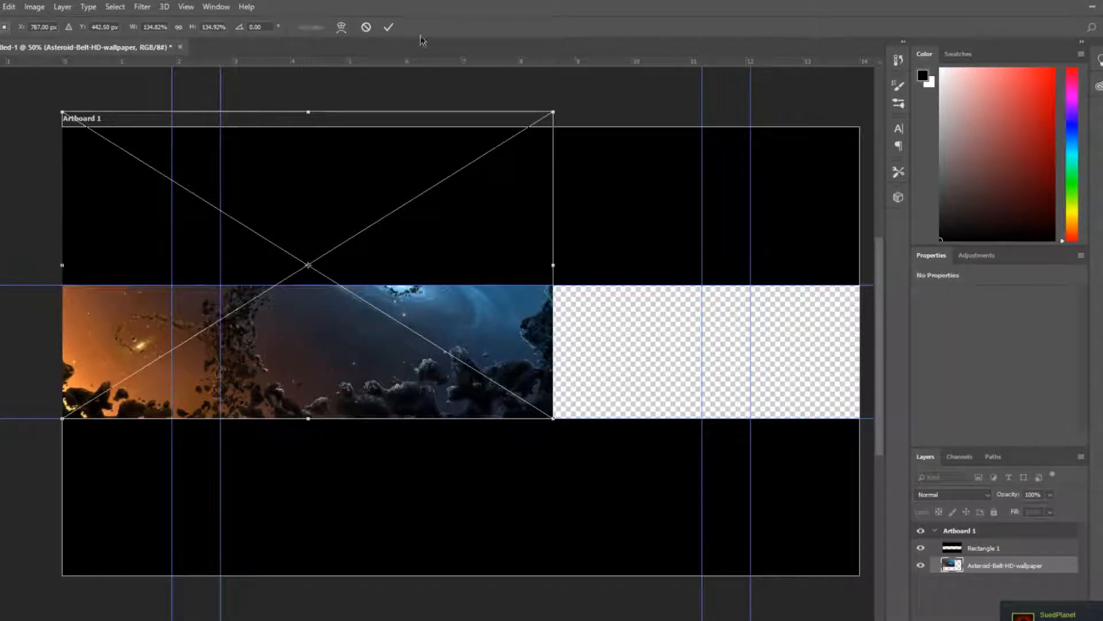
{"action": "left_click", "coordinate": [389, 27]}
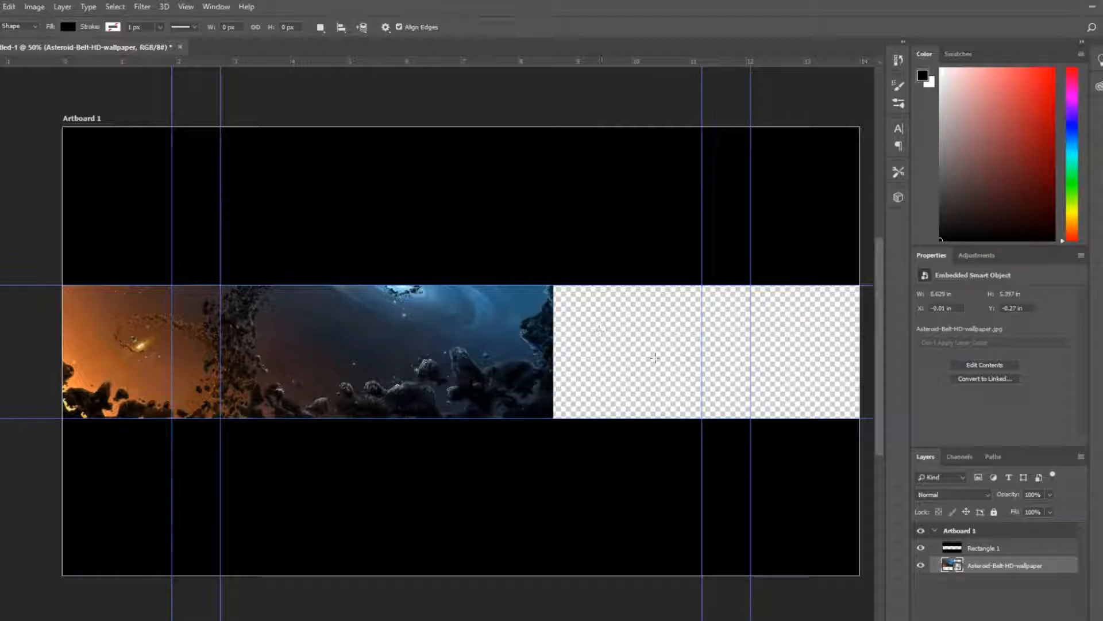
Add a new empty layer above the wallpaper
{"action": "key", "text": "ctrl+shift+alt+n"}
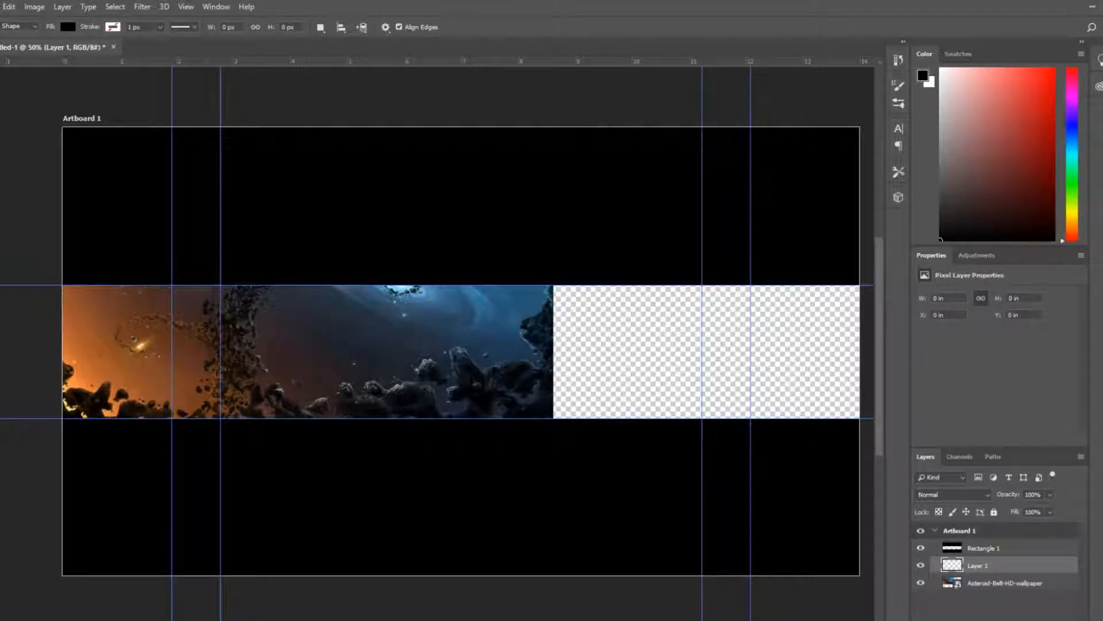
Switch to the browser and search Google Images for asteroid wallpaper
{"action": "key", "text": "alt+Tab"}
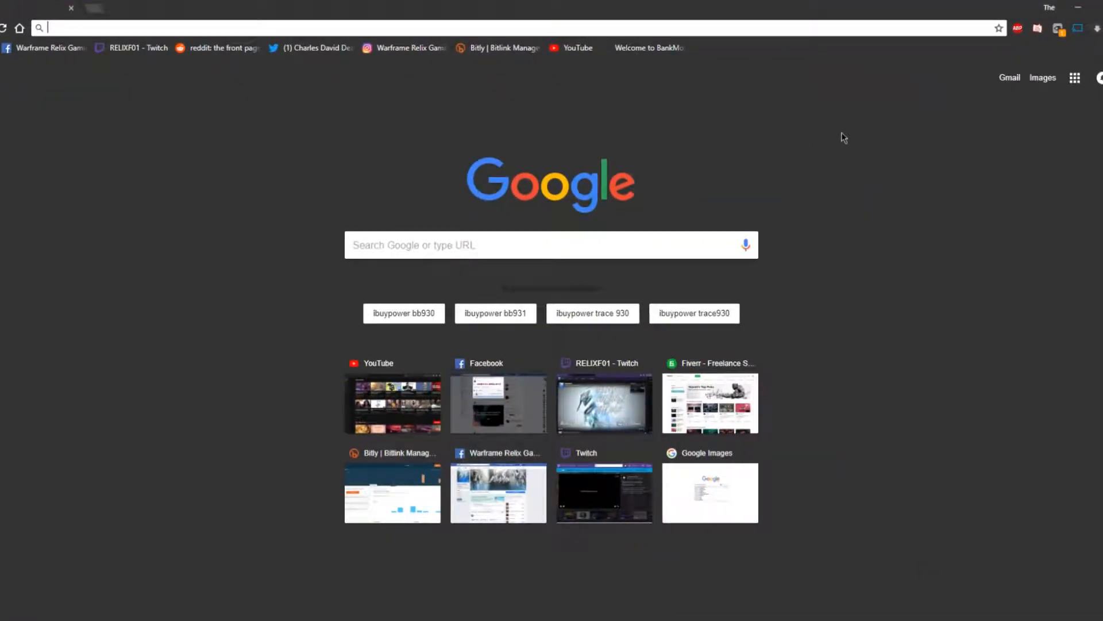
{"action": "left_click", "coordinate": [1044, 83]}
{"action": "type", "text": "a"}
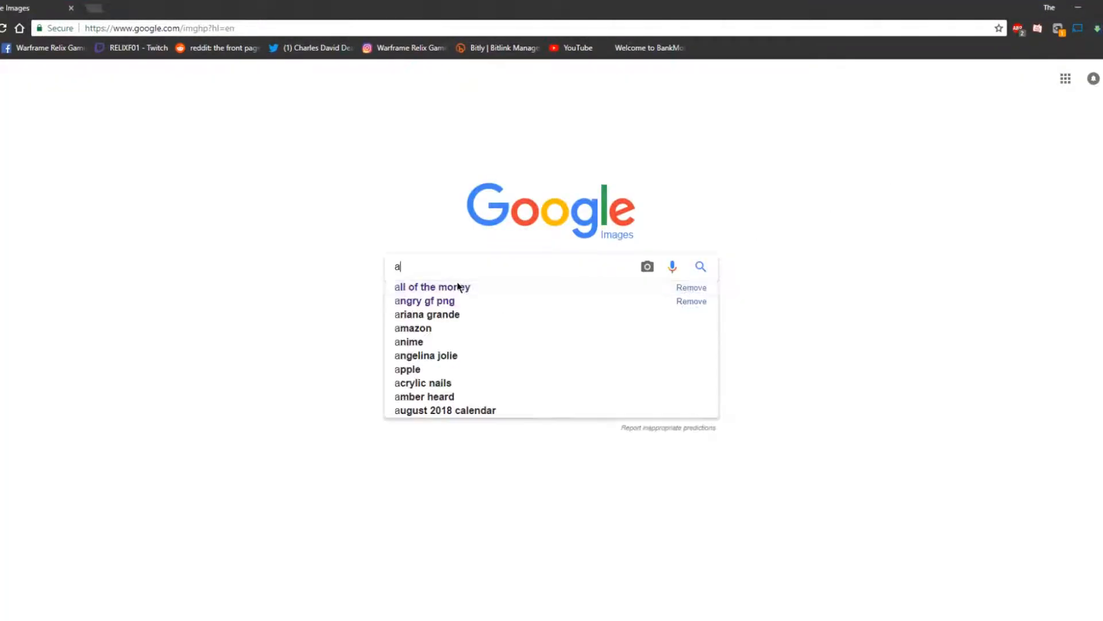
{"action": "type", "text": "stro"}
{"action": "key", "text": "BackSpace"}
{"action": "type", "text": "="}
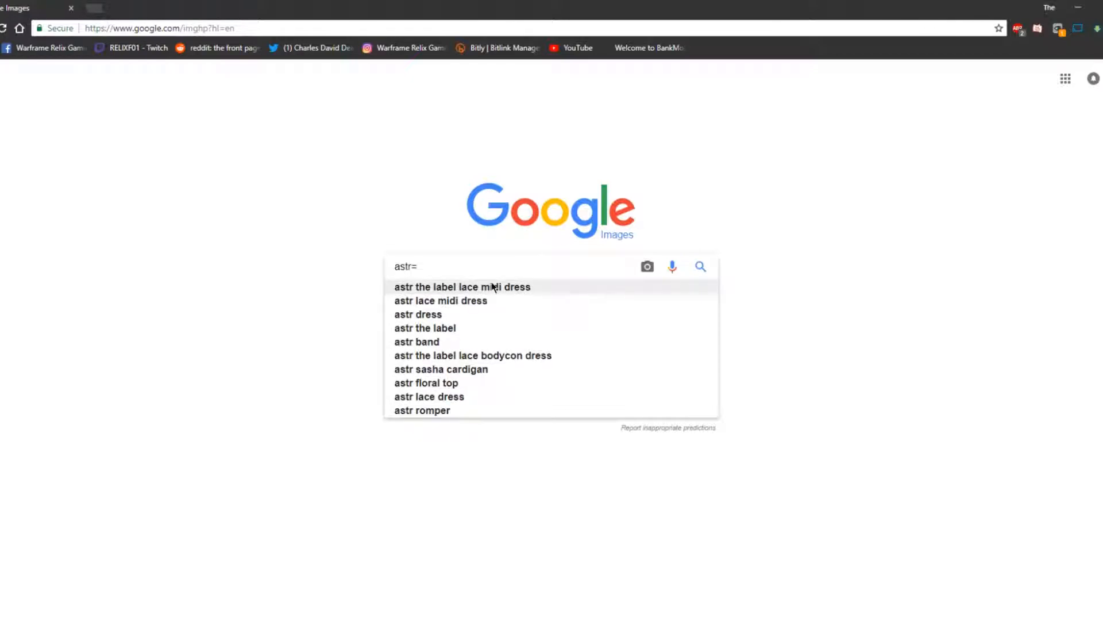
{"action": "key", "text": "BackSpace"}
{"action": "key", "text": "BackSpace"}
{"action": "left_click", "coordinate": [542, 286]}
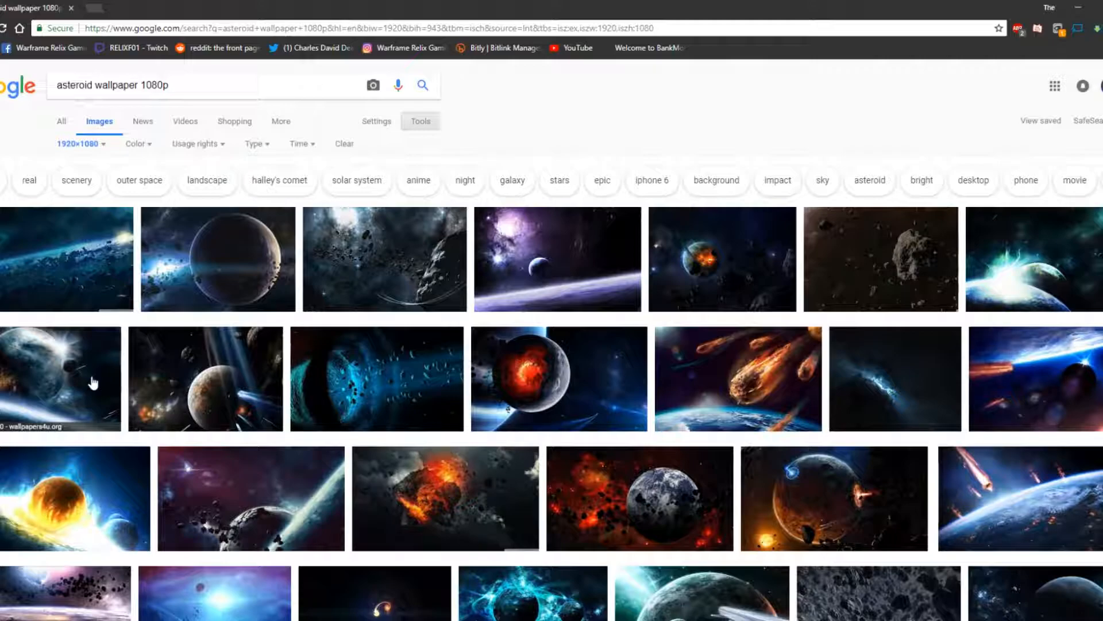
Browse the results and save a planets-and-asteroids wallpaper into the Photoshop files folder
{"action": "left_click", "coordinate": [93, 383]}
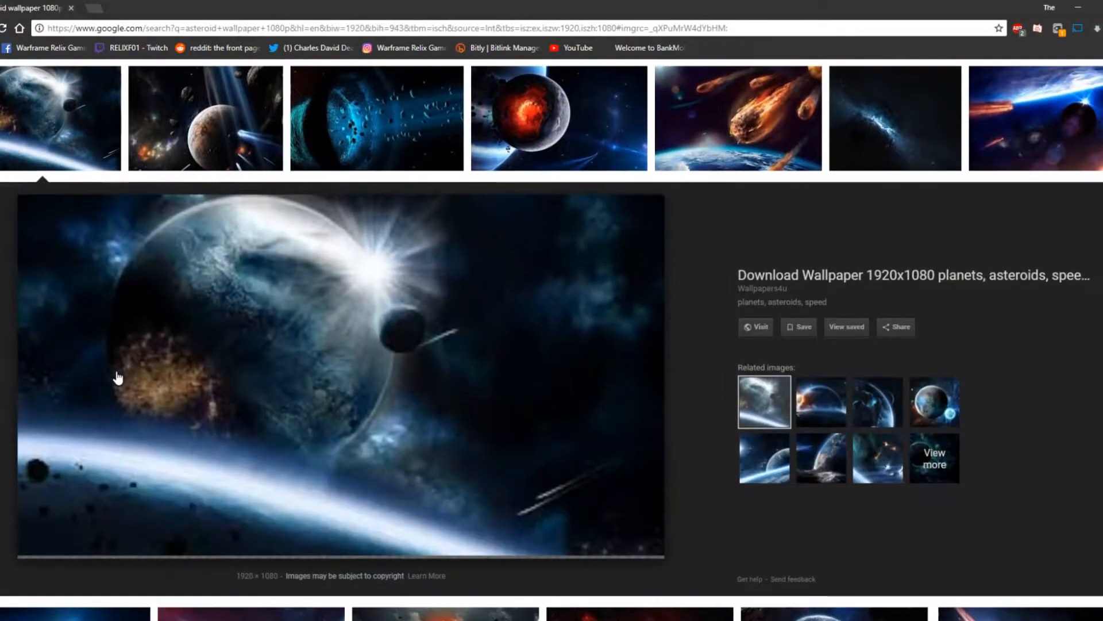
{"action": "left_click", "coordinate": [815, 409]}
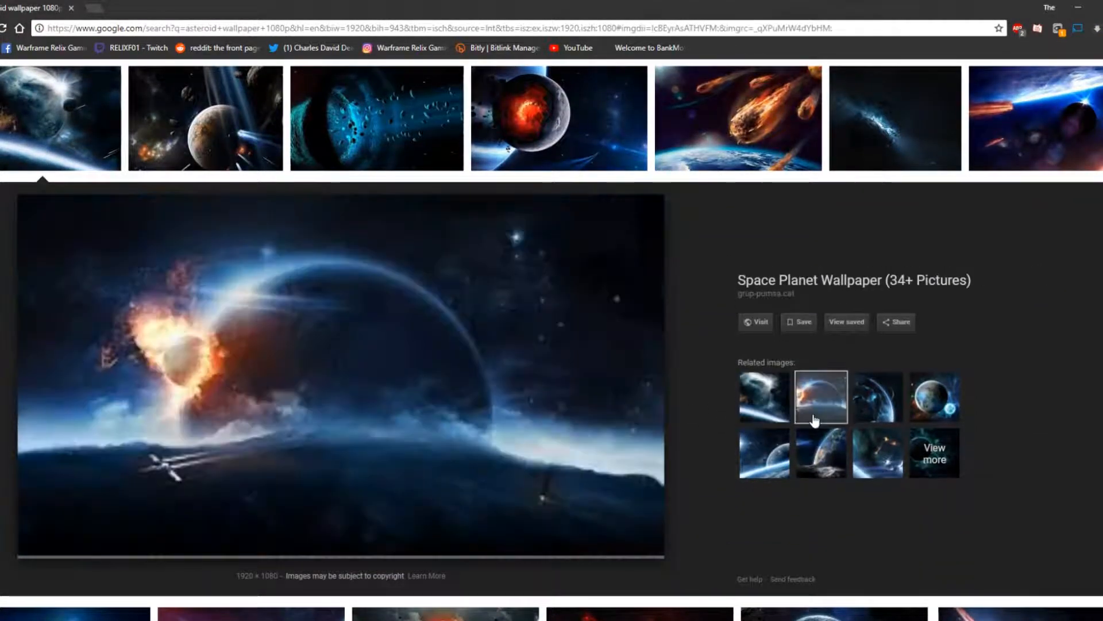
{"action": "left_click", "coordinate": [765, 417]}
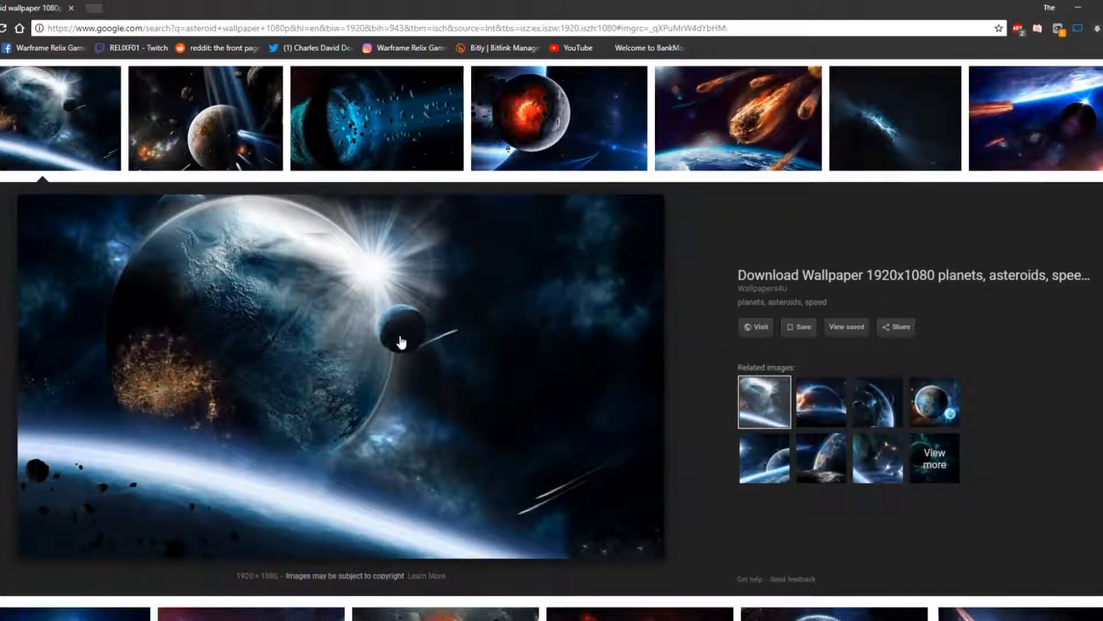
{"action": "right_click", "coordinate": [400, 338]}
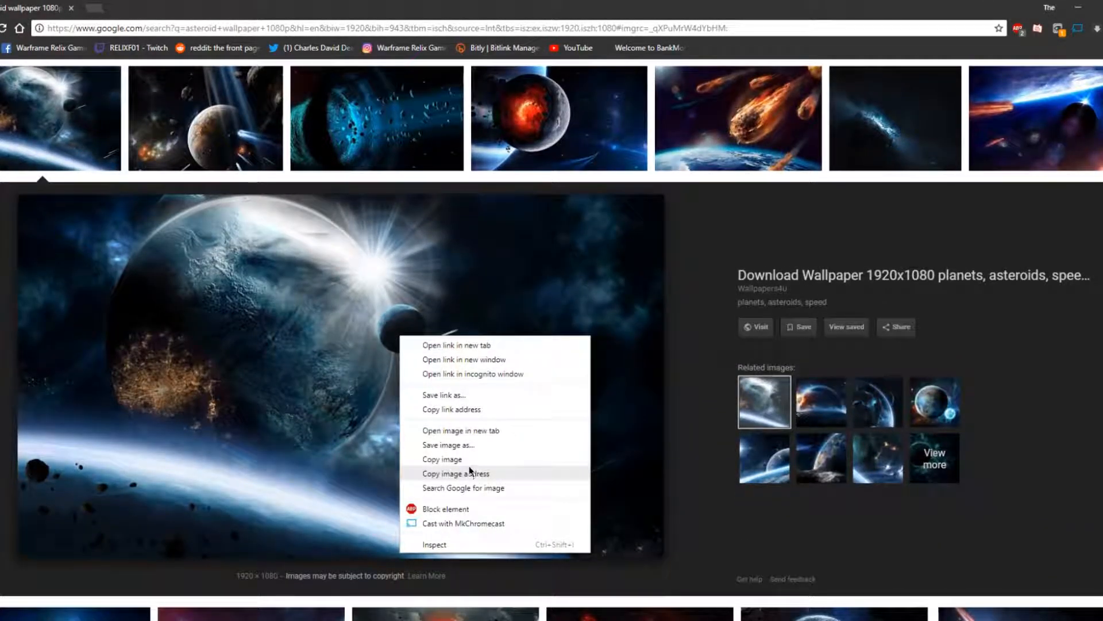
{"action": "left_click", "coordinate": [475, 446]}
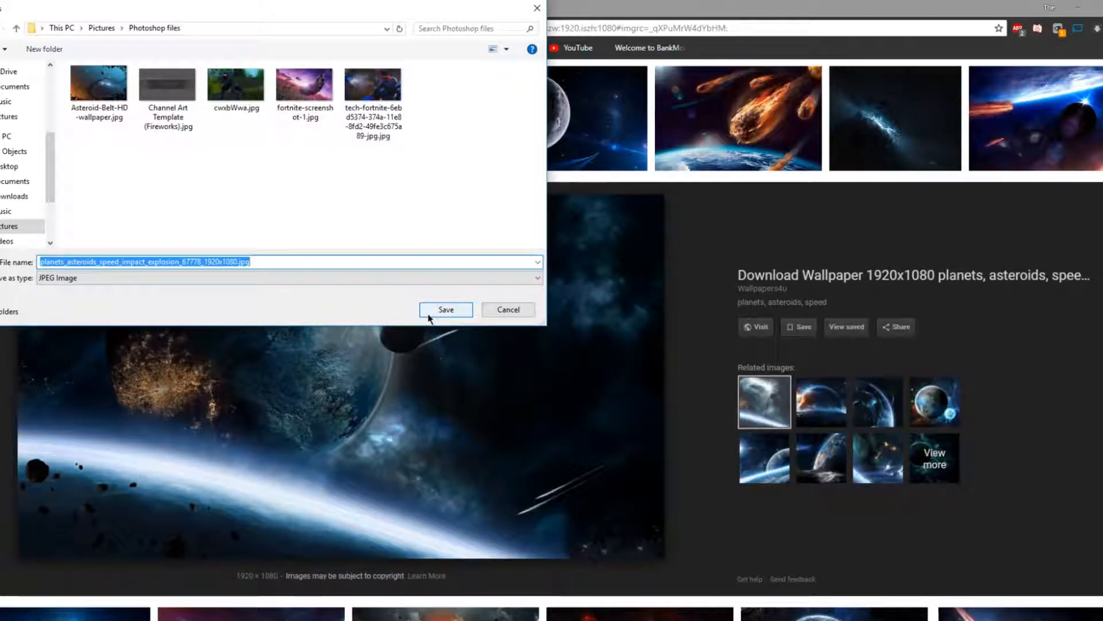
{"action": "left_click", "coordinate": [445, 310]}
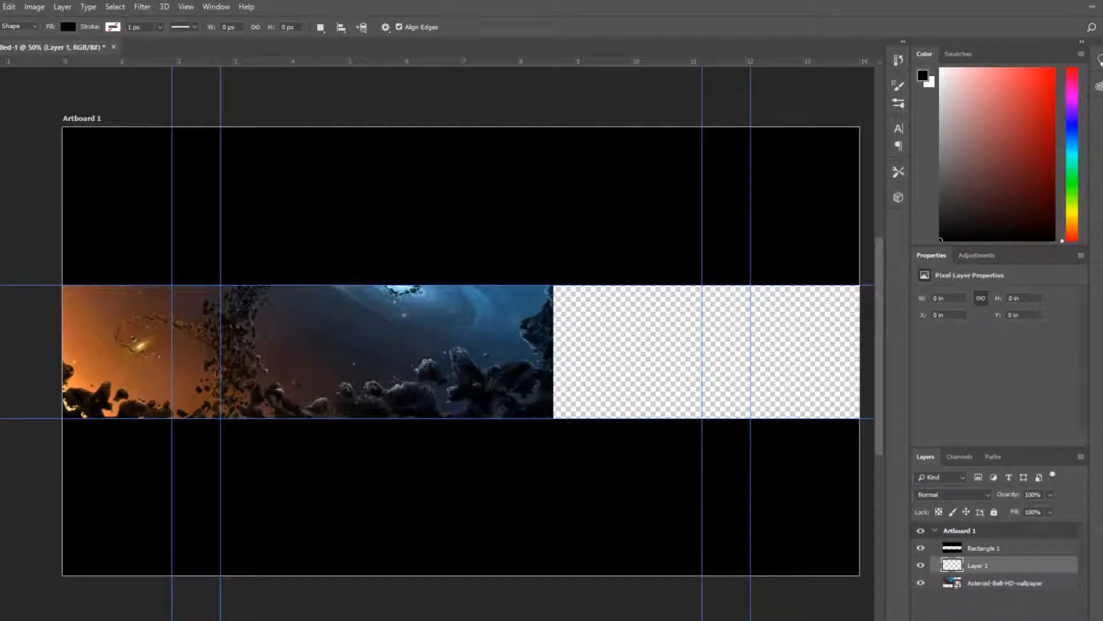
Return to Photoshop and place the planets_asteroids_speed_impact_explosion image into the banner from the Photoshop files folder
{"action": "key", "text": "alt+Tab"}
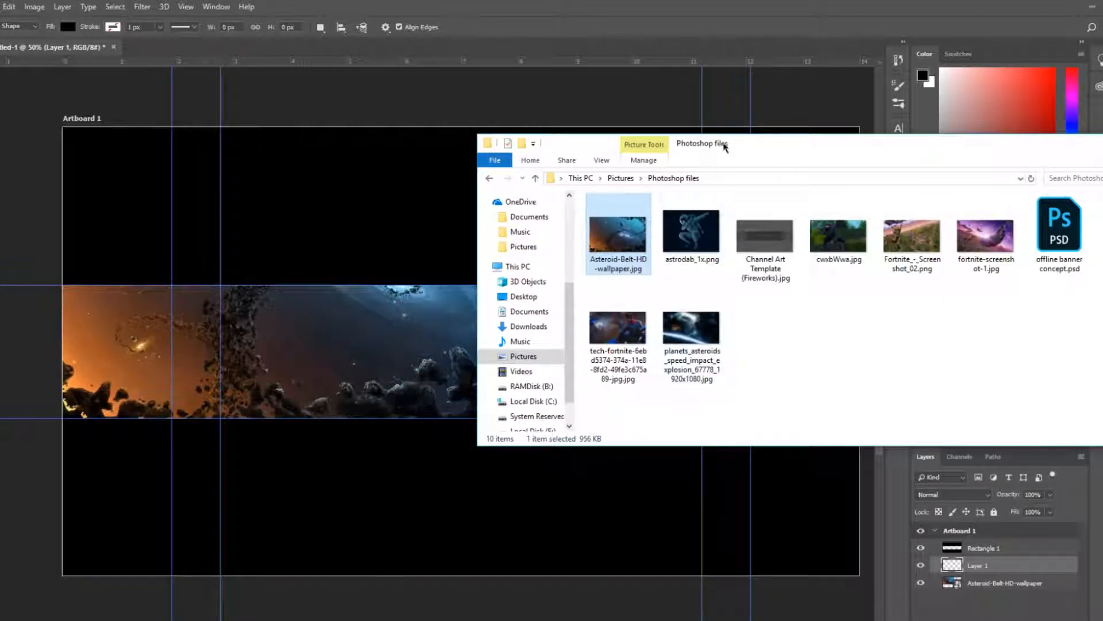
{"action": "left_click_drag", "start_coordinate": [740, 149], "coordinate": [572, 169]}
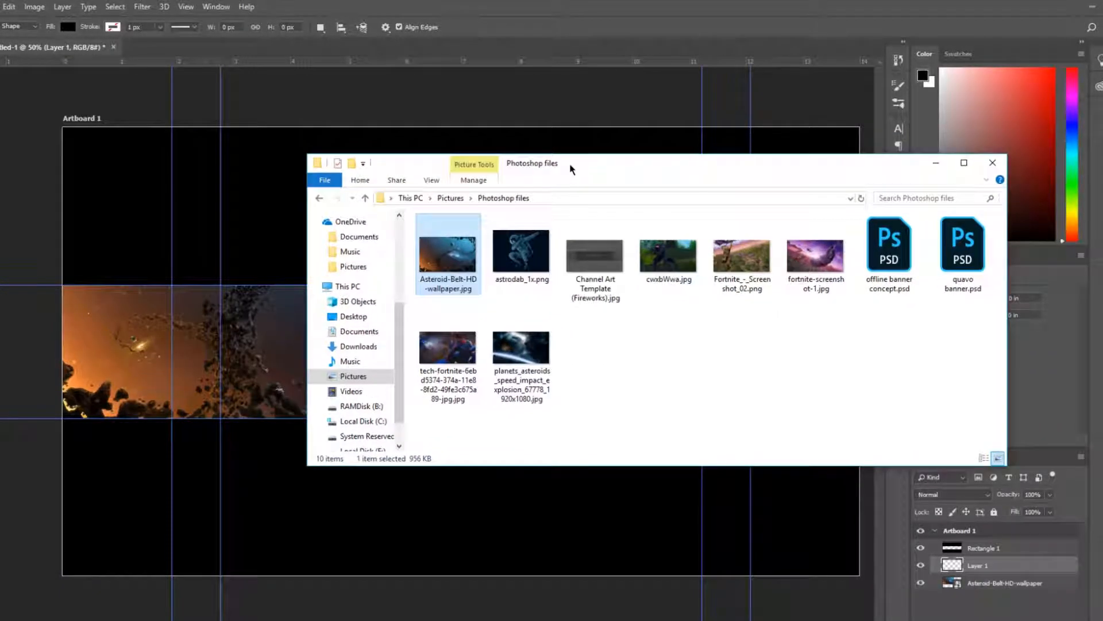
{"action": "left_click", "coordinate": [699, 379]}
{"action": "left_click_drag", "start_coordinate": [540, 336], "coordinate": [267, 342]}
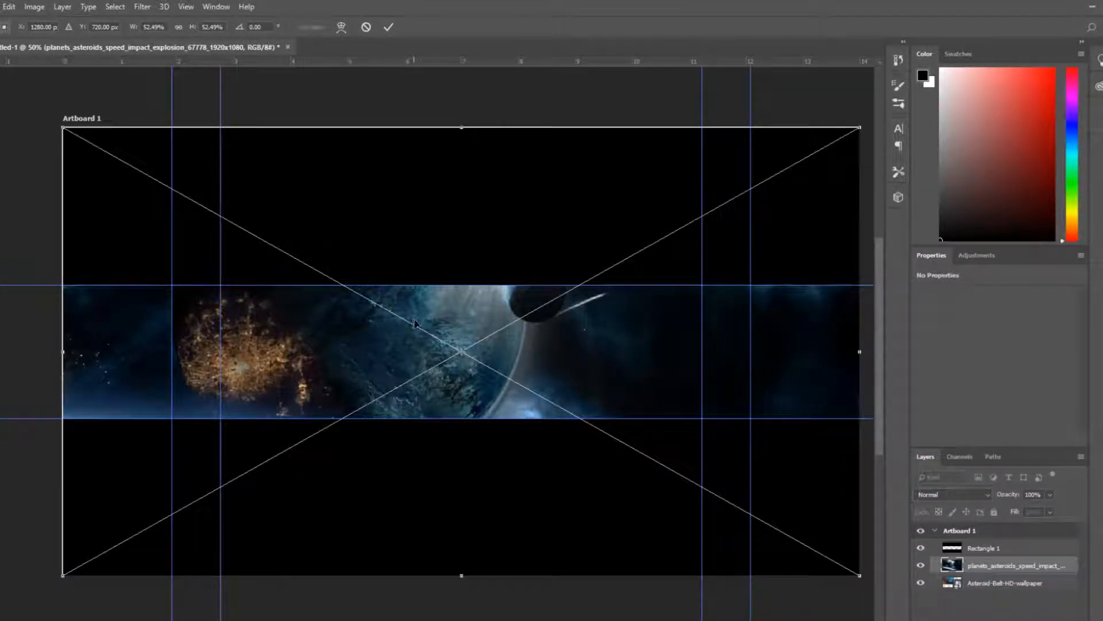
Scale the placed planets wallpaper to about 41% and flip it horizontally
{"action": "left_click_drag", "start_coordinate": [430, 358], "coordinate": [514, 361]}
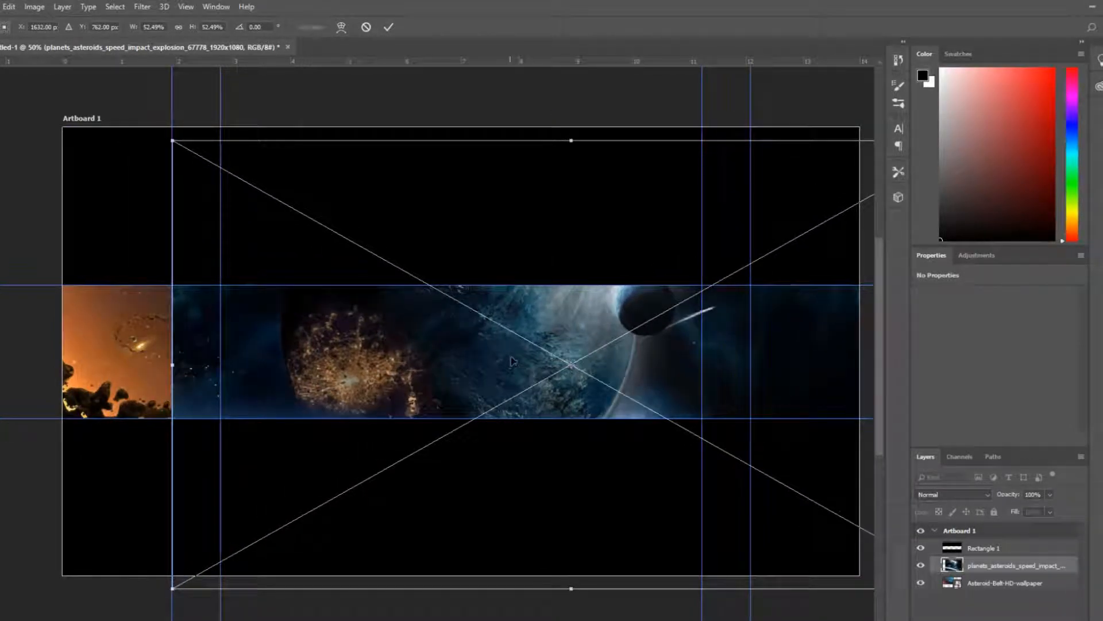
{"action": "left_click_drag", "start_coordinate": [173, 141], "coordinate": [352, 240]}
{"action": "left_click_drag", "start_coordinate": [506, 389], "coordinate": [483, 376]}
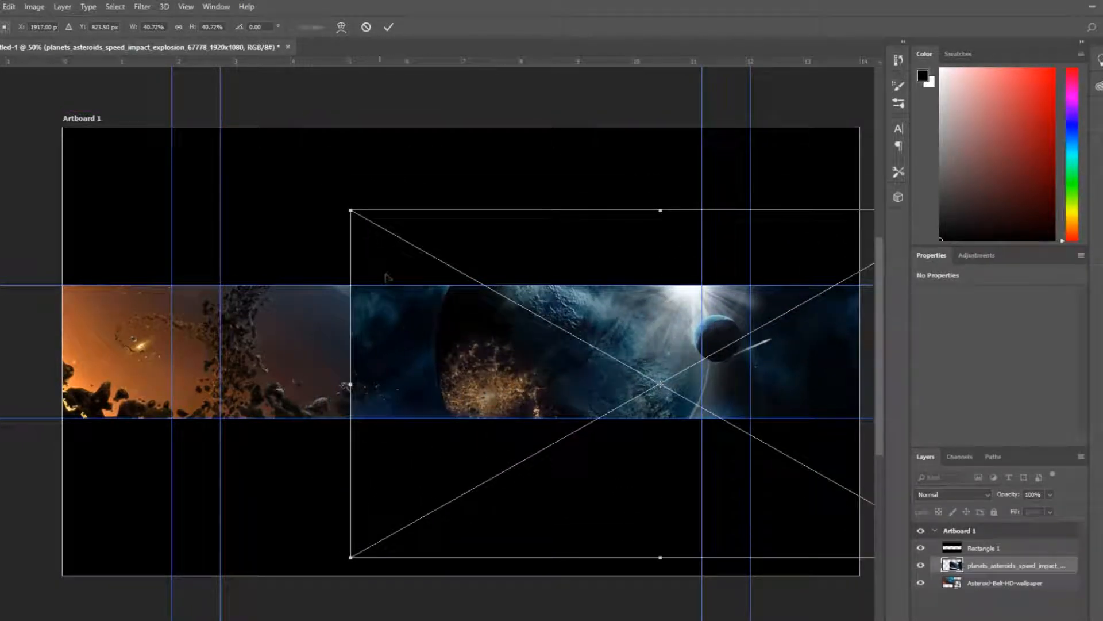
{"action": "right_click", "coordinate": [478, 363]}
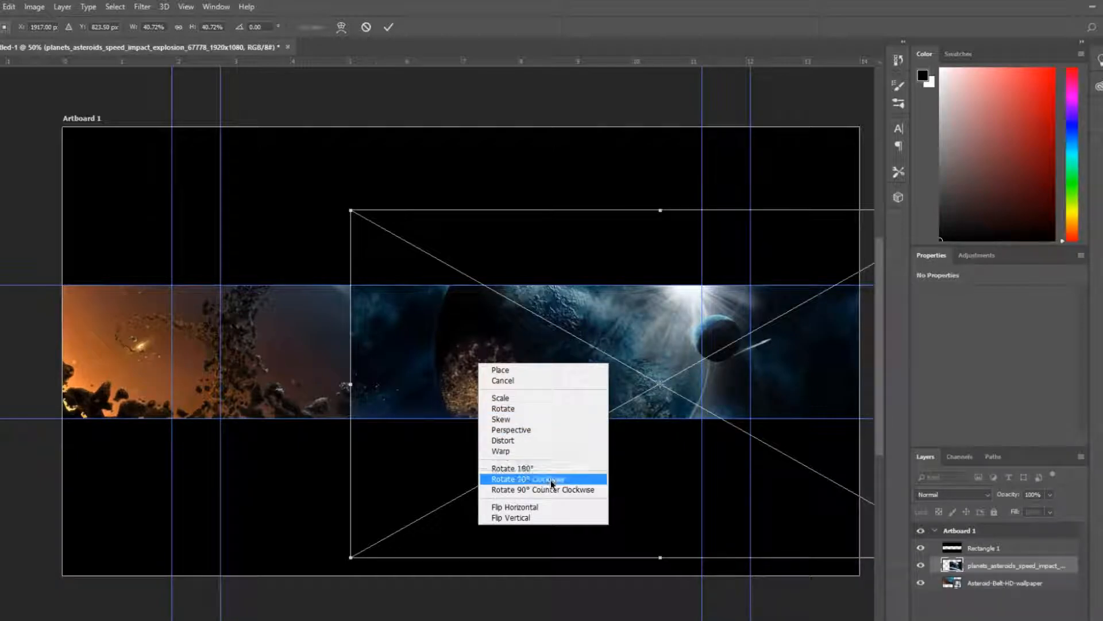
{"action": "left_click", "coordinate": [517, 507]}
Scale the planets wallpaper to about 34% and position it over the right half of the banner, then commit
{"action": "left_click_drag", "start_coordinate": [705, 394], "coordinate": [491, 386]}
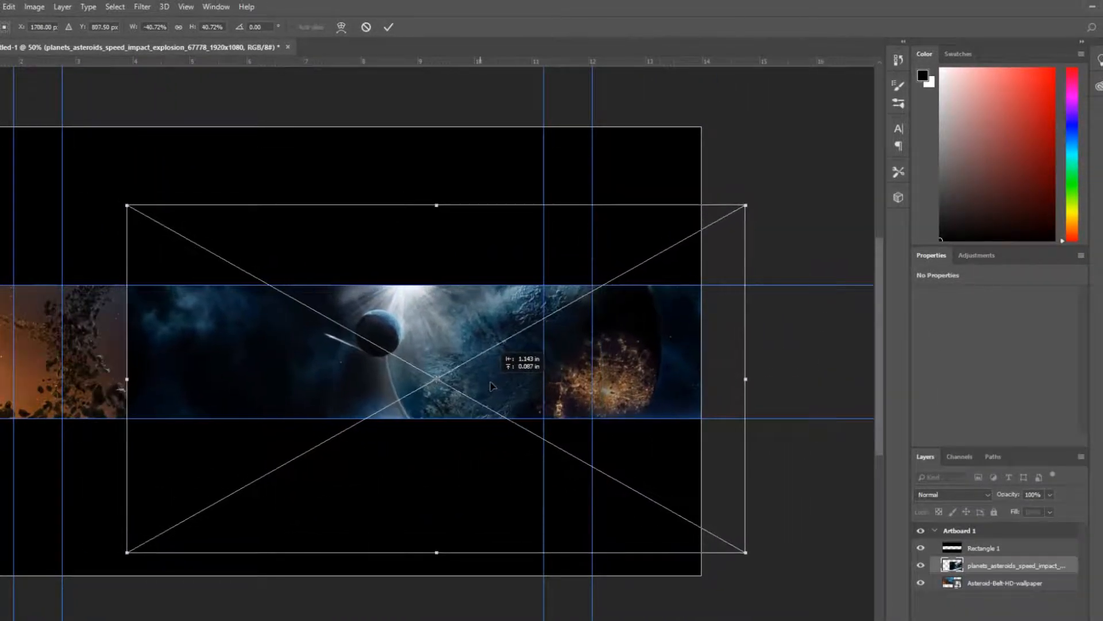
{"action": "left_click_drag", "start_coordinate": [491, 620], "coordinate": [450, 620]}
{"action": "left_click_drag", "start_coordinate": [226, 205], "coordinate": [353, 240]}
{"action": "mouse_move", "coordinate": [569, 485]}
{"action": "left_mouse_down"}
{"action": "mouse_move", "coordinate": [521, 424]}
{"action": "mouse_move", "coordinate": [531, 383]}
{"action": "mouse_move", "coordinate": [557, 447]}
{"action": "mouse_move", "coordinate": [583, 473]}
{"action": "left_mouse_up"}
{"action": "left_click_drag", "start_coordinate": [584, 479], "coordinate": [585, 479]}
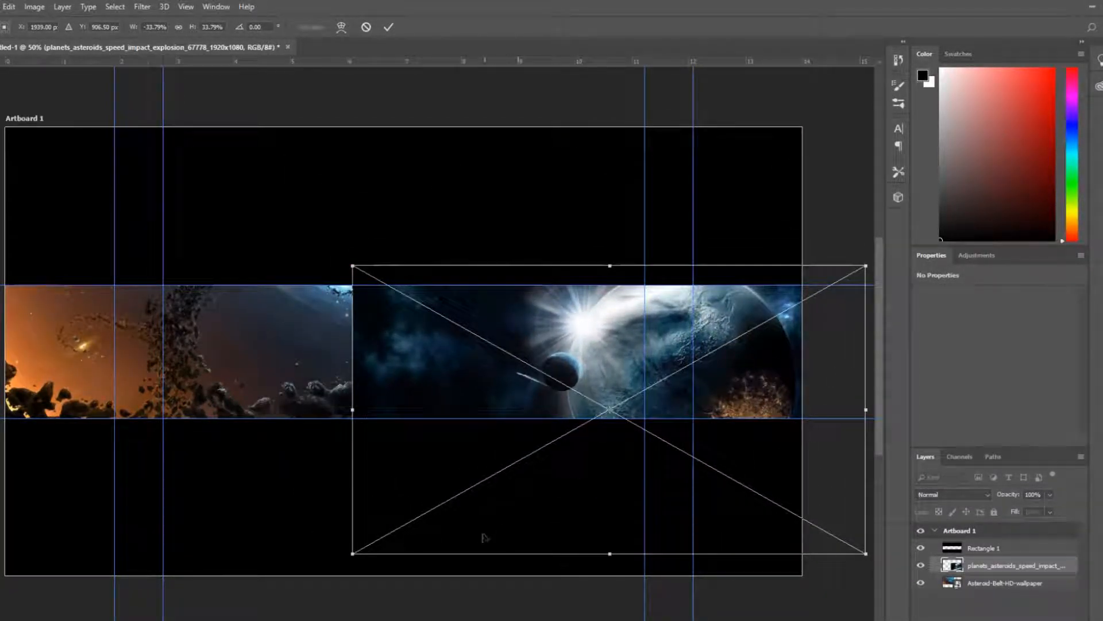
{"action": "left_click_drag", "start_coordinate": [529, 620], "coordinate": [486, 620]}
{"action": "left_click", "coordinate": [388, 27]}
Nudge the planets wallpaper slightly upward with Free Transform and commit the transform
{"action": "key", "text": "u"}
{"action": "scroll", "coordinate": [507, 473], "scroll_direction": "right", "scroll_amount": 1}
{"action": "scroll", "coordinate": [438, 345], "scroll_direction": "right", "scroll_amount": 5}
{"action": "scroll", "coordinate": [438, 345], "scroll_direction": "left", "scroll_amount": 3}
{"action": "scroll", "coordinate": [438, 345], "scroll_direction": "left", "scroll_amount": 1}
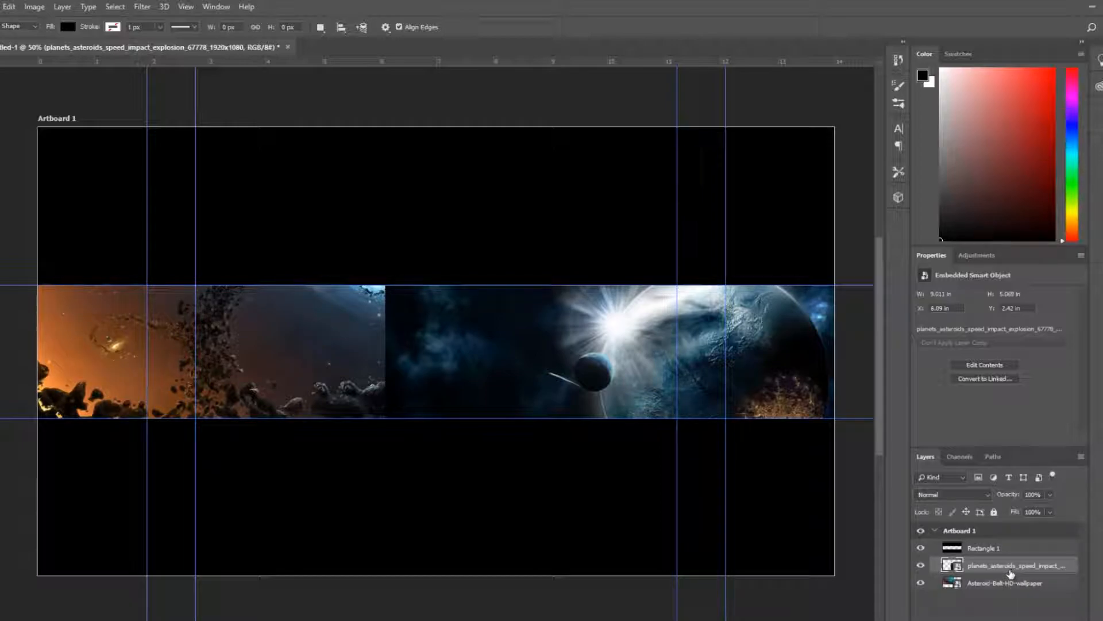
{"action": "key", "text": "ctrl+t"}
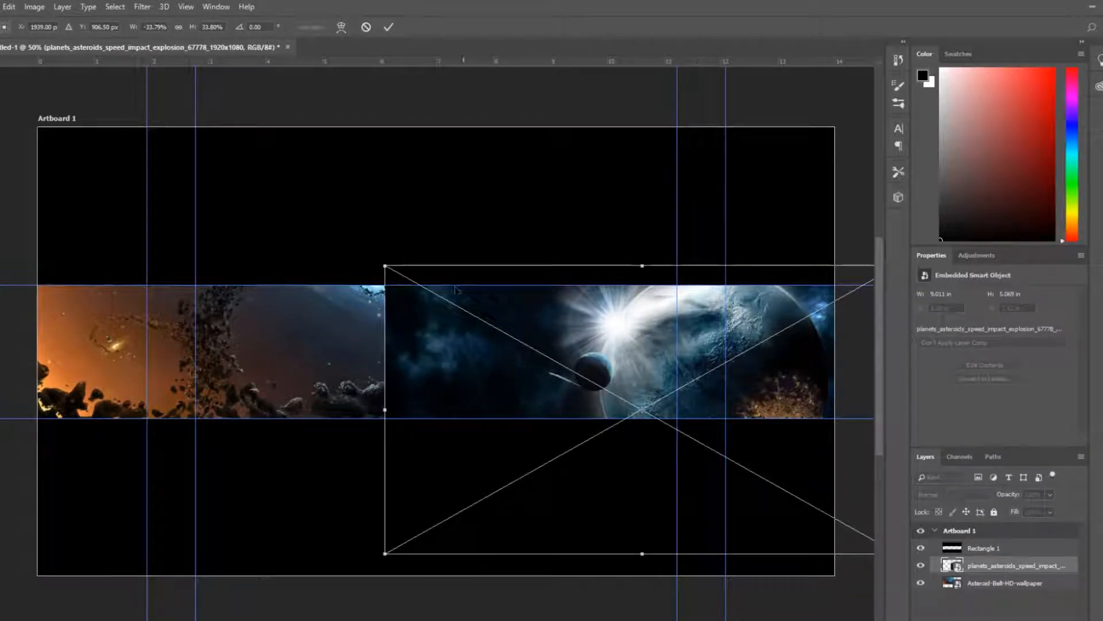
{"action": "mouse_move", "coordinate": [502, 362]}
{"action": "left_mouse_down"}
{"action": "mouse_move", "coordinate": [658, 365]}
{"action": "mouse_move", "coordinate": [633, 353]}
{"action": "mouse_move", "coordinate": [417, 344]}
{"action": "mouse_move", "coordinate": [502, 347]}
{"action": "left_mouse_up"}
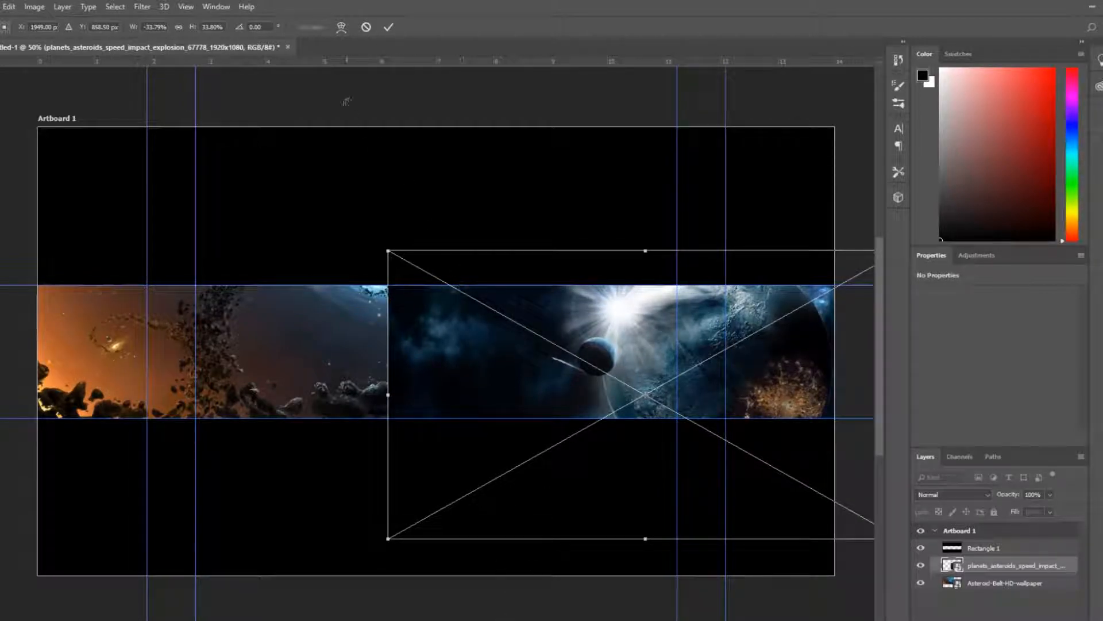
{"action": "left_click", "coordinate": [388, 27]}
Add a new empty layer above the planets wallpaper
{"action": "key", "text": "ctrl+alt+shift+n"}
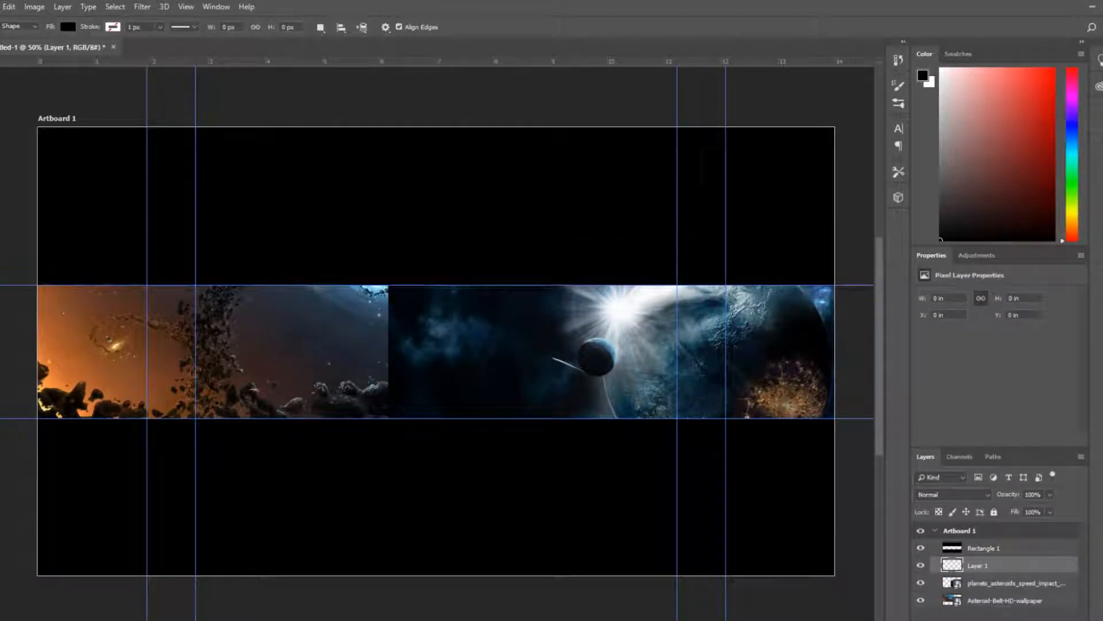
{"action": "mouse_move", "coordinate": [432, 620]}
{"action": "left_mouse_down"}
{"action": "mouse_move", "coordinate": [325, 620]}
{"action": "mouse_move", "coordinate": [476, 619]}
{"action": "mouse_move", "coordinate": [430, 619]}
{"action": "left_mouse_up"}
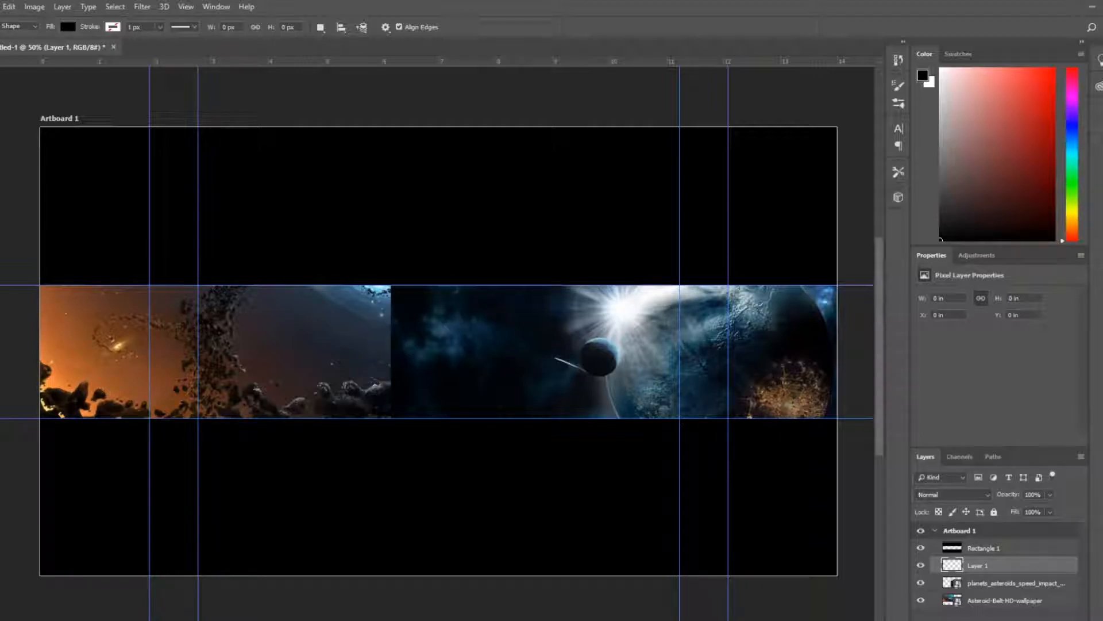
Save another blue space, planets and asteroid wallpaper from the image results into the Photoshop files folder
{"action": "left_click_drag", "start_coordinate": [1102, 218], "coordinate": [626, 2]}
{"action": "scroll", "coordinate": [807, 398], "scroll_direction": "down", "scroll_amount": 2}
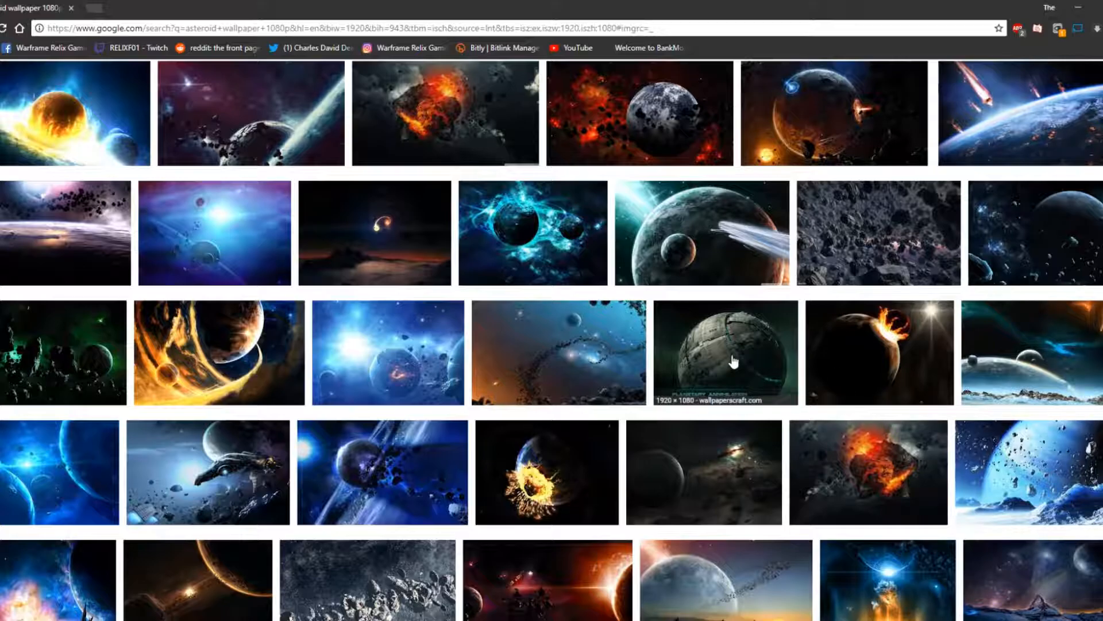
{"action": "left_click", "coordinate": [382, 477]}
{"action": "right_click", "coordinate": [395, 357]}
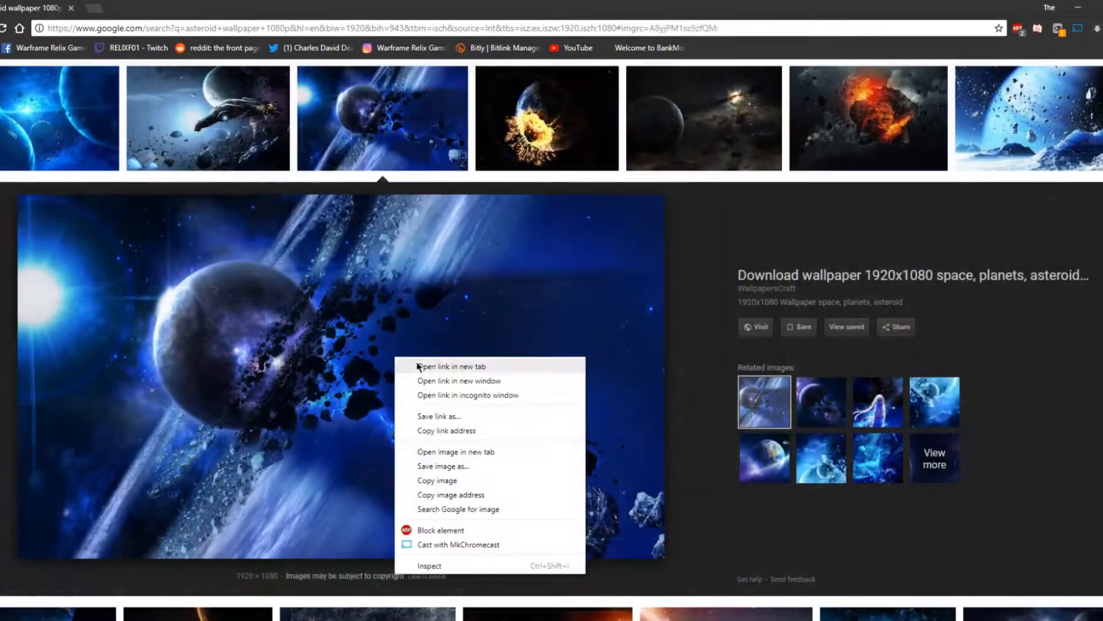
{"action": "left_click", "coordinate": [454, 466]}
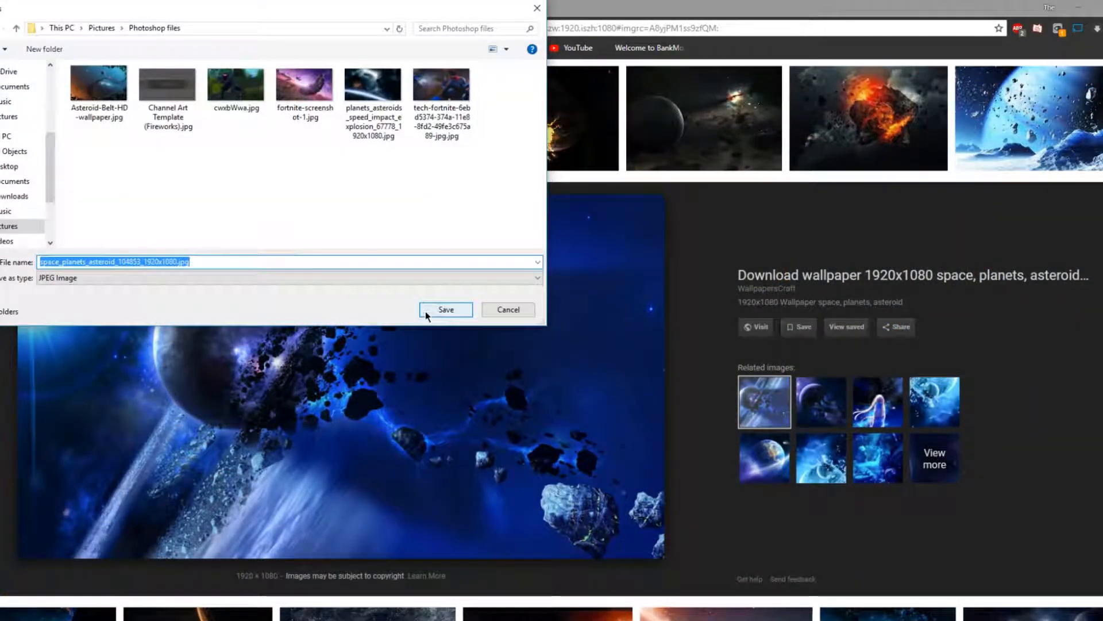
{"action": "left_click", "coordinate": [425, 310]}
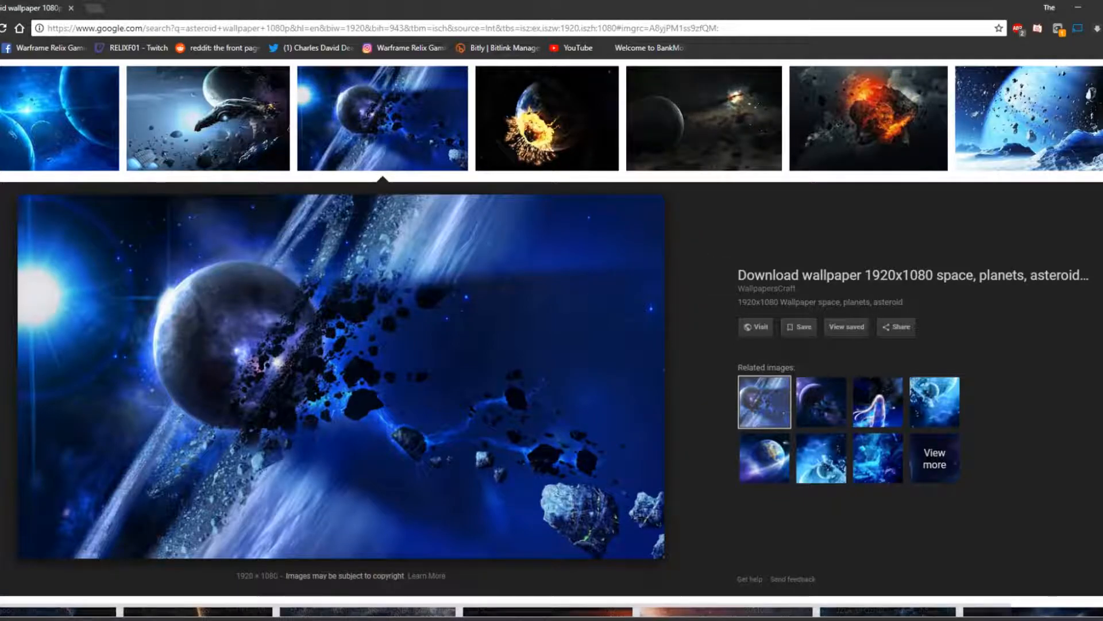
Place the space_planets_asteroid_104853_1920x1080 image into the banner from the Photoshop files folder
{"action": "left_click_drag", "start_coordinate": [291, 15], "coordinate": [225, 56]}
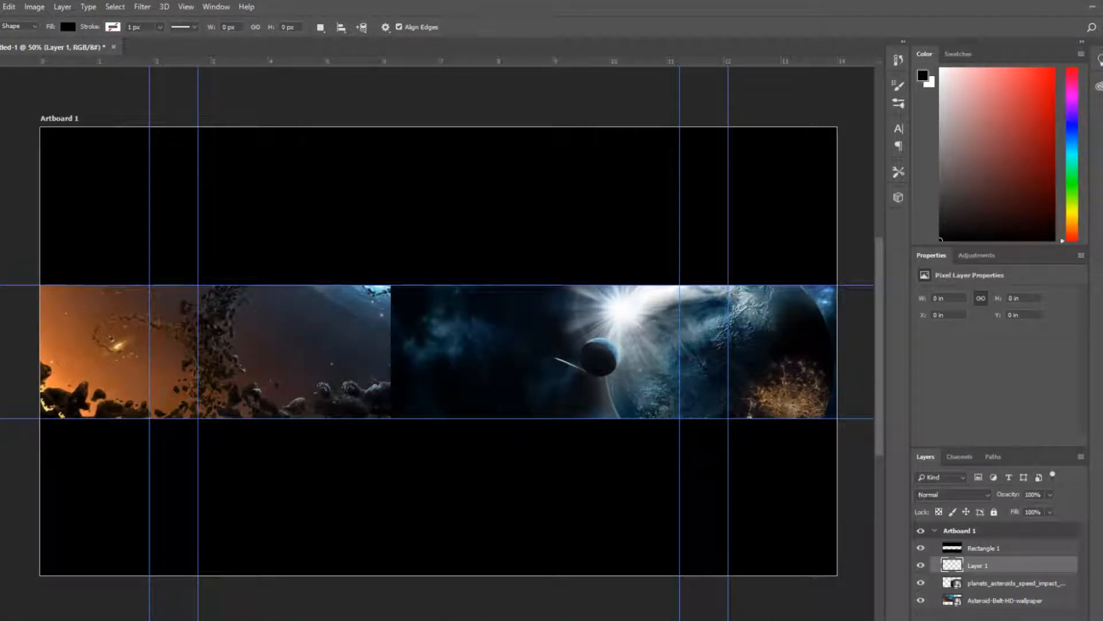
{"action": "left_click_drag", "start_coordinate": [1102, 144], "coordinate": [1102, 215]}
{"action": "left_click_drag", "start_coordinate": [741, 512], "coordinate": [454, 368]}
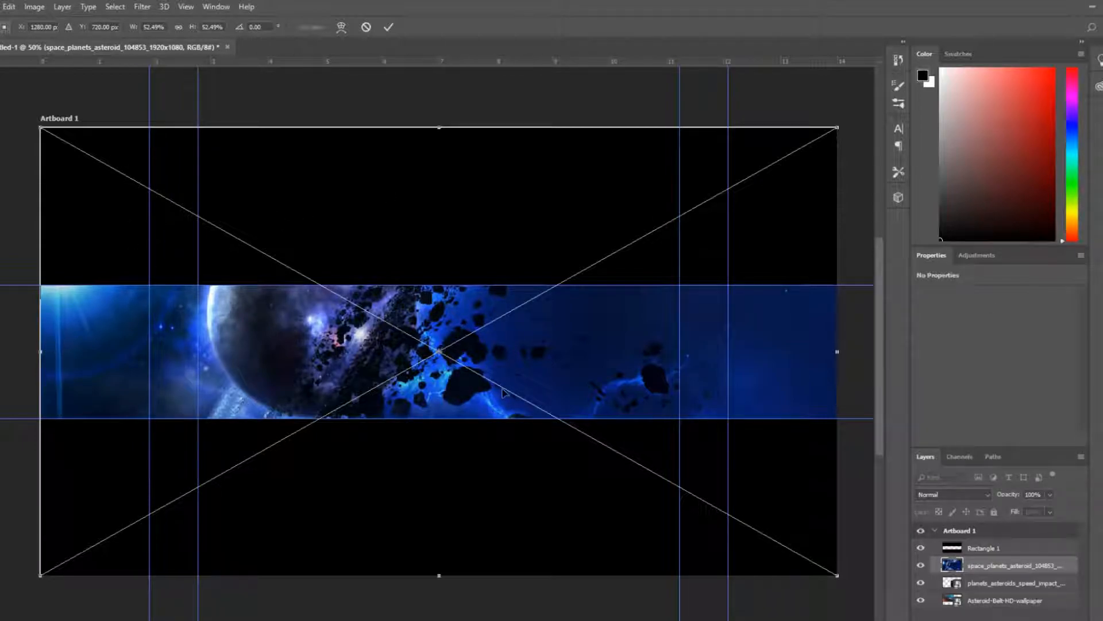
Scale the space wallpaper to about 8.4 in wide, fit it between the central guides, and commit
{"action": "left_click_drag", "start_coordinate": [40, 126], "coordinate": [218, 249]}
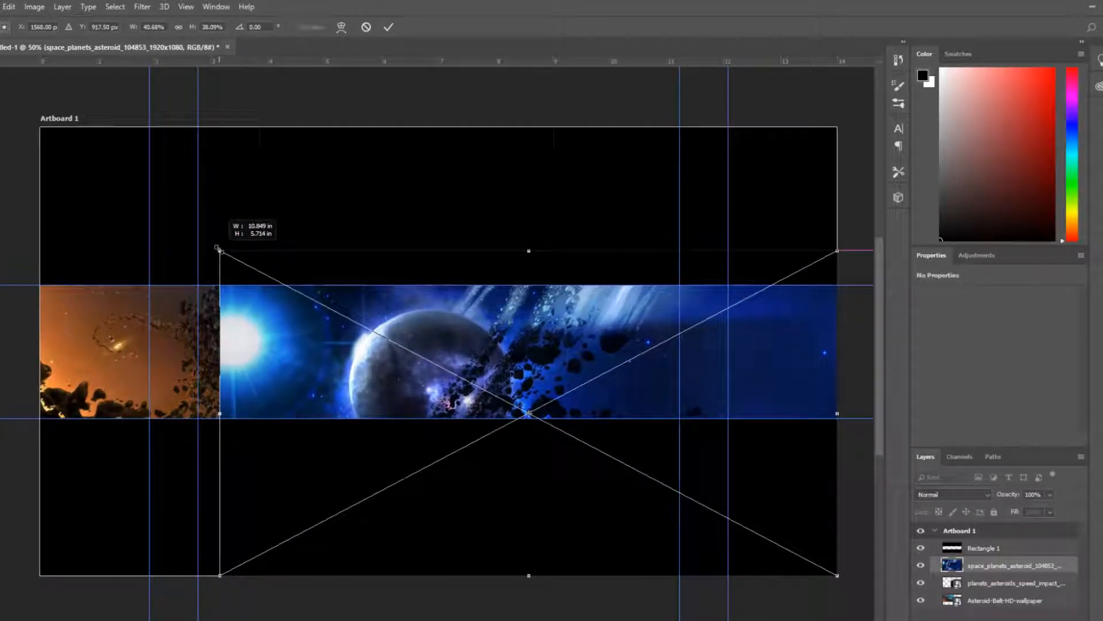
{"action": "key", "text": "ctrl+z"}
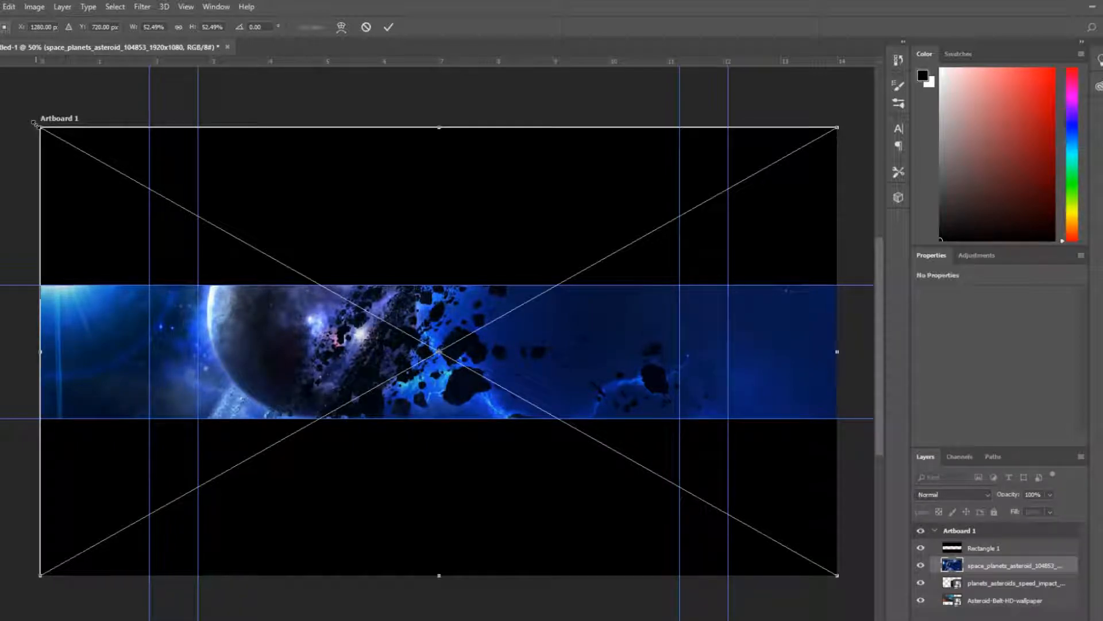
{"action": "left_click_drag", "start_coordinate": [40, 128], "coordinate": [365, 310]}
{"action": "left_click_drag", "start_coordinate": [525, 424], "coordinate": [397, 350]}
{"action": "left_click", "coordinate": [389, 27]}
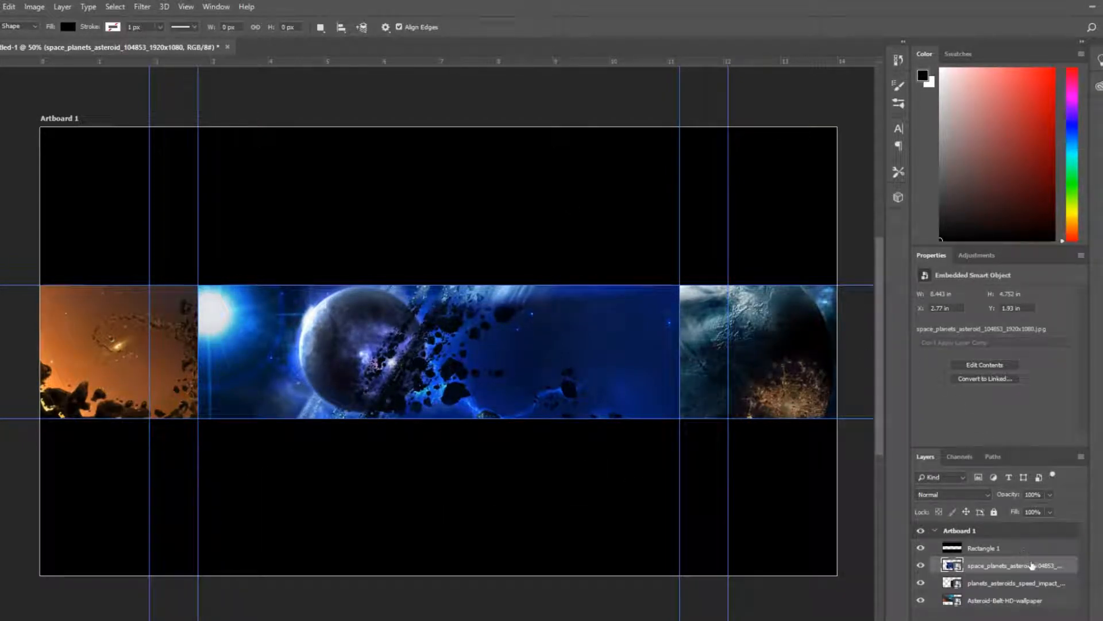
Select the three wallpaper layers and rasterize them
{"action": "left_click", "coordinate": [1040, 600], "text": "shift"}
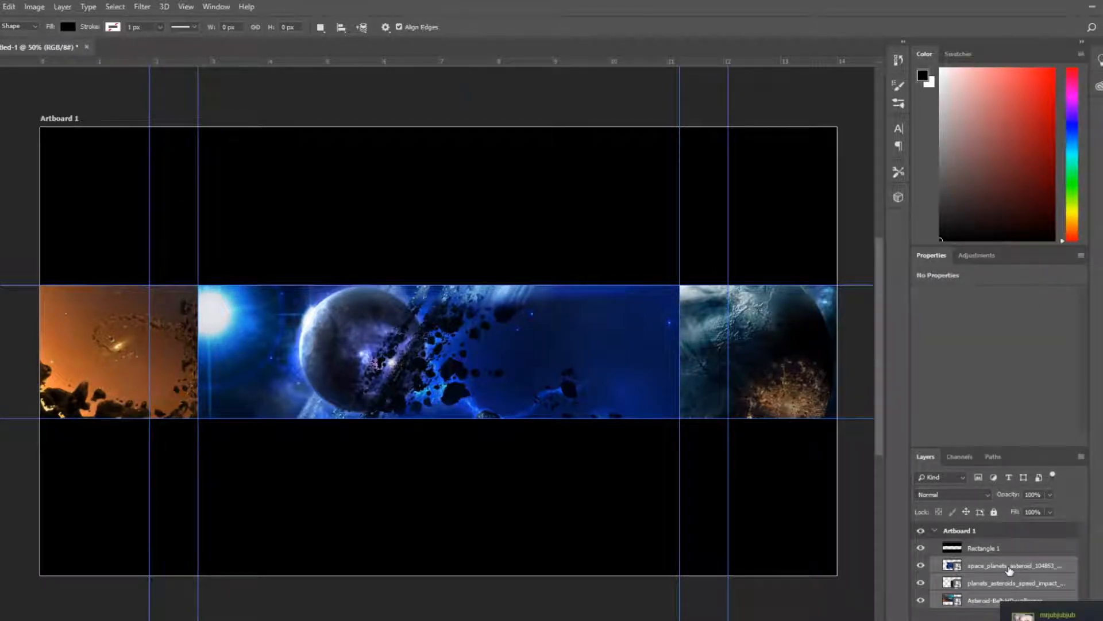
{"action": "left_click", "coordinate": [1009, 569]}
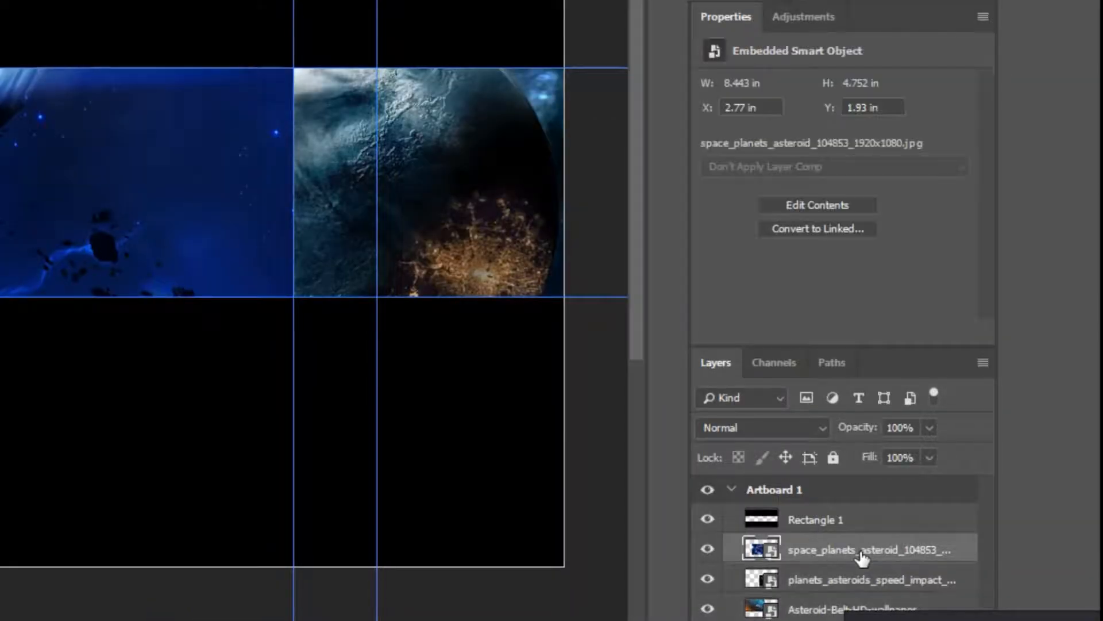
{"action": "left_click", "coordinate": [836, 612], "text": "shift"}
{"action": "right_click", "coordinate": [817, 552]}
{"action": "left_click", "coordinate": [875, 16]}
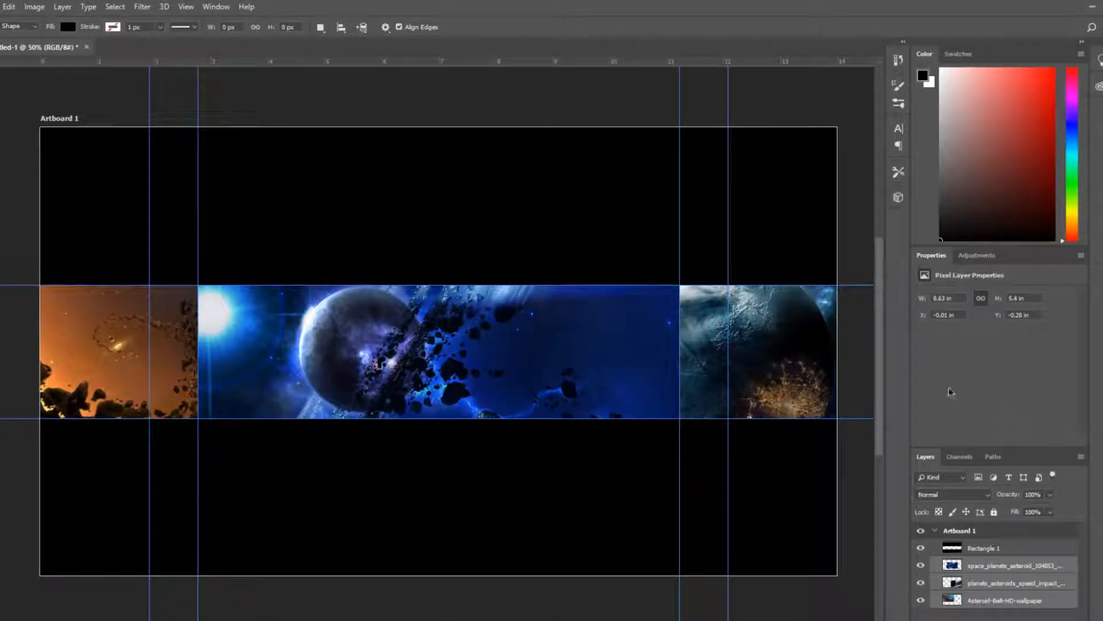
Add a Black & White adjustment layer above the three wallpaper layers
{"action": "left_click", "coordinate": [976, 255]}
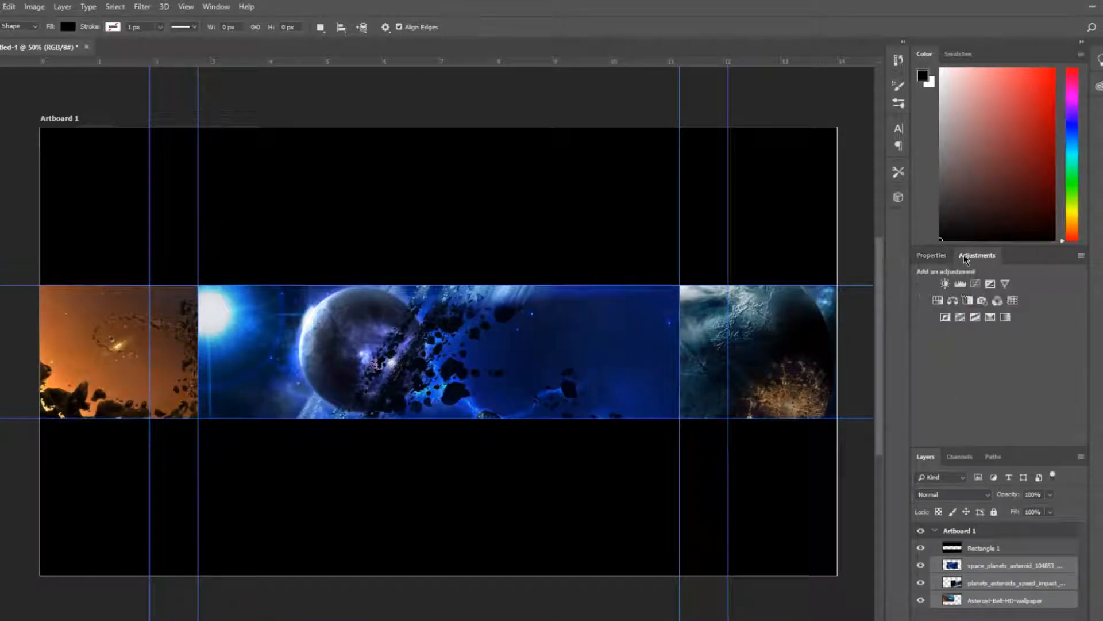
{"action": "left_click", "coordinate": [932, 256]}
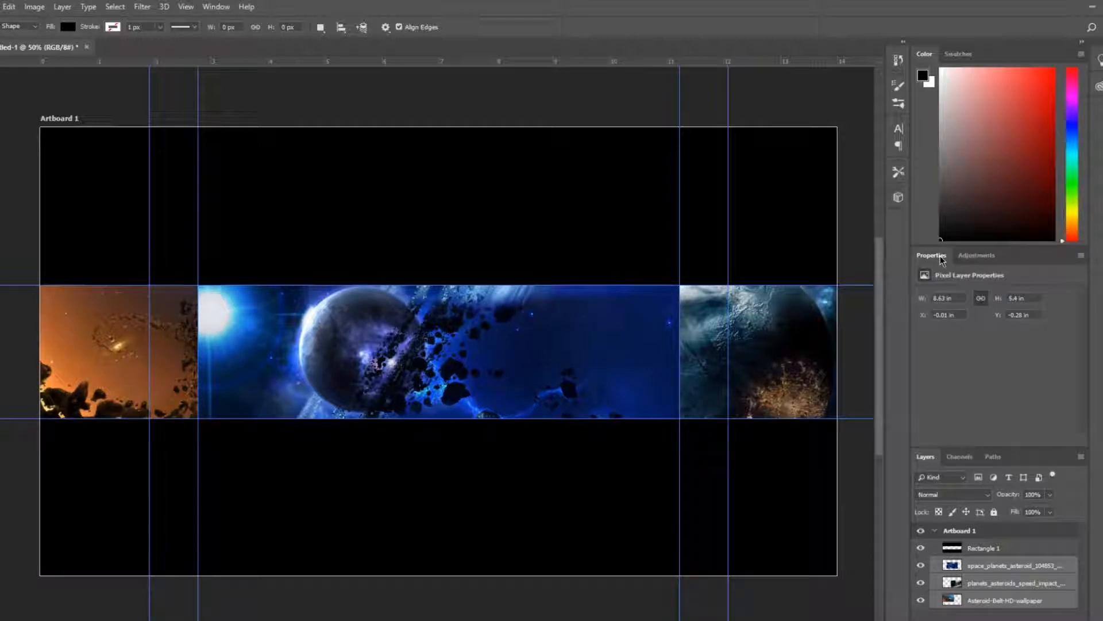
{"action": "left_click", "coordinate": [976, 255]}
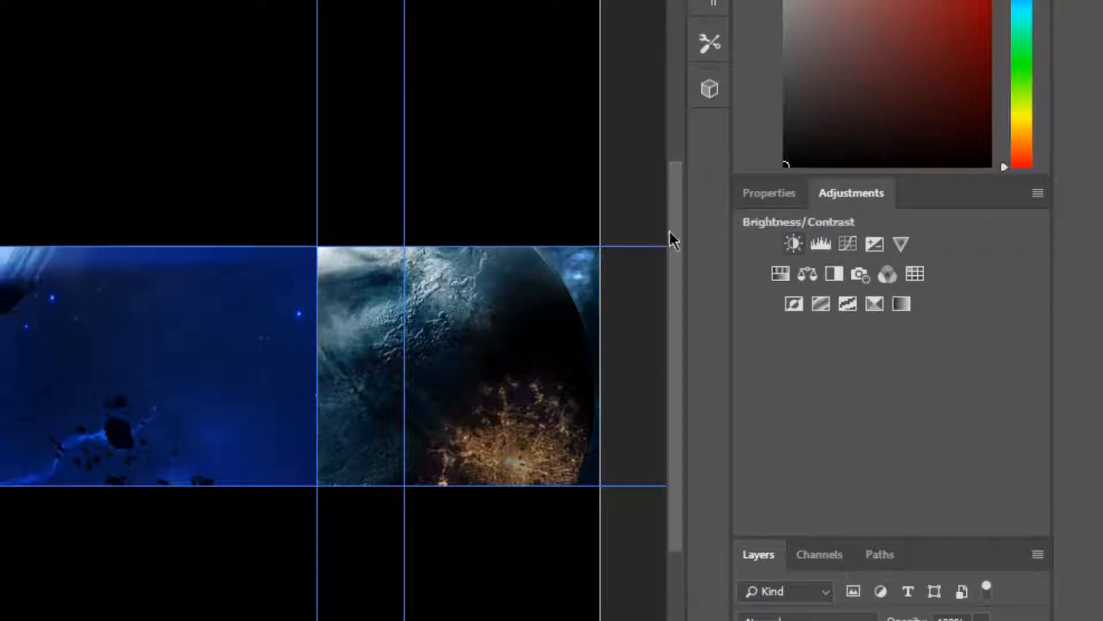
{"action": "left_click", "coordinate": [931, 254]}
{"action": "left_click", "coordinate": [856, 192]}
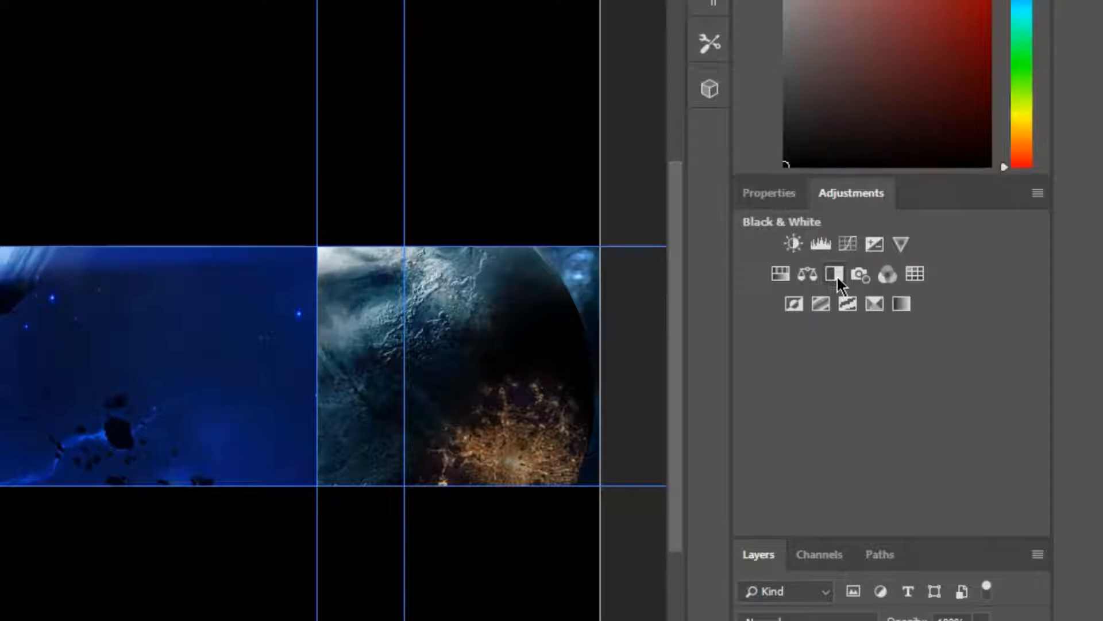
{"action": "left_click", "coordinate": [836, 274]}
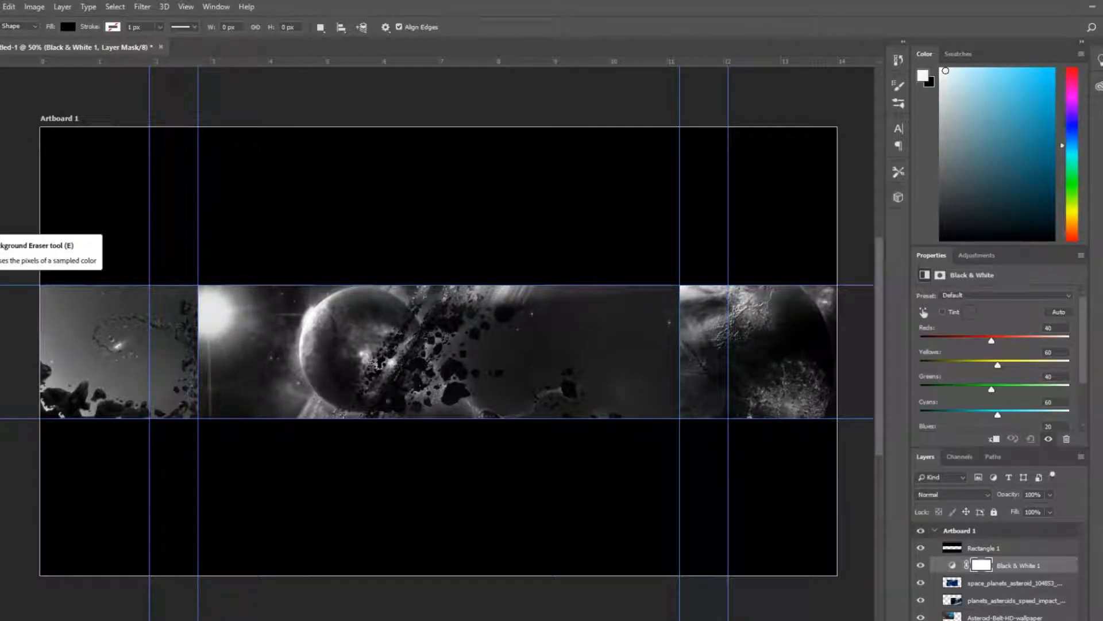
Switch to the Eraser tool and set a soft round brush of 511 px with 0% hardness
{"action": "right_click", "coordinate": [49, 415]}
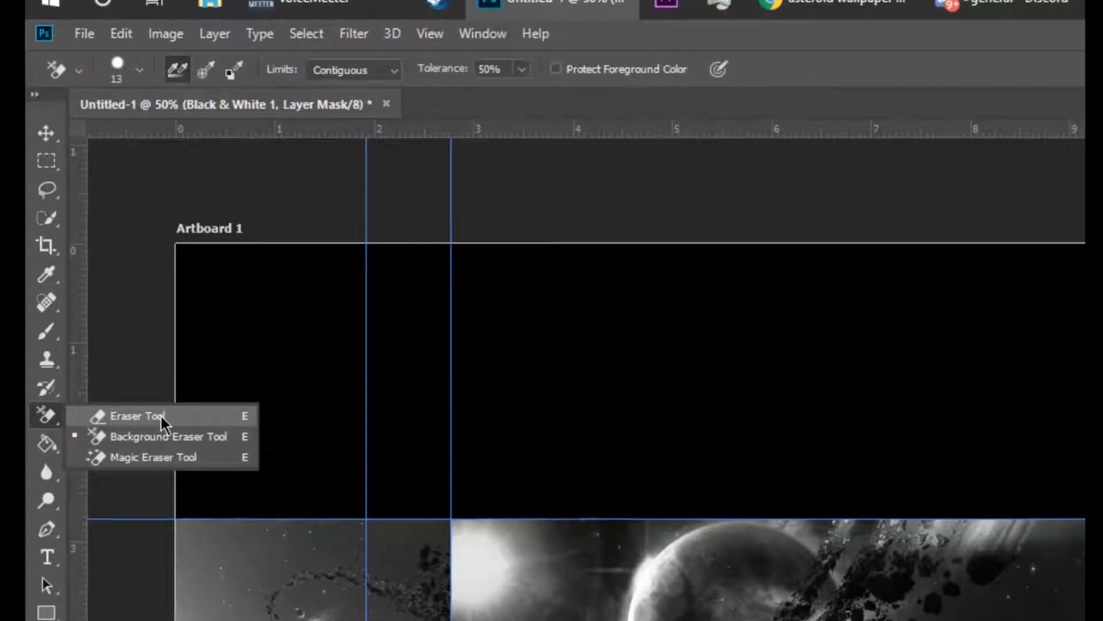
{"action": "left_click", "coordinate": [175, 437]}
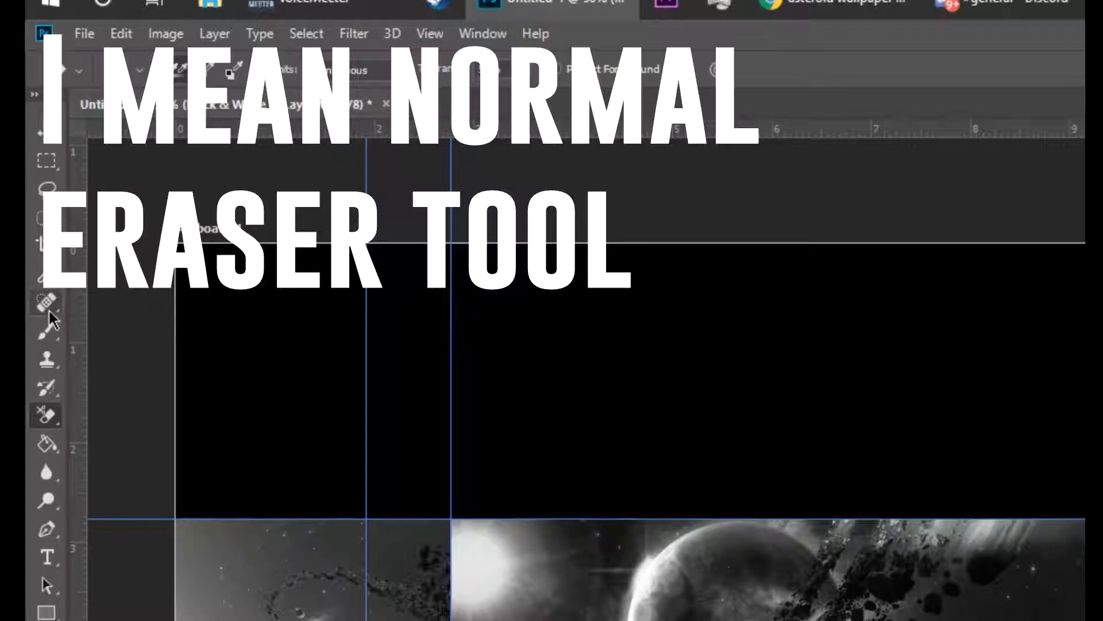
{"action": "right_click", "coordinate": [48, 415]}
{"action": "left_click", "coordinate": [115, 415]}
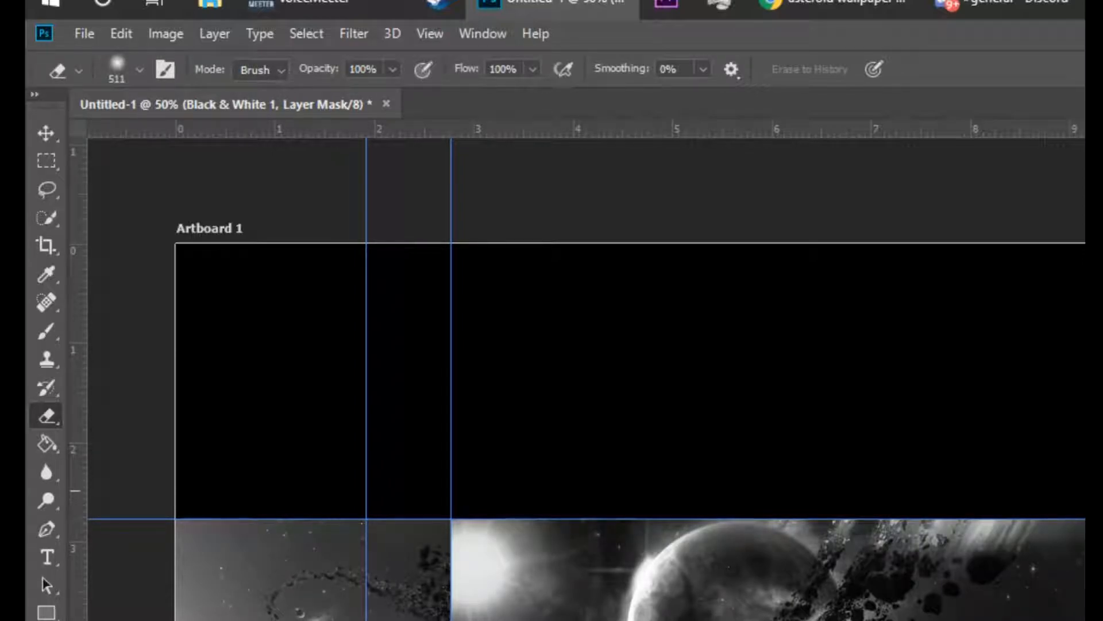
{"action": "left_click", "coordinate": [132, 71]}
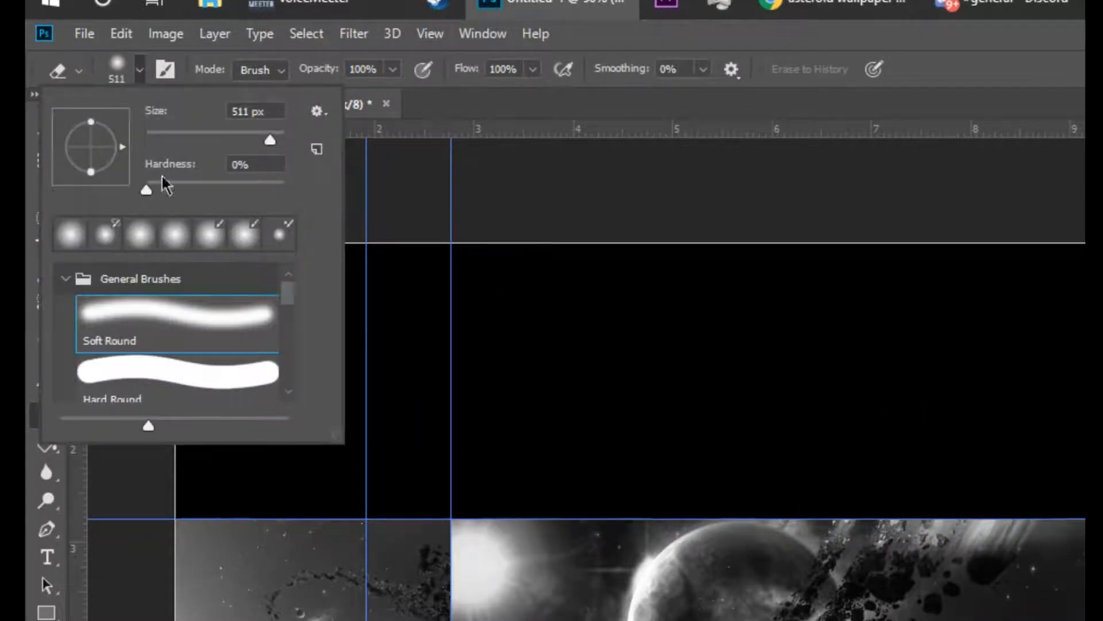
{"action": "left_click_drag", "start_coordinate": [270, 143], "coordinate": [271, 137]}
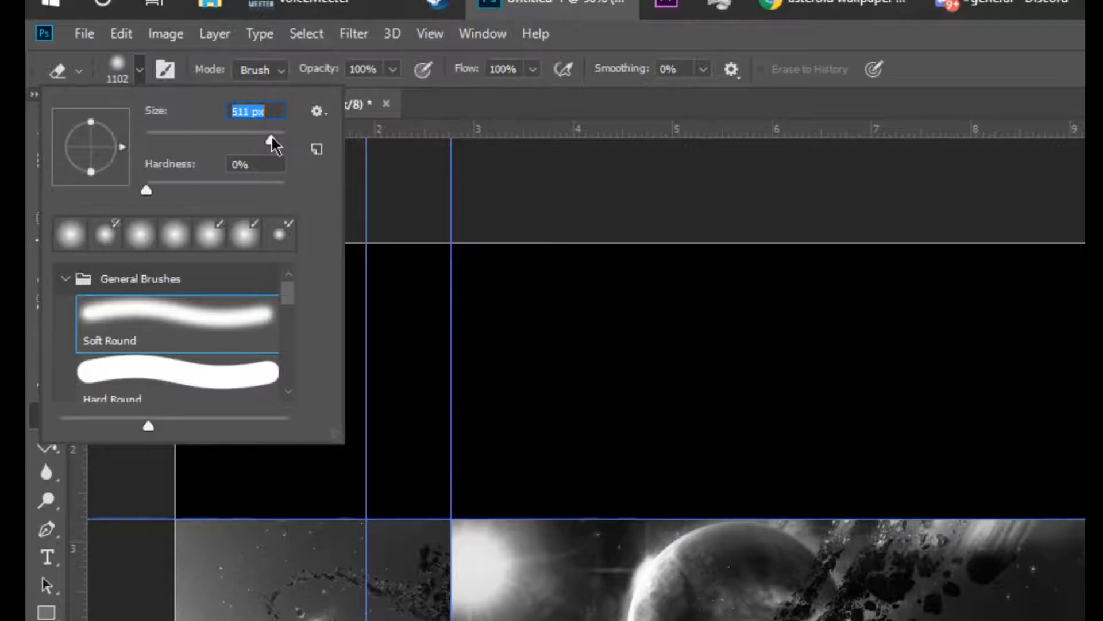
{"action": "left_click_drag", "start_coordinate": [150, 191], "coordinate": [35, 178]}
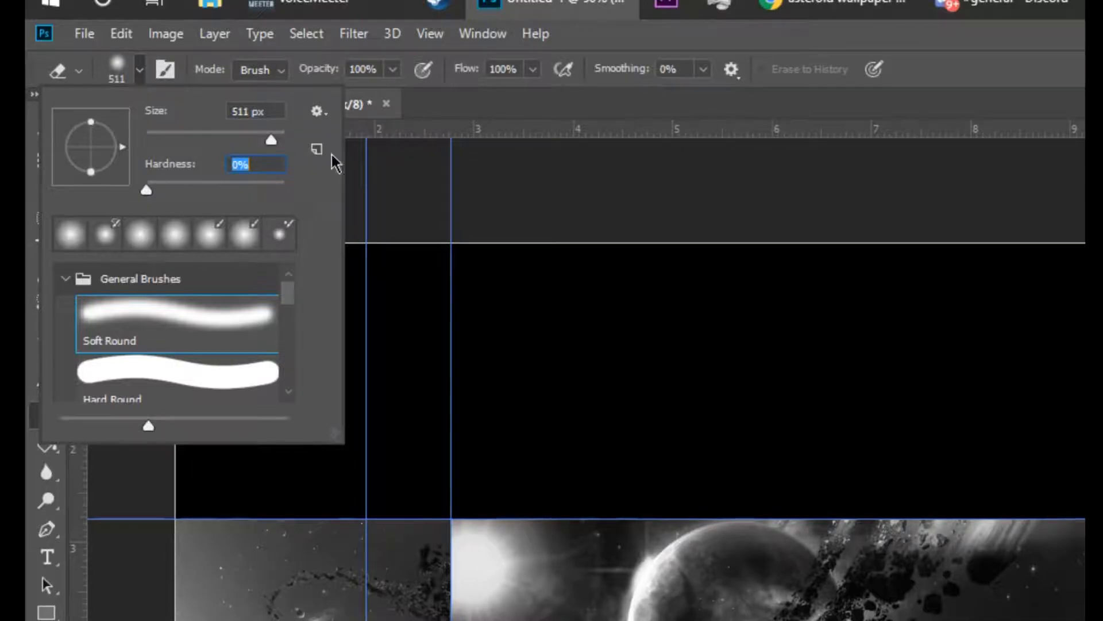
{"action": "left_click", "coordinate": [489, 103]}
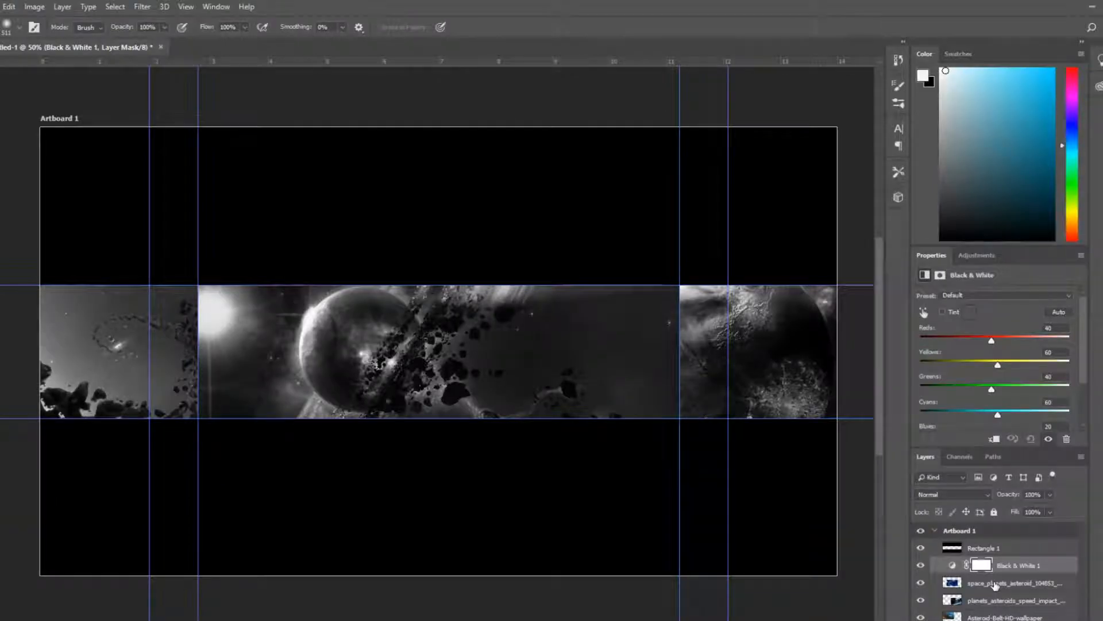
Erase the central space wallpaper's edges with soft strokes to blend it into the neighbouring wallpapers, undoing the last stroke
{"action": "left_click", "coordinate": [995, 584]}
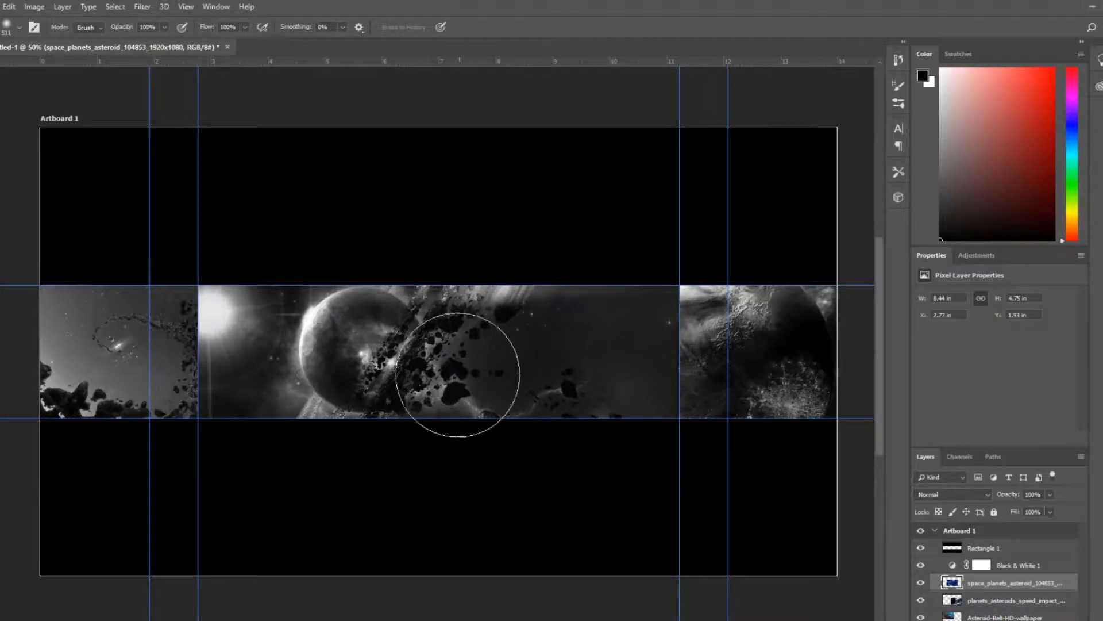
{"action": "left_click", "coordinate": [980, 600]}
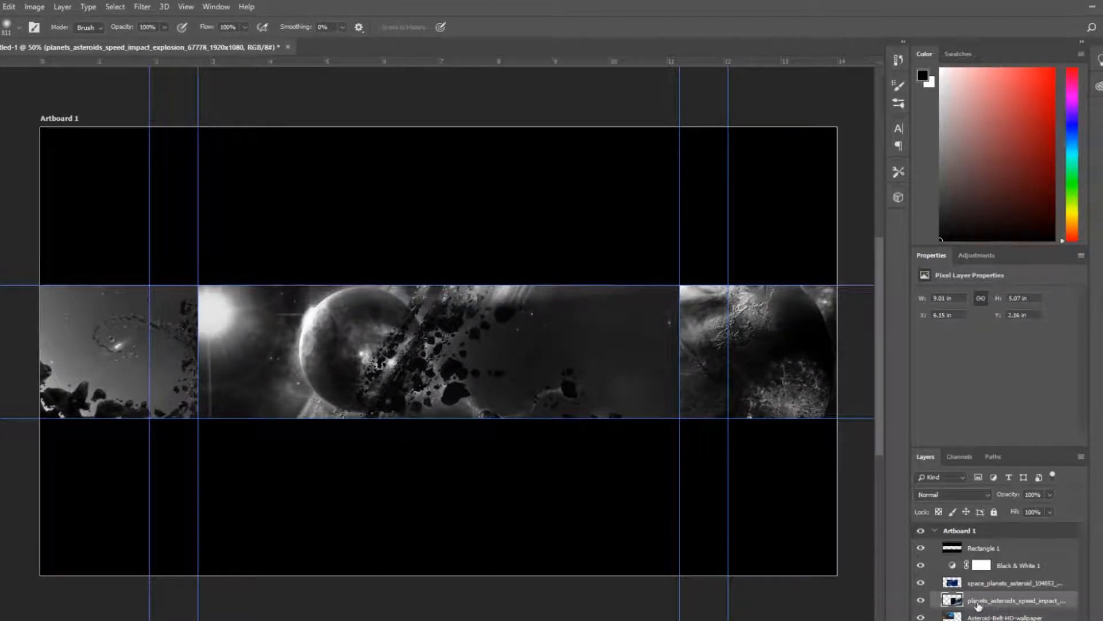
{"action": "left_click", "coordinate": [976, 618]}
{"action": "left_click", "coordinate": [977, 601]}
{"action": "left_click", "coordinate": [977, 583]}
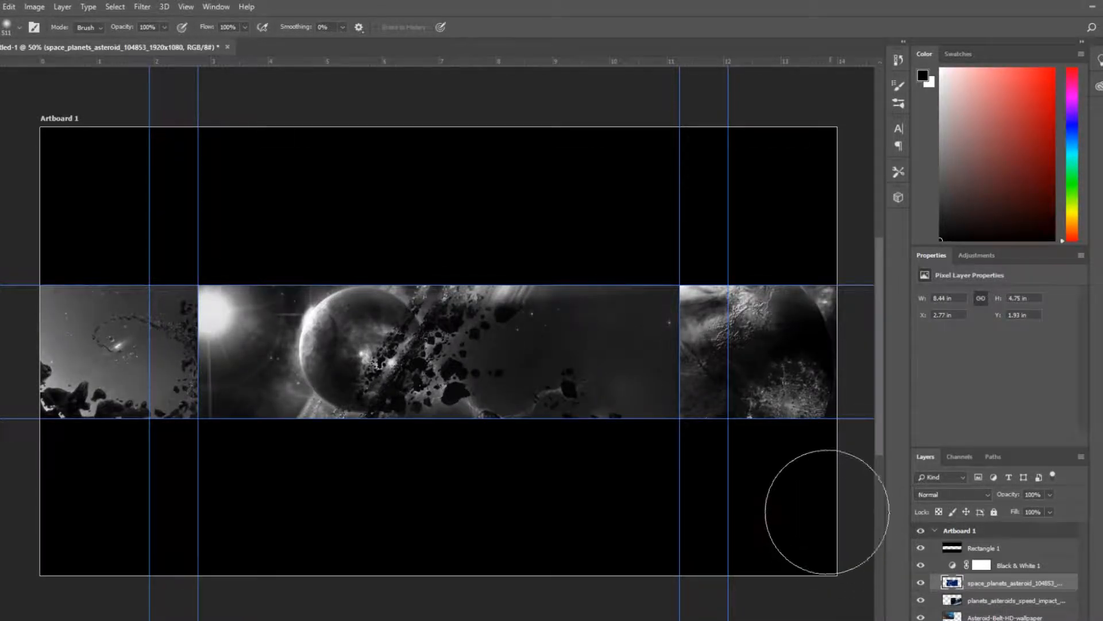
{"action": "mouse_move", "coordinate": [702, 328]}
{"action": "left_mouse_down"}
{"action": "mouse_move", "coordinate": [672, 254]}
{"action": "mouse_move", "coordinate": [650, 456]}
{"action": "mouse_move", "coordinate": [610, 345]}
{"action": "mouse_move", "coordinate": [646, 270]}
{"action": "left_mouse_up"}
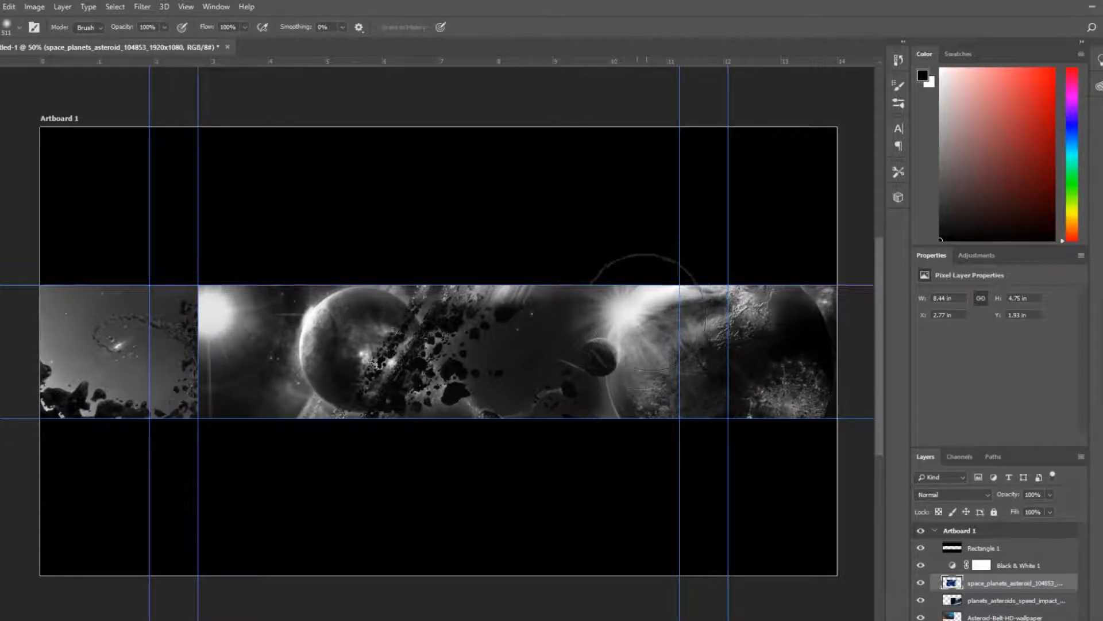
{"action": "mouse_move", "coordinate": [235, 377]}
{"action": "left_mouse_down"}
{"action": "mouse_move", "coordinate": [222, 259]}
{"action": "mouse_move", "coordinate": [197, 333]}
{"action": "mouse_move", "coordinate": [192, 394]}
{"action": "mouse_move", "coordinate": [209, 449]}
{"action": "mouse_move", "coordinate": [197, 463]}
{"action": "mouse_move", "coordinate": [197, 345]}
{"action": "mouse_move", "coordinate": [218, 269]}
{"action": "mouse_move", "coordinate": [215, 364]}
{"action": "mouse_move", "coordinate": [236, 427]}
{"action": "left_mouse_up"}
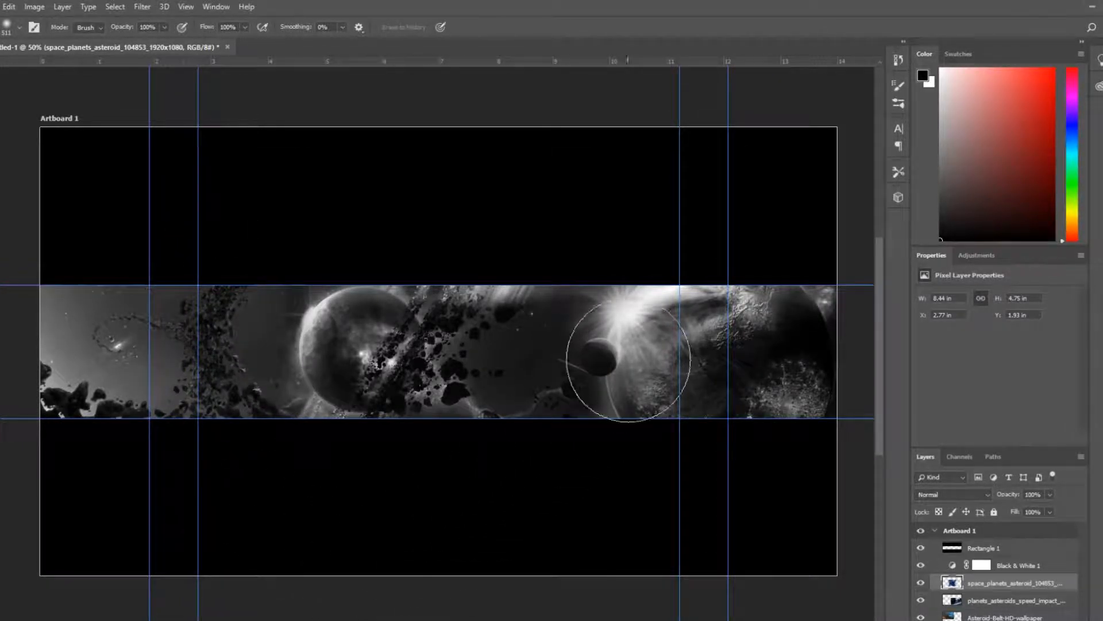
{"action": "mouse_move", "coordinate": [468, 259]}
{"action": "left_mouse_down"}
{"action": "mouse_move", "coordinate": [505, 313]}
{"action": "mouse_move", "coordinate": [456, 406]}
{"action": "mouse_move", "coordinate": [413, 368]}
{"action": "mouse_move", "coordinate": [402, 270]}
{"action": "left_mouse_up"}
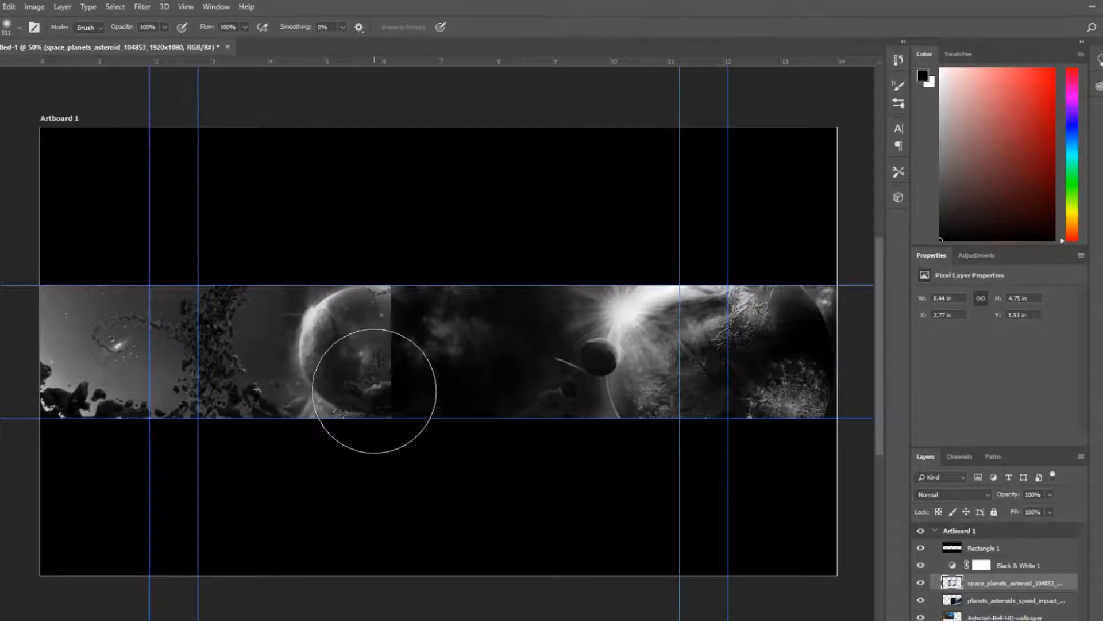
{"action": "key", "text": "ctrl+z"}
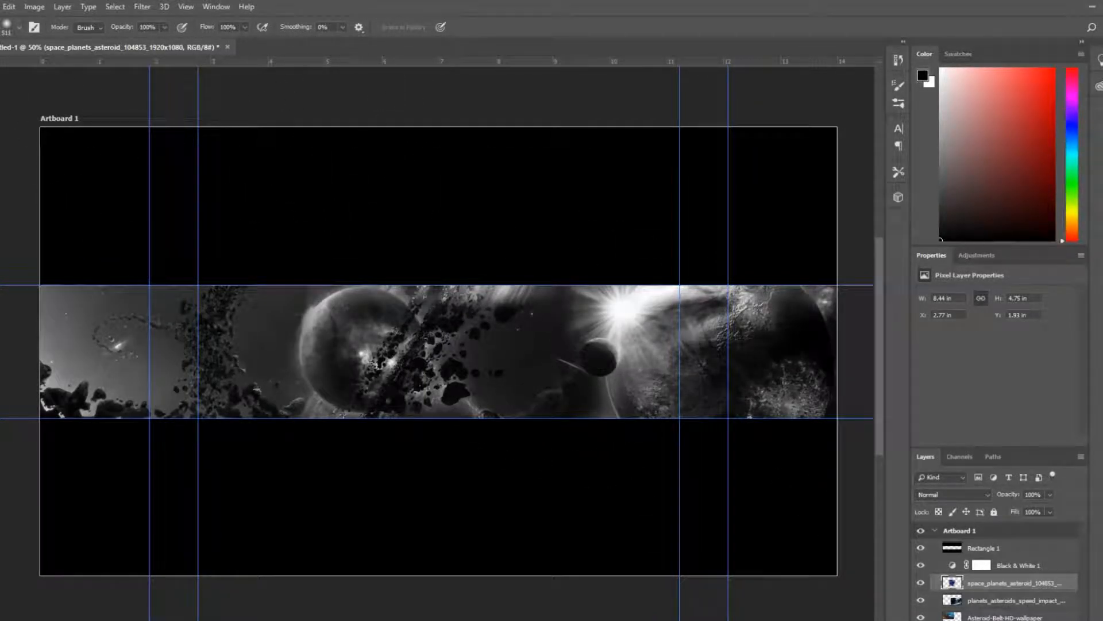
Move the central space wallpaper slightly to the right and return to the Eraser tool
{"action": "key", "text": "v"}
{"action": "mouse_move", "coordinate": [453, 361]}
{"action": "left_mouse_down"}
{"action": "mouse_move", "coordinate": [463, 352]}
{"action": "mouse_move", "coordinate": [467, 364]}
{"action": "left_mouse_up"}
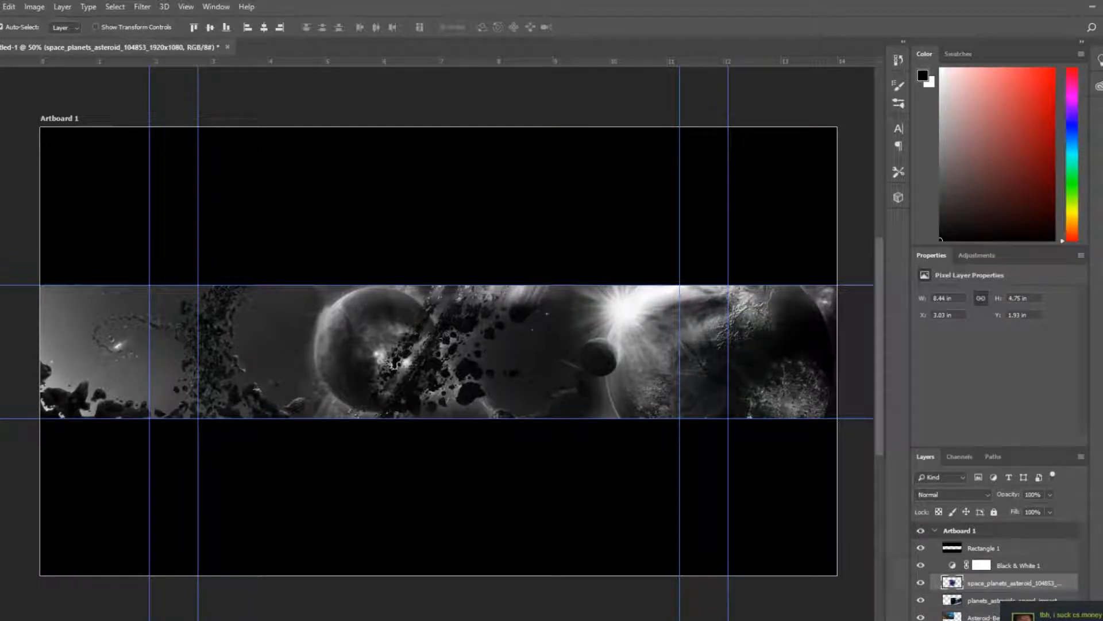
{"action": "key", "text": "e"}
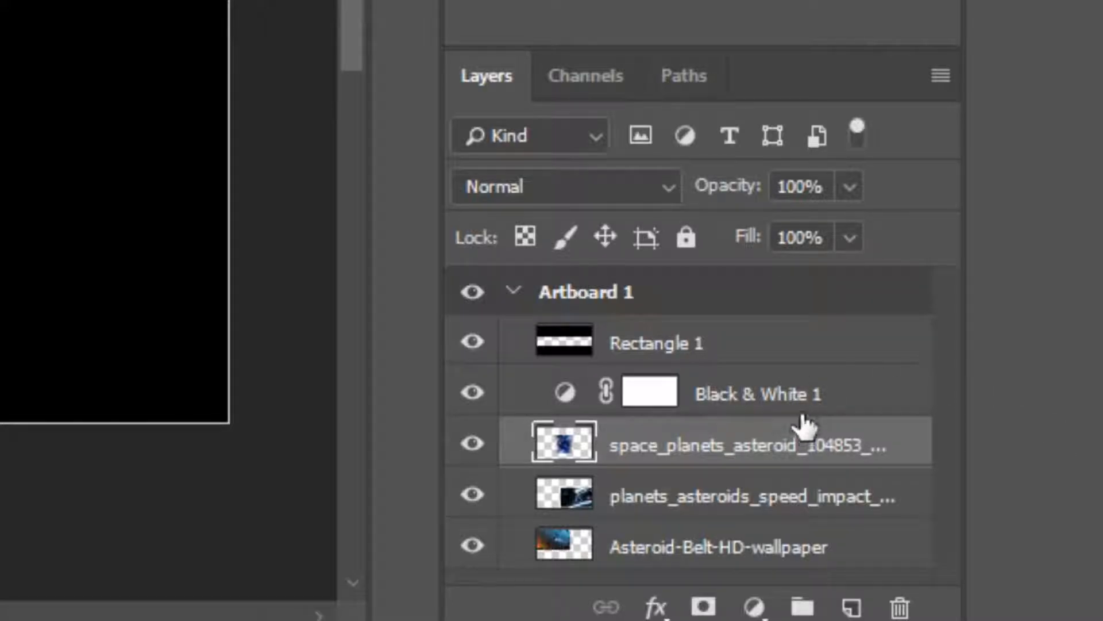
Merge the Black & White adjustment and the three wallpaper layers into one layer and nudge it slightly left
{"action": "left_click", "coordinate": [807, 404]}
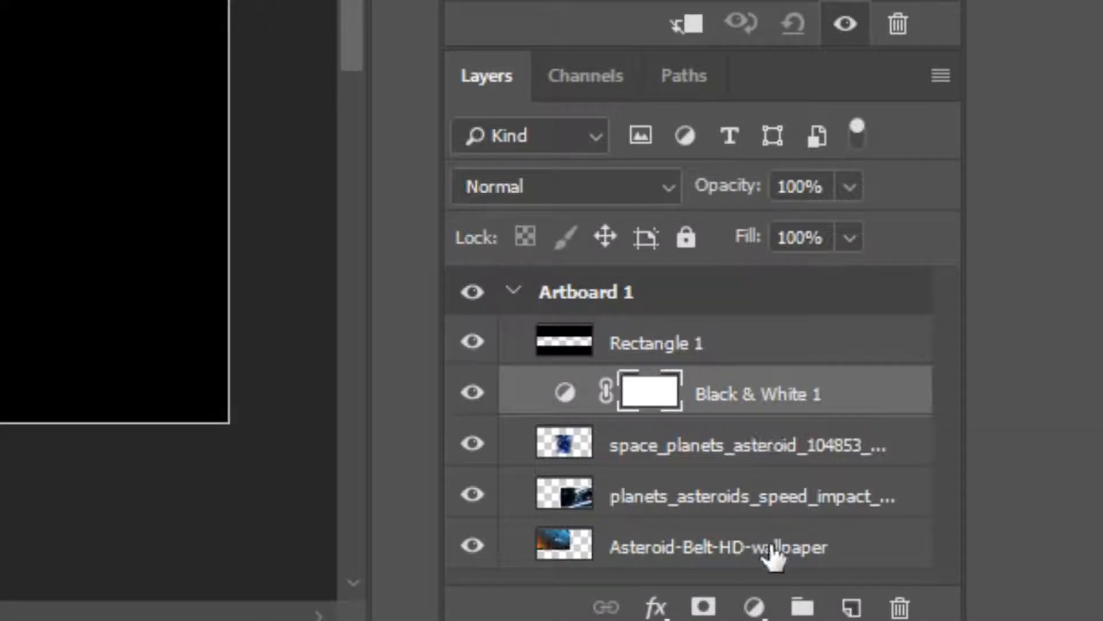
{"action": "left_click", "coordinate": [767, 553], "text": "shift"}
{"action": "key", "text": "ctrl+e"}
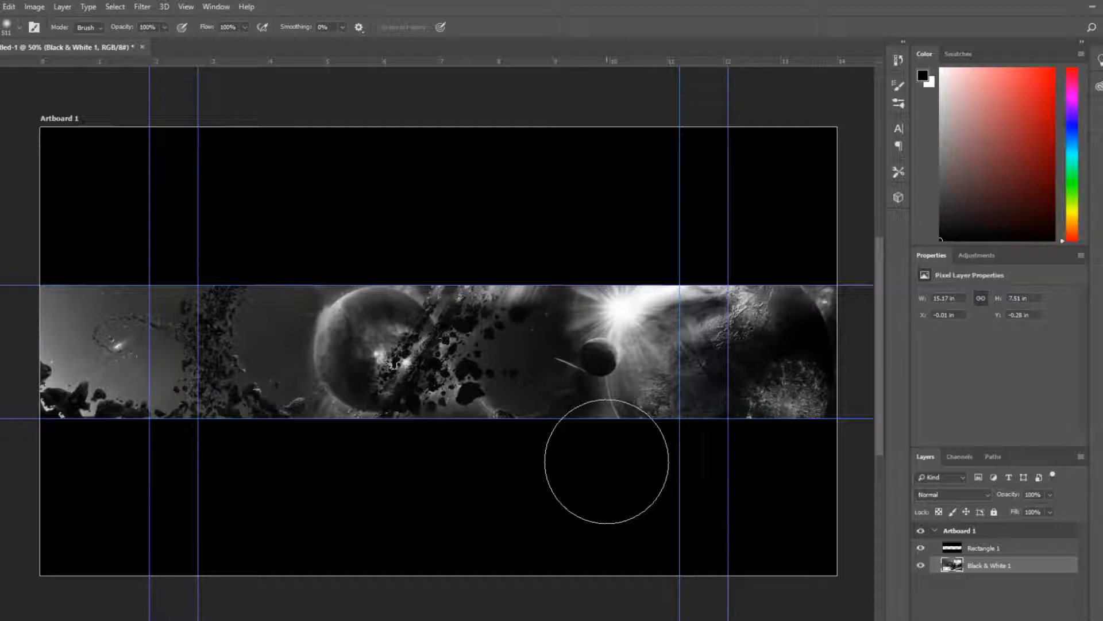
{"action": "key", "text": "ctrl+Left"}
{"action": "key", "text": "ctrl+Left"}
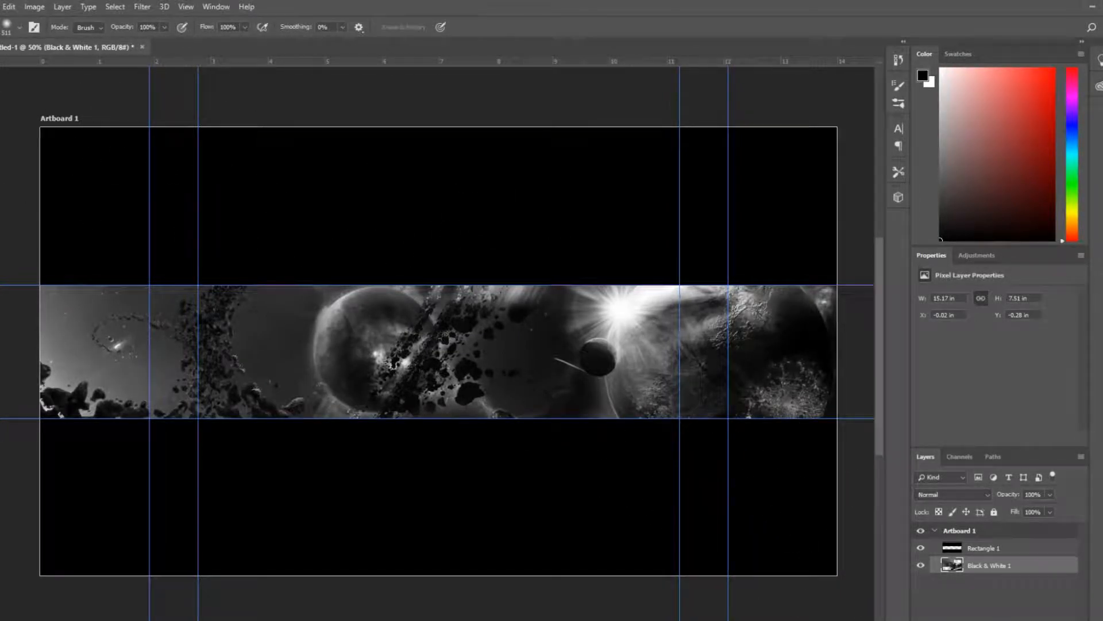
Open the 2k Graphics Pack - By Visual - Copy.psd file from the desktop
{"action": "left_click", "coordinate": [2, 6]}
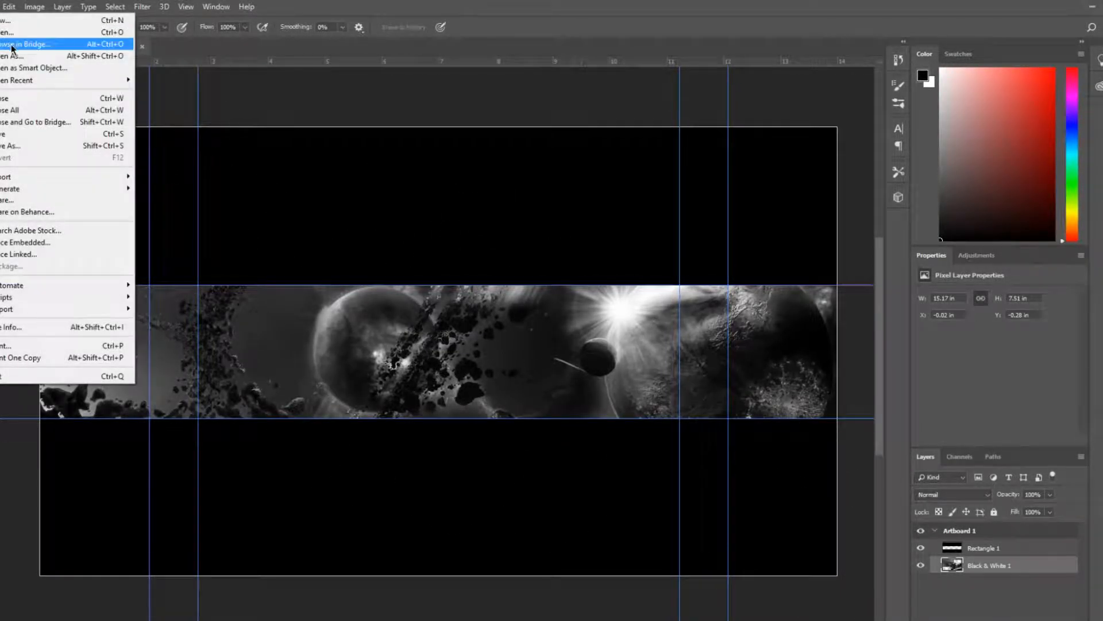
{"action": "mouse_move", "coordinate": [60, 81]}
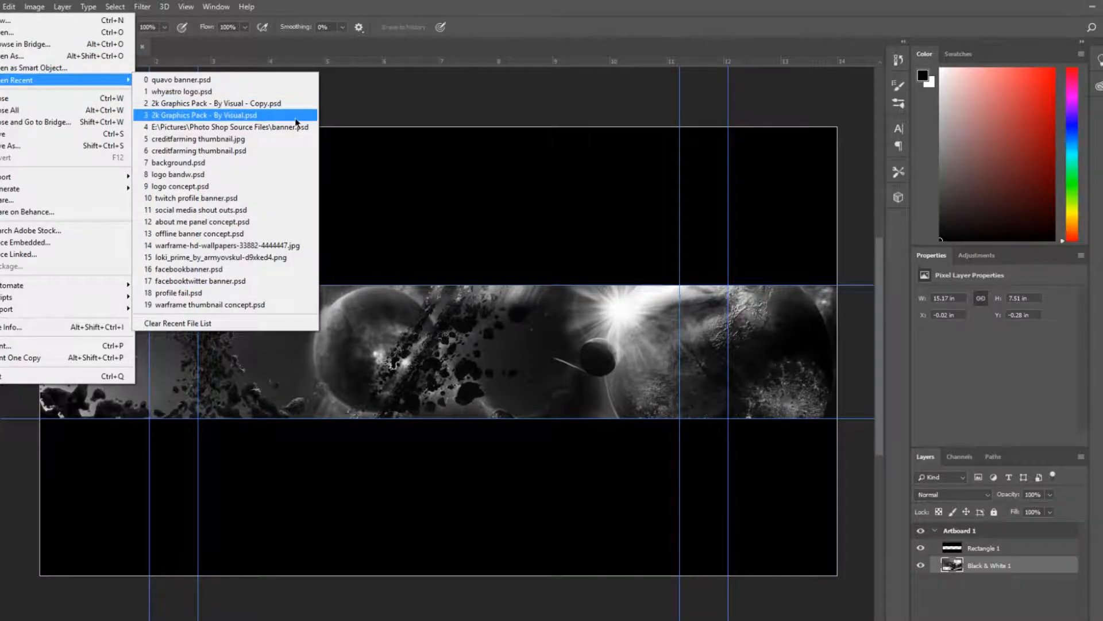
{"action": "left_click", "coordinate": [1095, 12]}
{"action": "left_click", "coordinate": [1095, 11]}
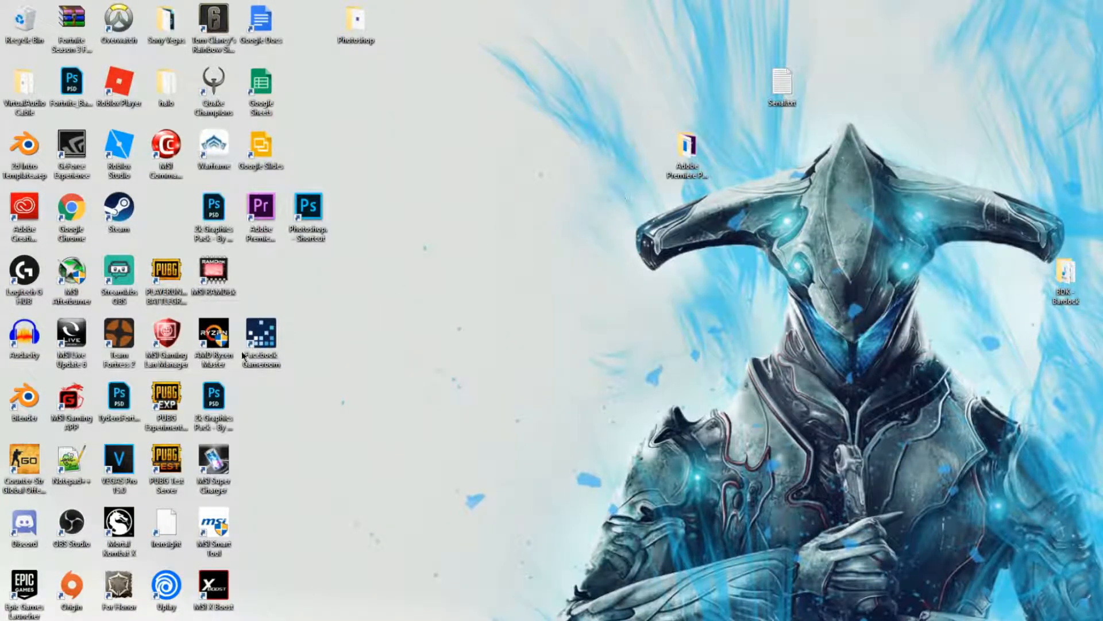
{"action": "double_click", "coordinate": [215, 402]}
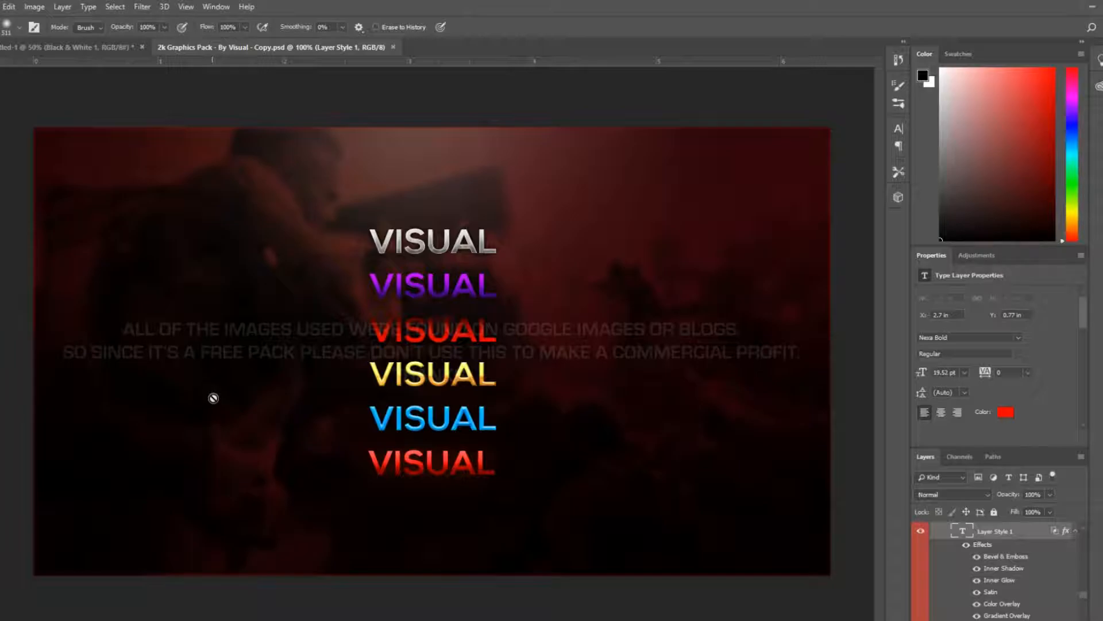
Browse the pack's Visual layers by toggling their visibility to preview each one
{"action": "scroll", "coordinate": [1086, 591], "scroll_direction": "down", "scroll_amount": 3}
{"action": "scroll", "coordinate": [1087, 591], "scroll_direction": "down", "scroll_amount": 2}
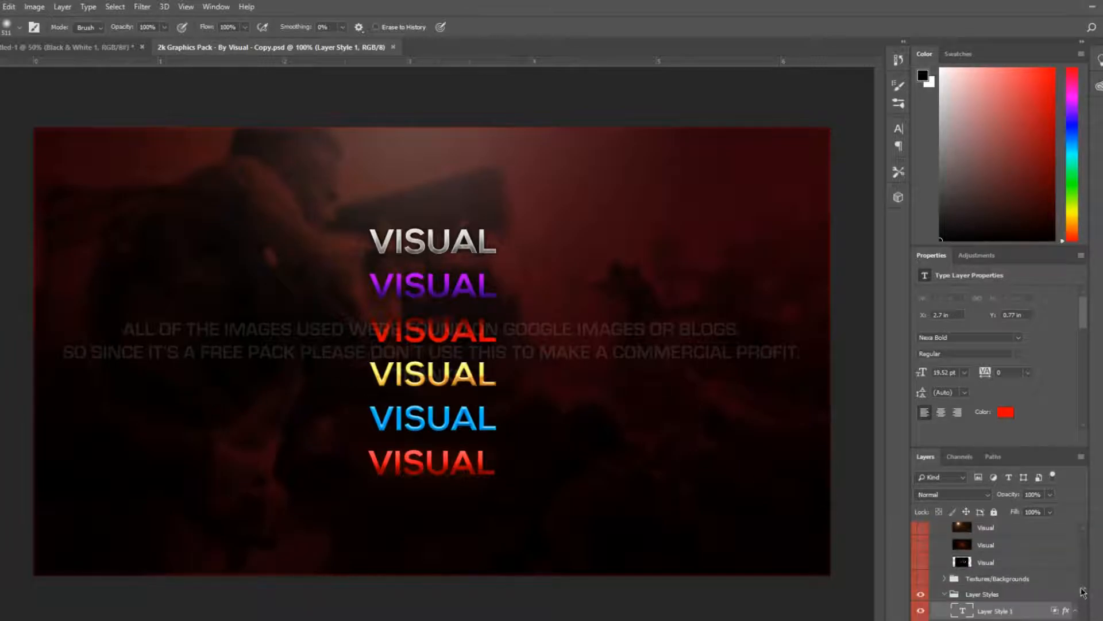
{"action": "left_click", "coordinate": [1046, 593]}
{"action": "left_click", "coordinate": [921, 597]}
{"action": "scroll", "coordinate": [1013, 586], "scroll_direction": "up", "scroll_amount": 2}
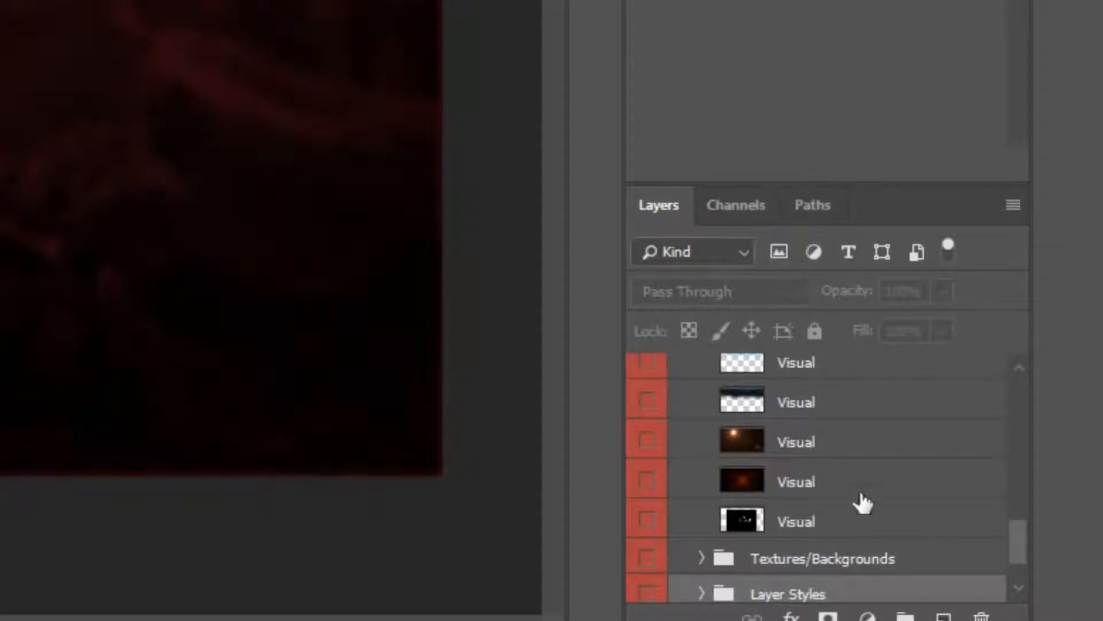
{"action": "left_click", "coordinate": [921, 560]}
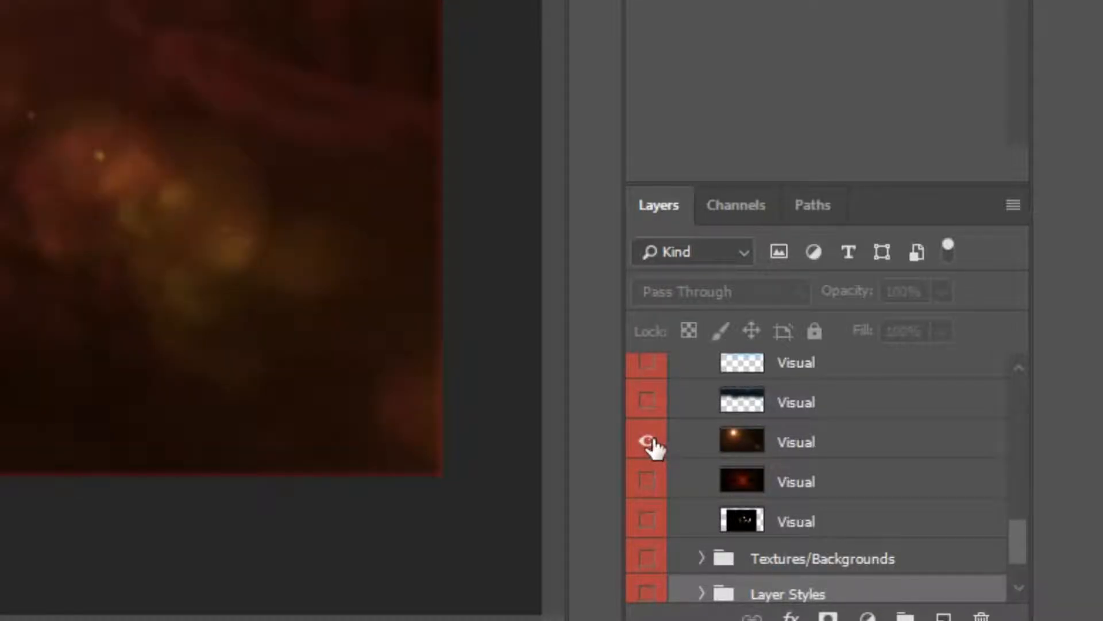
{"action": "left_click", "coordinate": [647, 444]}
{"action": "left_click", "coordinate": [646, 482]}
{"action": "left_click", "coordinate": [645, 468]}
{"action": "left_click", "coordinate": [646, 451]}
{"action": "left_click", "coordinate": [646, 454]}
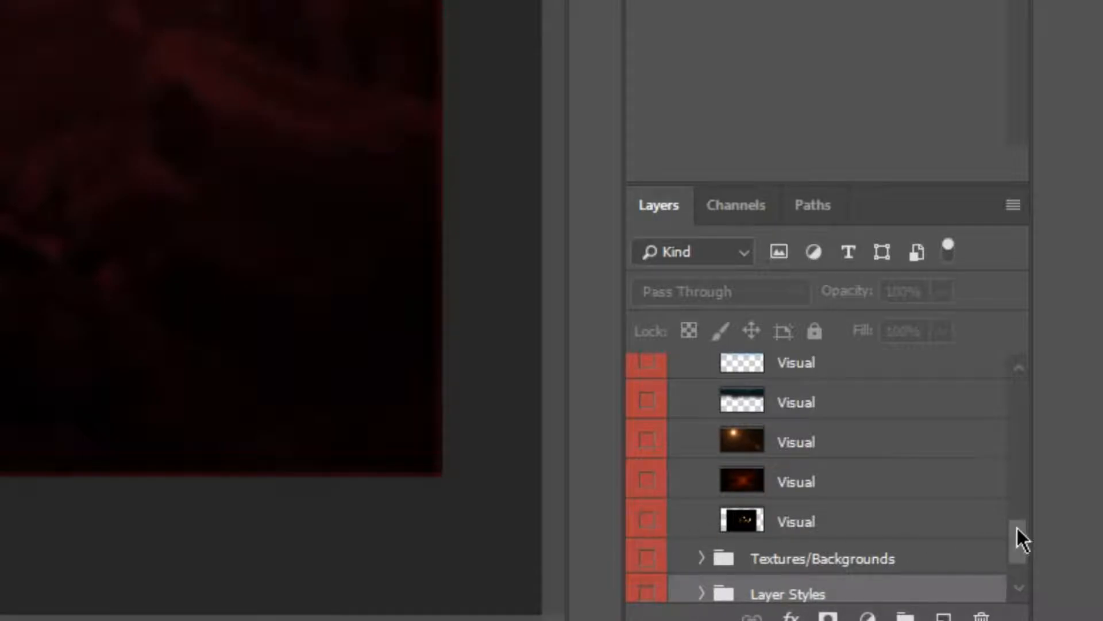
{"action": "scroll", "coordinate": [1017, 544], "scroll_direction": "down", "scroll_amount": 1}
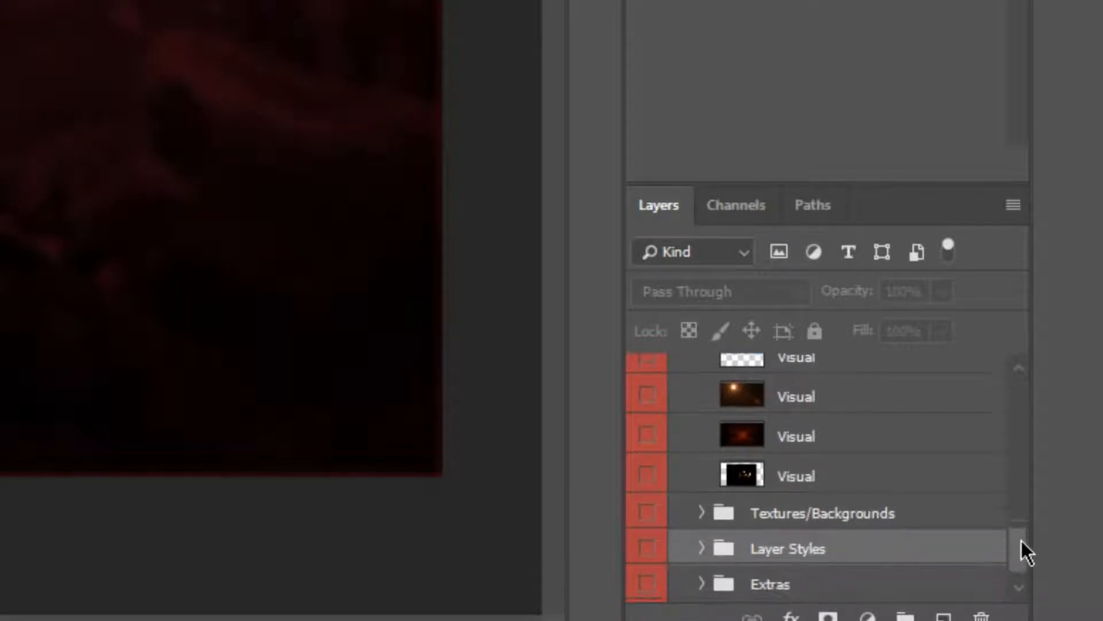
Expand the Textures/Backgrounds folder and preview its texture layers by toggling their visibility one by one
{"action": "left_click", "coordinate": [701, 513]}
{"action": "scroll", "coordinate": [1022, 495], "scroll_direction": "down", "scroll_amount": 5}
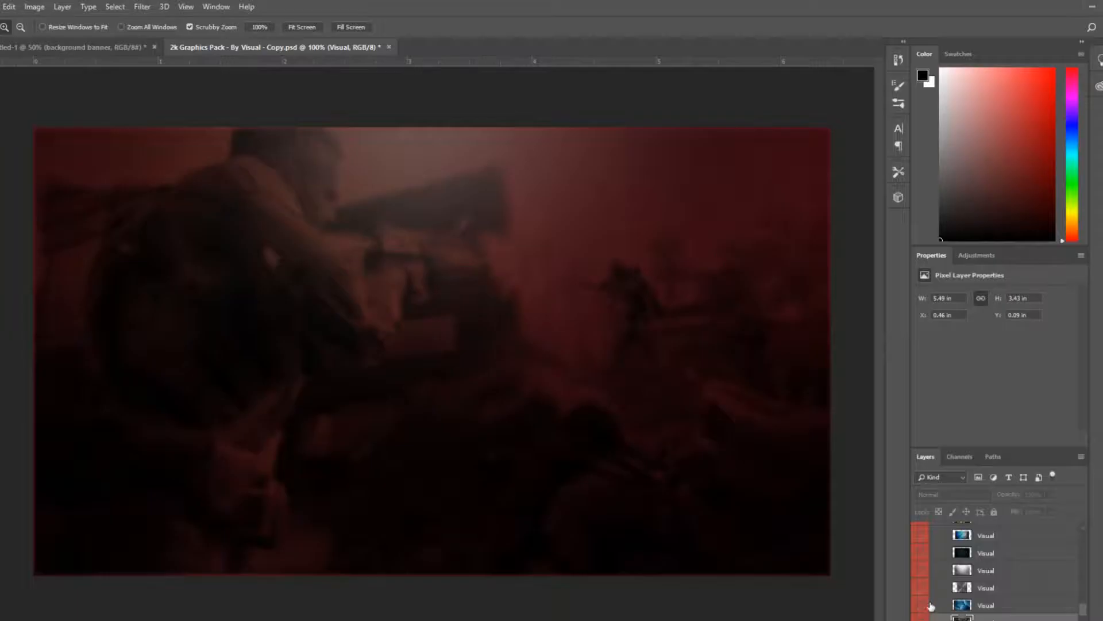
{"action": "scroll", "coordinate": [931, 606], "scroll_direction": "up", "scroll_amount": 2}
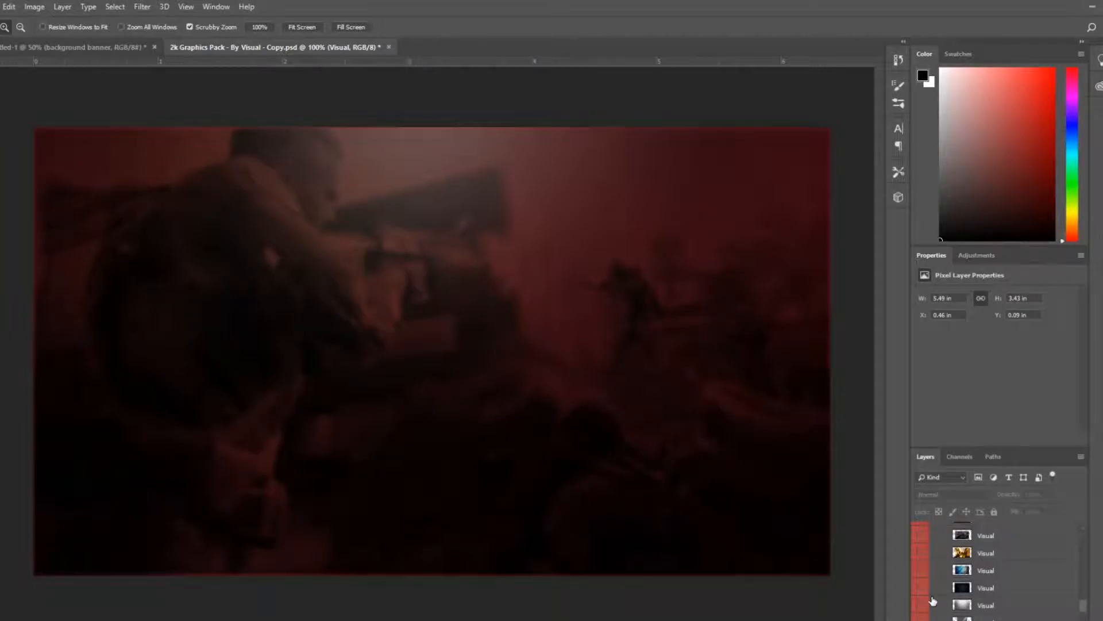
{"action": "left_click", "coordinate": [922, 570]}
{"action": "left_click", "coordinate": [922, 553]}
{"action": "left_click", "coordinate": [922, 553]}
{"action": "left_click", "coordinate": [921, 572]}
{"action": "scroll", "coordinate": [922, 555], "scroll_direction": "up", "scroll_amount": 1}
{"action": "left_click", "coordinate": [921, 554]}
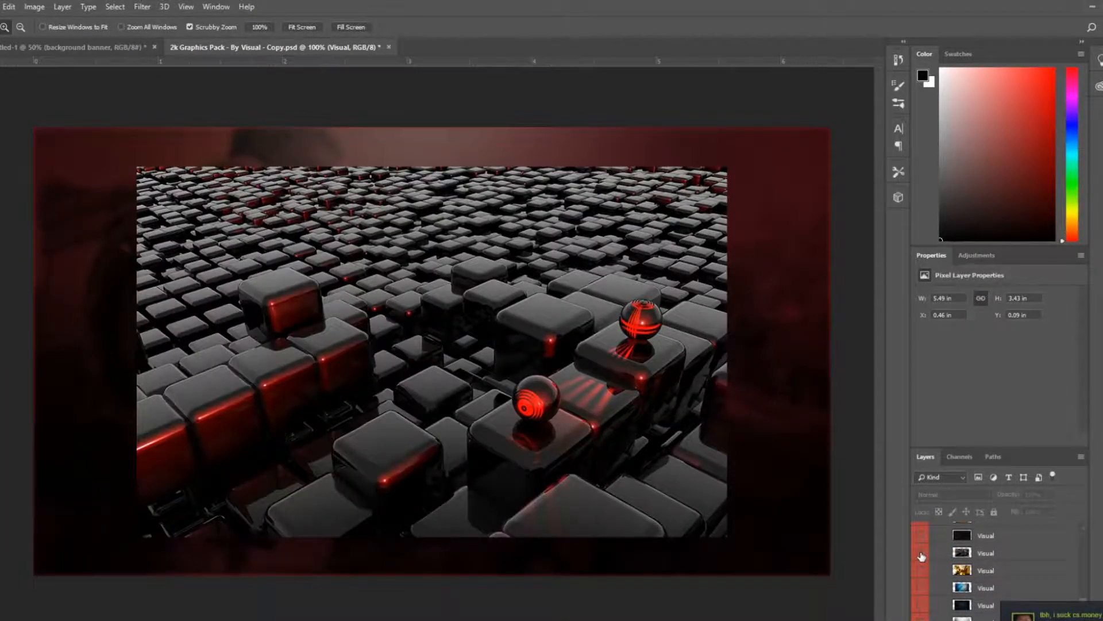
{"action": "left_click", "coordinate": [922, 553]}
{"action": "scroll", "coordinate": [922, 552], "scroll_direction": "up", "scroll_amount": 1}
{"action": "left_click", "coordinate": [921, 552]}
{"action": "left_click", "coordinate": [922, 553]}
{"action": "scroll", "coordinate": [921, 553], "scroll_direction": "up", "scroll_amount": 1}
{"action": "left_click", "coordinate": [922, 552]}
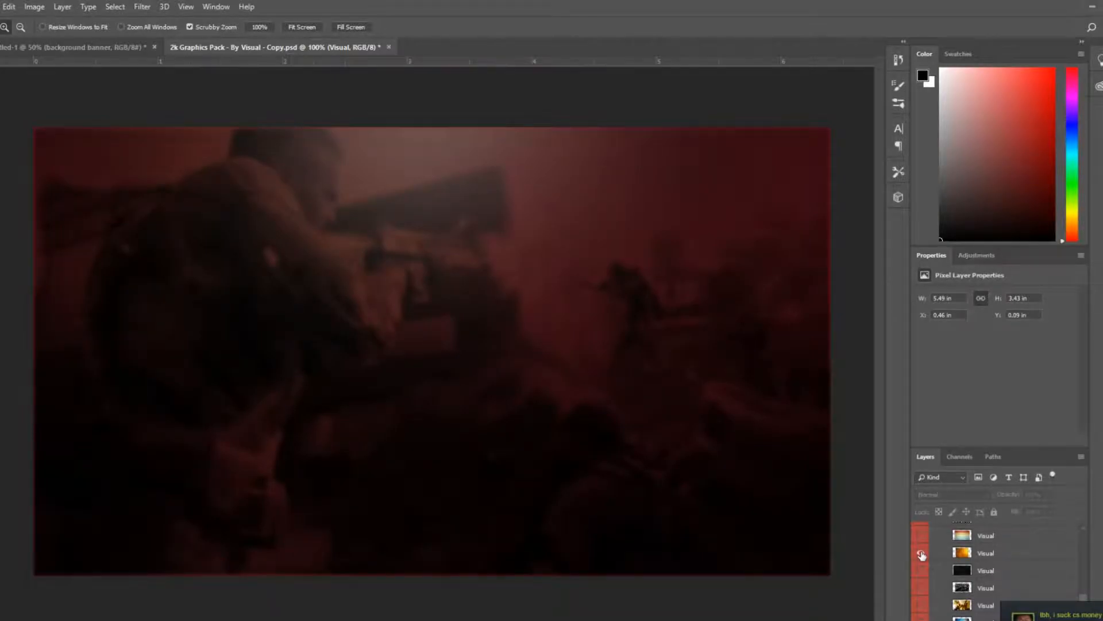
{"action": "left_click", "coordinate": [922, 553]}
{"action": "left_click", "coordinate": [922, 572]}
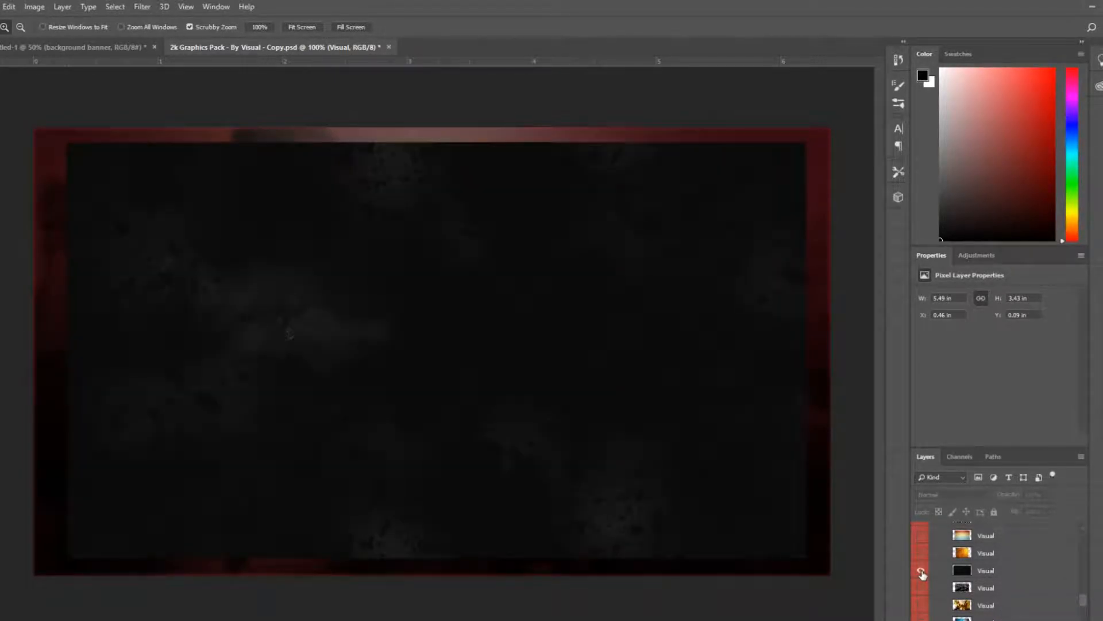
Copy the dark grunge texture layer from the graphics pack into the banner document
{"action": "left_click", "coordinate": [994, 575]}
{"action": "left_click", "coordinate": [104, 47]}
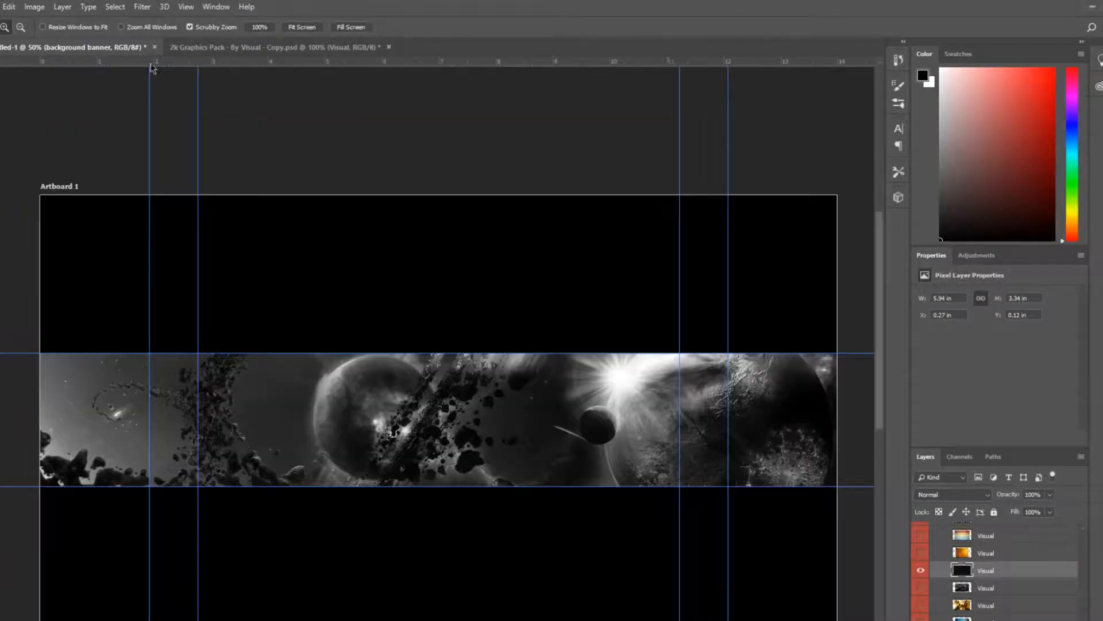
{"action": "left_click_drag", "start_coordinate": [1035, 614], "coordinate": [1028, 615]}
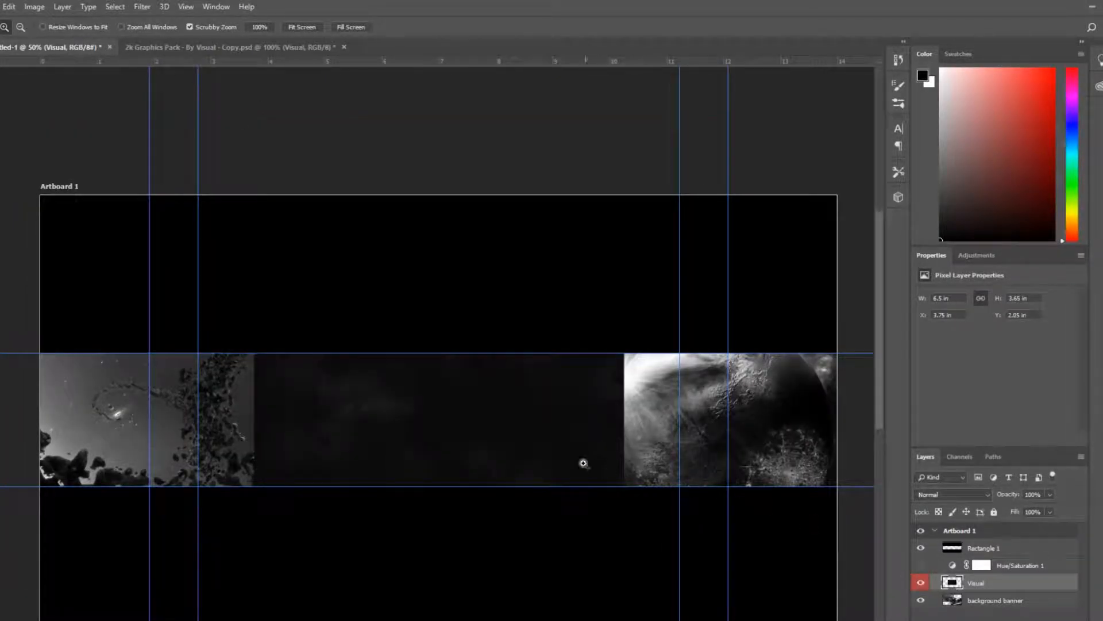
Scale the texture layer up with Free Transform so it covers the whole artboard
{"action": "key", "text": "ctrl+t"}
{"action": "left_click_drag", "start_coordinate": [254, 310], "coordinate": [176, 177]}
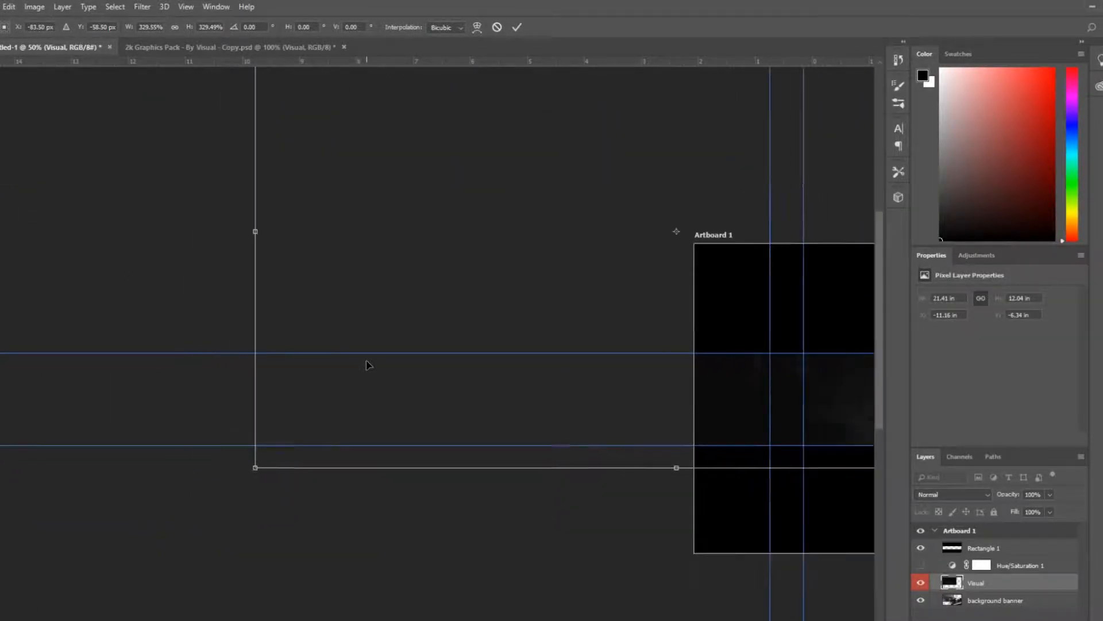
{"action": "key", "text": "ctrl+minus"}
{"action": "scroll", "coordinate": [437, 345], "scroll_direction": "right", "scroll_amount": 10}
{"action": "left_click_drag", "start_coordinate": [481, 299], "coordinate": [765, 435]}
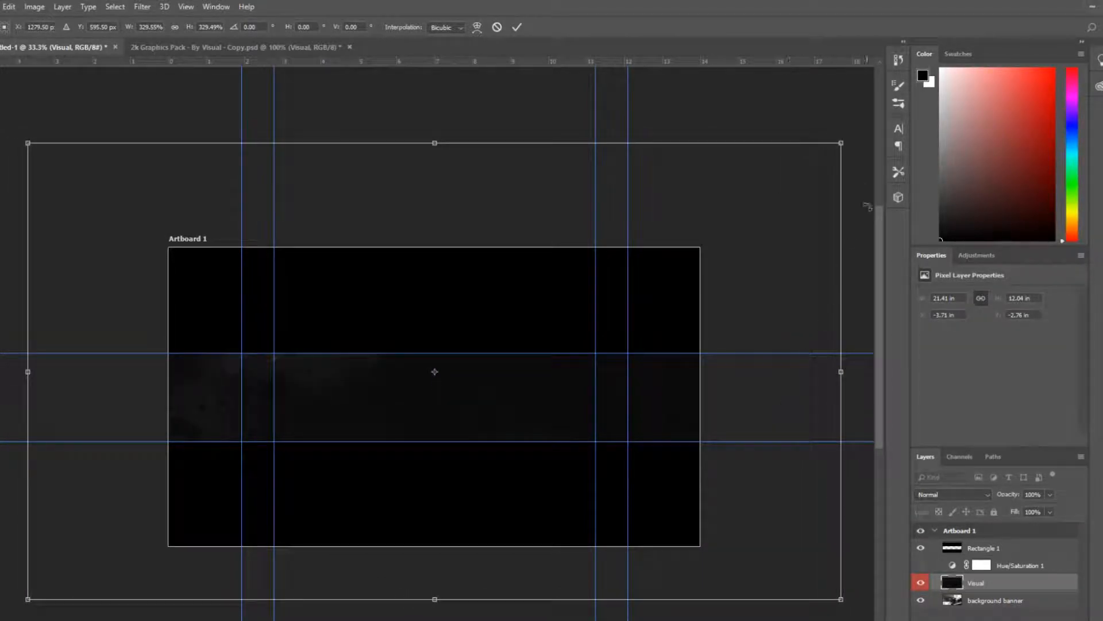
{"action": "left_click_drag", "start_coordinate": [843, 141], "coordinate": [702, 221]}
{"action": "left_click", "coordinate": [516, 27]}
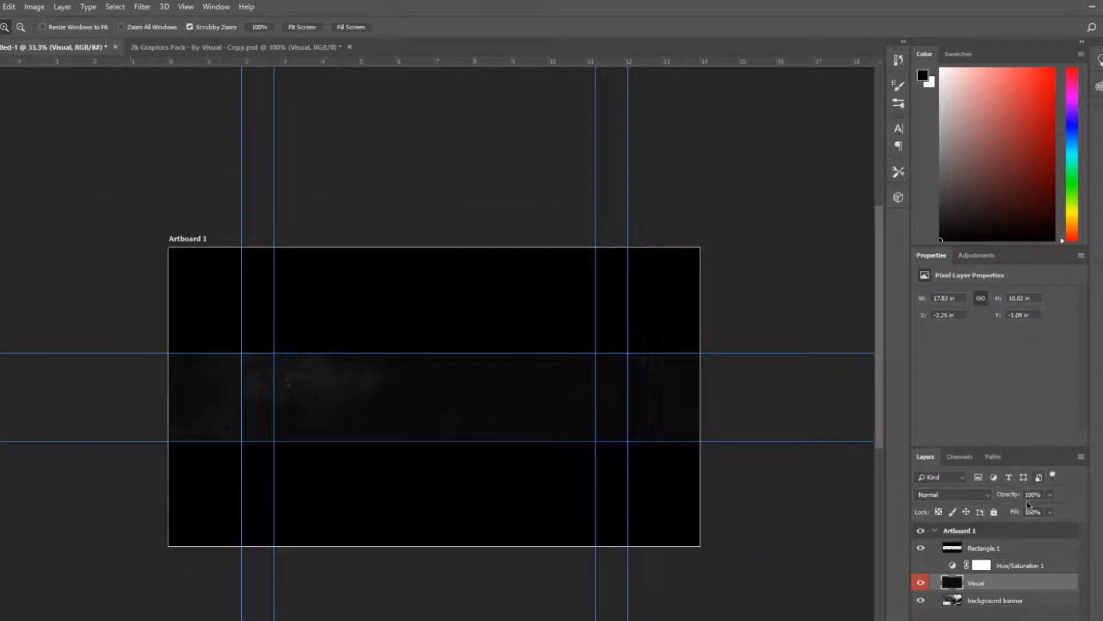
Show the Hue/Saturation adjustment and set the texture layer's blend mode to Color Dodge
{"action": "left_click", "coordinate": [921, 566]}
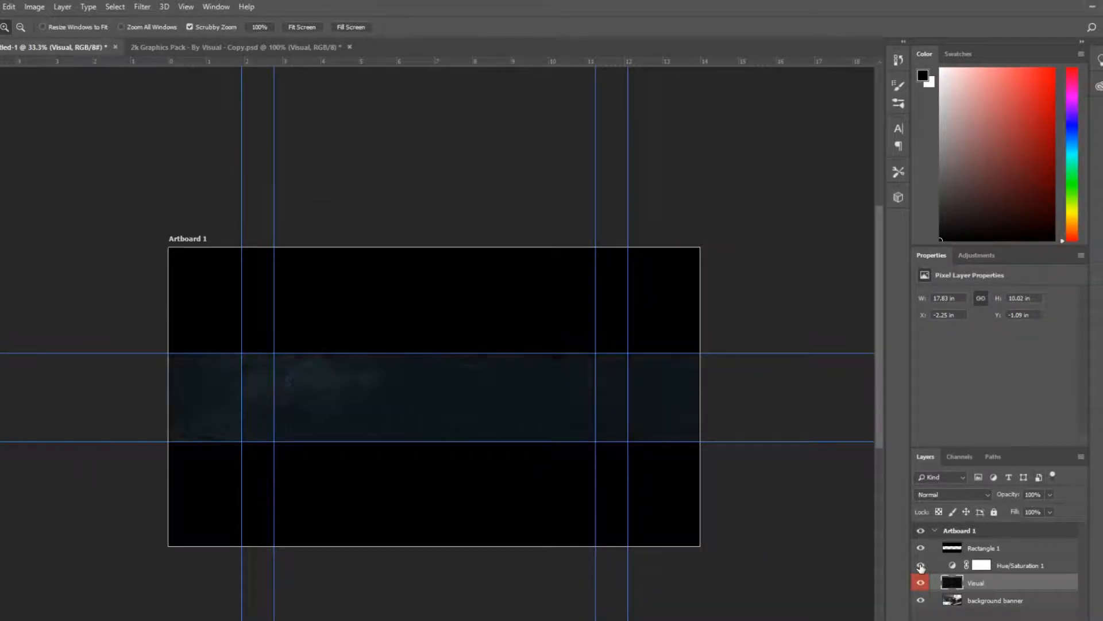
{"action": "left_click", "coordinate": [971, 495]}
{"action": "left_click", "coordinate": [952, 305]}
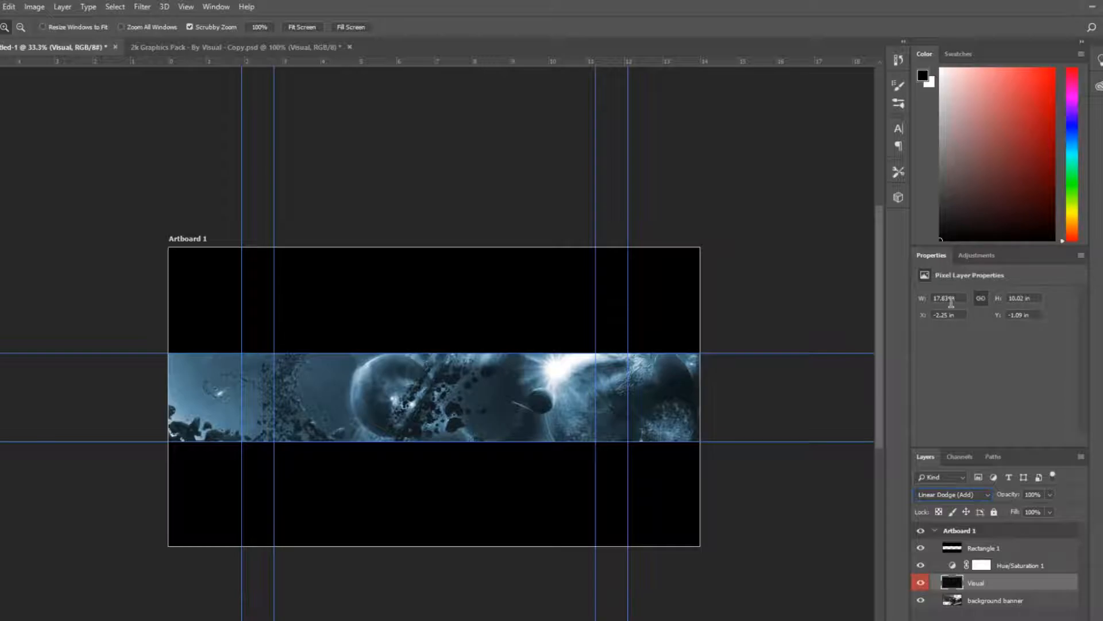
{"action": "left_click", "coordinate": [954, 496]}
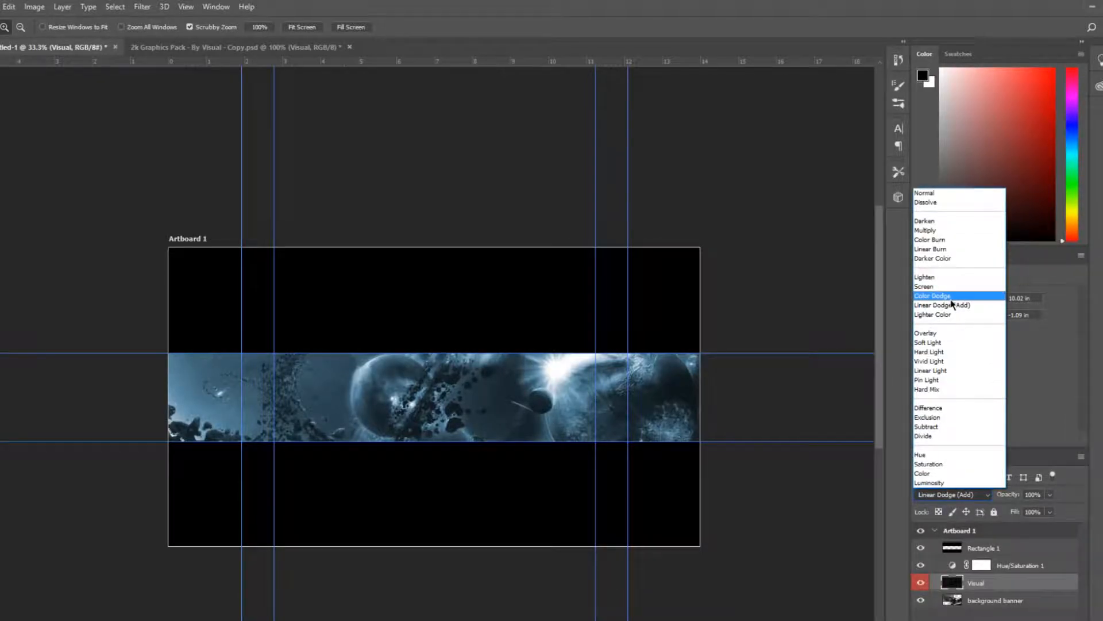
{"action": "left_click", "coordinate": [952, 296]}
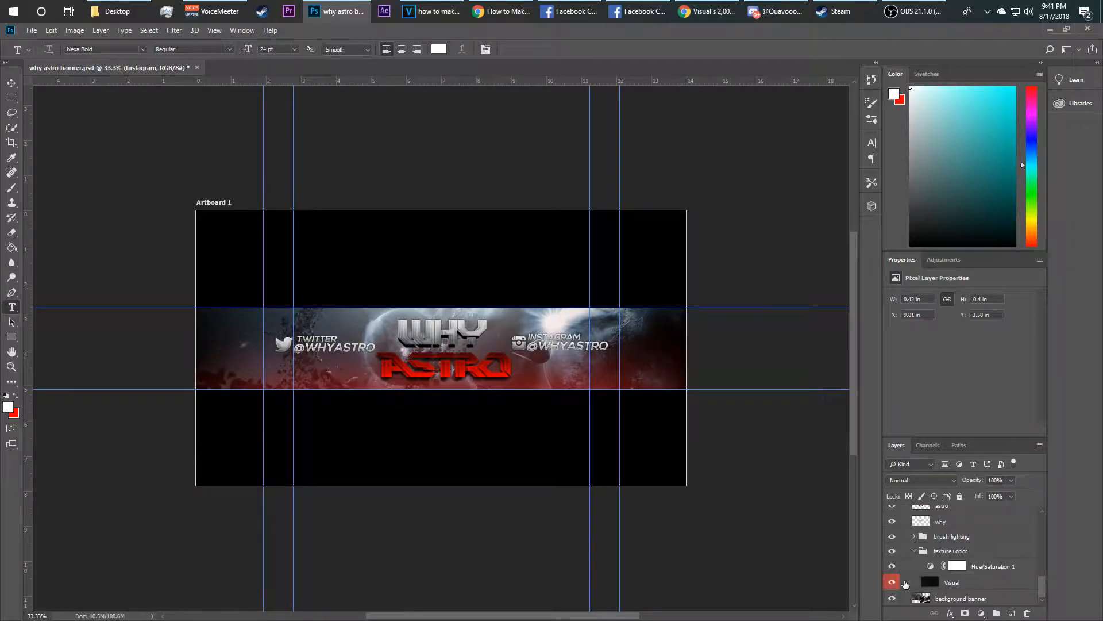
Compare the colour adjustment, lighting and texture layers by toggling them, then delete the Hue/Saturation adjustment
{"action": "left_click", "coordinate": [892, 568]}
{"action": "left_click", "coordinate": [997, 568]}
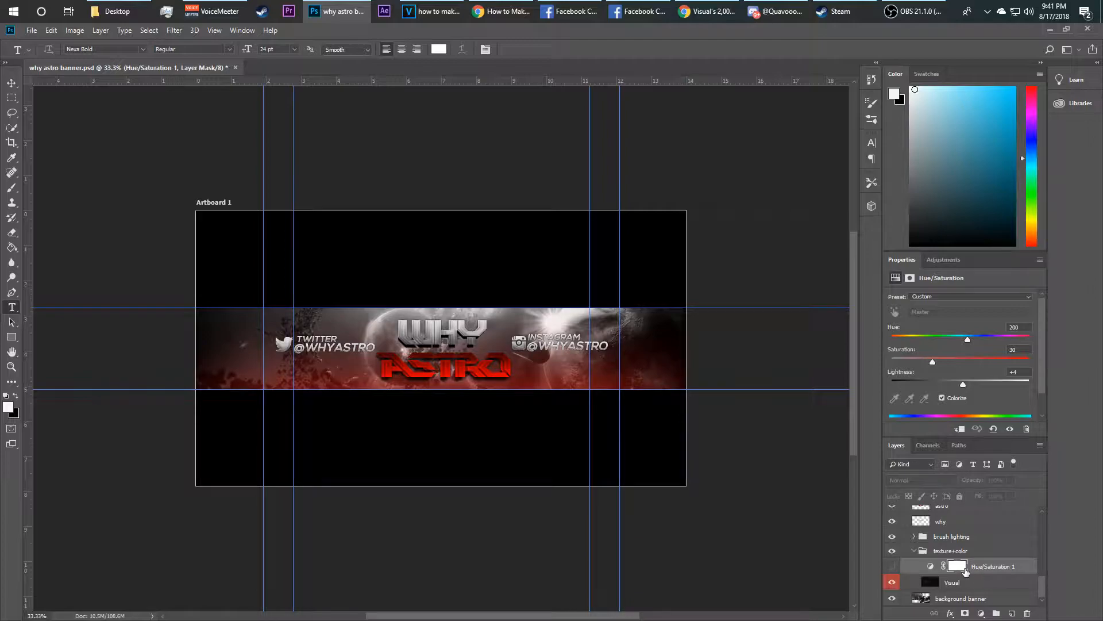
{"action": "scroll", "coordinate": [966, 569], "scroll_direction": "up", "scroll_amount": 1}
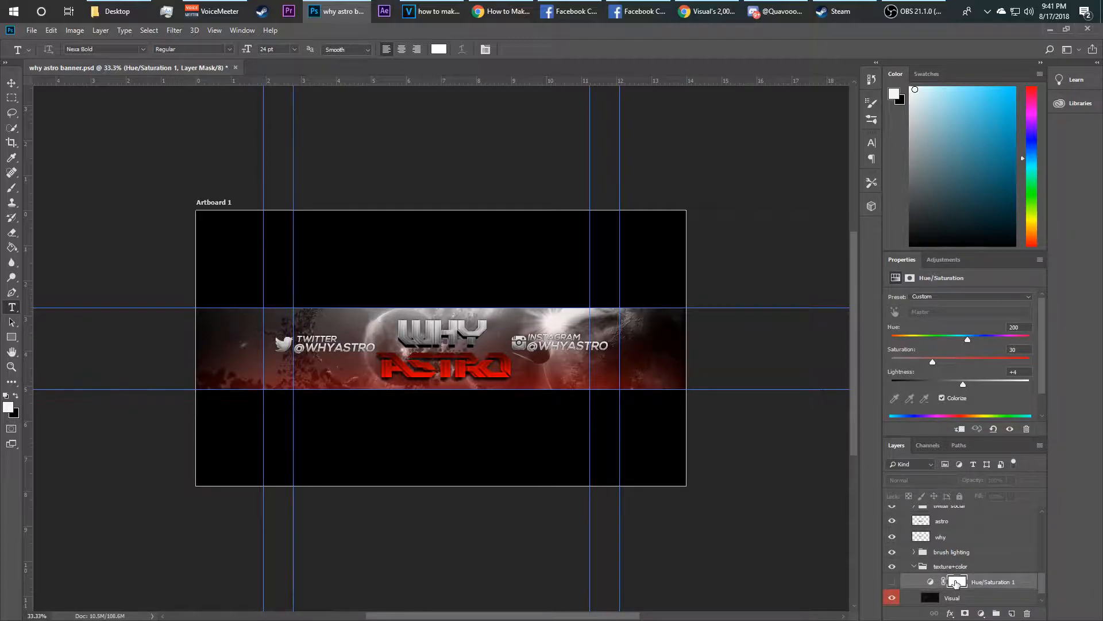
{"action": "left_click", "coordinate": [891, 553]}
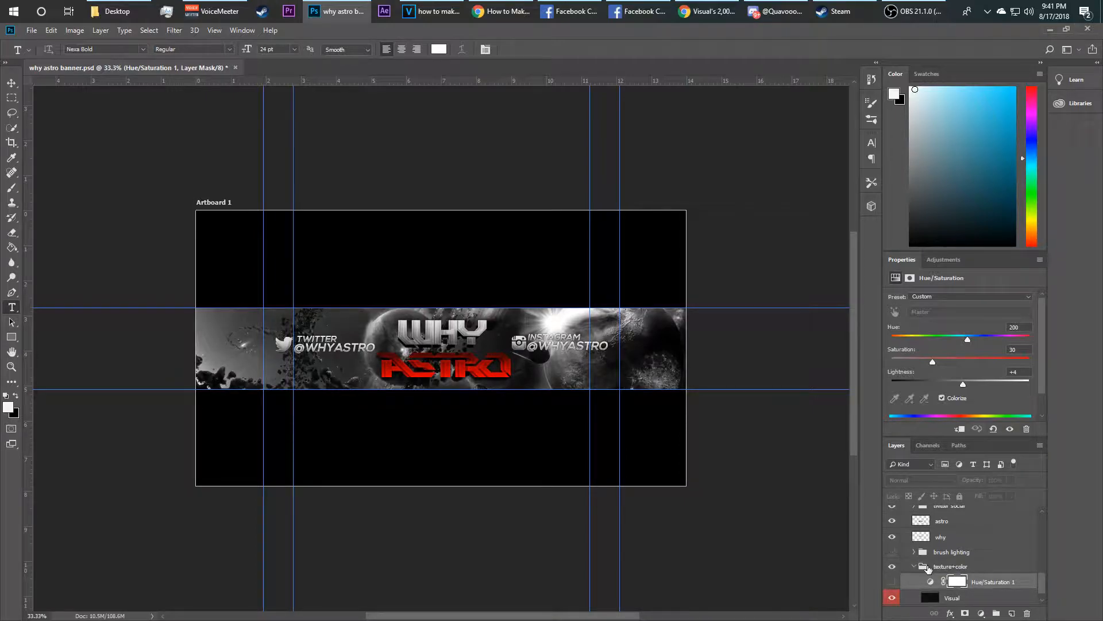
{"action": "left_click", "coordinate": [892, 582]}
{"action": "left_click", "coordinate": [892, 583]}
{"action": "left_click", "coordinate": [892, 582]}
{"action": "scroll", "coordinate": [1043, 592], "scroll_direction": "down", "scroll_amount": 1}
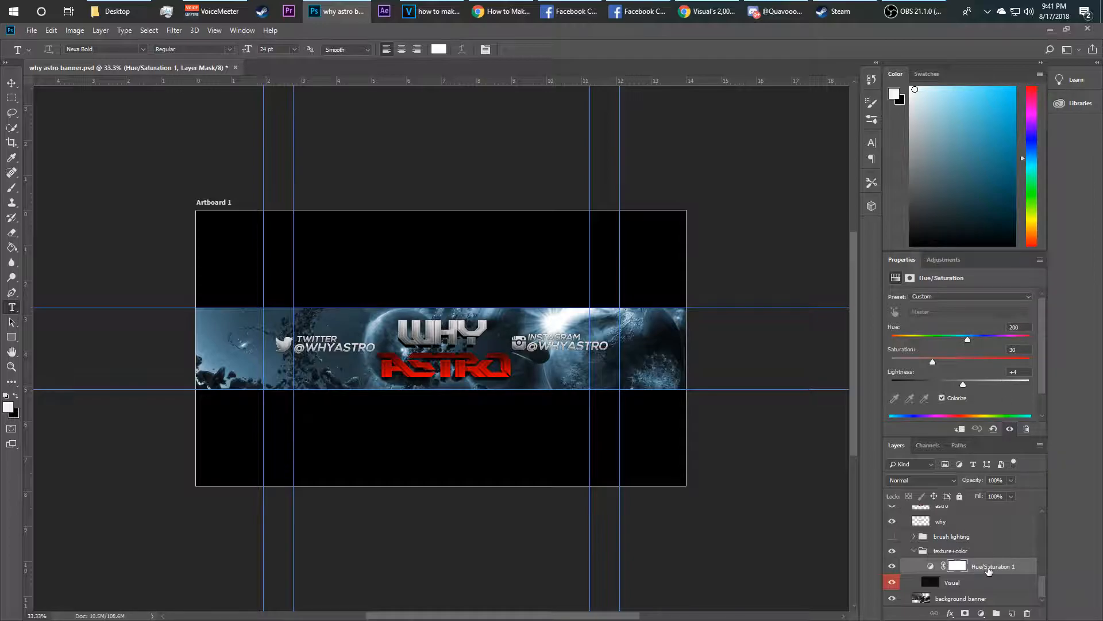
{"action": "key", "text": "Delete"}
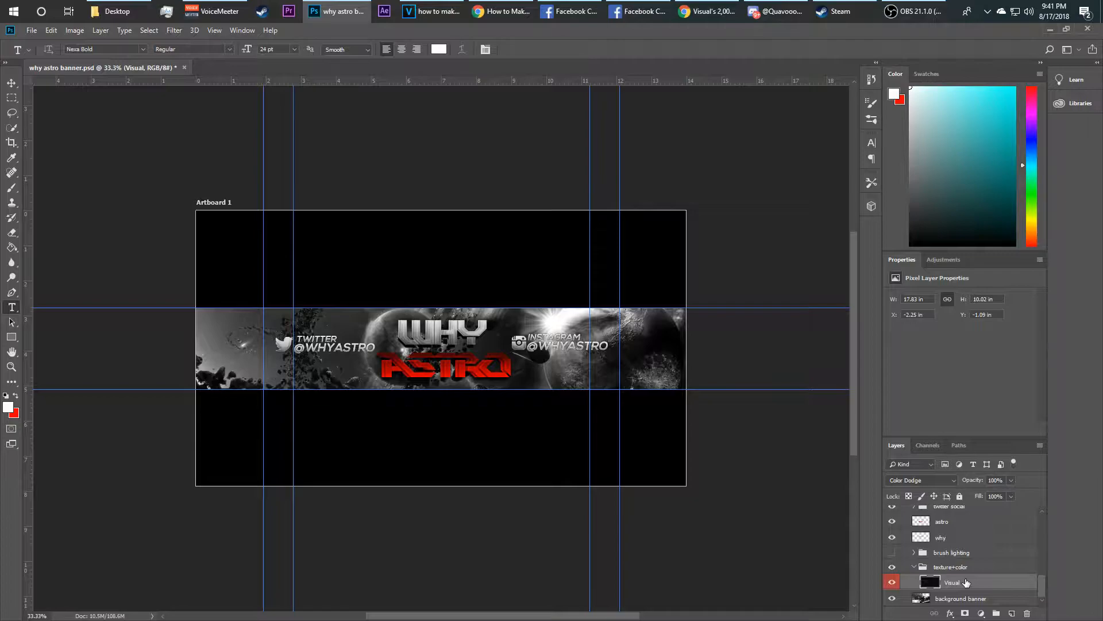
Add a Hue/Saturation adjustment with Colorize on, hue 205, saturation 42 and lightness +5
{"action": "left_click", "coordinate": [944, 260]}
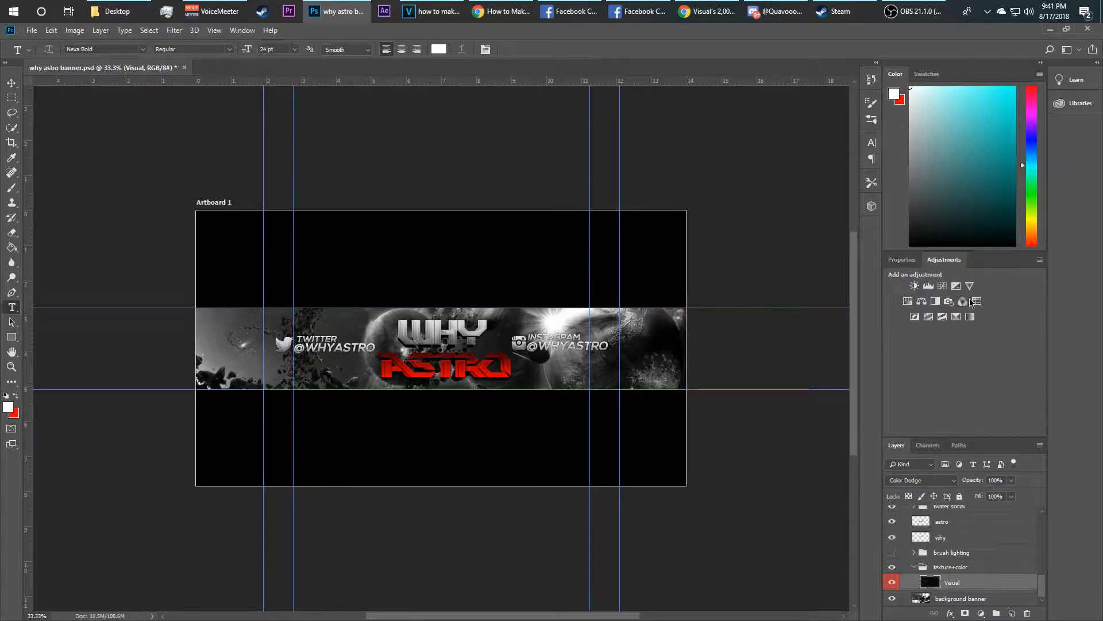
{"action": "left_click", "coordinate": [915, 302]}
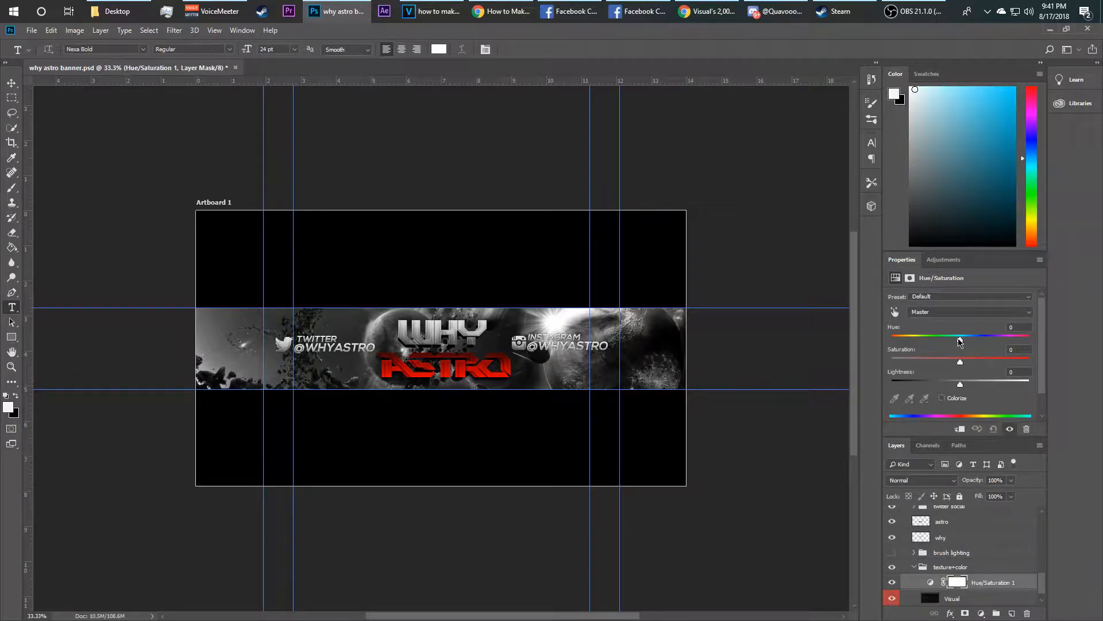
{"action": "left_click", "coordinate": [942, 398]}
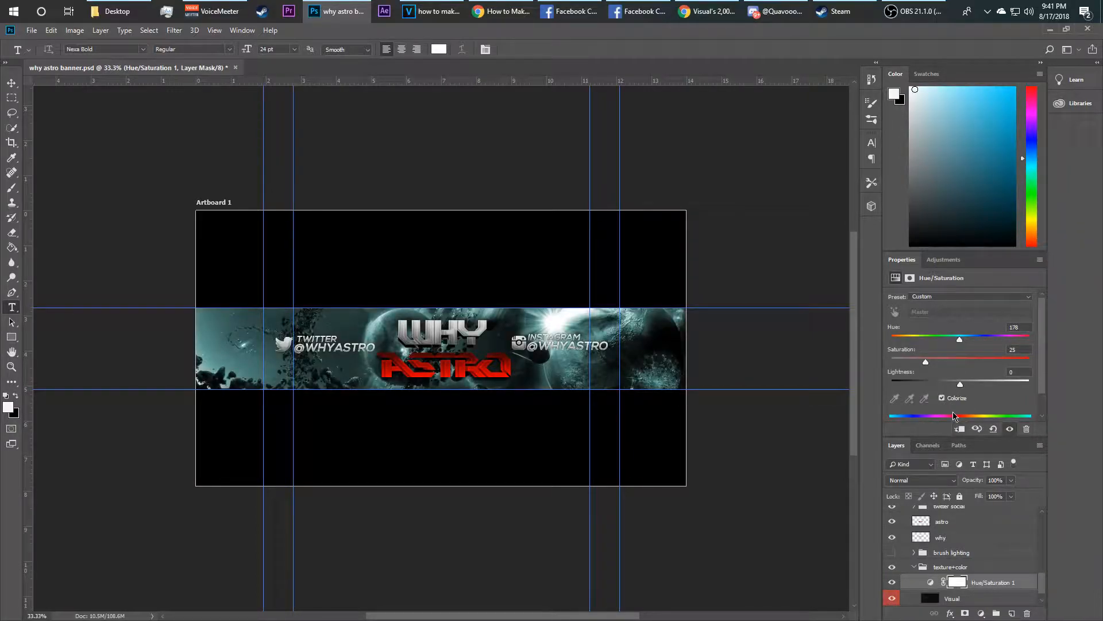
{"action": "left_click_drag", "start_coordinate": [959, 340], "coordinate": [970, 343]}
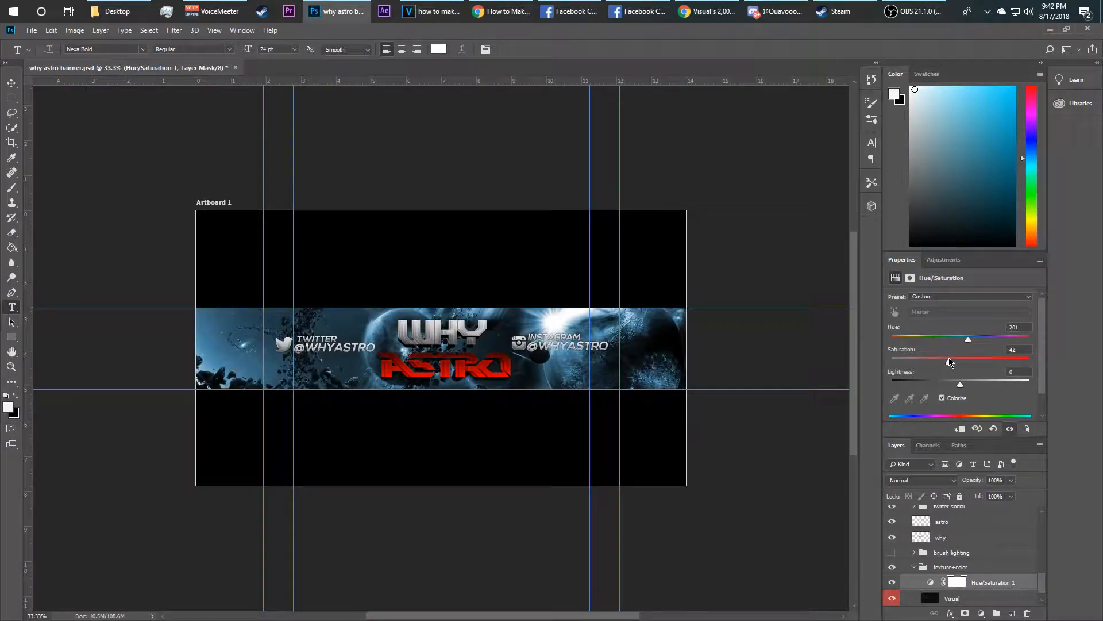
{"action": "mouse_move", "coordinate": [961, 384]}
{"action": "left_mouse_down"}
{"action": "mouse_move", "coordinate": [980, 384]}
{"action": "mouse_move", "coordinate": [965, 385]}
{"action": "left_mouse_up"}
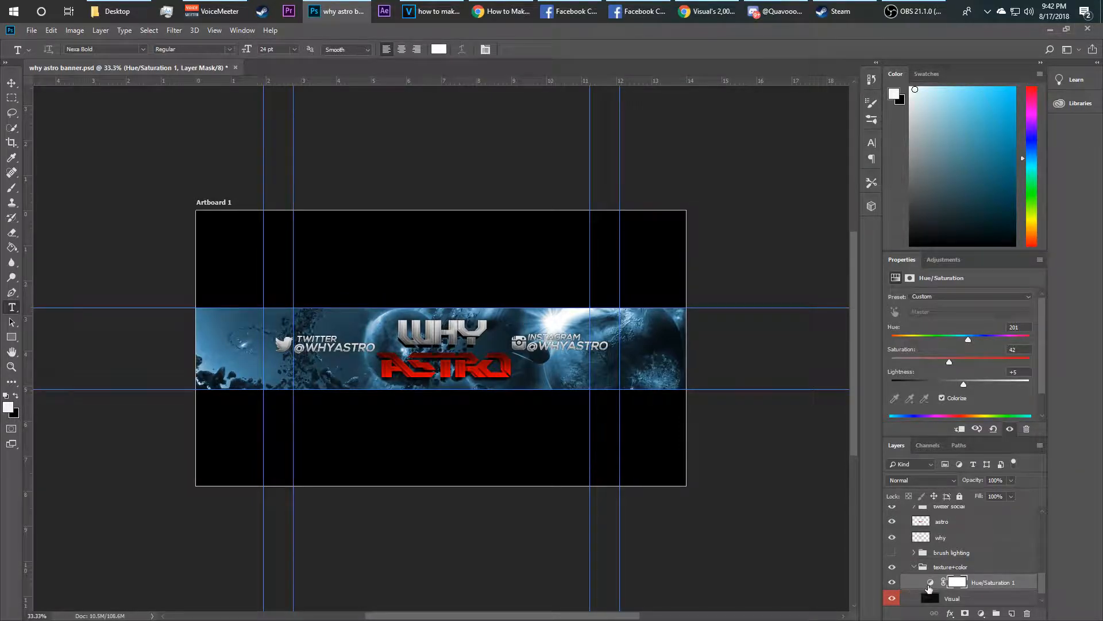
Merge the Hue/Saturation adjustment with the Visual texture layer and set the merged layer to Color Dodge
{"action": "scroll", "coordinate": [1043, 590], "scroll_direction": "down", "scroll_amount": 1}
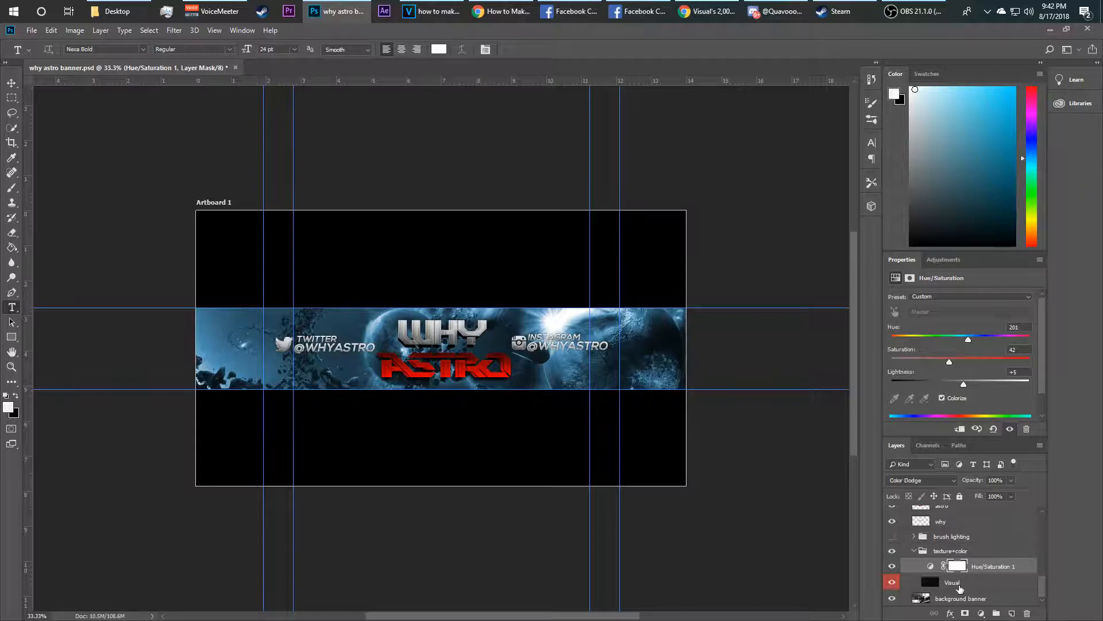
{"action": "left_click", "coordinate": [959, 586]}
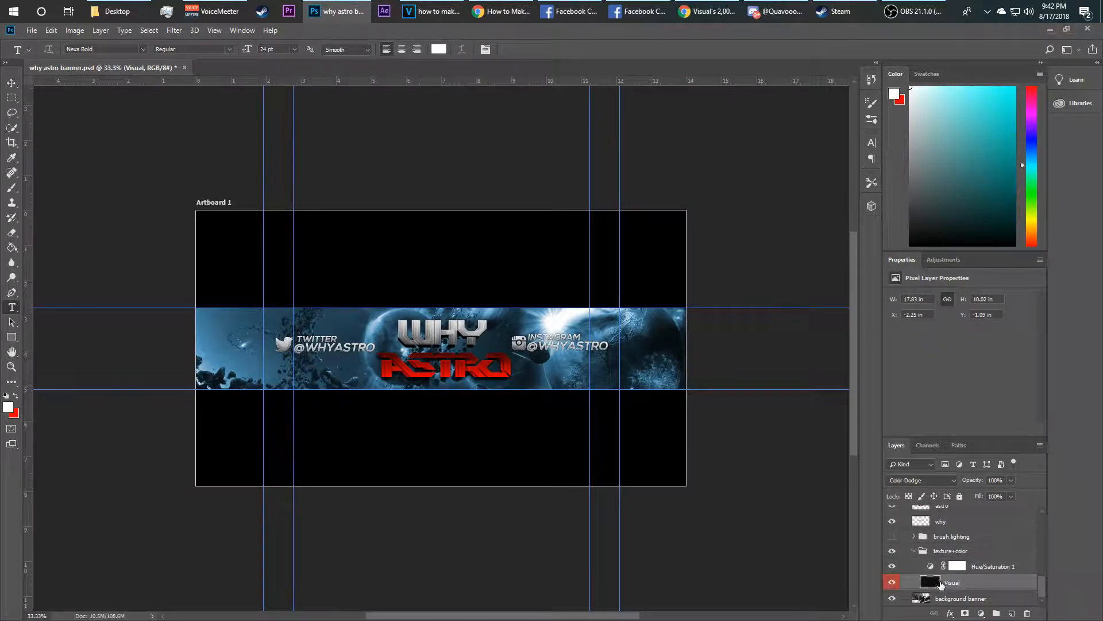
{"action": "left_click", "coordinate": [980, 568]}
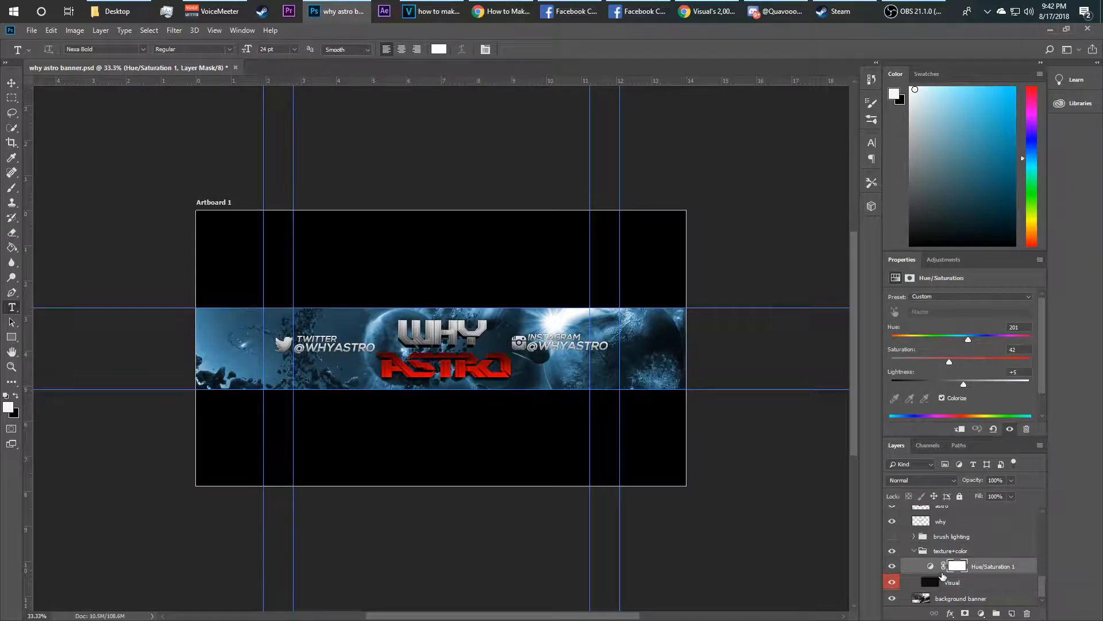
{"action": "left_click", "coordinate": [976, 585], "text": "shift"}
{"action": "key", "text": "ctrl+e"}
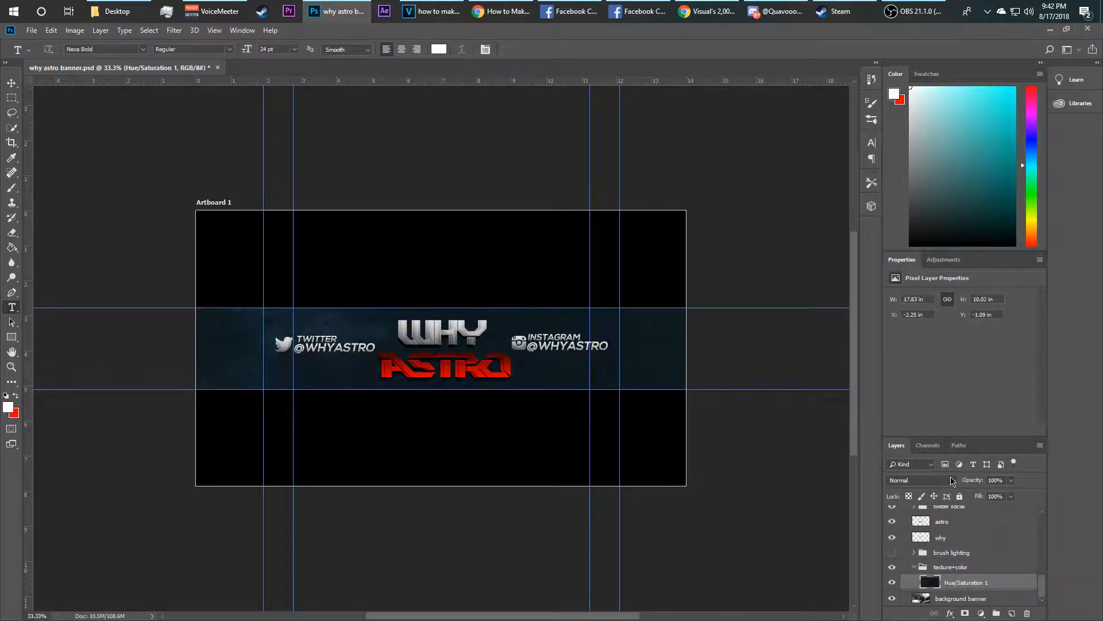
{"action": "left_click", "coordinate": [919, 480]}
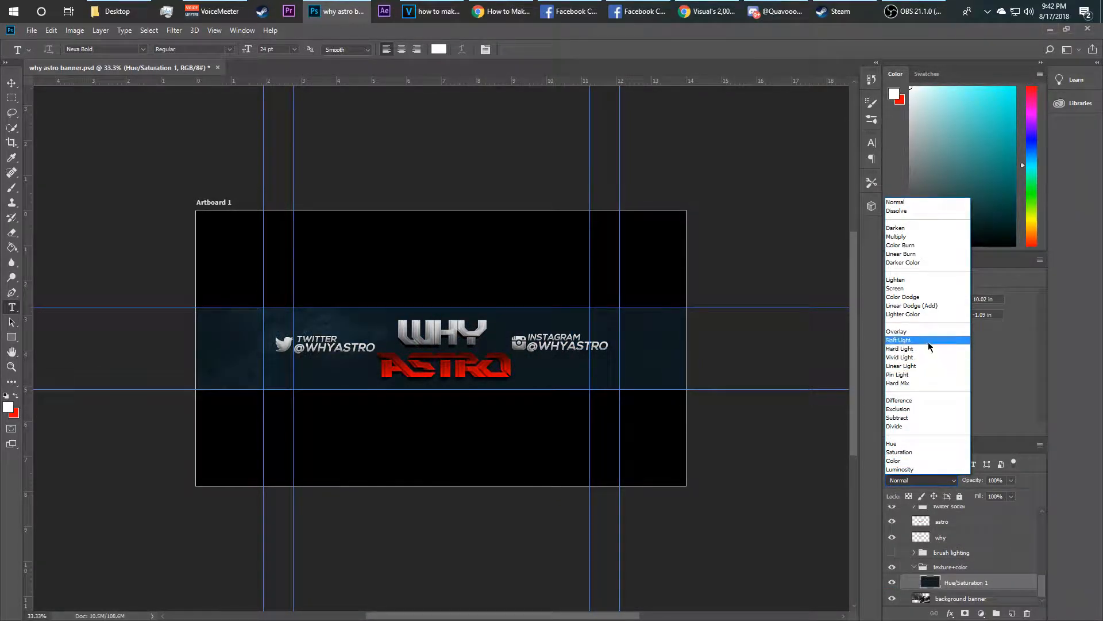
{"action": "left_click", "coordinate": [922, 297]}
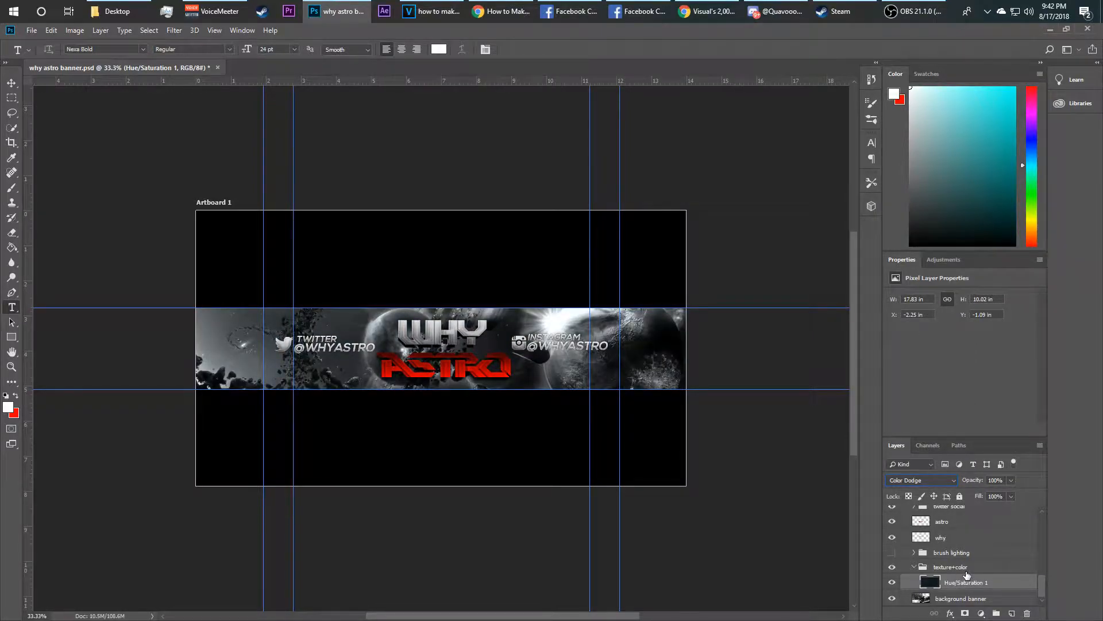
Step back in History to before the layer merge and reselect the texture layer
{"action": "left_click", "coordinate": [871, 79]}
{"action": "left_click", "coordinate": [813, 112]}
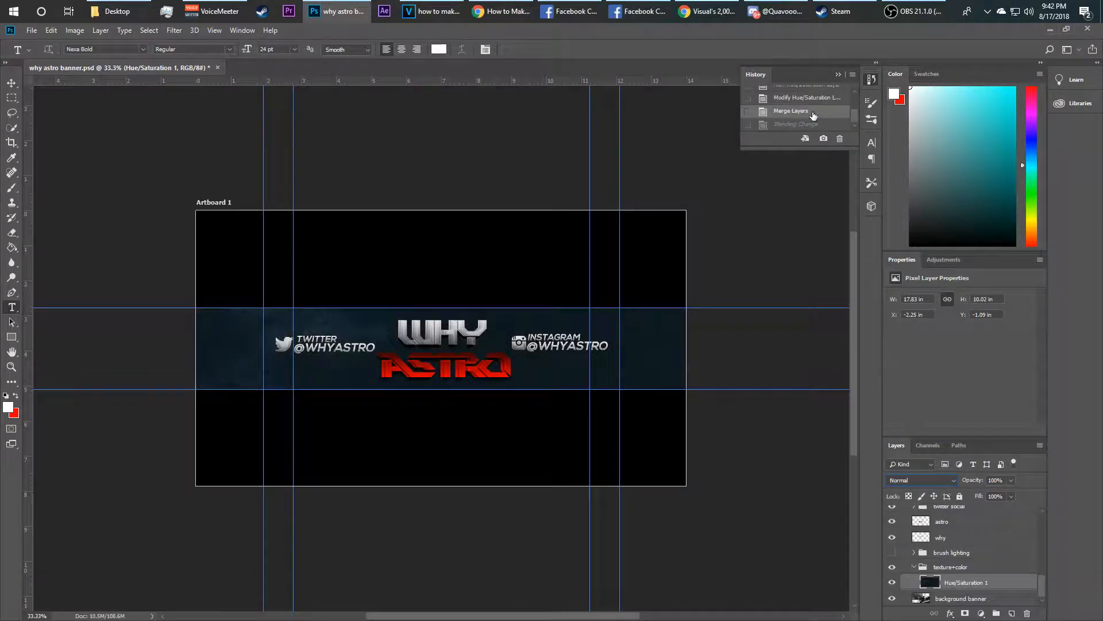
{"action": "left_click", "coordinate": [807, 99]}
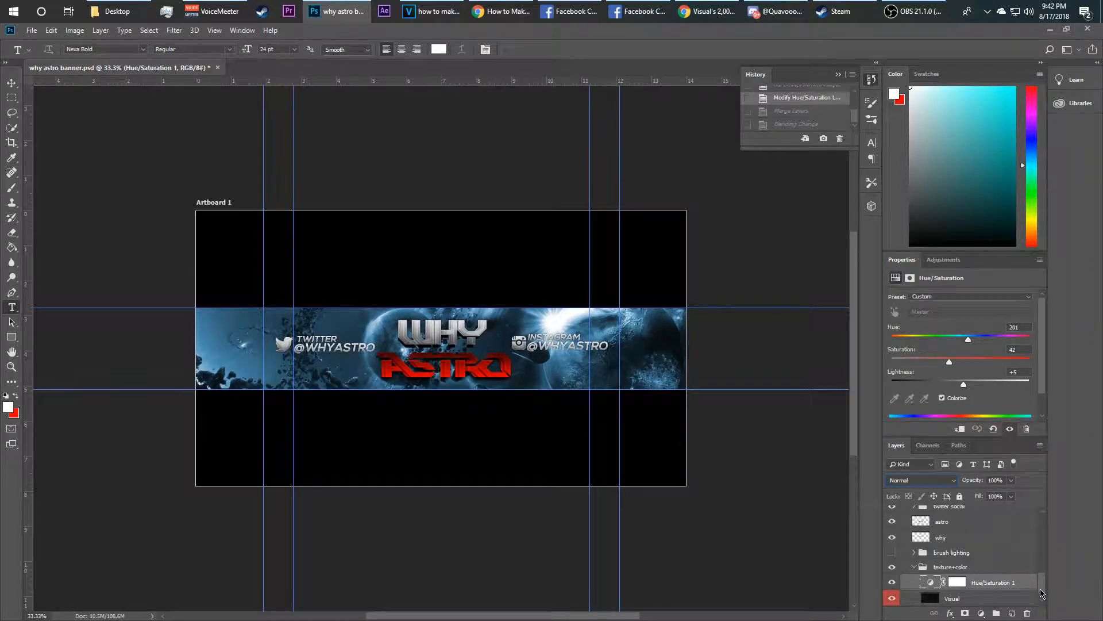
{"action": "scroll", "coordinate": [1044, 591], "scroll_direction": "down", "scroll_amount": 1}
{"action": "left_click", "coordinate": [999, 589]}
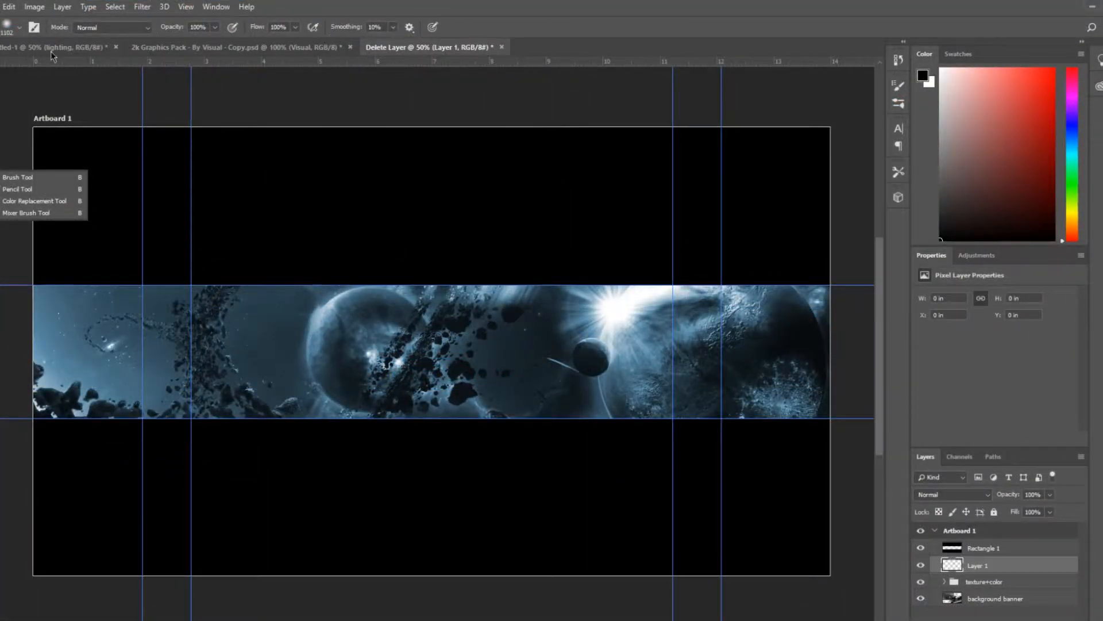
Enlarge the brush to about 1457 px and paint a soft white light spot near the banner's top centre on the new layer
{"action": "left_click", "coordinate": [20, 28]}
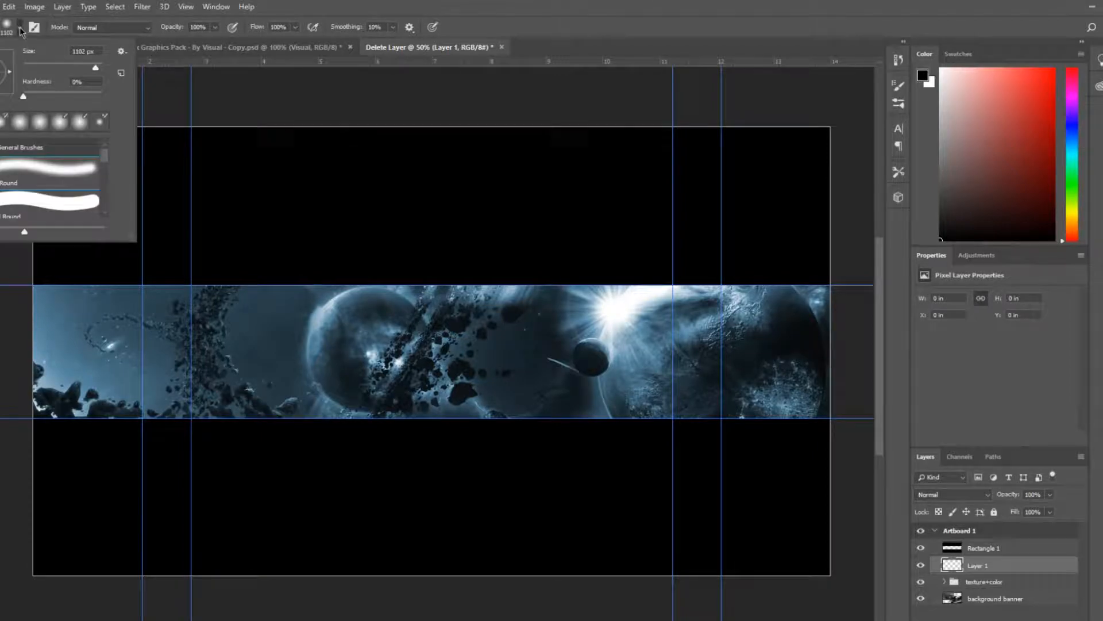
{"action": "left_click_drag", "start_coordinate": [95, 69], "coordinate": [97, 69]}
{"action": "left_click", "coordinate": [19, 27]}
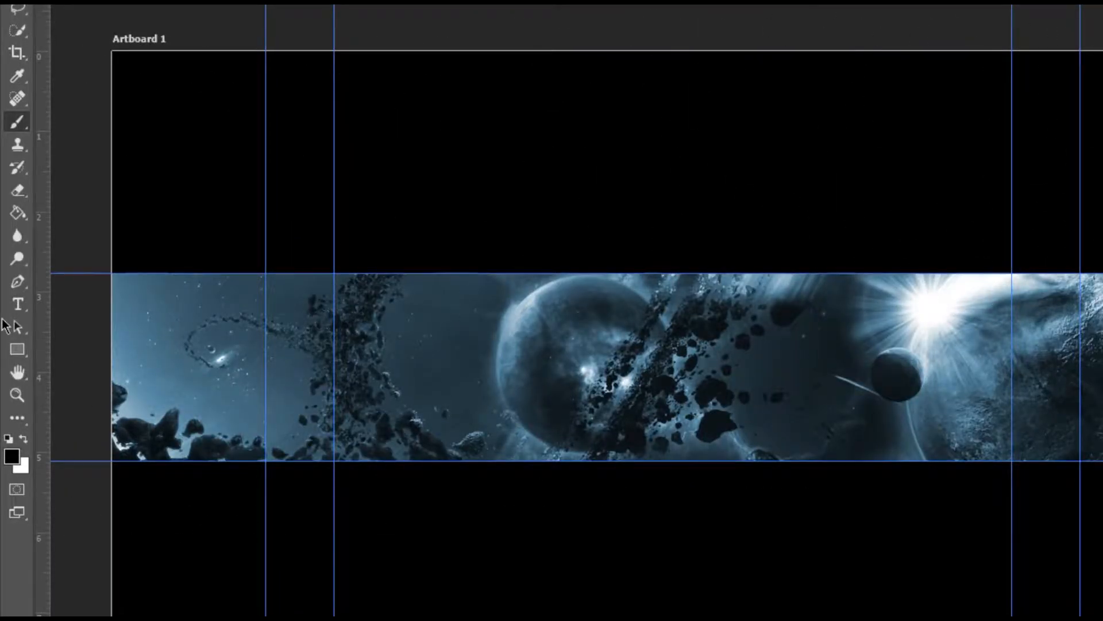
{"action": "left_click", "coordinate": [23, 439]}
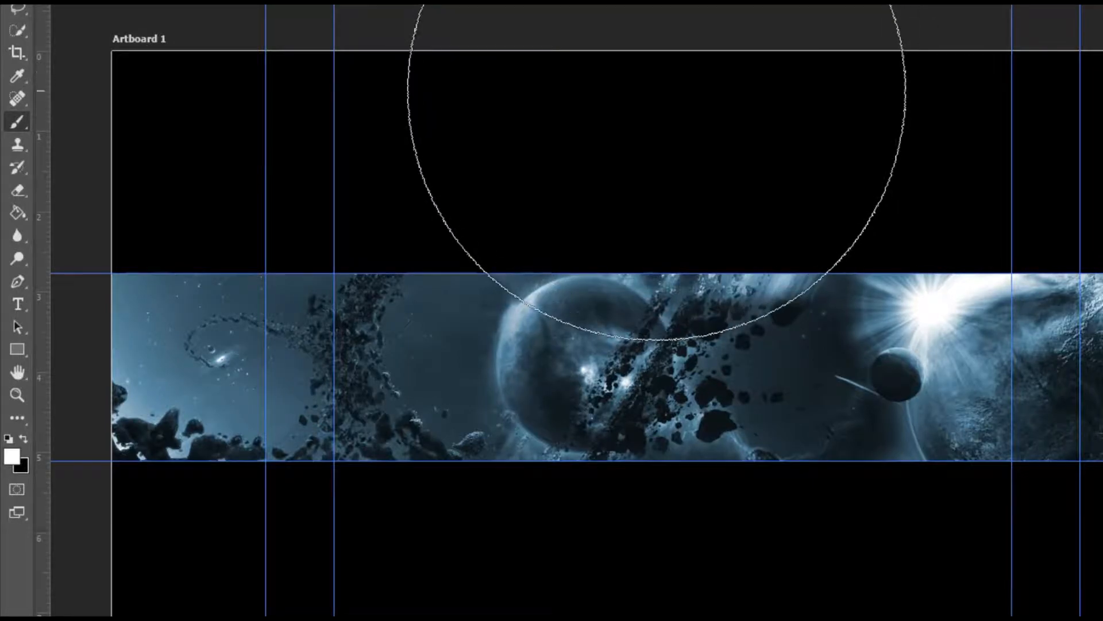
{"action": "scroll", "coordinate": [655, 98], "scroll_direction": "down", "scroll_amount": 1}
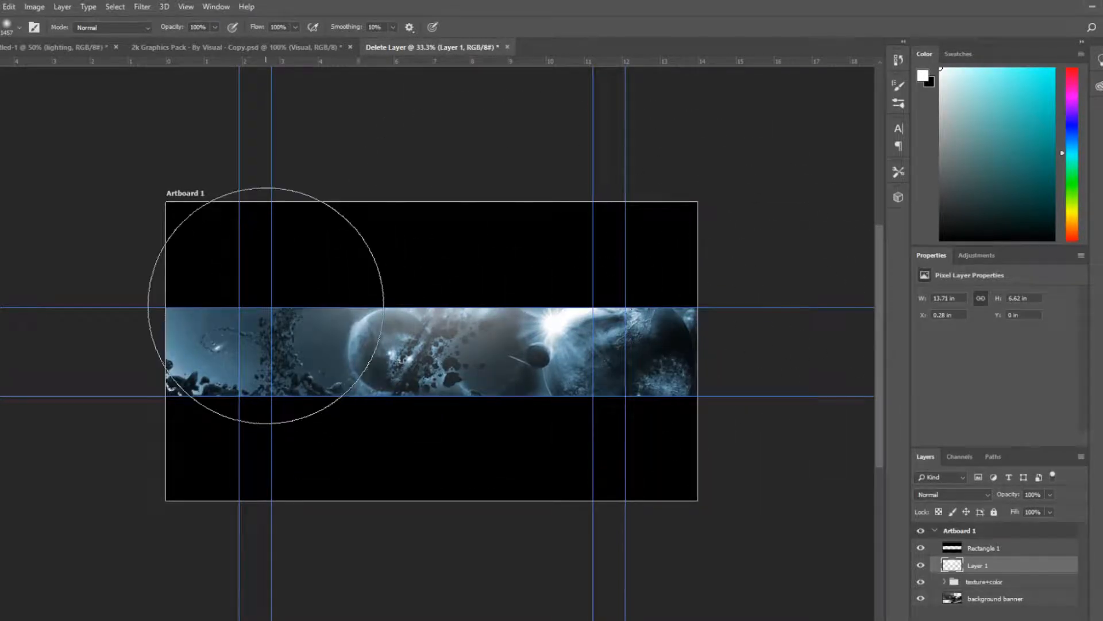
{"action": "key", "text": "ctrl+z"}
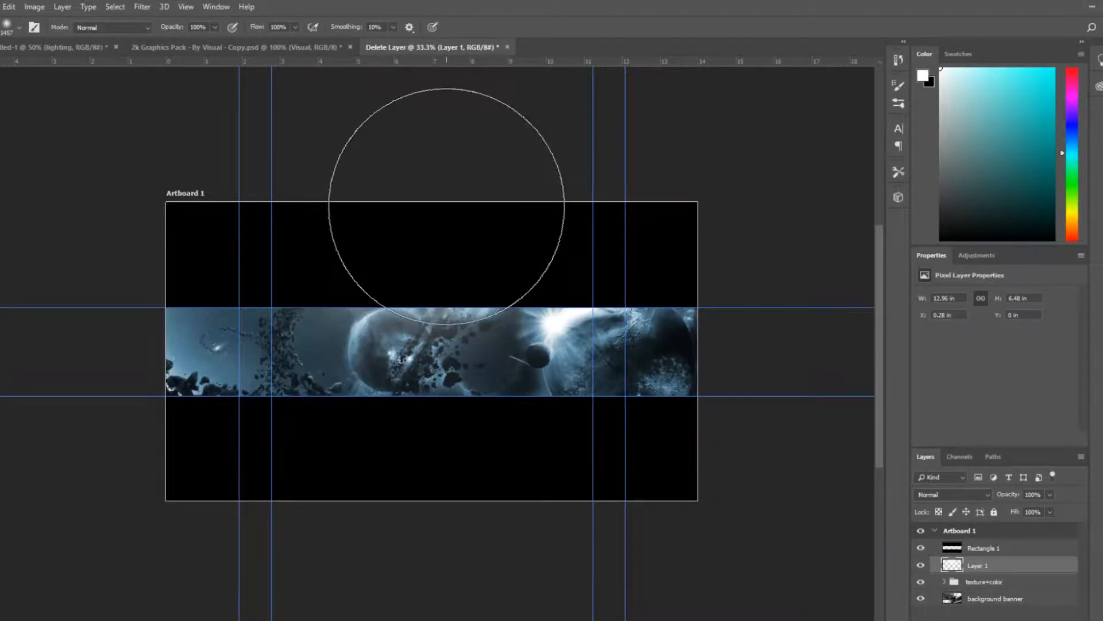
{"action": "left_click", "coordinate": [450, 202]}
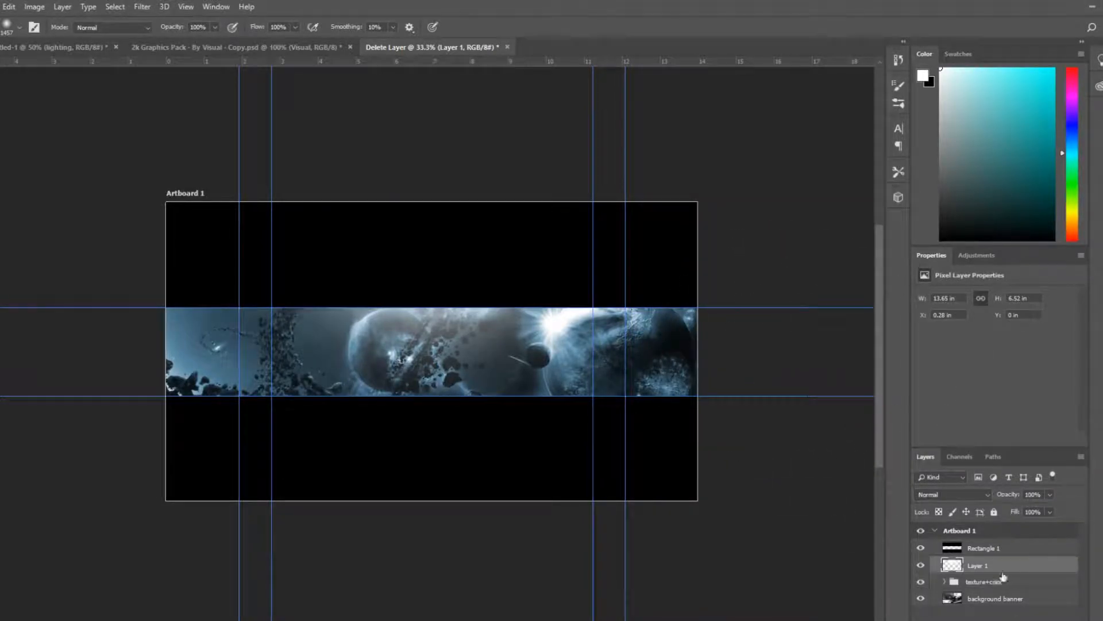
Rename the painted layer to "lighting"
{"action": "double_click", "coordinate": [973, 565]}
{"action": "type", "text": "lighting"}
{"action": "key", "text": "Return"}
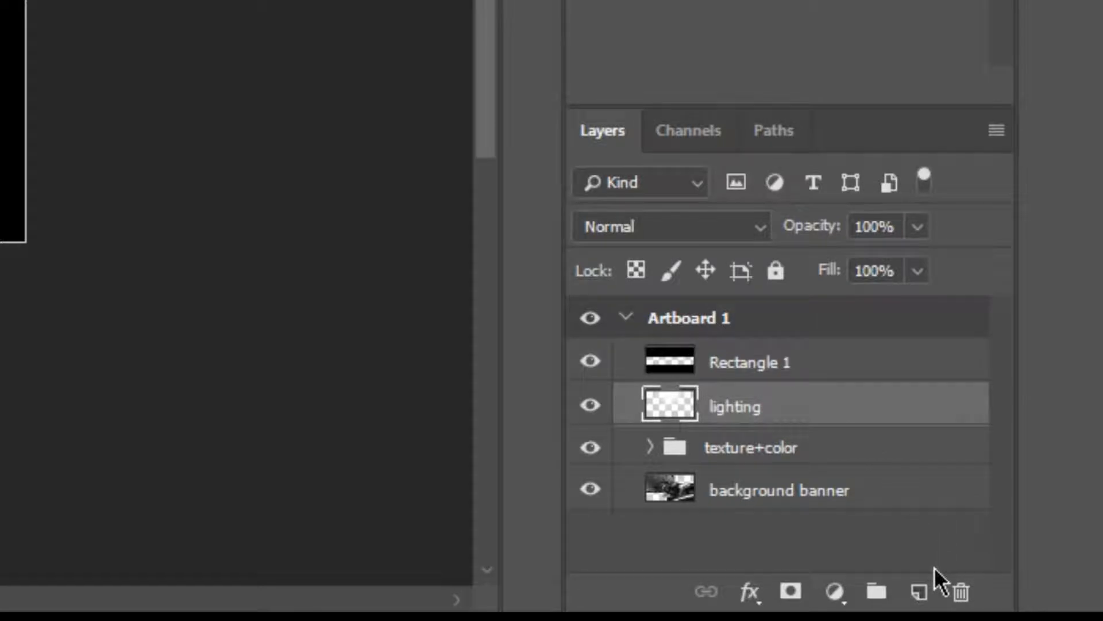
Add a new layer and paint soft black shadows over the banner's left and right edges
{"action": "left_click", "coordinate": [919, 590]}
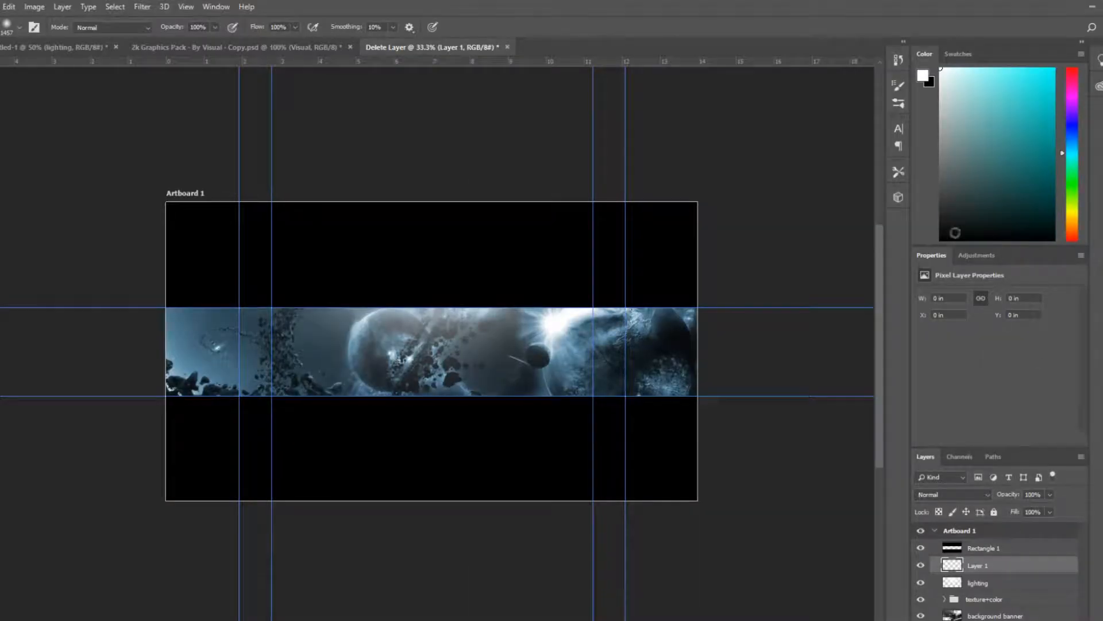
{"action": "key", "text": "x"}
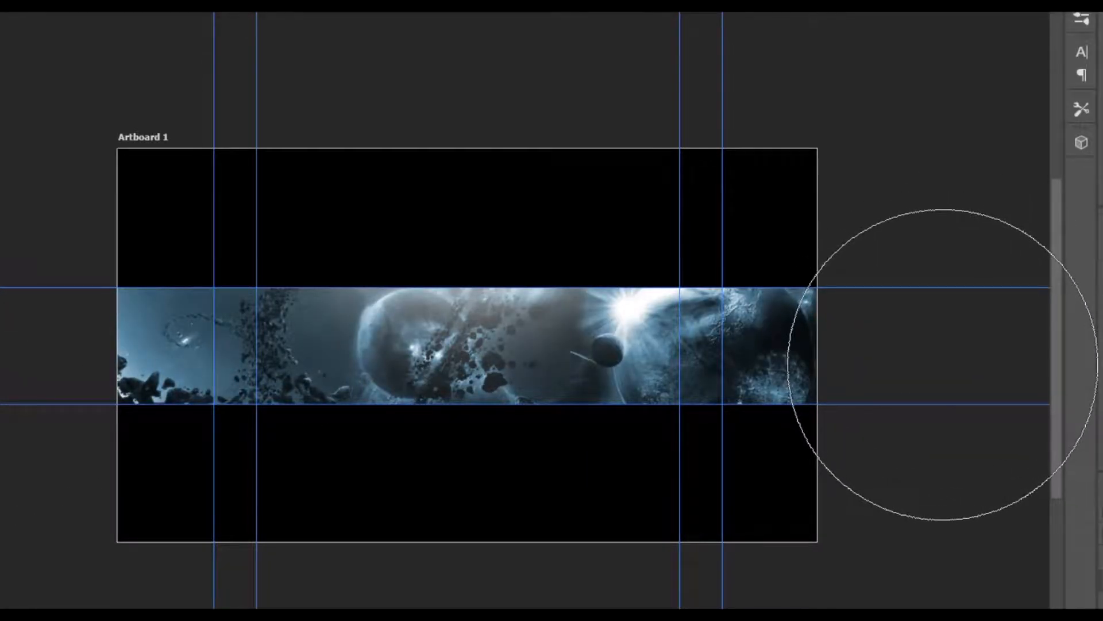
{"action": "left_click", "coordinate": [942, 363]}
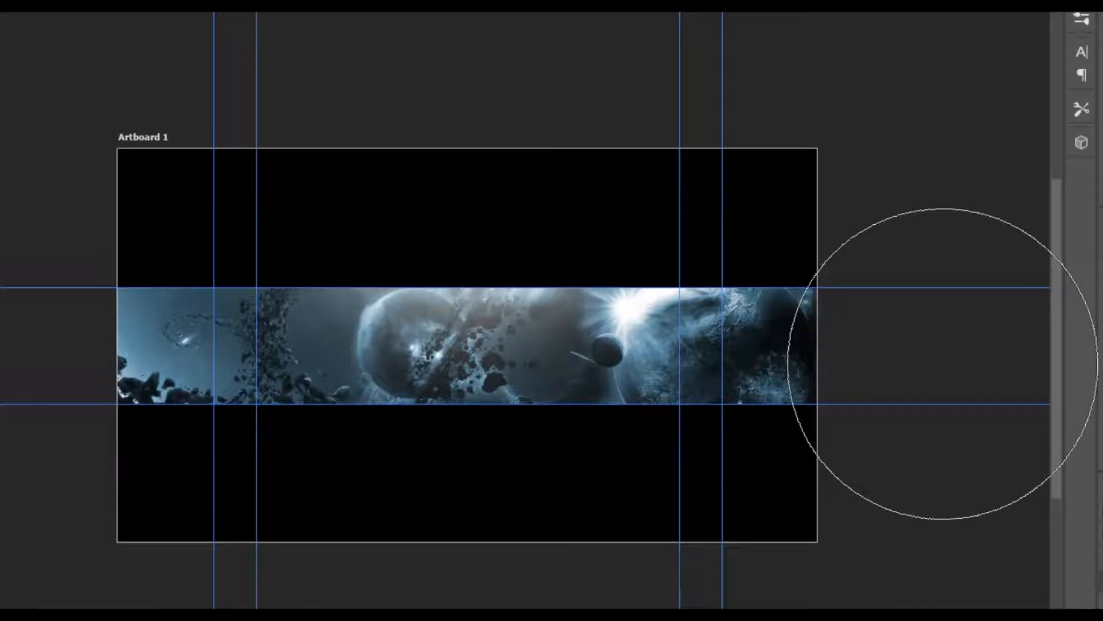
{"action": "left_click", "coordinate": [0, 347]}
{"action": "left_click", "coordinate": [0, 346]}
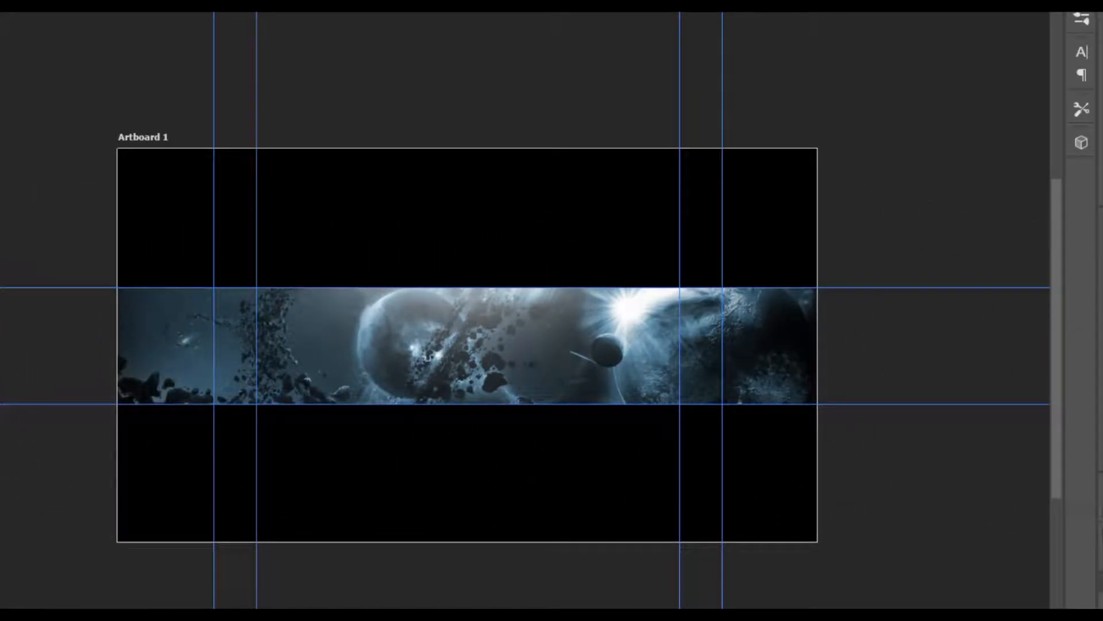
{"action": "left_click", "coordinate": [1102, 575]}
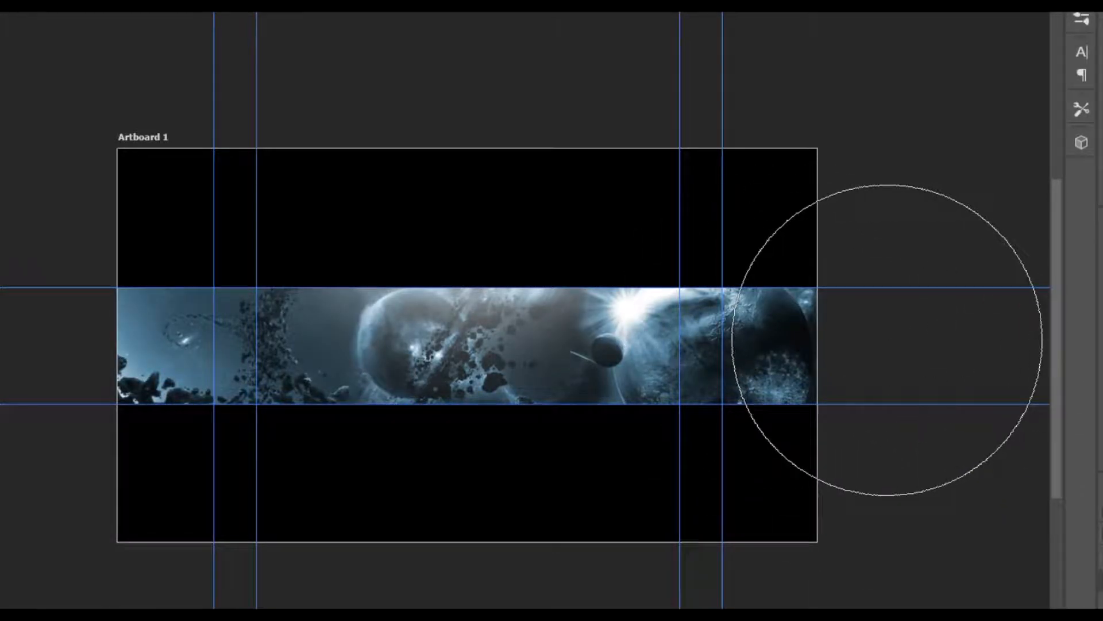
{"action": "left_click", "coordinate": [887, 340]}
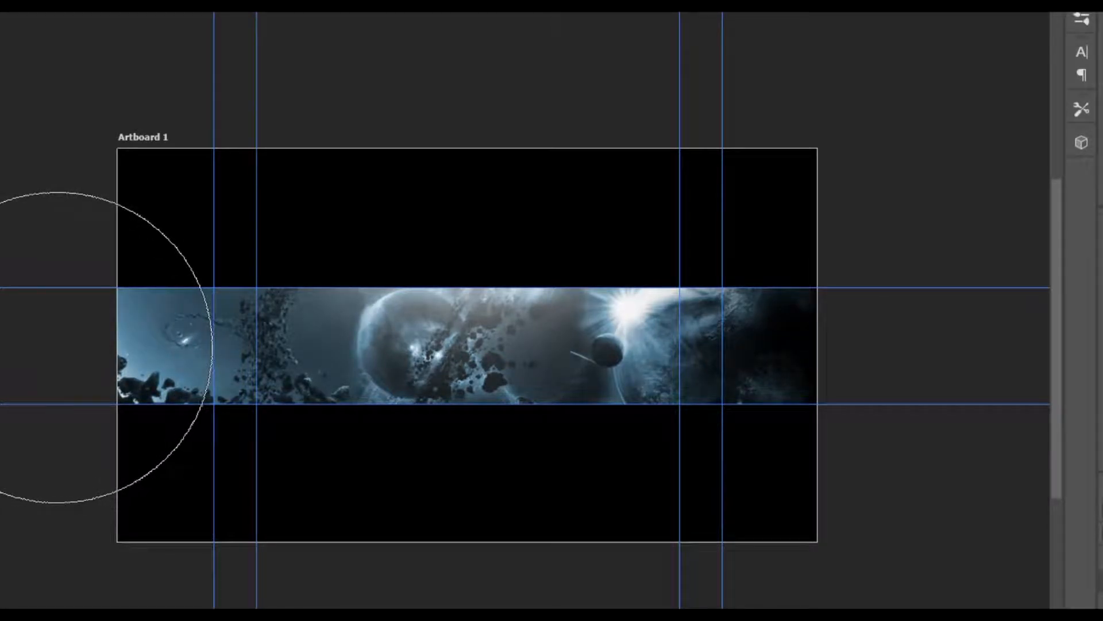
{"action": "left_click", "coordinate": [57, 347]}
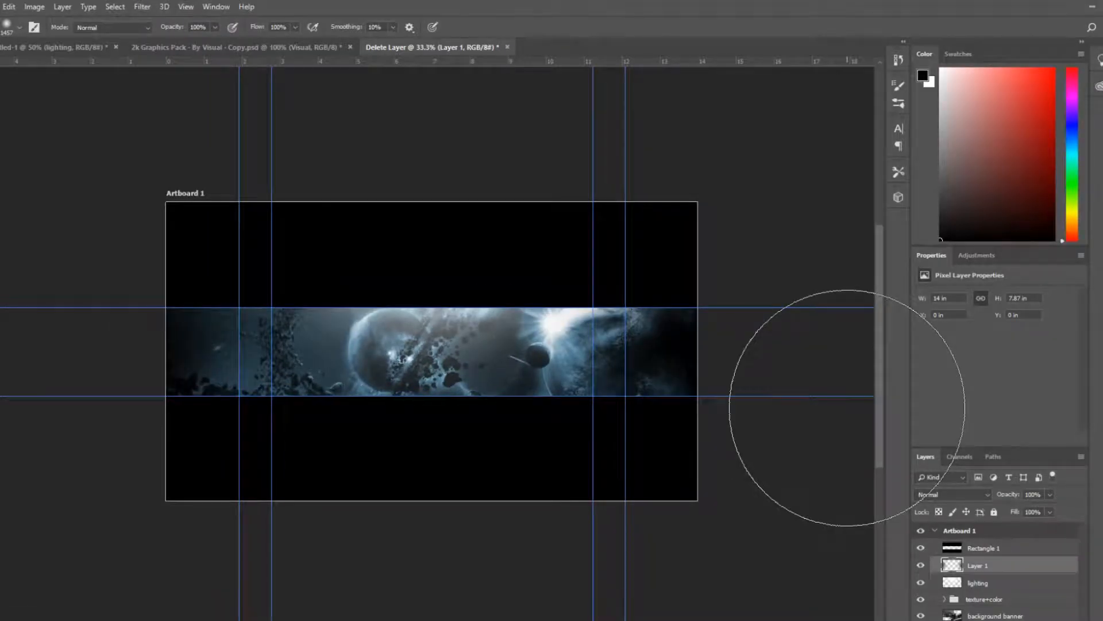
Rename the shadow layer to "border shadow"
{"action": "double_click", "coordinate": [982, 565]}
{"action": "key", "text": "BackSpace"}
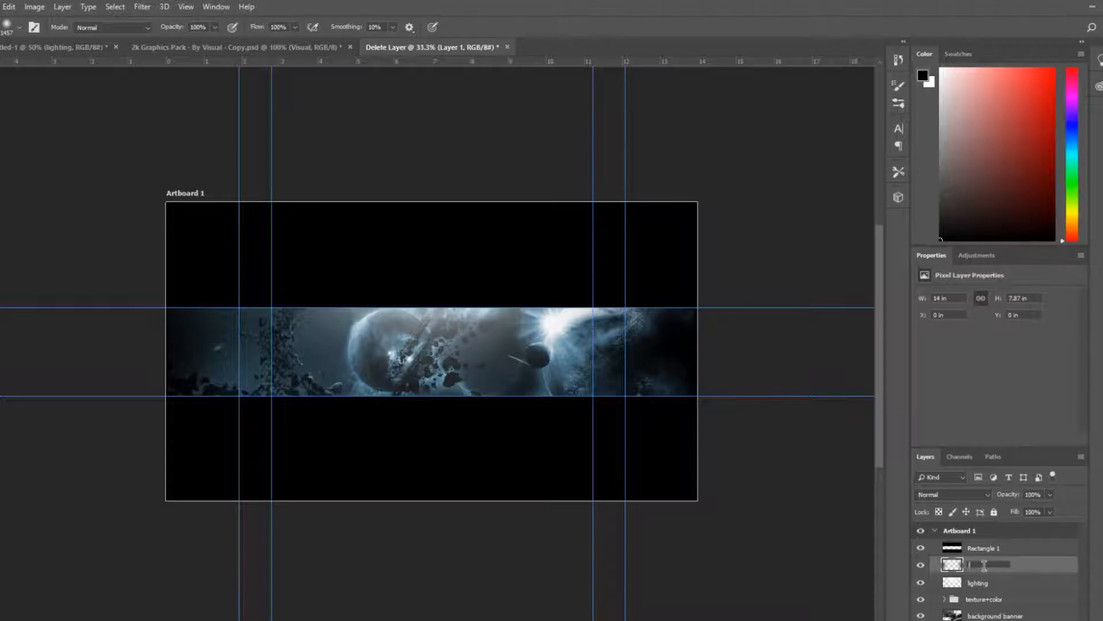
{"action": "type", "text": "boi"}
{"action": "key", "text": "BackSpace"}
{"action": "type", "text": "r"}
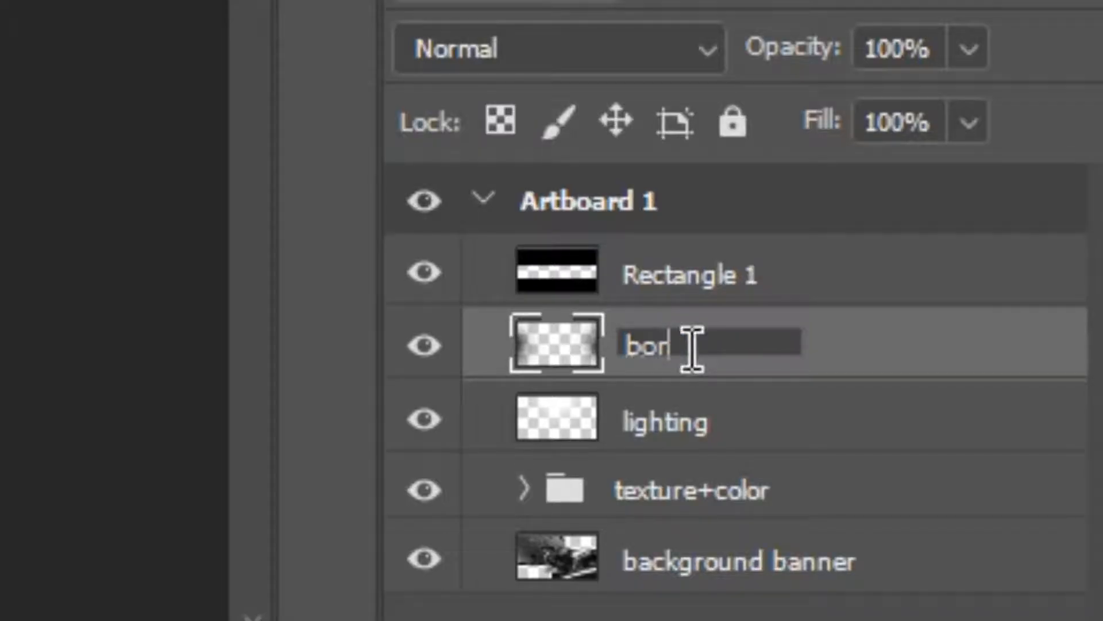
{"action": "type", "text": "der shadow"}
{"action": "key", "text": "BackSpace"}
{"action": "key", "text": "BackSpace"}
{"action": "type", "text": "adow"}
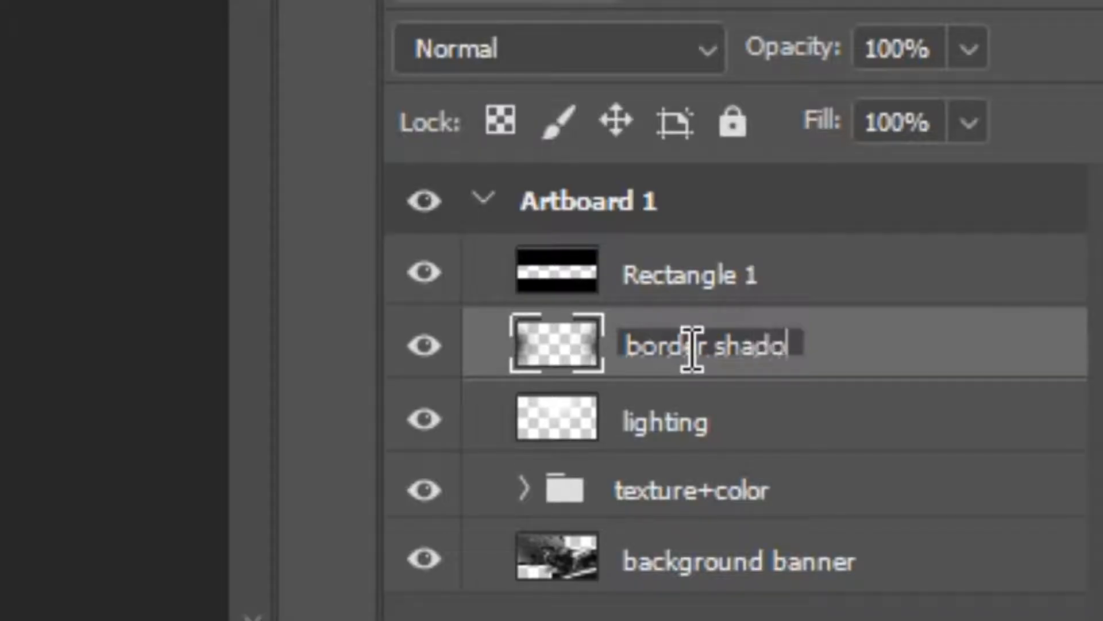
{"action": "key", "text": "Return"}
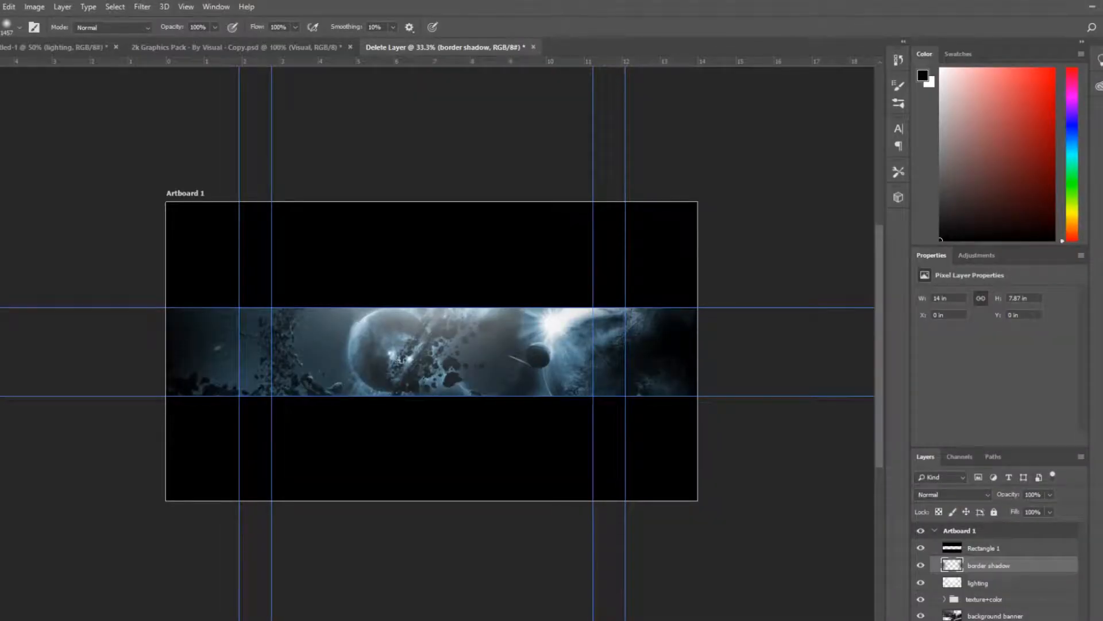
Add another new layer and name it "acent"
{"action": "left_click", "coordinate": [1065, 620]}
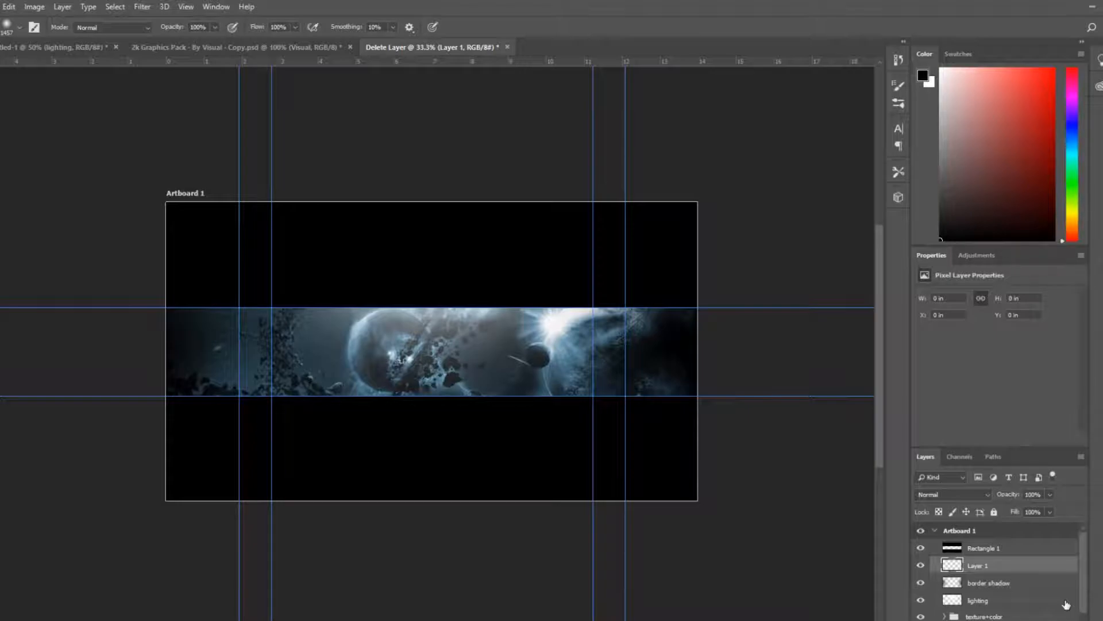
{"action": "double_click", "coordinate": [984, 568]}
{"action": "type", "text": "spots"}
{"action": "key", "text": "Return"}
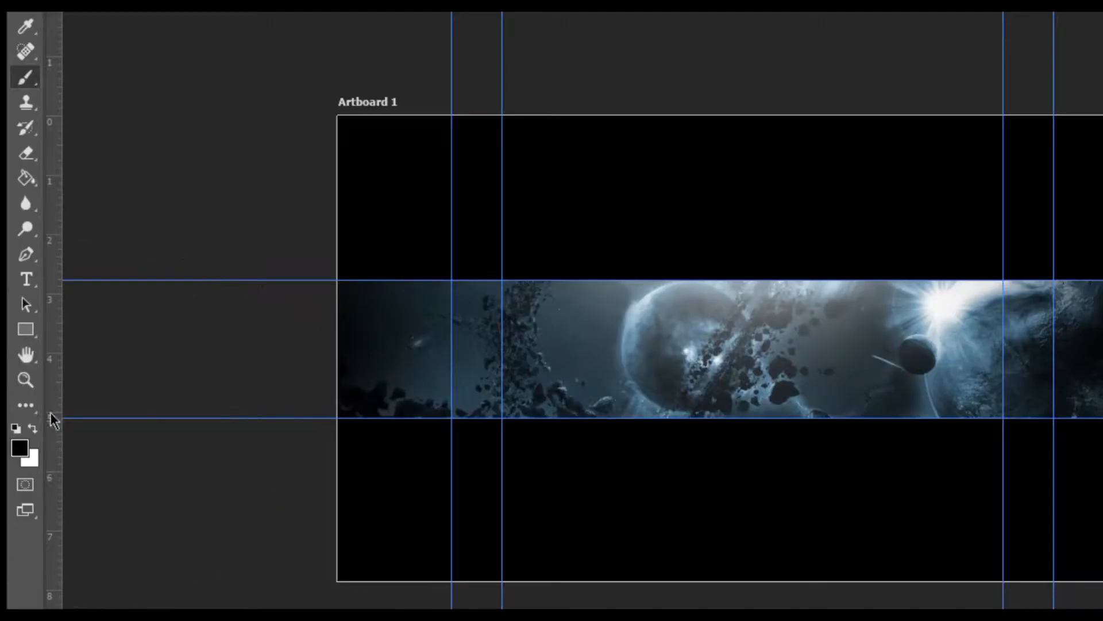
Set the foreground colour to pure red ff0000
{"action": "left_click", "coordinate": [19, 447]}
{"action": "left_click", "coordinate": [19, 447]}
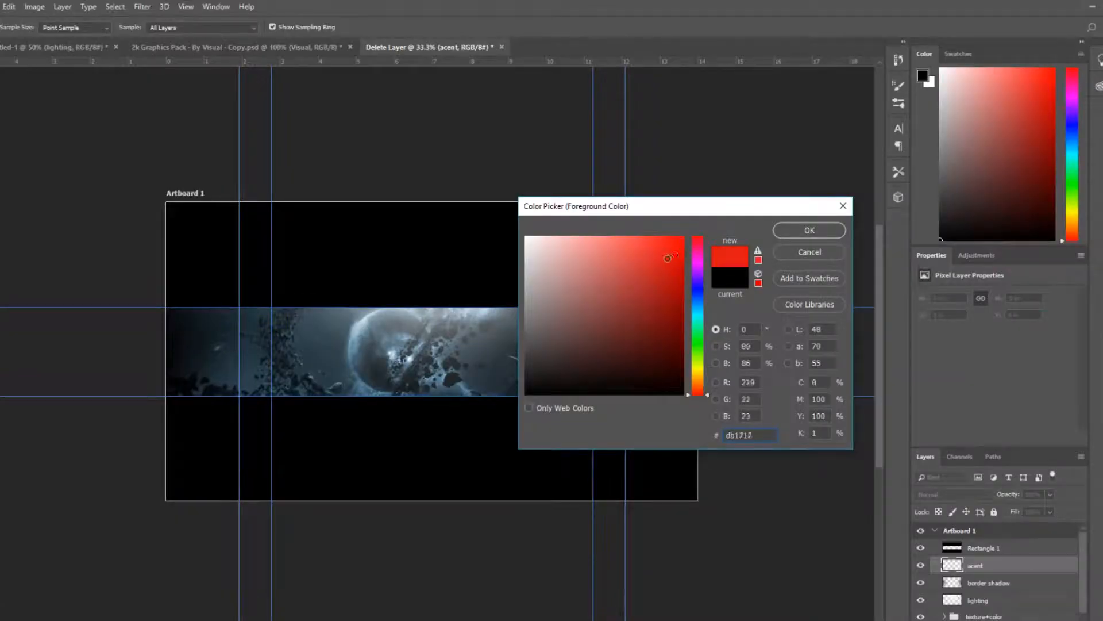
{"action": "left_click_drag", "start_coordinate": [668, 256], "coordinate": [741, 237]}
{"action": "left_click_drag", "start_coordinate": [677, 291], "coordinate": [685, 234]}
{"action": "mouse_move", "coordinate": [659, 245]}
{"action": "left_mouse_down"}
{"action": "mouse_move", "coordinate": [660, 266]}
{"action": "mouse_move", "coordinate": [638, 274]}
{"action": "mouse_move", "coordinate": [685, 239]}
{"action": "mouse_move", "coordinate": [659, 266]}
{"action": "left_mouse_up"}
{"action": "left_click_drag", "start_coordinate": [661, 251], "coordinate": [691, 231]}
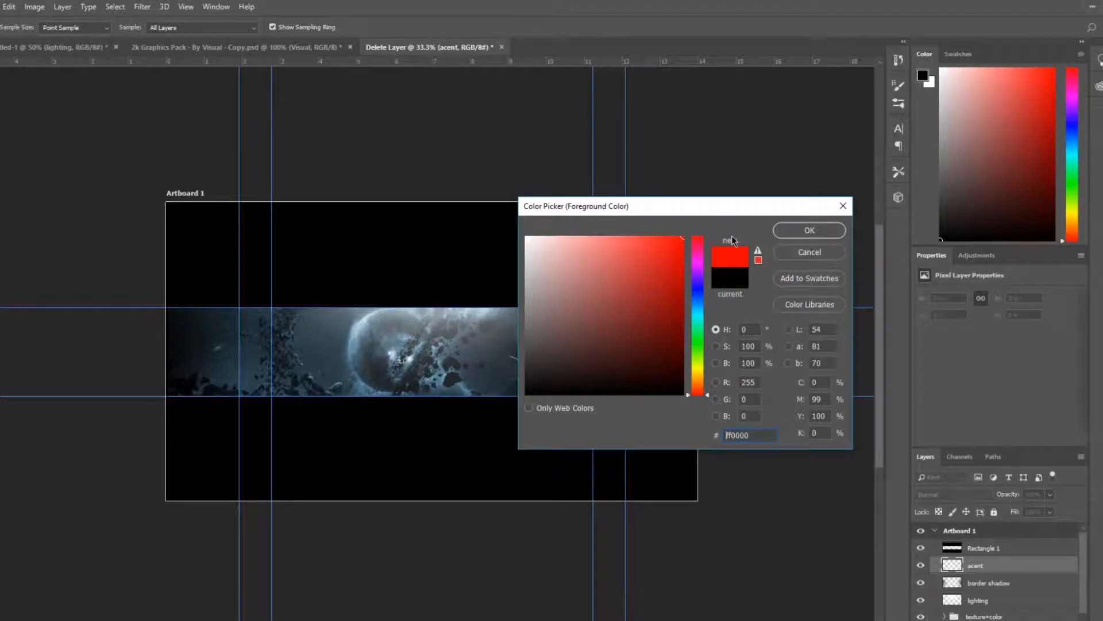
{"action": "left_click", "coordinate": [825, 230]}
Try painting a red sweep along the banner's bottom edge, undoing and clearing the strokes
{"action": "key", "text": "b"}
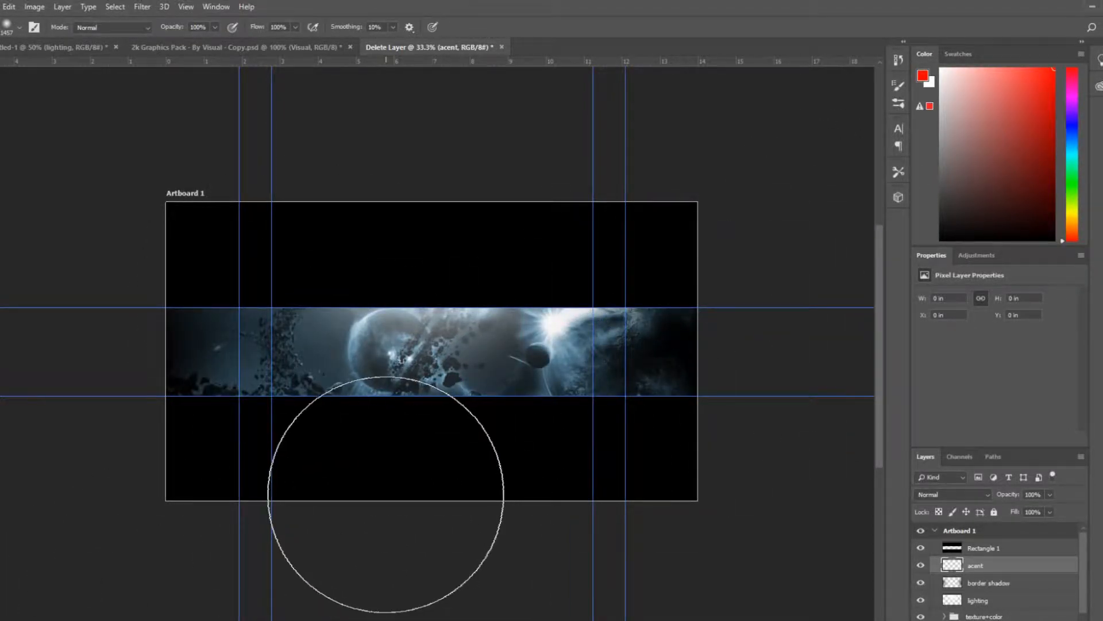
{"action": "left_click", "coordinate": [295, 519]}
{"action": "left_click_drag", "start_coordinate": [333, 519], "coordinate": [594, 525]}
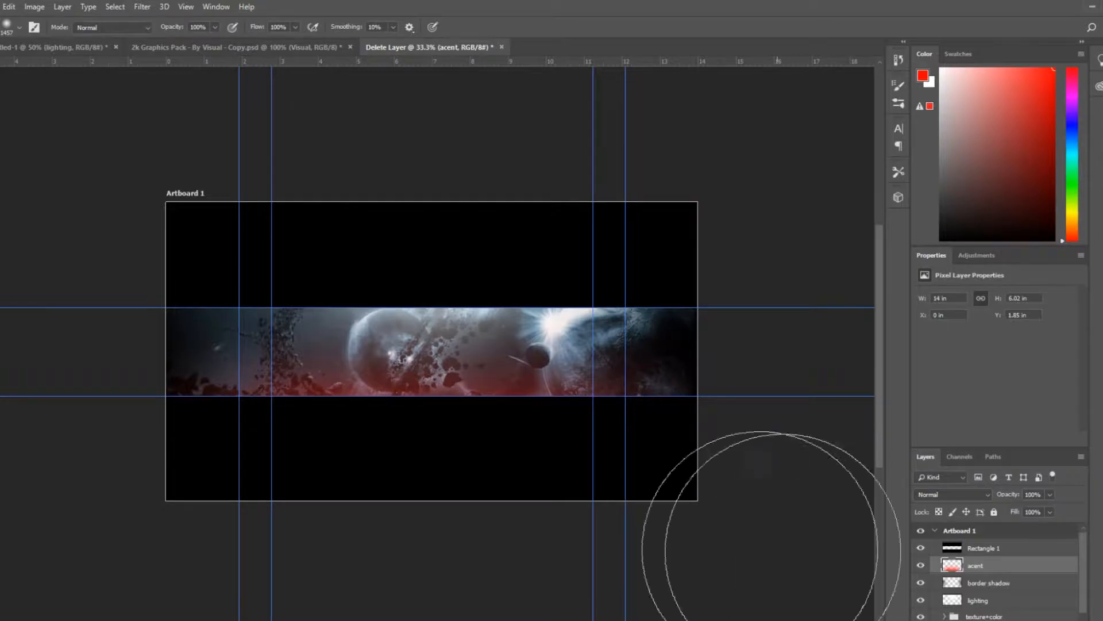
{"action": "key", "text": "ctrl+alt+z"}
{"action": "key", "text": "ctrl+alt+z"}
{"action": "key", "text": "ctrl+alt+z"}
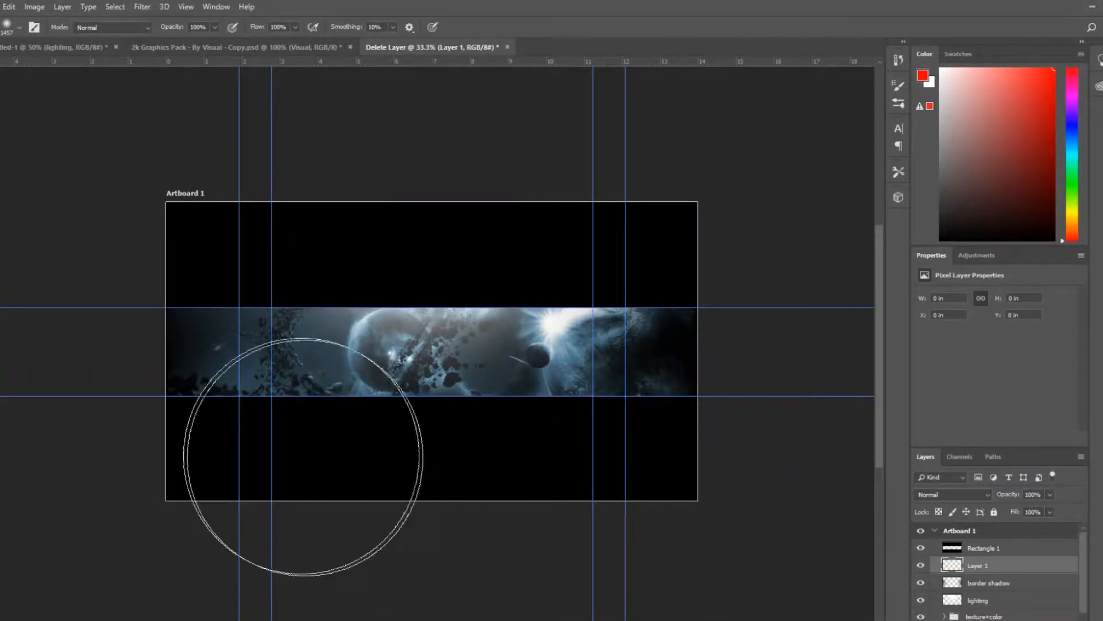
{"action": "mouse_move", "coordinate": [252, 521]}
{"action": "left_mouse_down"}
{"action": "mouse_move", "coordinate": [282, 537]}
{"action": "mouse_move", "coordinate": [374, 513]}
{"action": "mouse_move", "coordinate": [487, 532]}
{"action": "mouse_move", "coordinate": [577, 526]}
{"action": "mouse_move", "coordinate": [611, 504]}
{"action": "mouse_move", "coordinate": [707, 542]}
{"action": "left_mouse_up"}
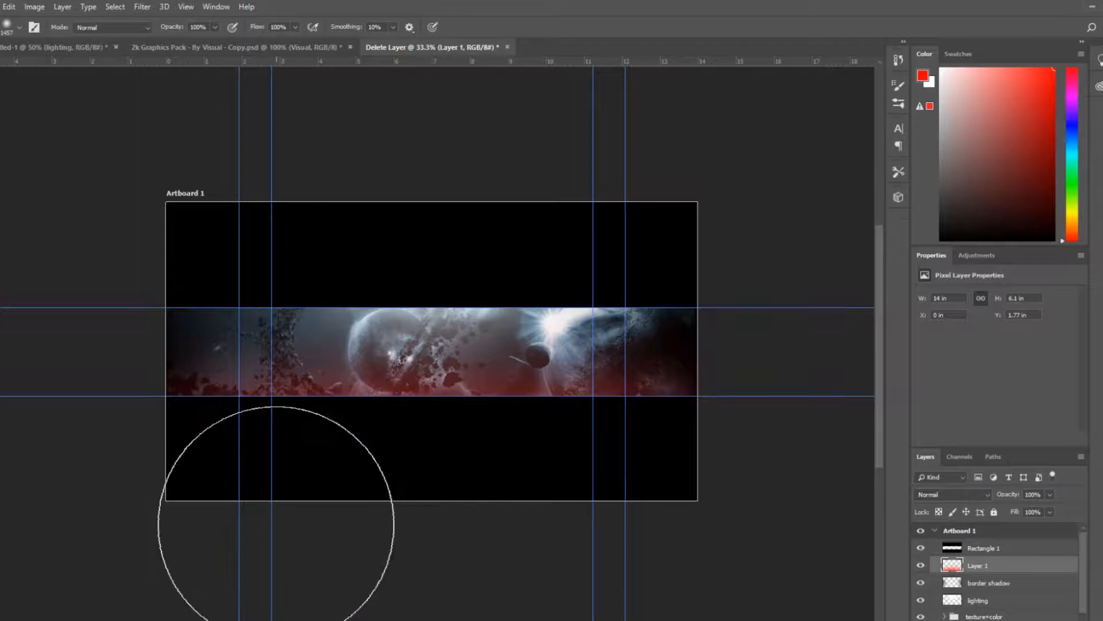
{"action": "key", "text": "Delete"}
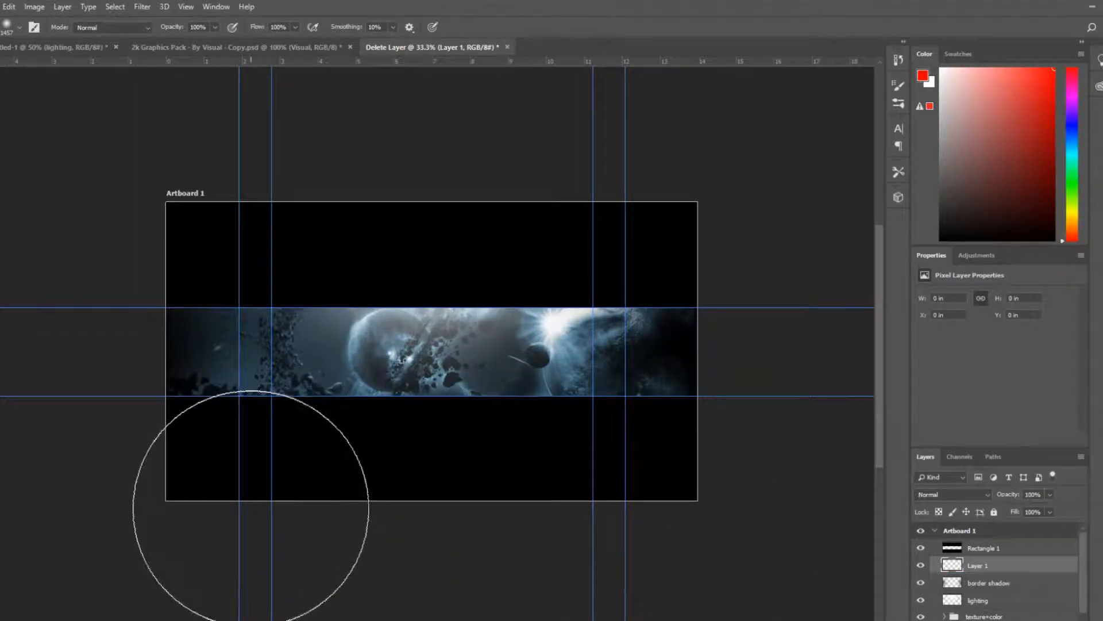
Paint soft red glow spots along the banner's bottom edge with the large brush
{"action": "left_click", "coordinate": [252, 527]}
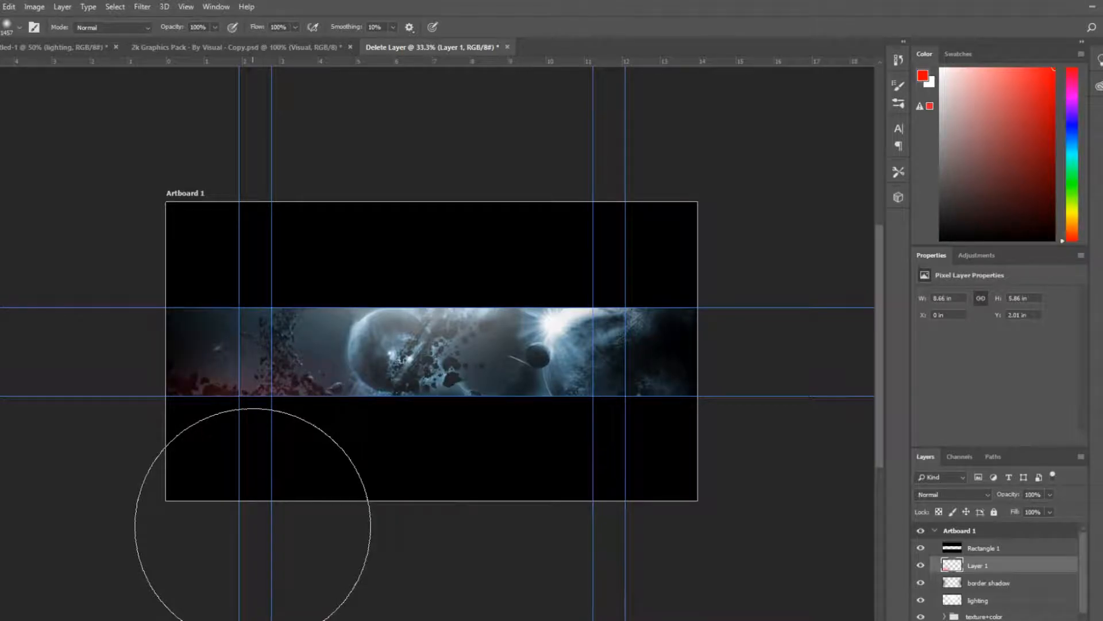
{"action": "left_click", "coordinate": [608, 529]}
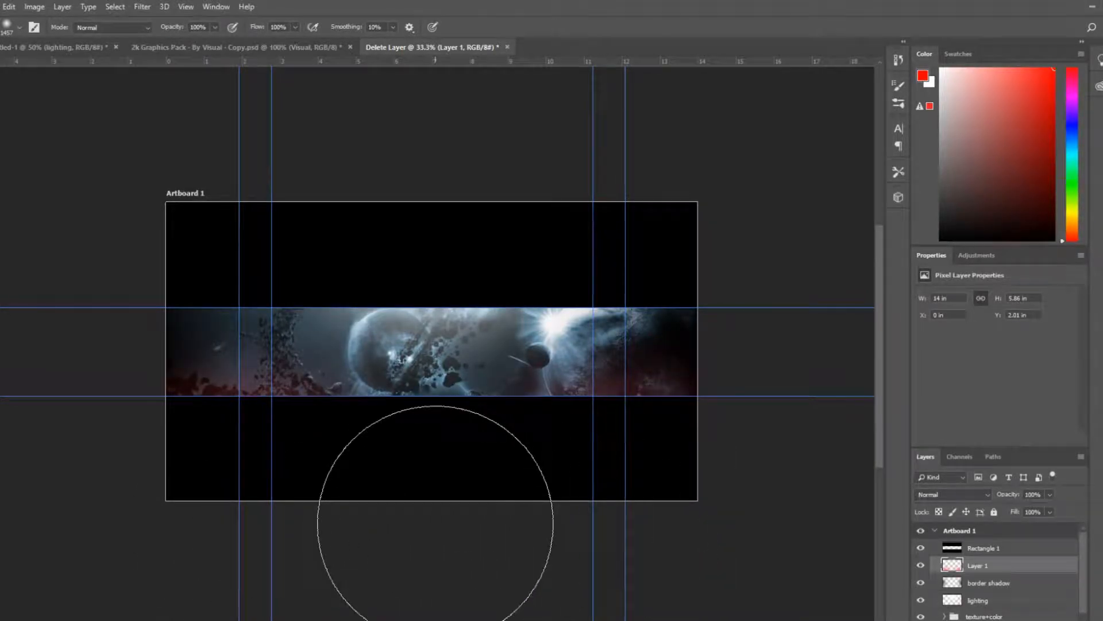
{"action": "left_click", "coordinate": [373, 515]}
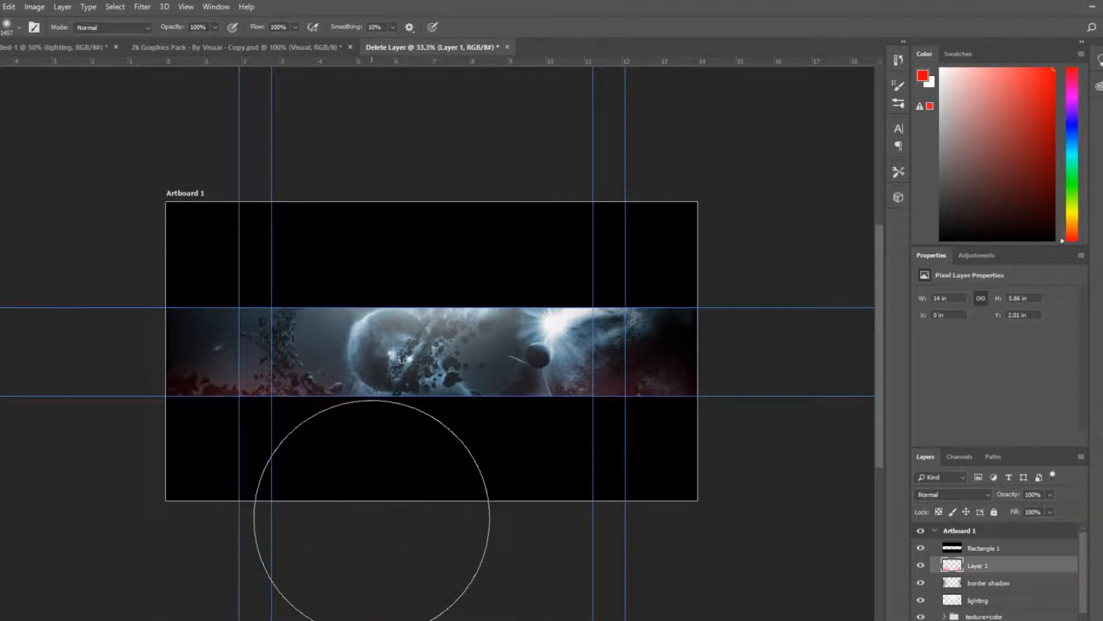
{"action": "left_click", "coordinate": [504, 516]}
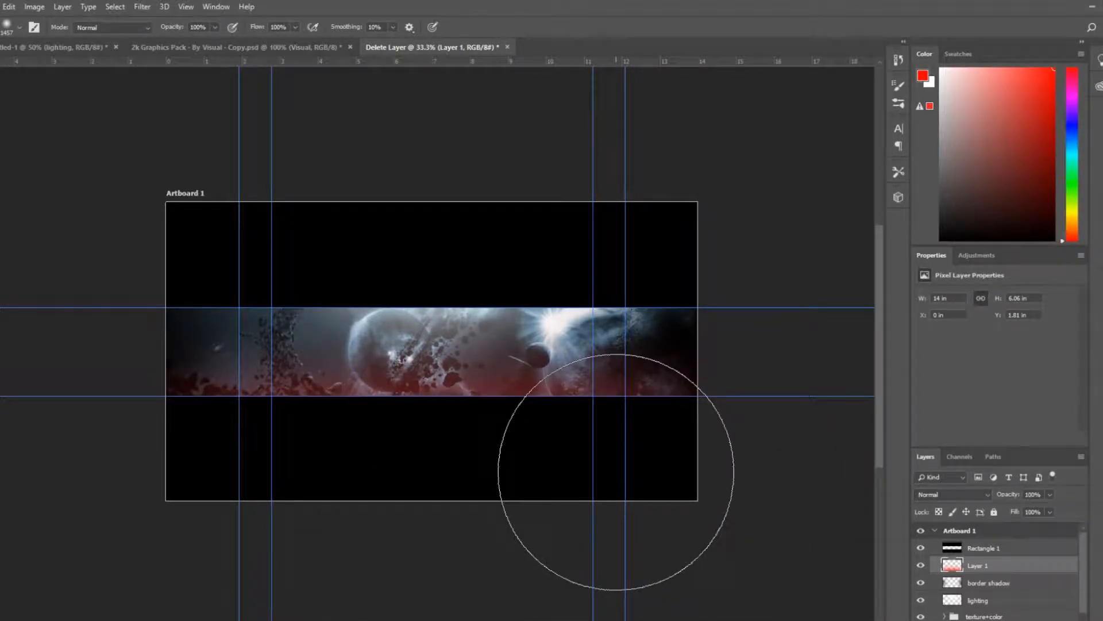
{"action": "key", "text": "ctrl+equal"}
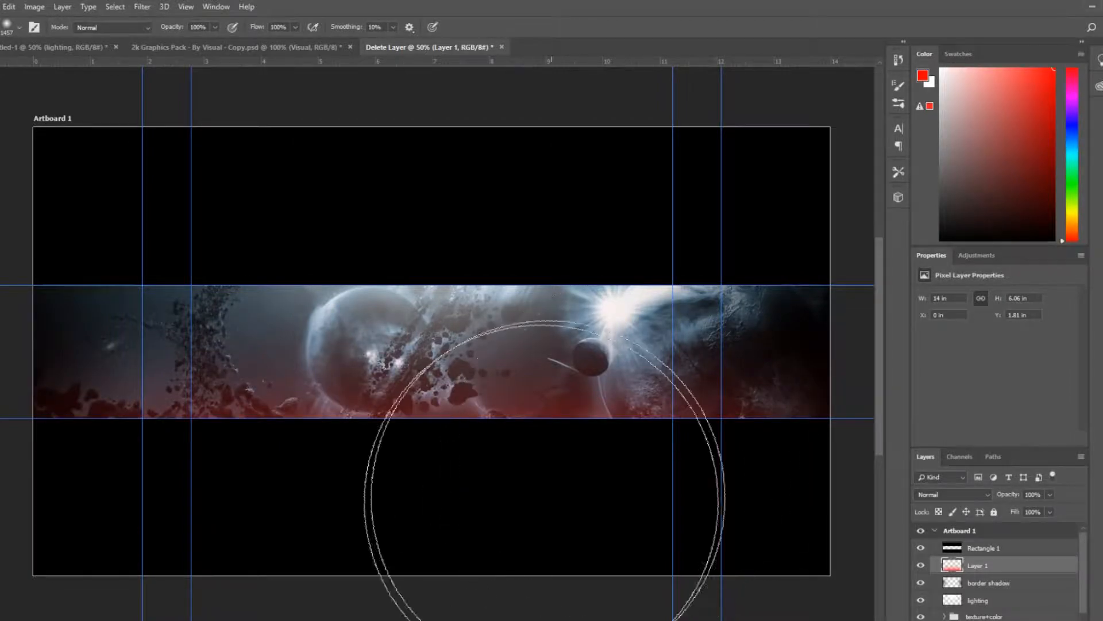
{"action": "left_click", "coordinate": [611, 613]}
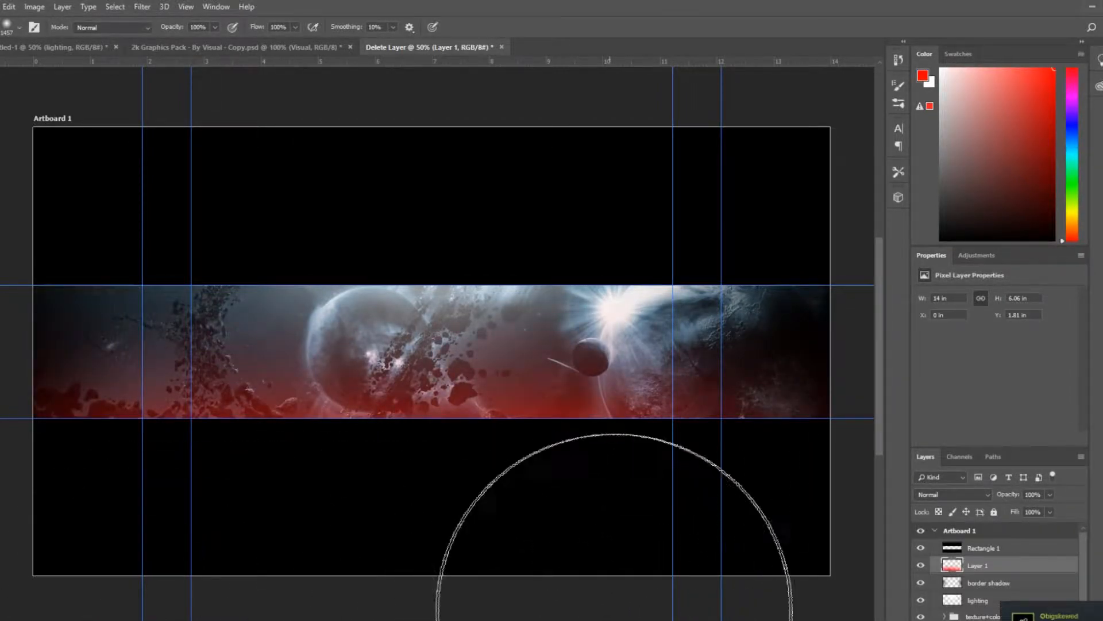
{"action": "left_click", "coordinate": [729, 613]}
{"action": "key", "text": "ctrl+minus"}
{"action": "key", "text": "ctrl+equal"}
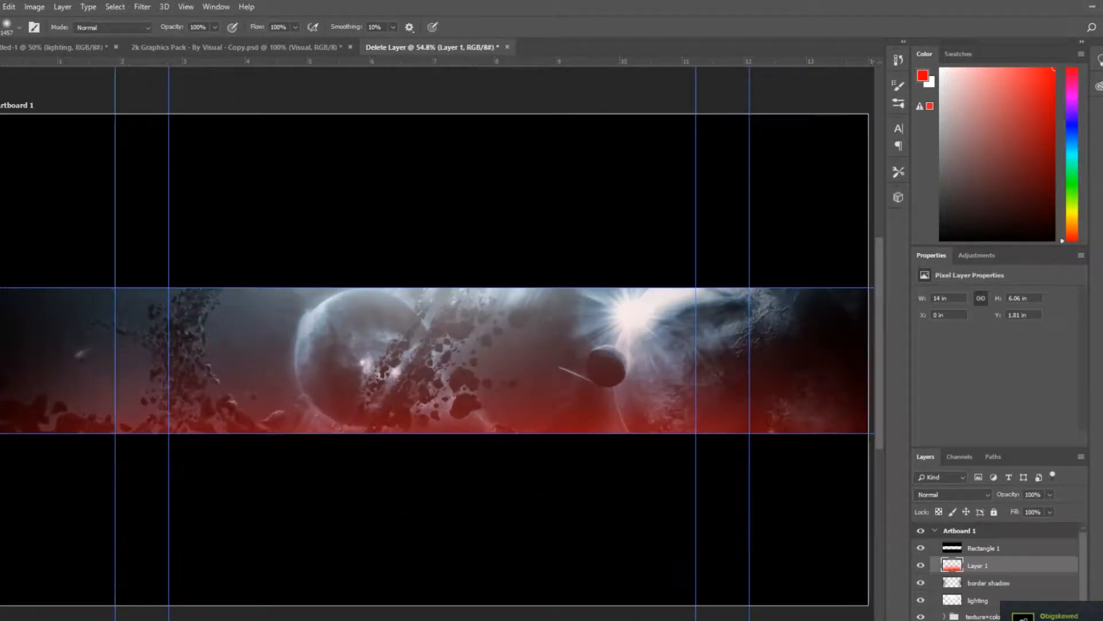
{"action": "key", "text": "ctrl+minus"}
{"action": "key", "text": "ctrl+minus"}
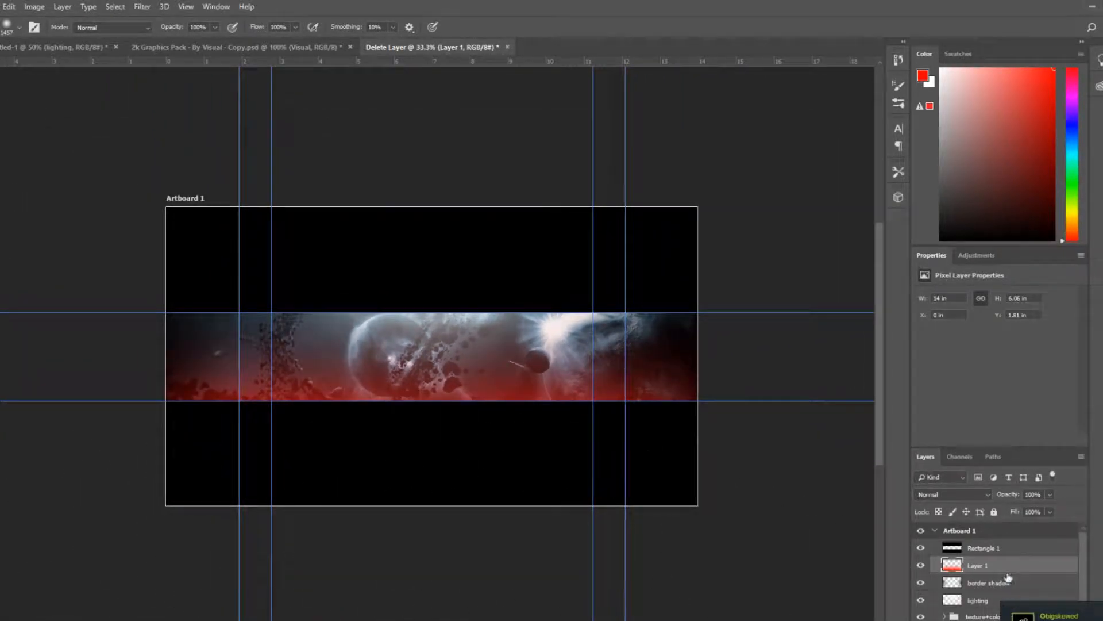
Clear the accent layer and repaint one broad red glow sweep along the banner's bottom edge
{"action": "key", "text": "Delete"}
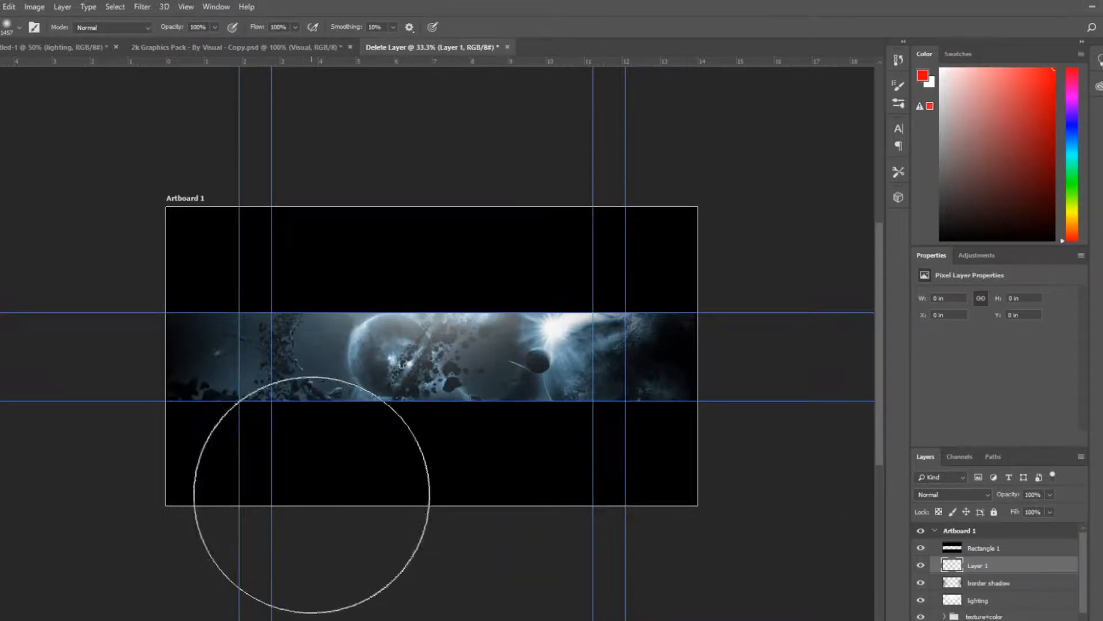
{"action": "left_click_drag", "start_coordinate": [253, 522], "coordinate": [547, 522]}
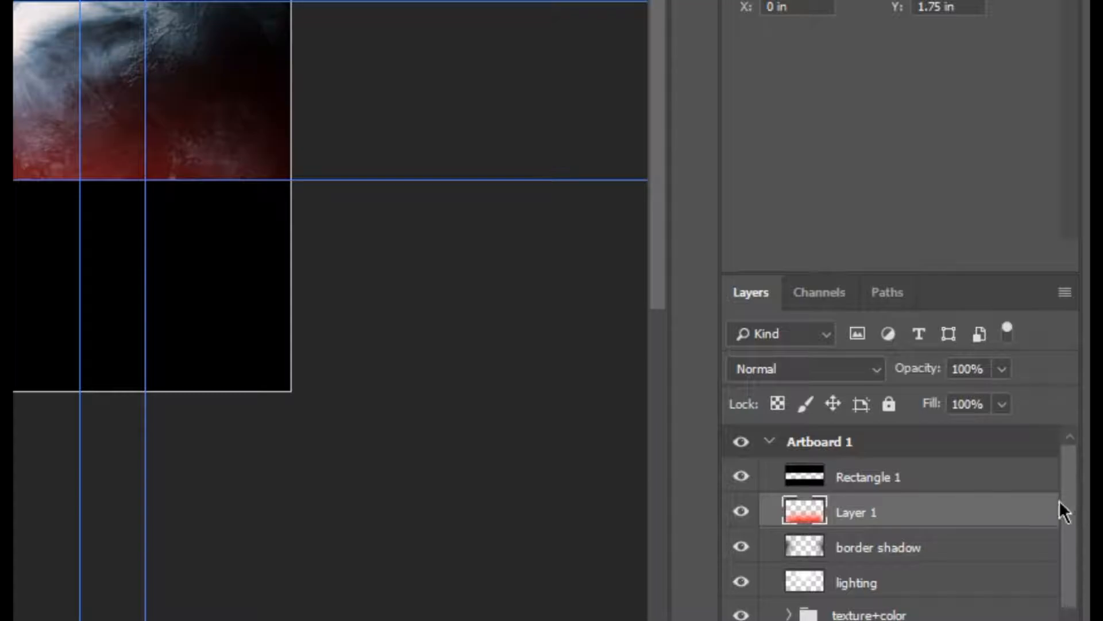
Group the red glow, border shadow and lighting layers into a group named "brush lighting"
{"action": "left_click_drag", "start_coordinate": [1085, 560], "coordinate": [1085, 568]}
{"action": "left_click_drag", "start_coordinate": [1073, 517], "coordinate": [1072, 515]}
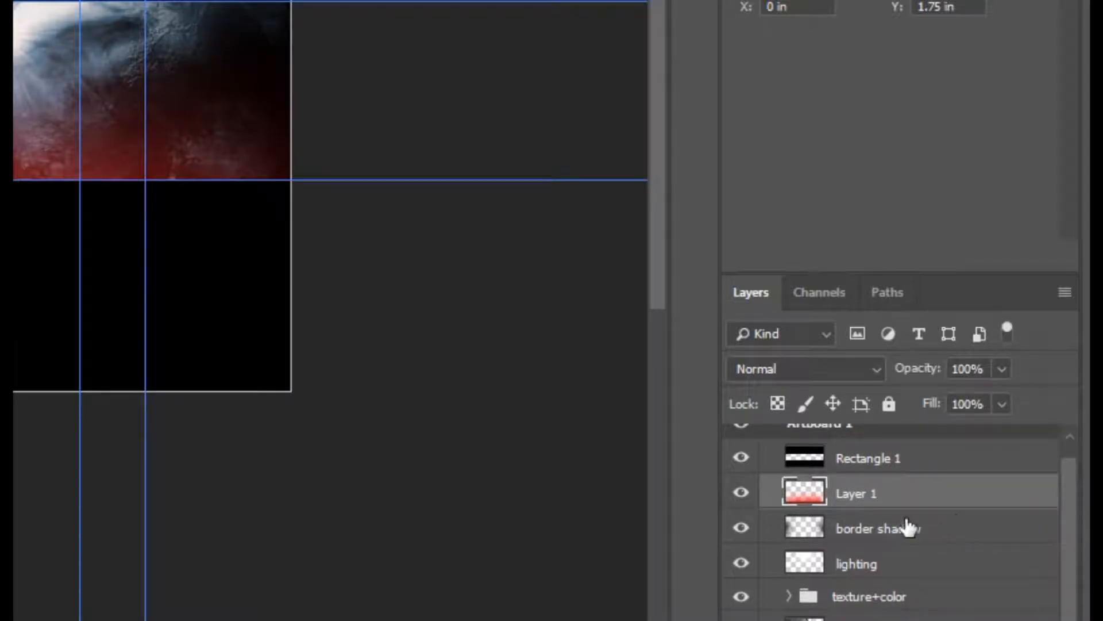
{"action": "left_click", "coordinate": [900, 569], "text": "shift"}
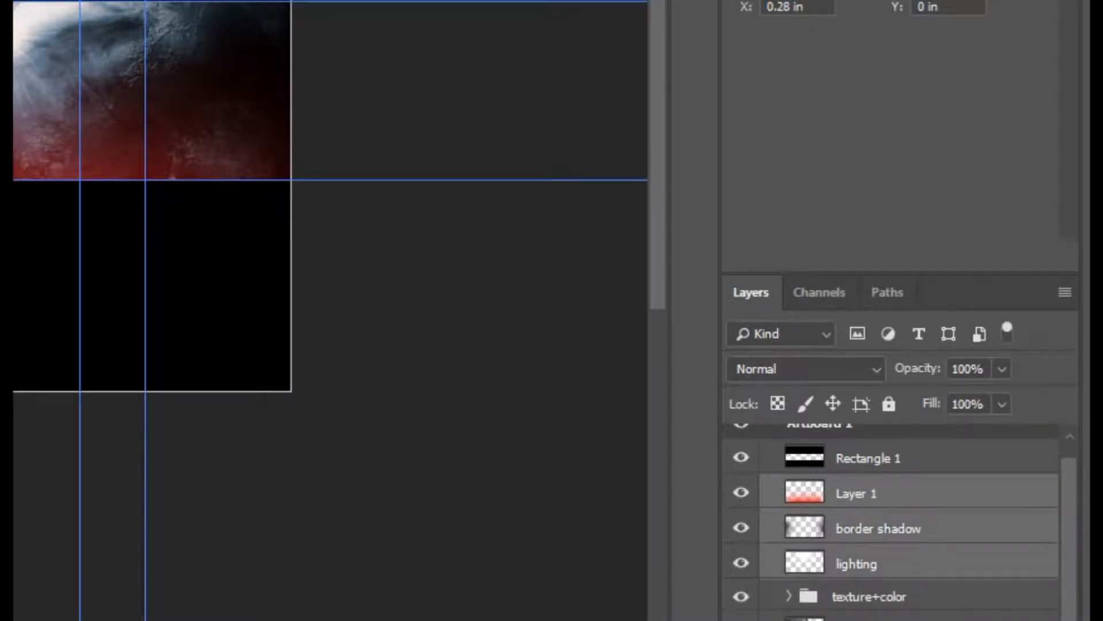
{"action": "key", "text": "ctrl+g"}
{"action": "double_click", "coordinate": [857, 509]}
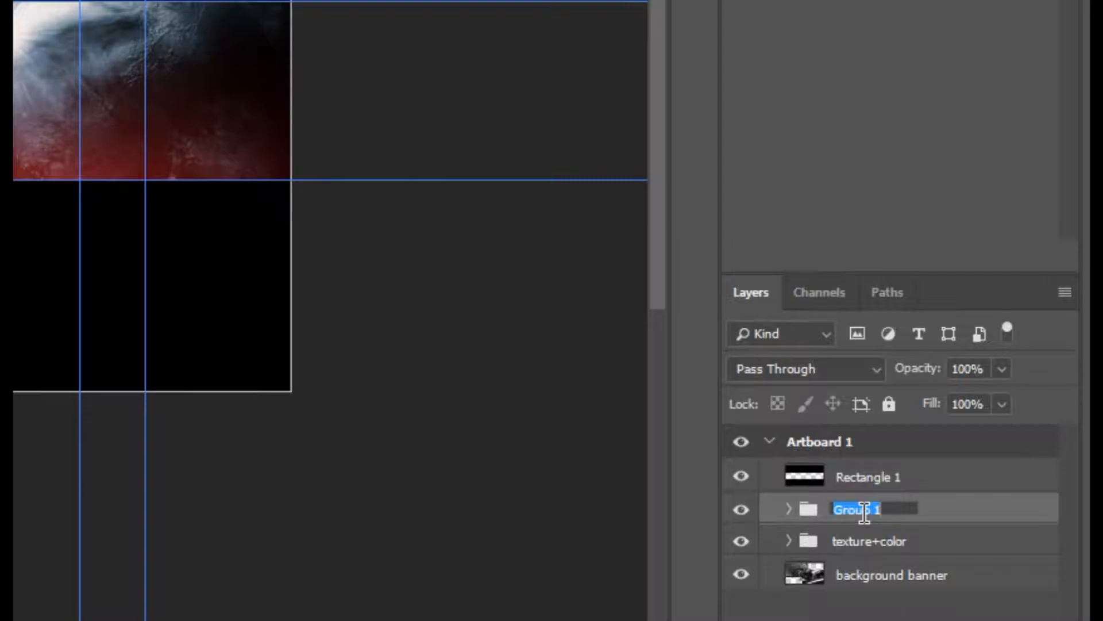
{"action": "type", "text": "brush"}
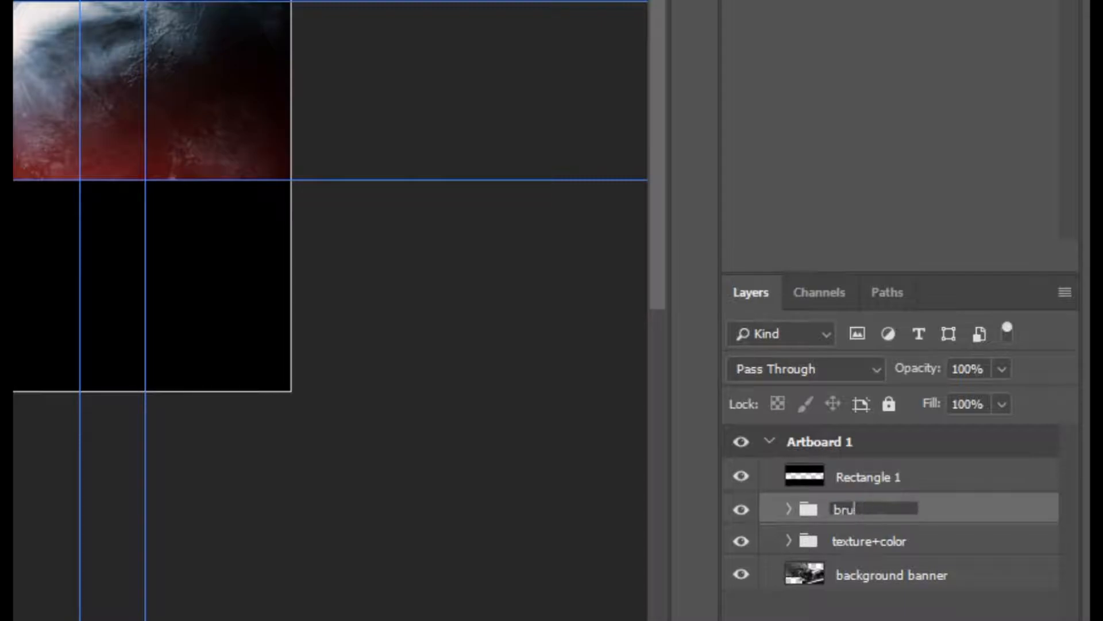
{"action": "type", "text": " lighting"}
{"action": "key", "text": "Return"}
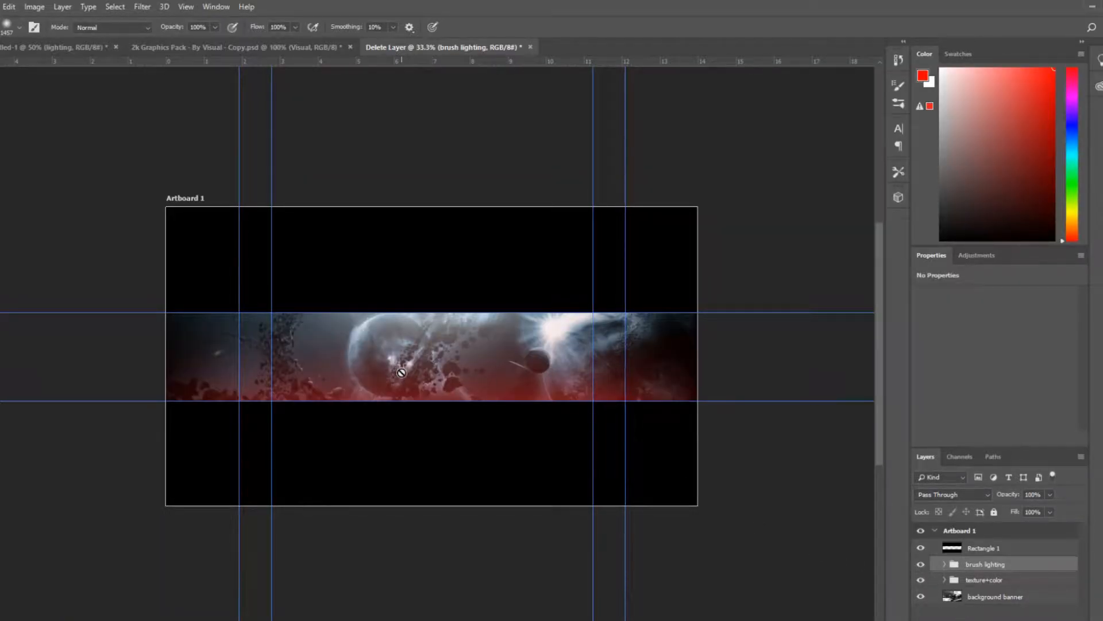
Create a new layer and add the WHY title in Perfect Dark (BRK) at 72 pt over the banner's centre
{"action": "key", "text": "ctrl+plus"}
{"action": "mouse_move", "coordinate": [452, 620]}
{"action": "left_mouse_down"}
{"action": "mouse_move", "coordinate": [429, 620]}
{"action": "mouse_move", "coordinate": [457, 620]}
{"action": "left_mouse_up"}
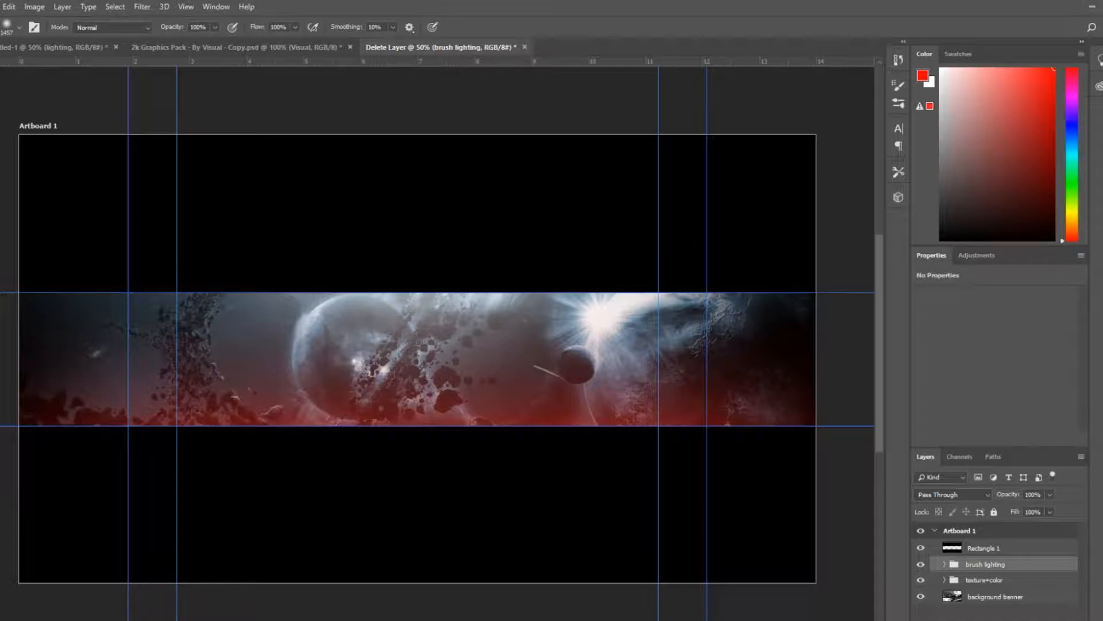
{"action": "key", "text": "ctrl+shift+alt+n"}
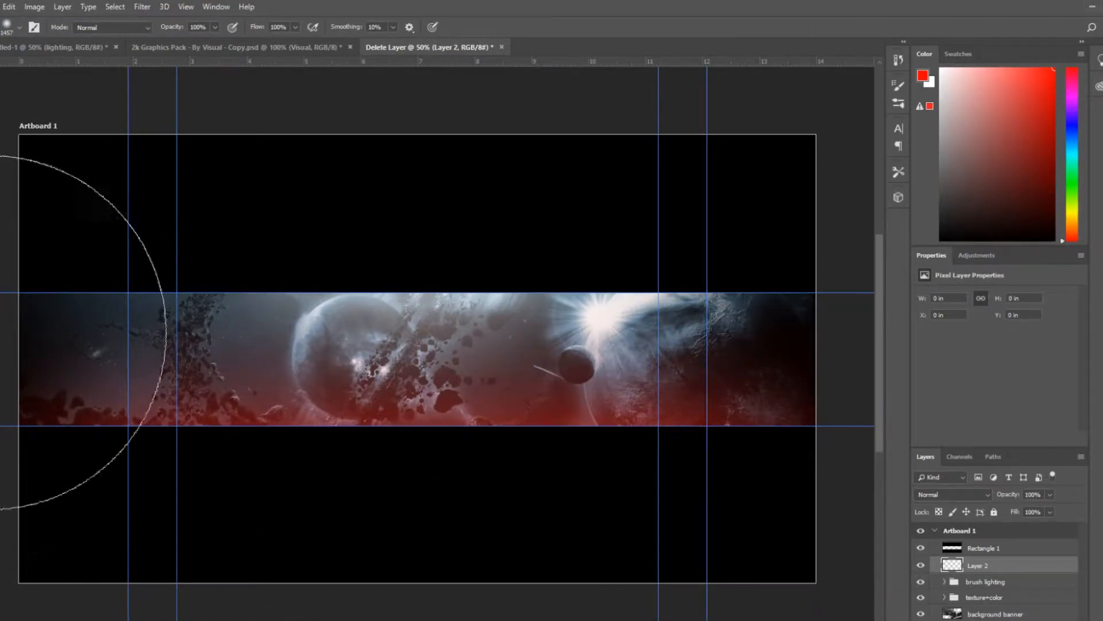
{"action": "key", "text": "t"}
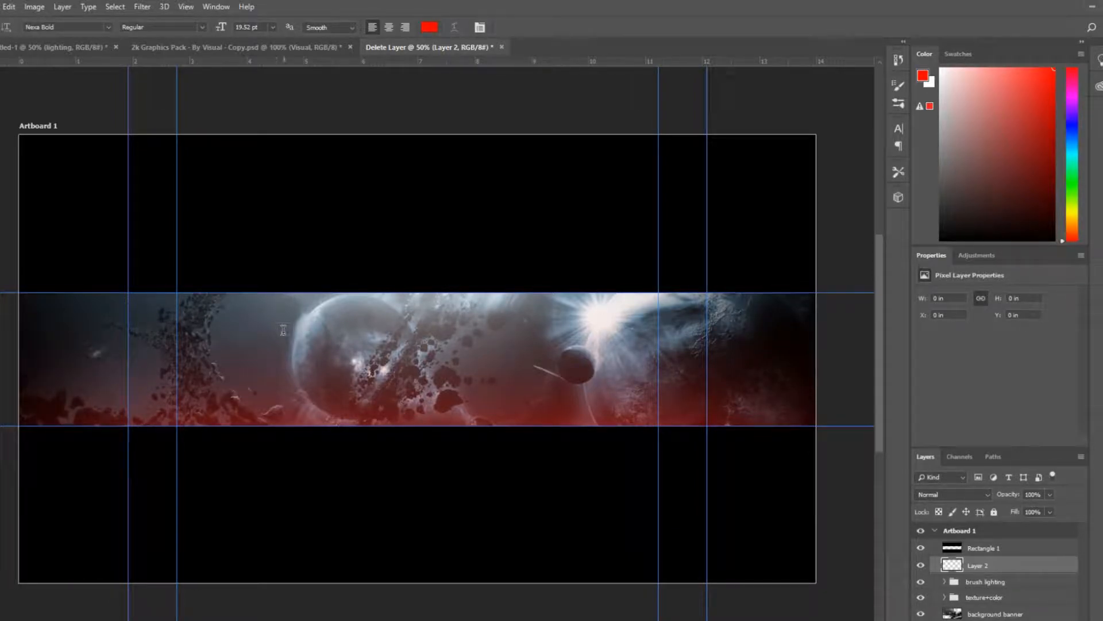
{"action": "left_click", "coordinate": [273, 27]}
{"action": "left_click", "coordinate": [265, 184]}
{"action": "left_click", "coordinate": [270, 363]}
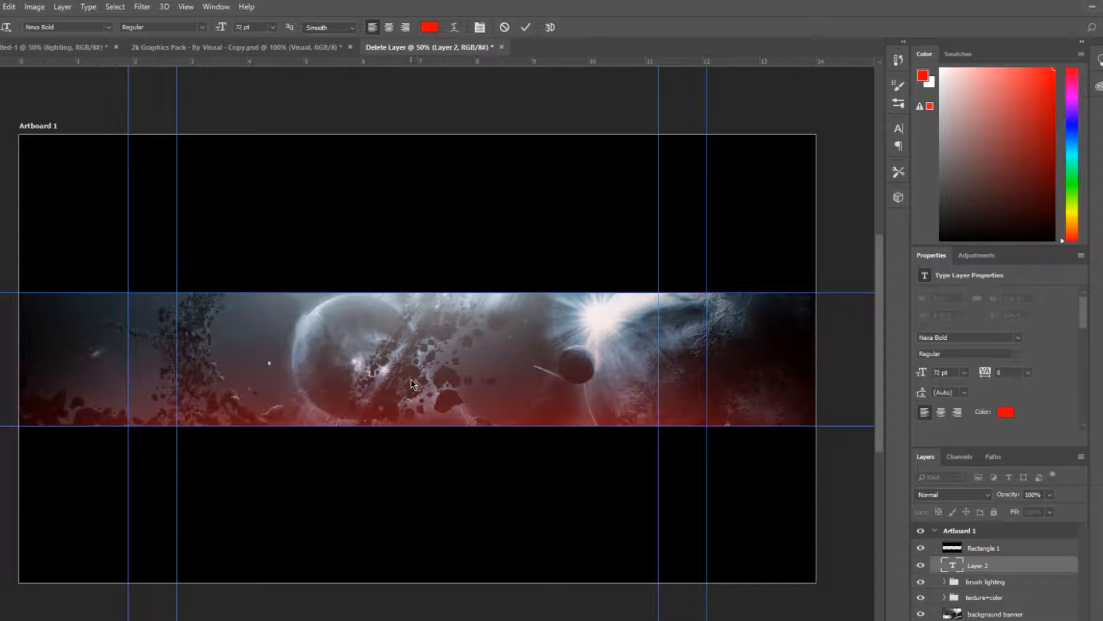
{"action": "left_click", "coordinate": [109, 27]}
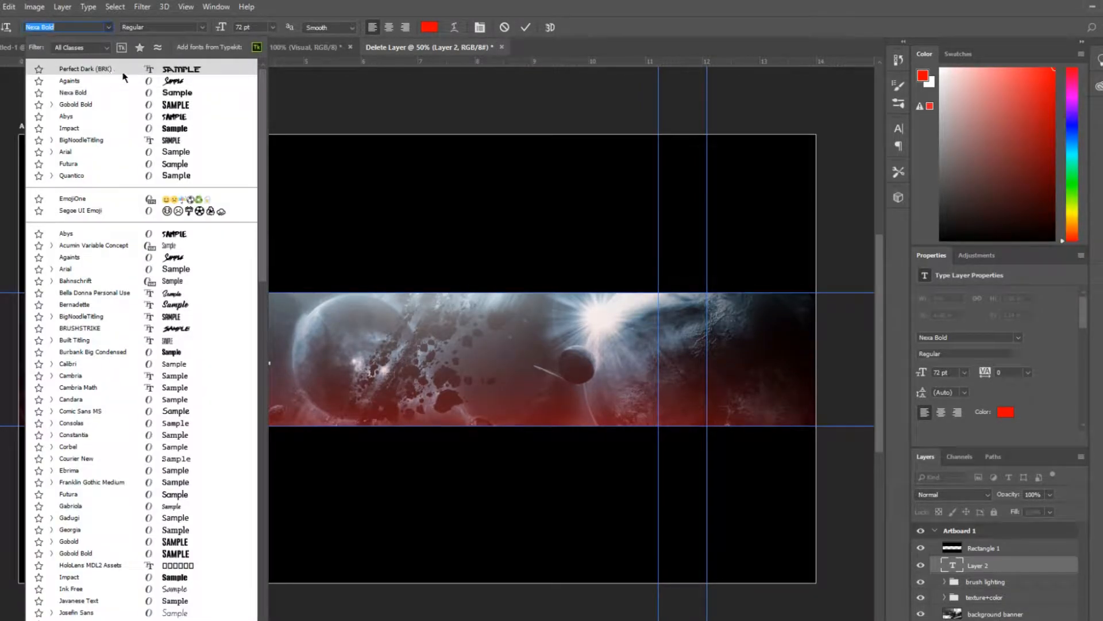
{"action": "left_click", "coordinate": [145, 73]}
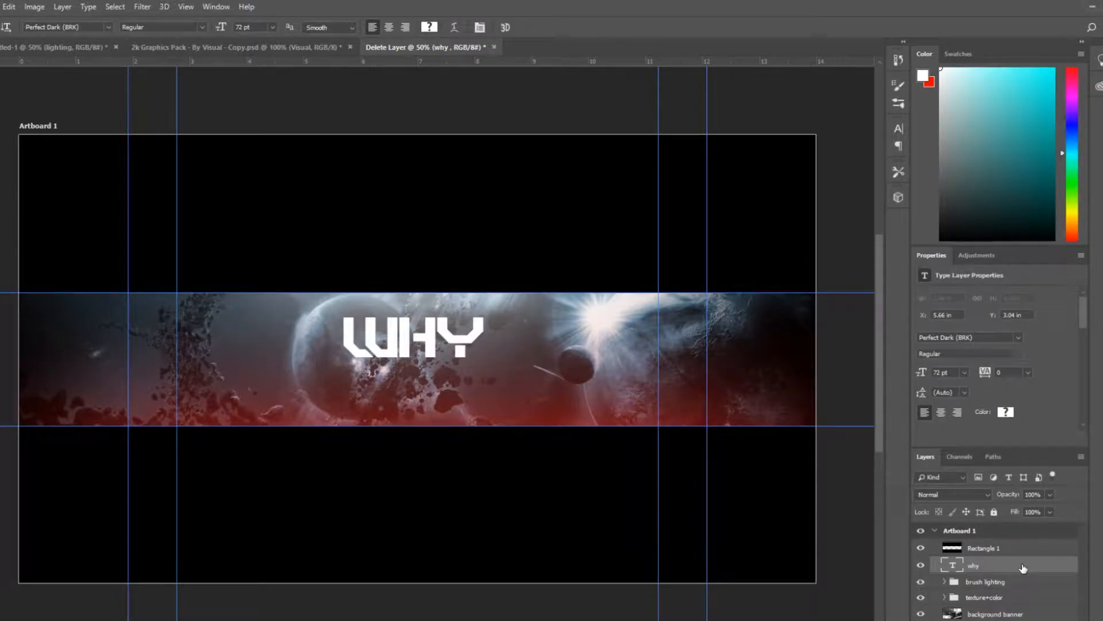
Centre the WHY title horizontally and vertically on the artboard, then move it slightly upward
{"action": "key", "text": "ctrl+a"}
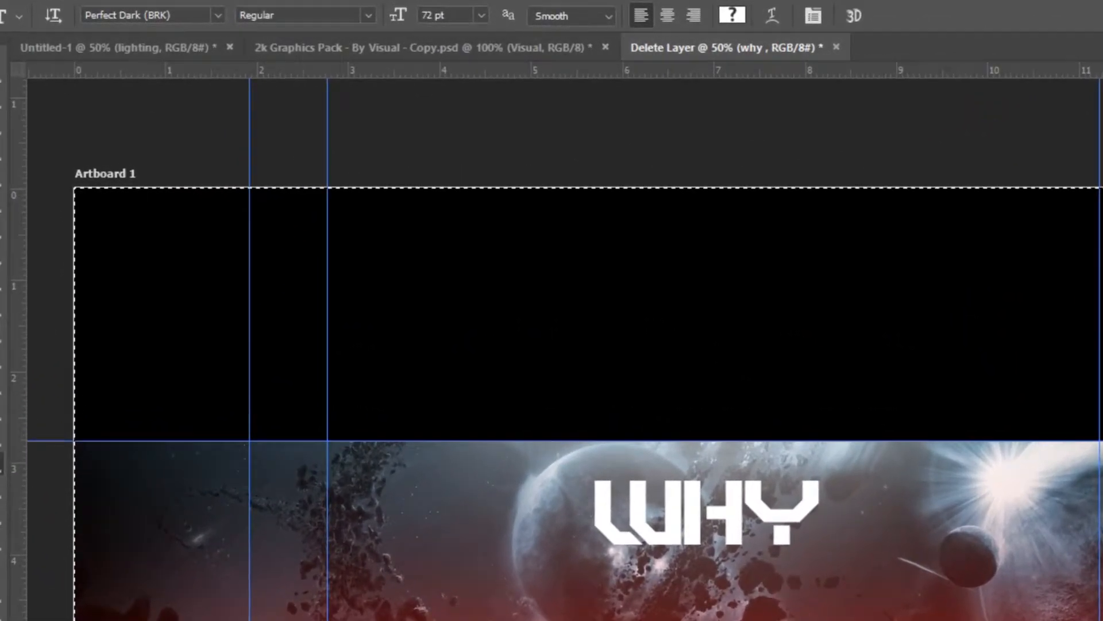
{"action": "left_click", "coordinate": [11, 87]}
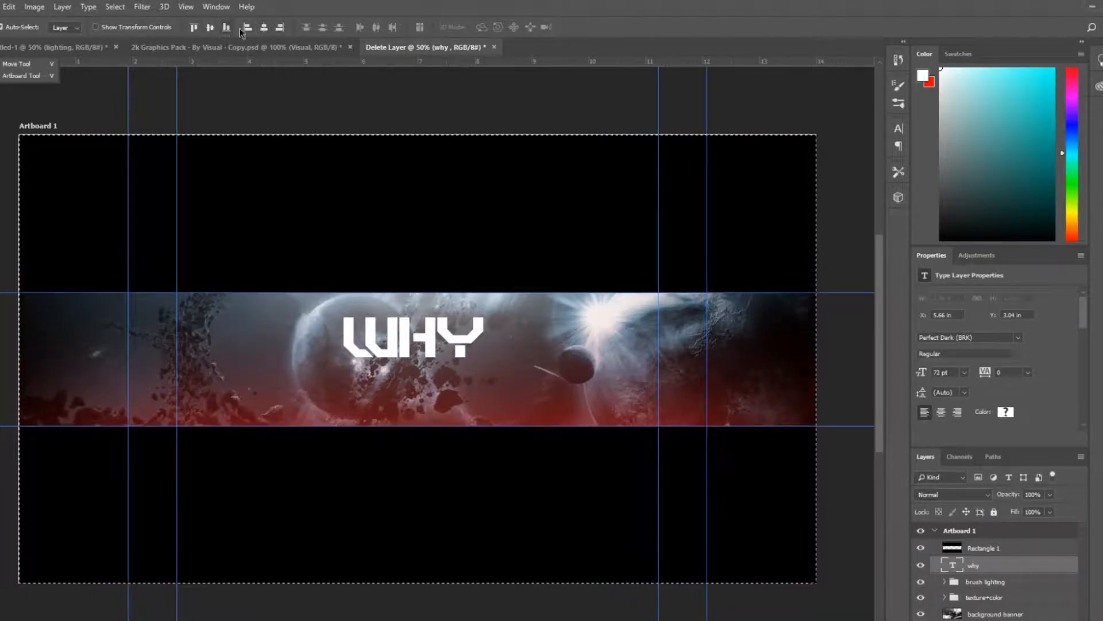
{"action": "left_click", "coordinate": [263, 29]}
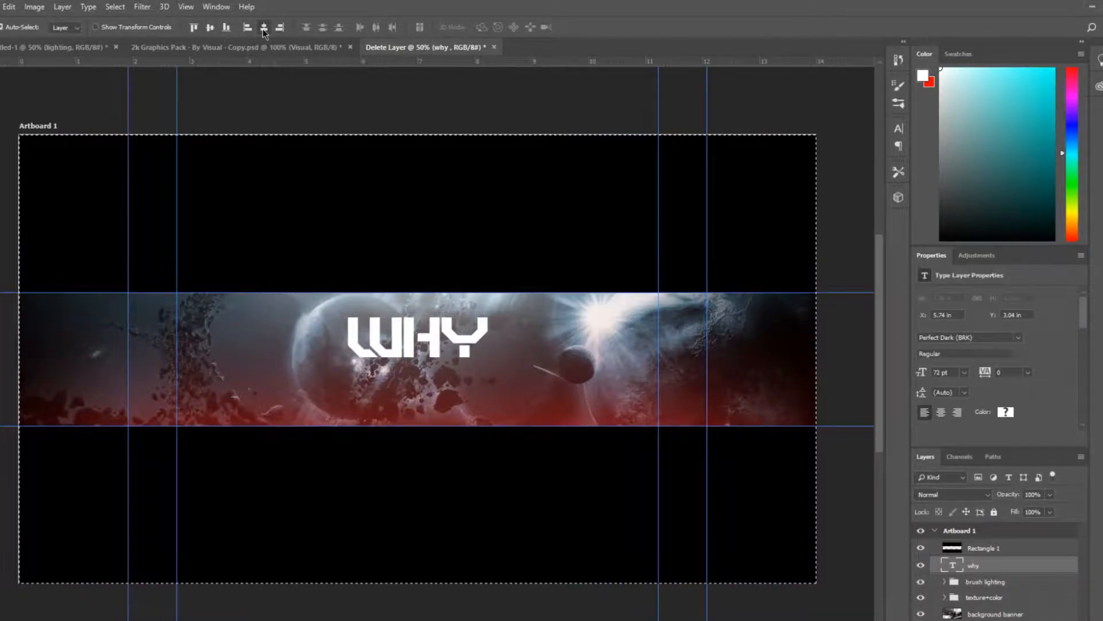
{"action": "left_click", "coordinate": [209, 29]}
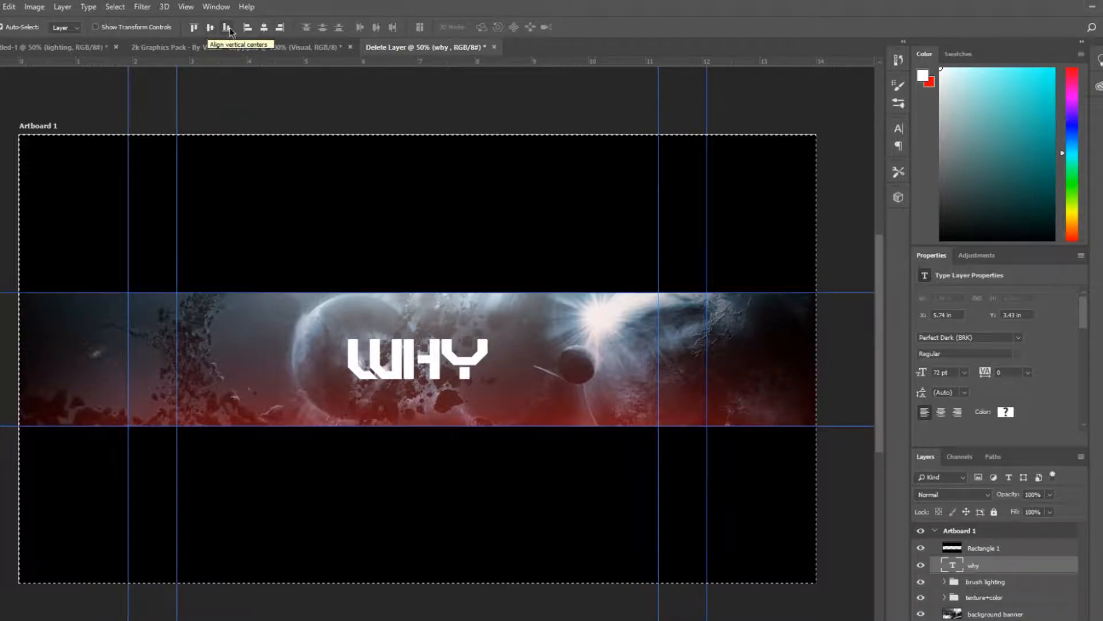
{"action": "left_click", "coordinate": [227, 28]}
{"action": "left_click", "coordinate": [194, 27]}
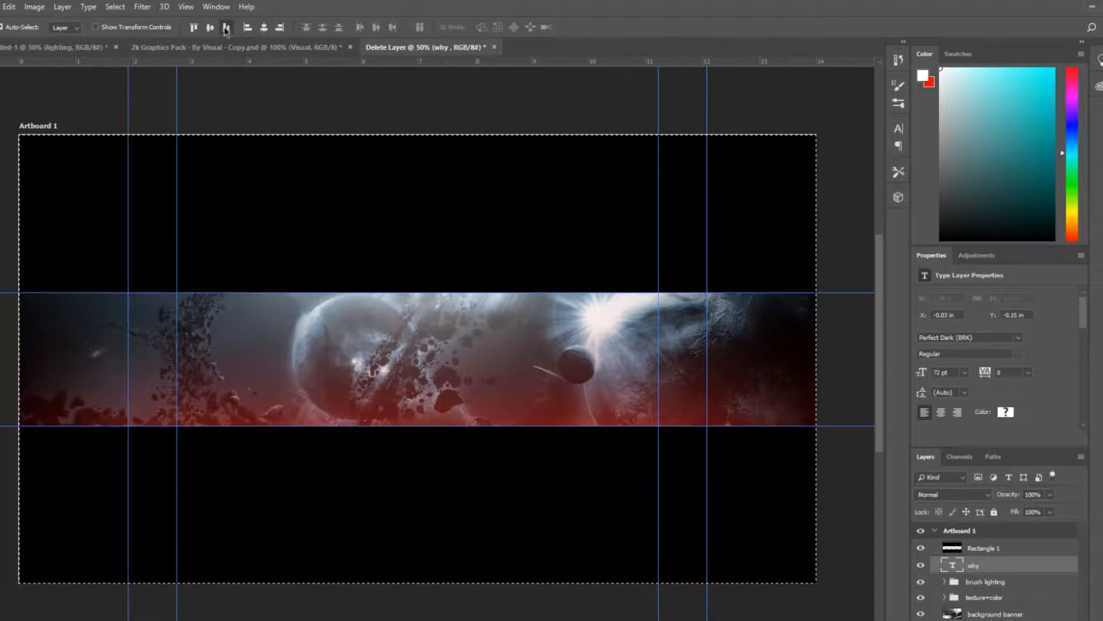
{"action": "left_click", "coordinate": [214, 27]}
{"action": "key", "text": "ctrl+d"}
{"action": "left_click", "coordinate": [970, 568], "text": "ctrl"}
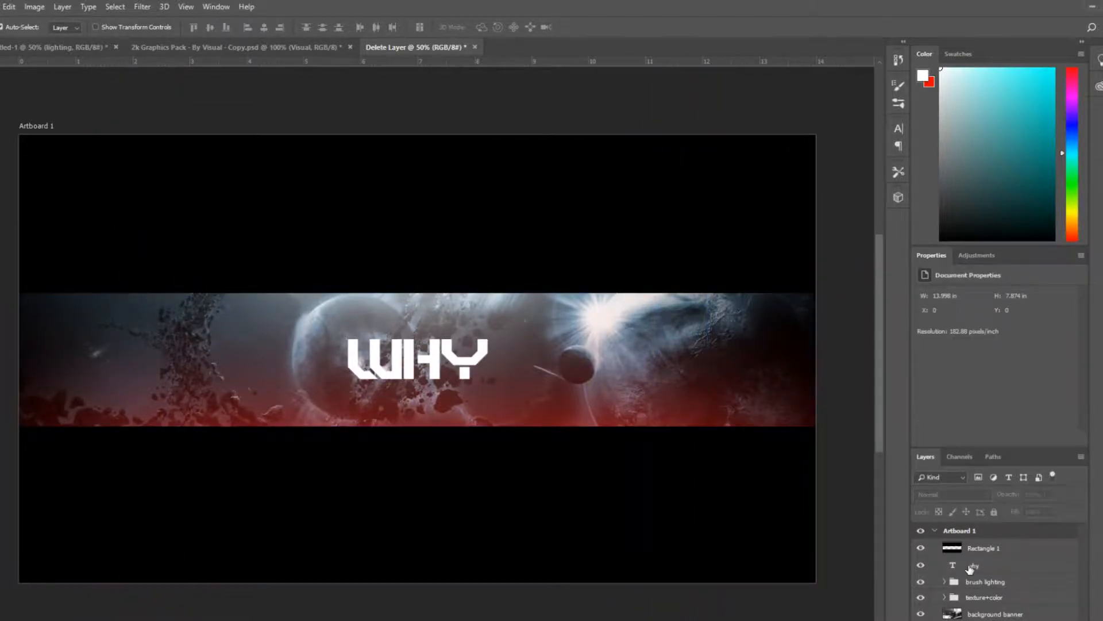
{"action": "left_click_drag", "start_coordinate": [416, 366], "coordinate": [417, 345]}
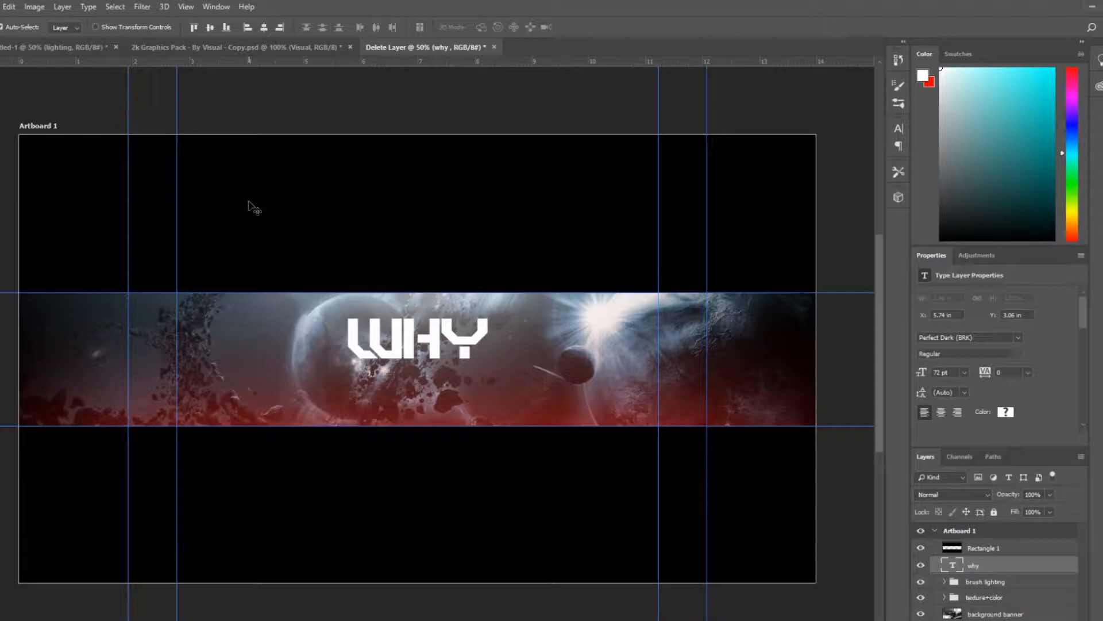
Try enabling gradient overlay, pattern overlay and drop shadow effects on the title, then switch them all off again
{"action": "double_click", "coordinate": [1007, 569]}
{"action": "left_click", "coordinate": [616, 322]}
{"action": "left_click", "coordinate": [616, 306]}
{"action": "left_click", "coordinate": [616, 291]}
{"action": "left_click", "coordinate": [616, 273]}
{"action": "left_click", "coordinate": [616, 257]}
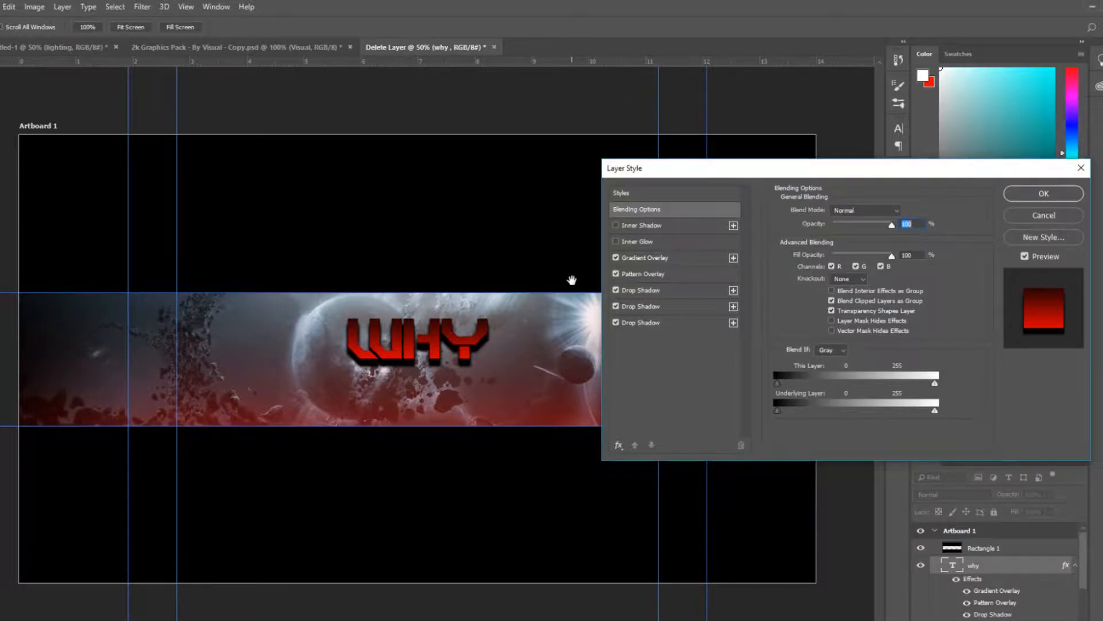
{"action": "left_click", "coordinate": [626, 259]}
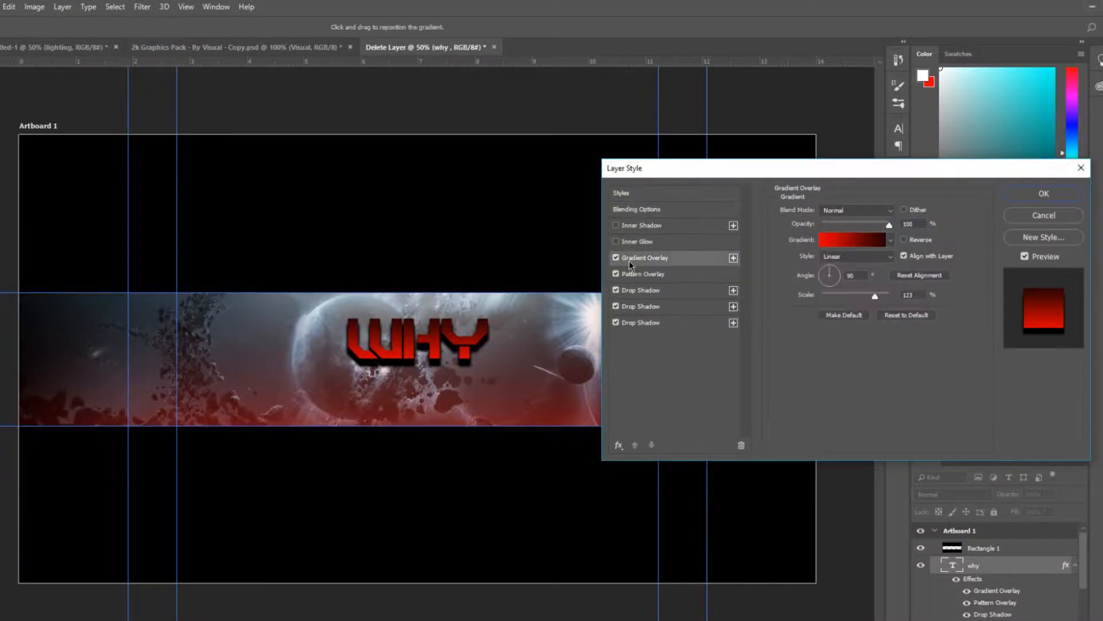
{"action": "left_click", "coordinate": [616, 257]}
{"action": "left_click", "coordinate": [618, 275]}
{"action": "left_click", "coordinate": [616, 274]}
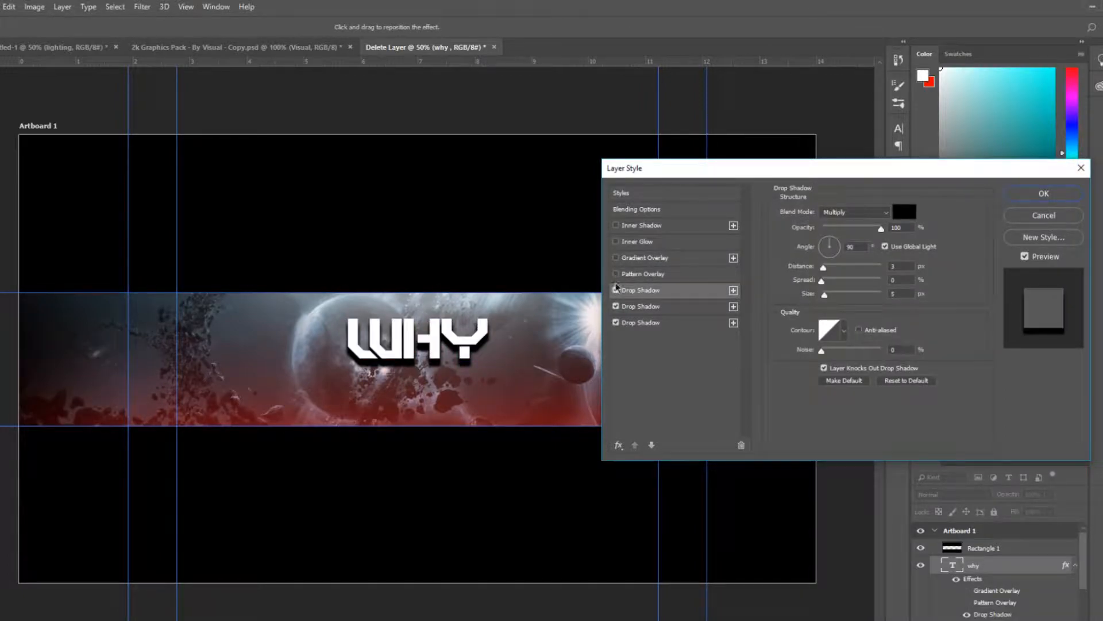
{"action": "left_click", "coordinate": [616, 290]}
{"action": "left_click", "coordinate": [616, 306]}
{"action": "left_click", "coordinate": [616, 322]}
{"action": "key", "text": "Return"}
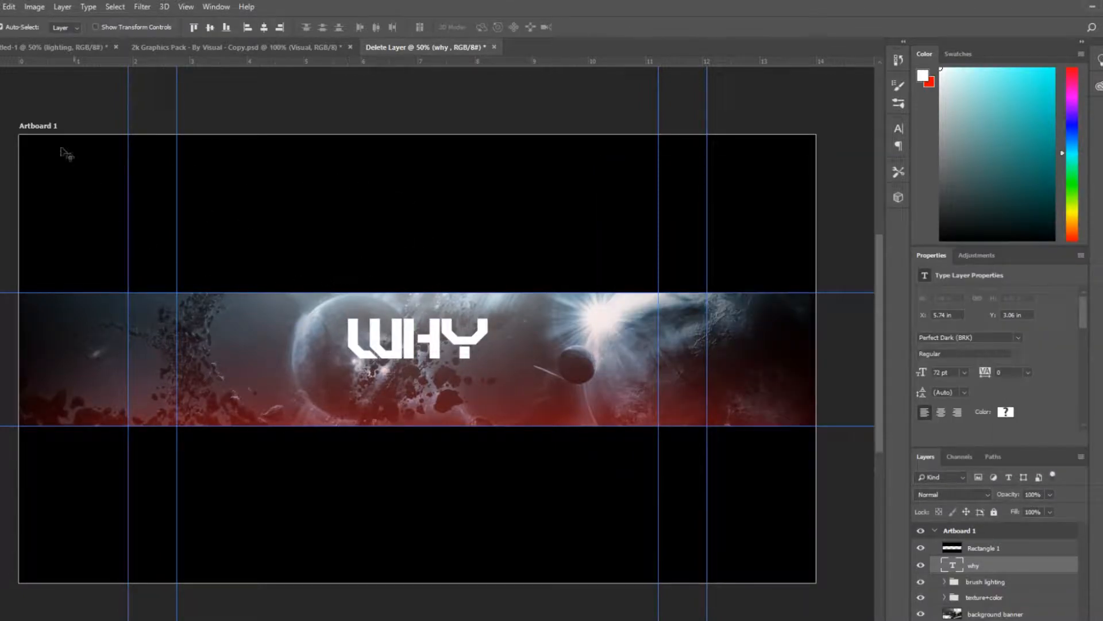
Switch to the 2k Graphics Pack document and show its Layer Styles group
{"action": "left_click", "coordinate": [188, 53]}
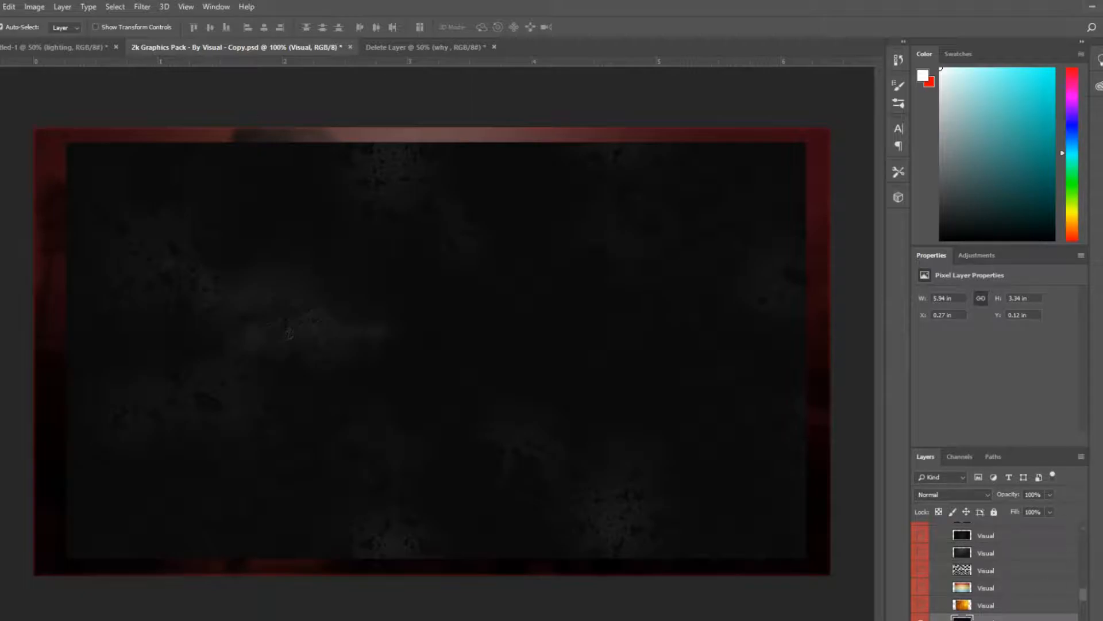
{"action": "left_click", "coordinate": [921, 618]}
{"action": "scroll", "coordinate": [1020, 616], "scroll_direction": "up", "scroll_amount": 5}
{"action": "scroll", "coordinate": [954, 607], "scroll_direction": "down", "scroll_amount": 5}
{"action": "scroll", "coordinate": [948, 601], "scroll_direction": "down", "scroll_amount": 3}
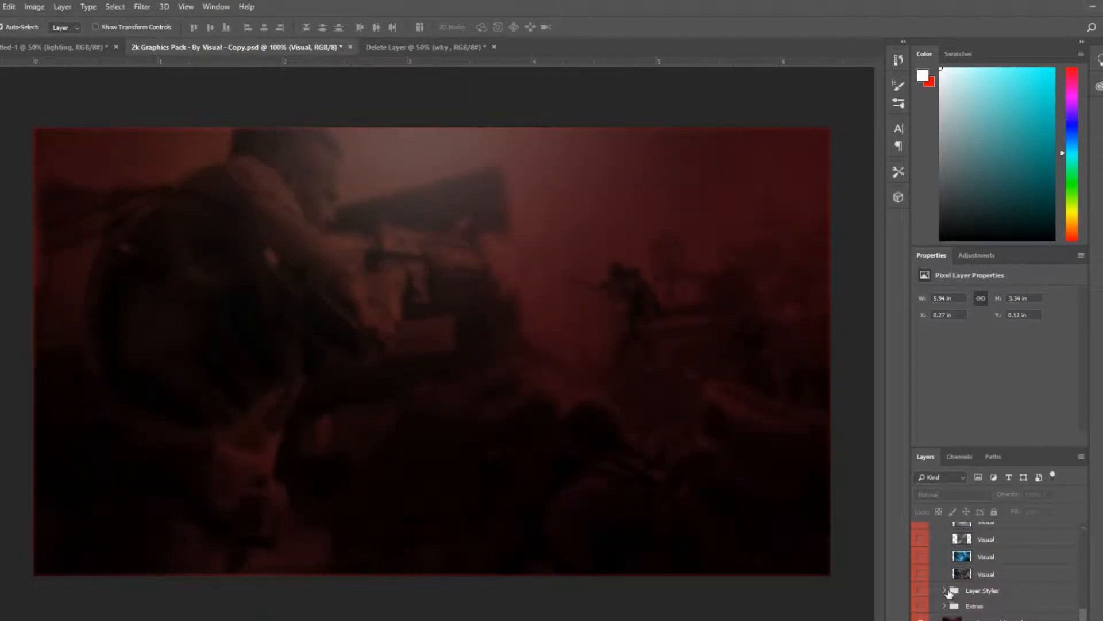
{"action": "left_click", "coordinate": [954, 590]}
{"action": "left_click", "coordinate": [944, 590]}
{"action": "left_click", "coordinate": [921, 590]}
Copy the layer style from the Layer Style 1 text layer
{"action": "scroll", "coordinate": [1022, 595], "scroll_direction": "down", "scroll_amount": 2}
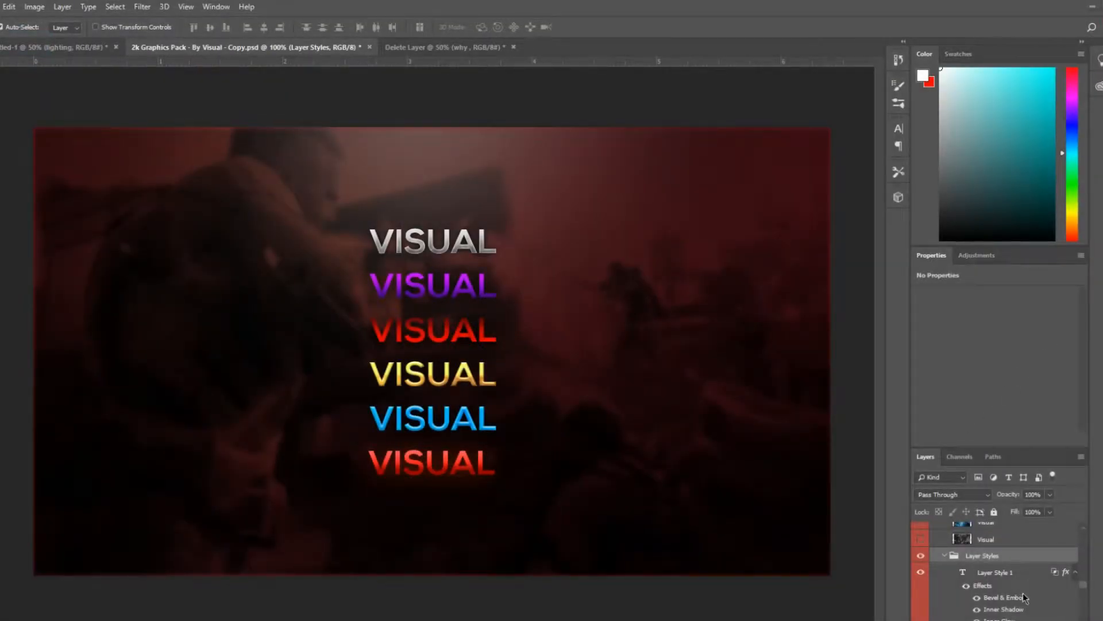
{"action": "left_click_drag", "start_coordinate": [1085, 584], "coordinate": [1085, 584]}
{"action": "left_click", "coordinate": [1034, 573]}
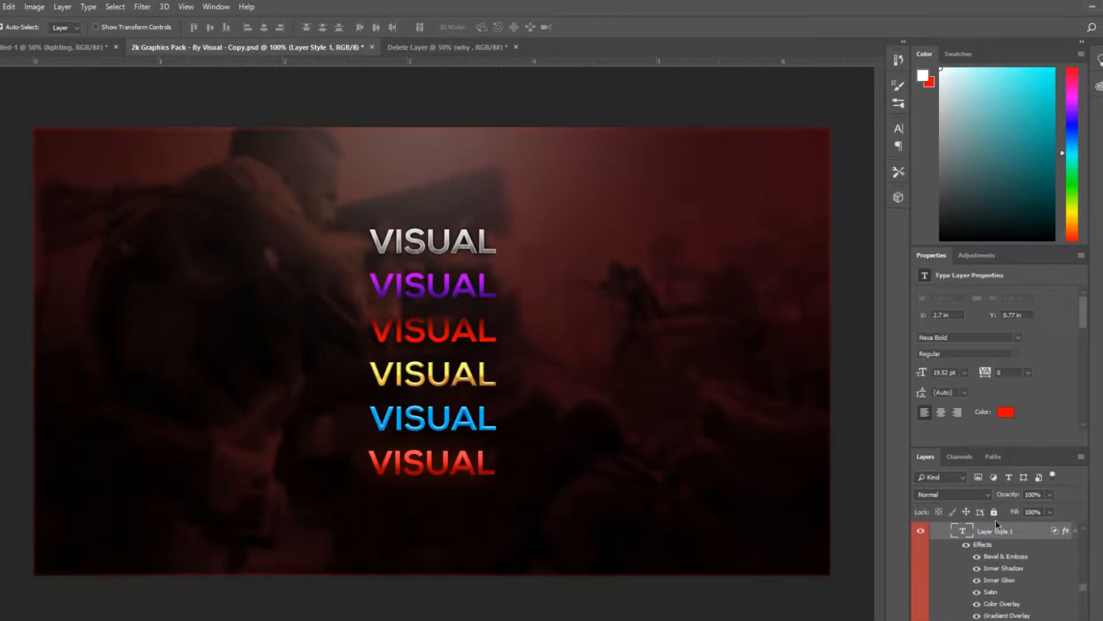
{"action": "left_click", "coordinate": [921, 533]}
{"action": "left_click", "coordinate": [920, 531]}
{"action": "right_click", "coordinate": [971, 530]}
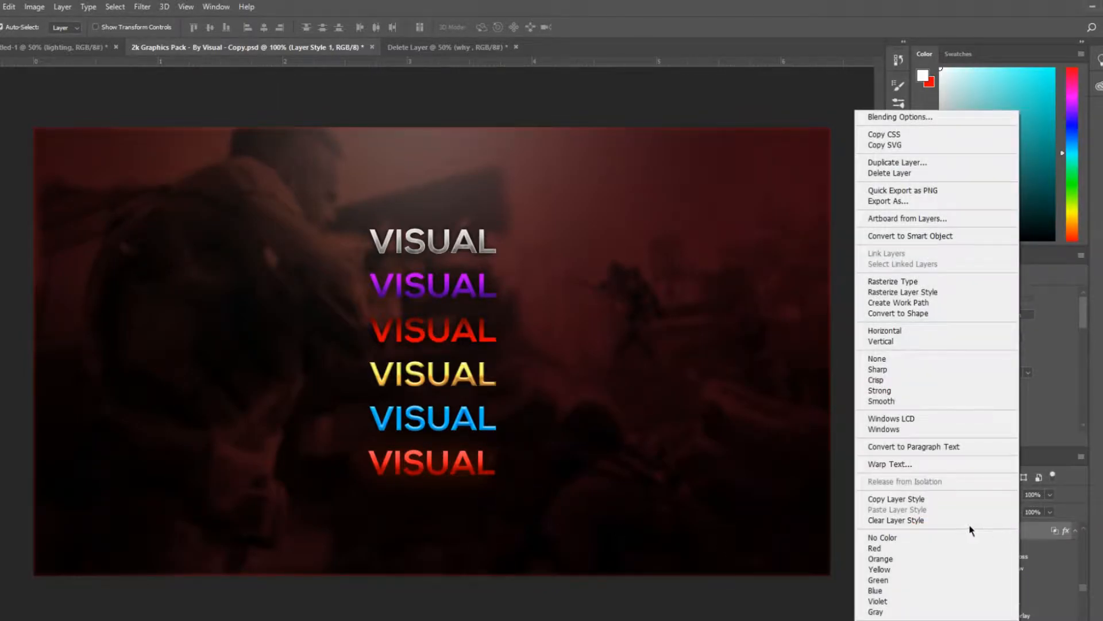
{"action": "left_click", "coordinate": [927, 497]}
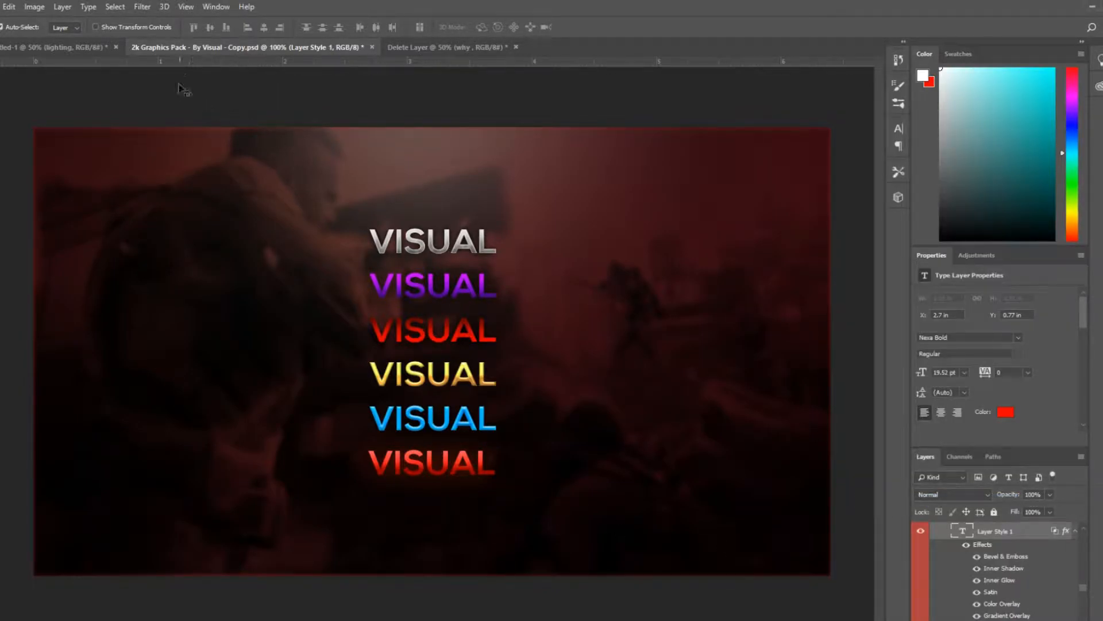
Close the Untitled-1 document without saving
{"action": "left_click", "coordinate": [469, 48]}
{"action": "left_click", "coordinate": [61, 48]}
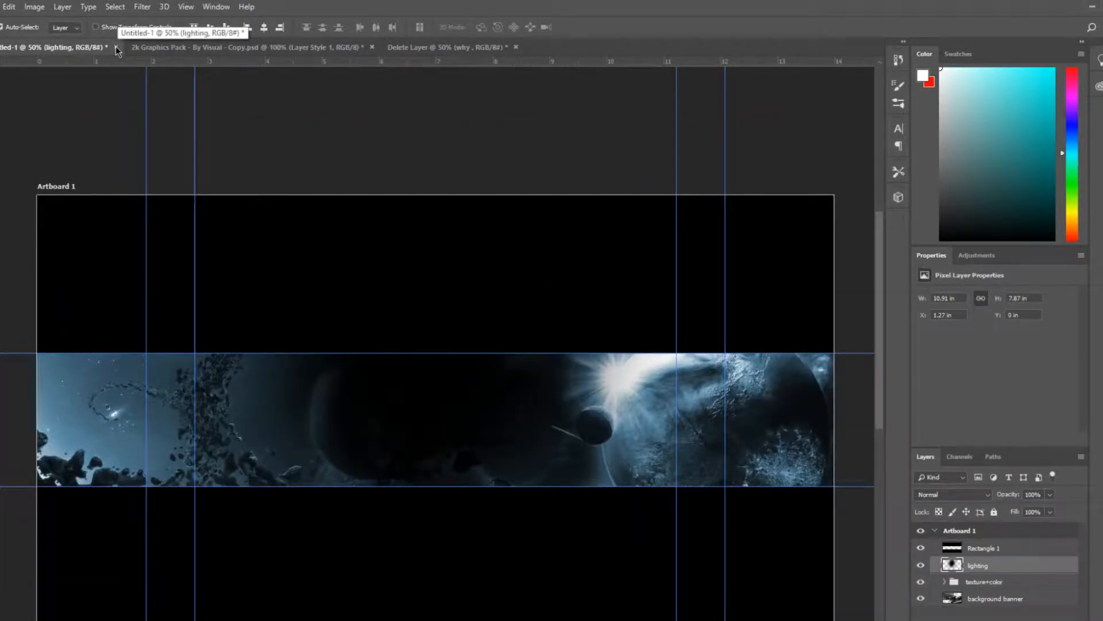
{"action": "left_click", "coordinate": [116, 47]}
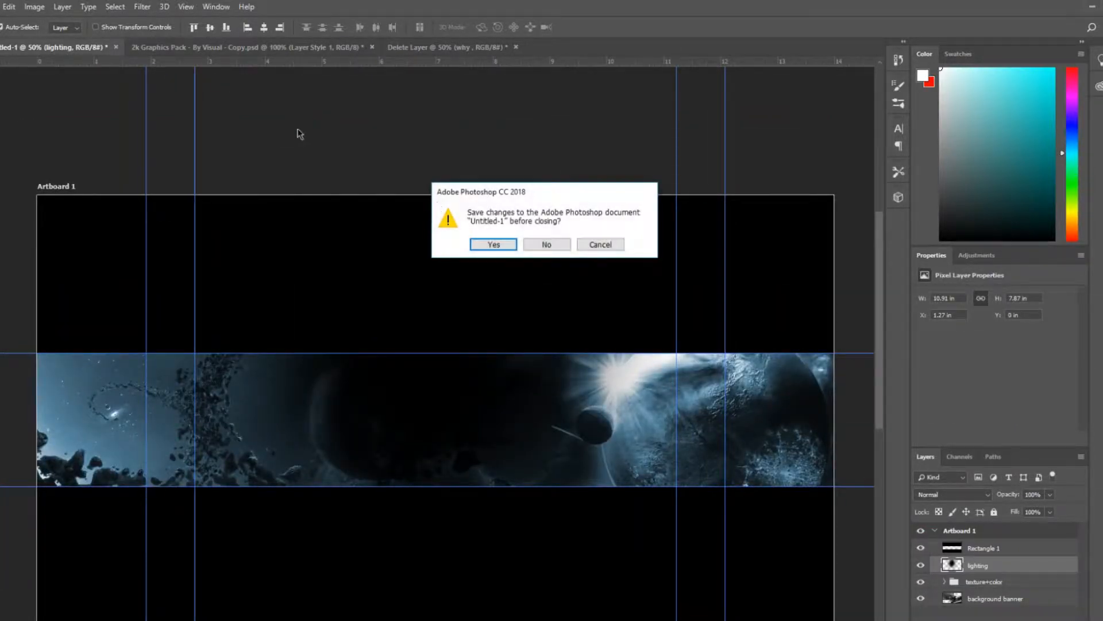
{"action": "left_click", "coordinate": [547, 245]}
Paste the copied layer style onto the WHY title and nudge it slightly upward
{"action": "right_click", "coordinate": [1036, 568]}
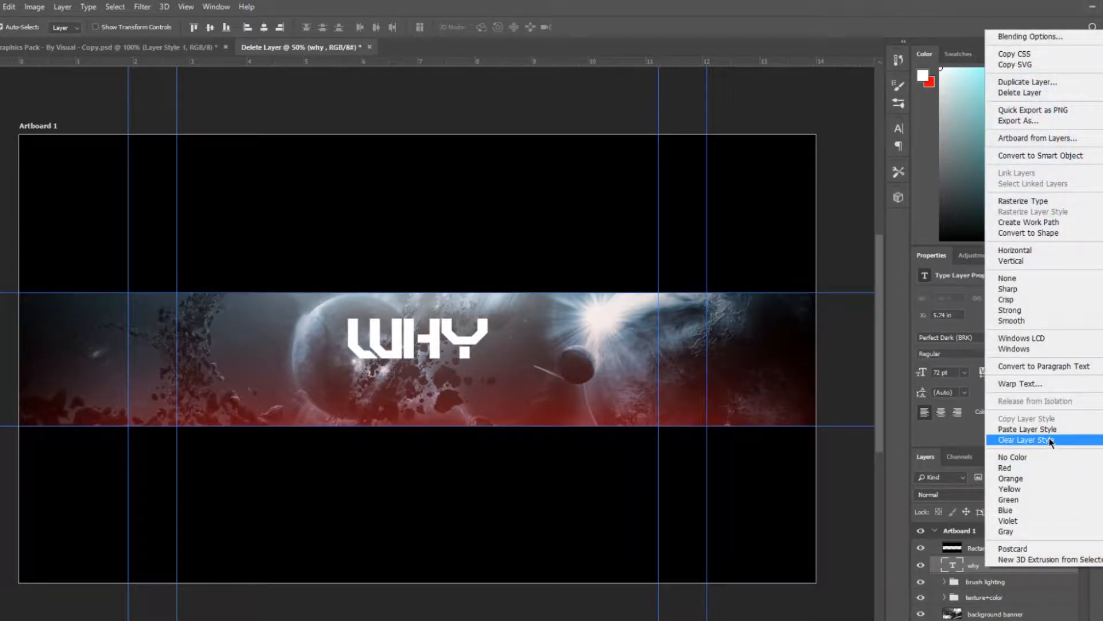
{"action": "left_click", "coordinate": [1050, 431]}
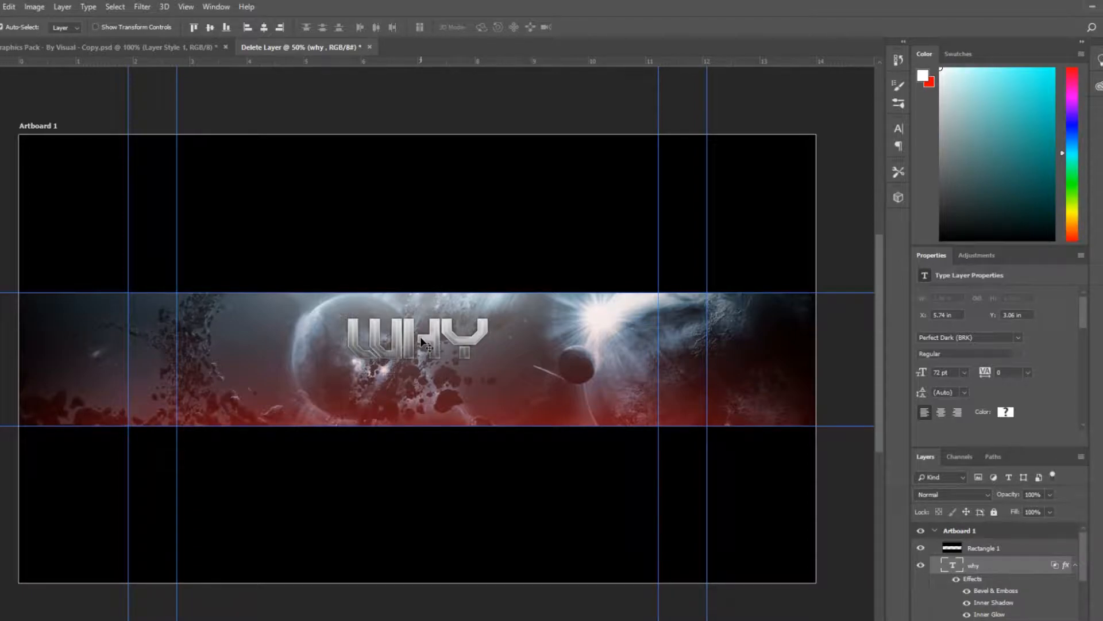
{"action": "left_click_drag", "start_coordinate": [428, 348], "coordinate": [428, 343]}
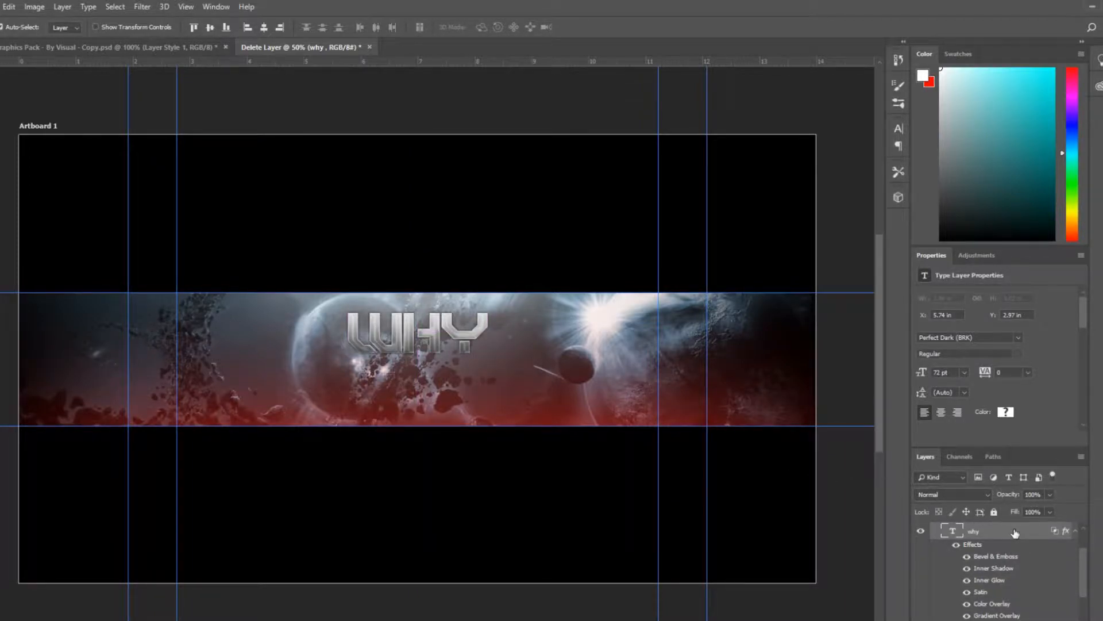
Open the WHY title's layer style, enable Outer Glow and add a Drop Shadow effect
{"action": "right_click", "coordinate": [1015, 533]}
{"action": "left_click", "coordinate": [1031, 551]}
{"action": "scroll", "coordinate": [1077, 568], "scroll_direction": "down", "scroll_amount": 1}
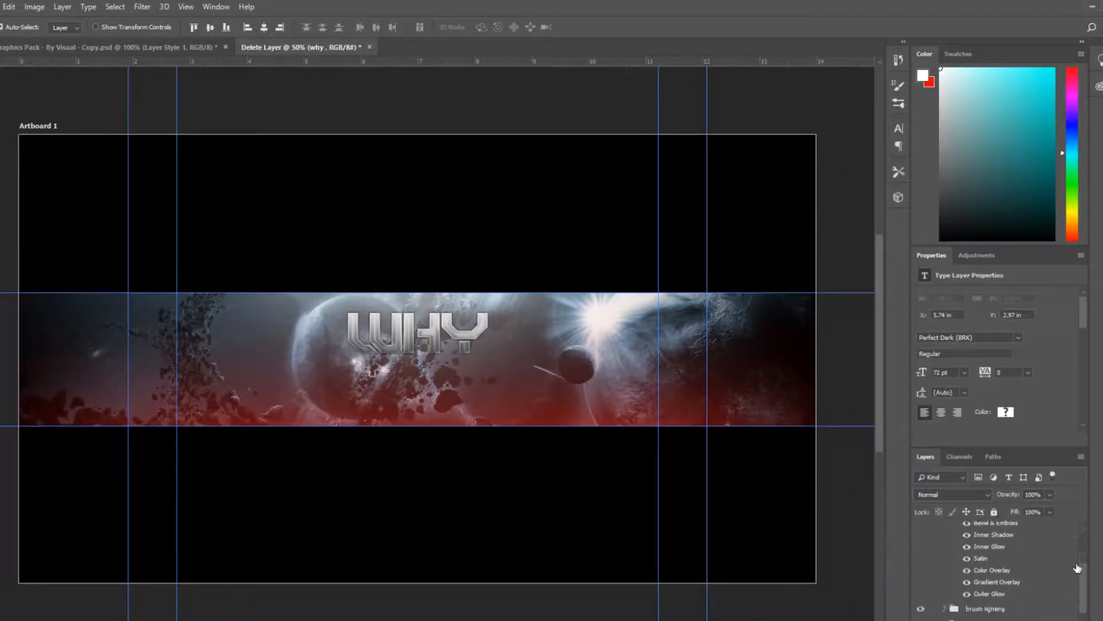
{"action": "scroll", "coordinate": [1031, 563], "scroll_direction": "up", "scroll_amount": 1}
{"action": "double_click", "coordinate": [1014, 533]}
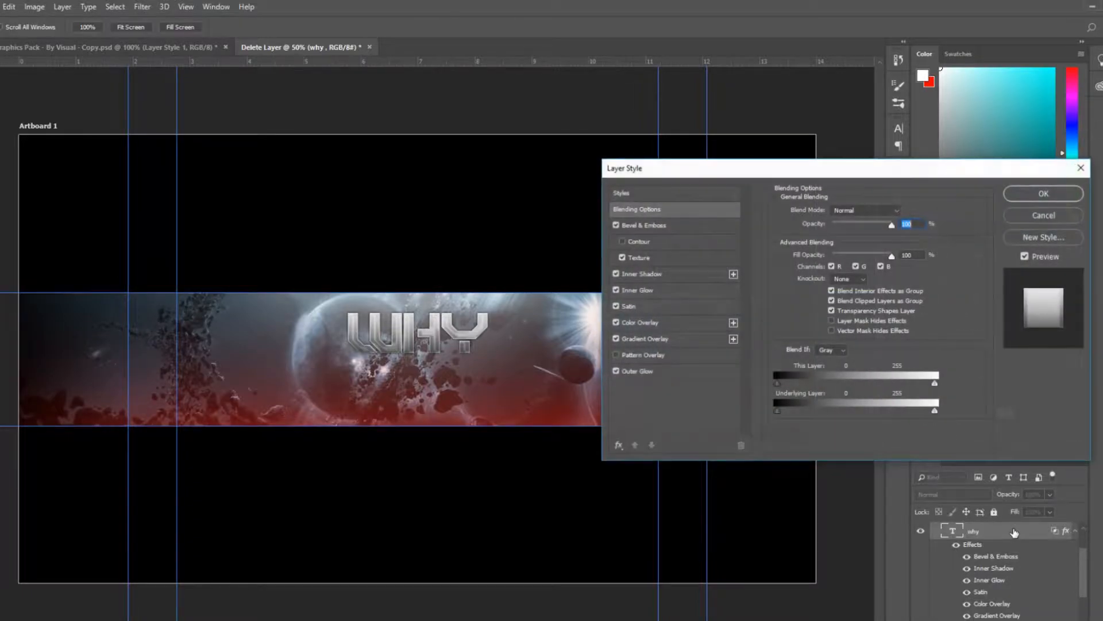
{"action": "left_click", "coordinate": [617, 371]}
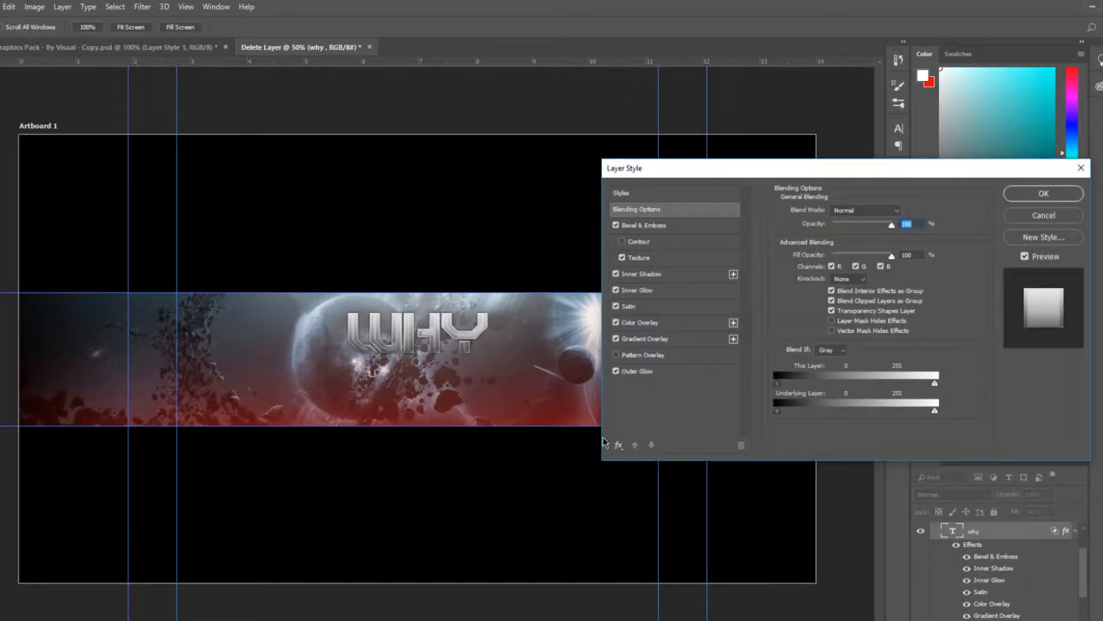
{"action": "left_click", "coordinate": [619, 447]}
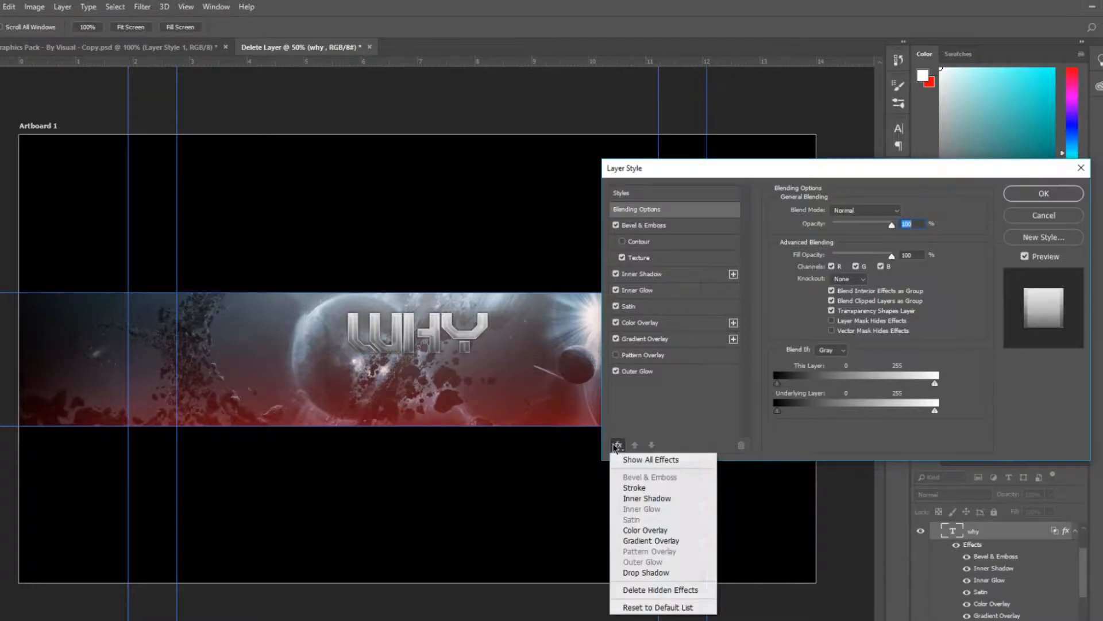
{"action": "left_click", "coordinate": [683, 571]}
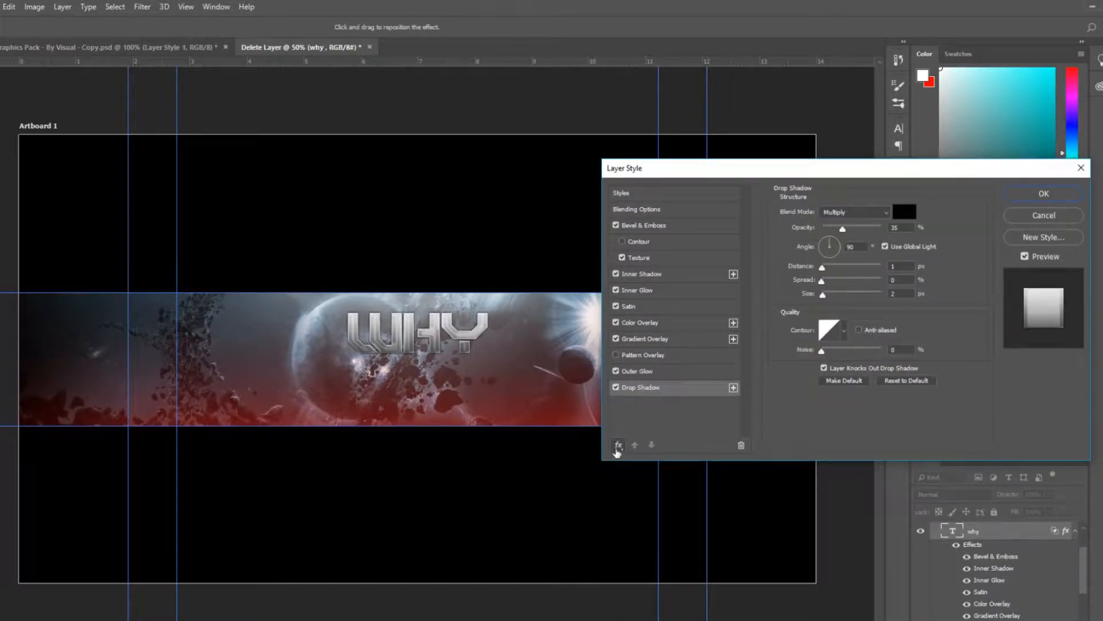
Add a second Drop Shadow effect, set its opacity to 100% and apply the layer style
{"action": "left_click", "coordinate": [619, 446]}
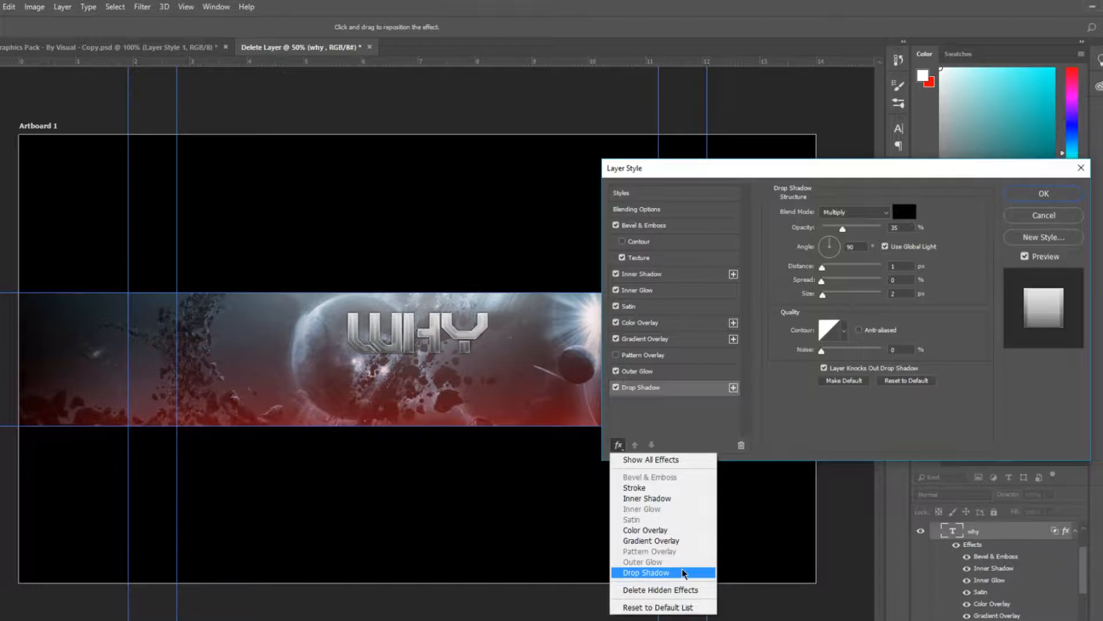
{"action": "left_click", "coordinate": [684, 573]}
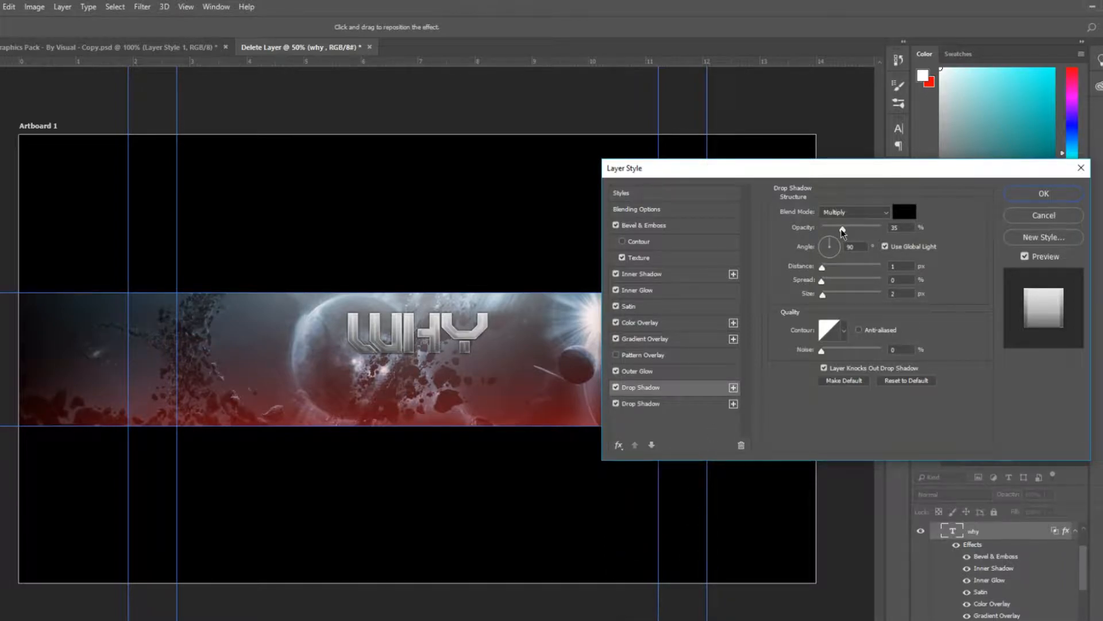
{"action": "left_click", "coordinate": [667, 403]}
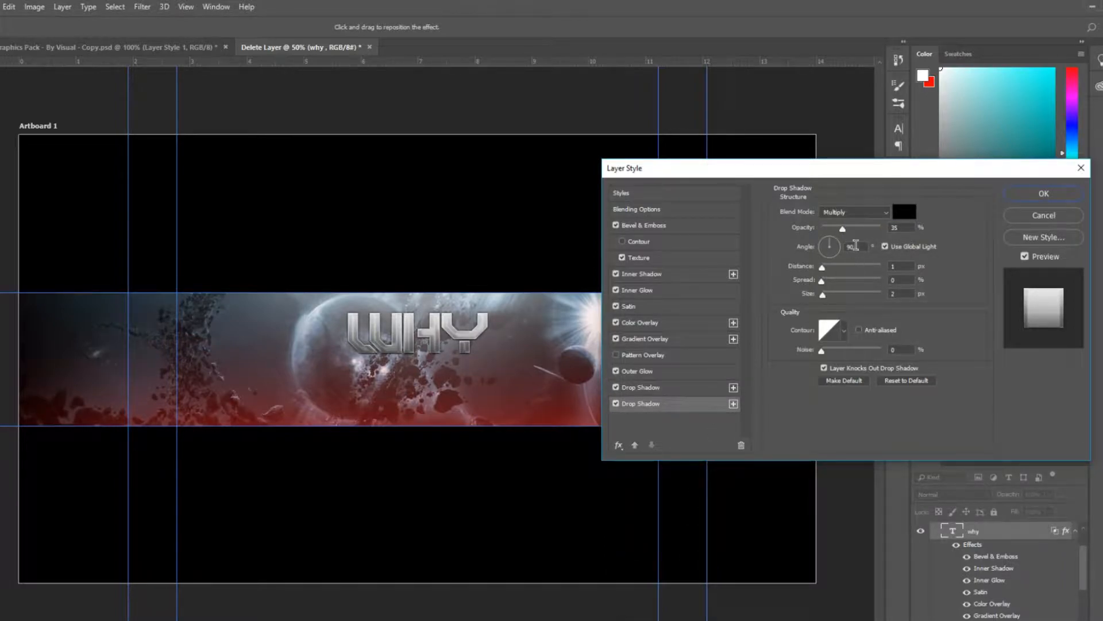
{"action": "left_click_drag", "start_coordinate": [843, 228], "coordinate": [952, 237]}
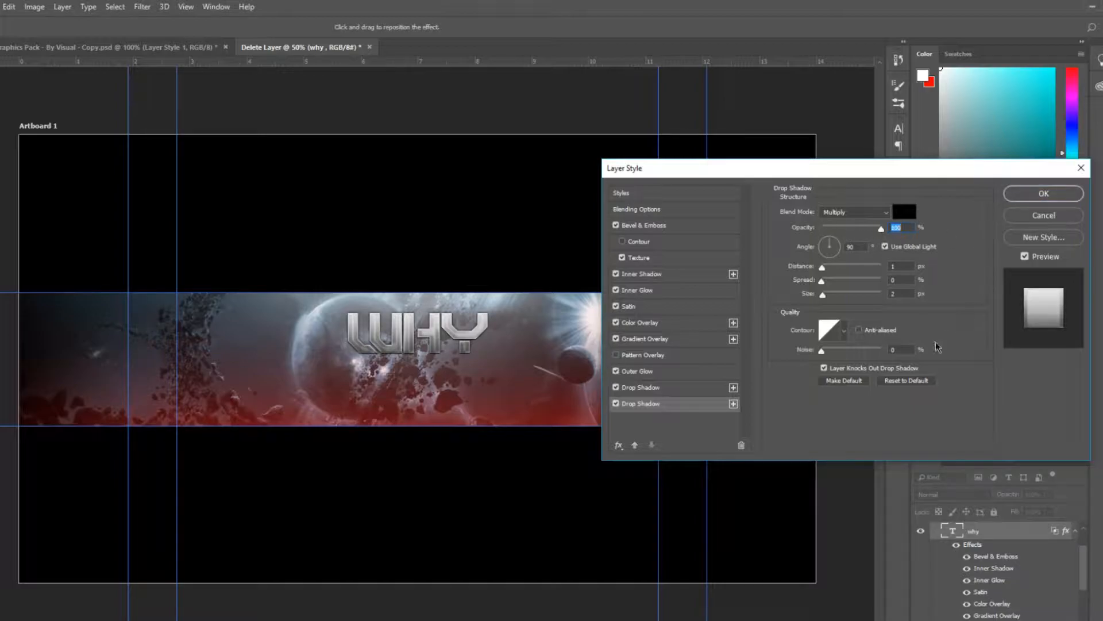
{"action": "left_click", "coordinate": [1025, 192]}
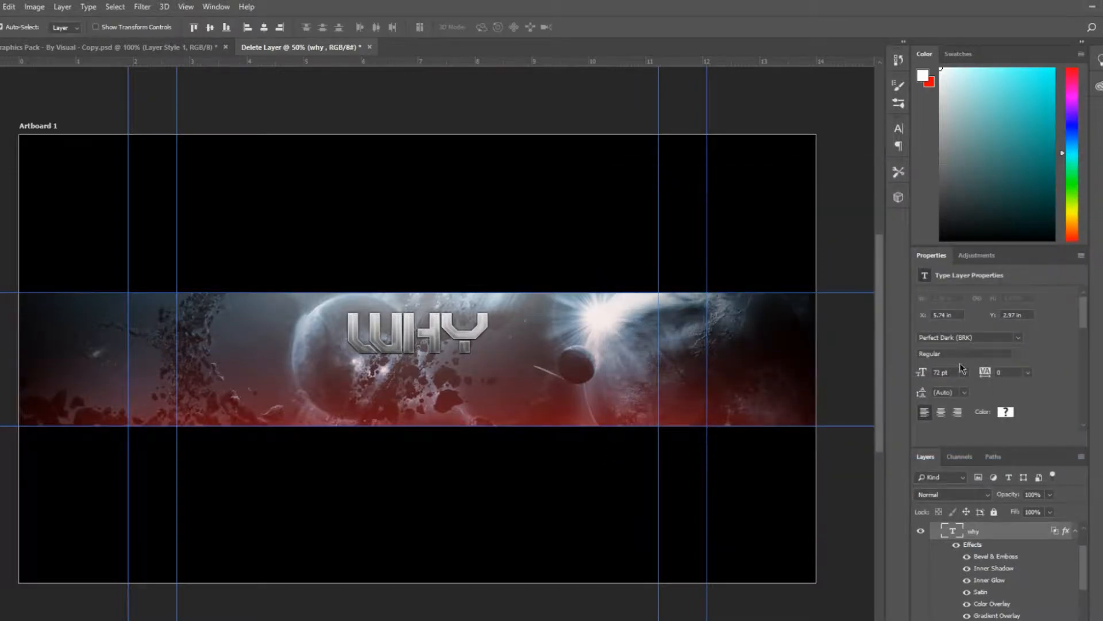
Paste a copy of the WHY title and shift it slightly
{"action": "key", "text": "ctrl+c"}
{"action": "key", "text": "ctrl+v"}
{"action": "left_click_drag", "start_coordinate": [432, 361], "coordinate": [436, 333]}
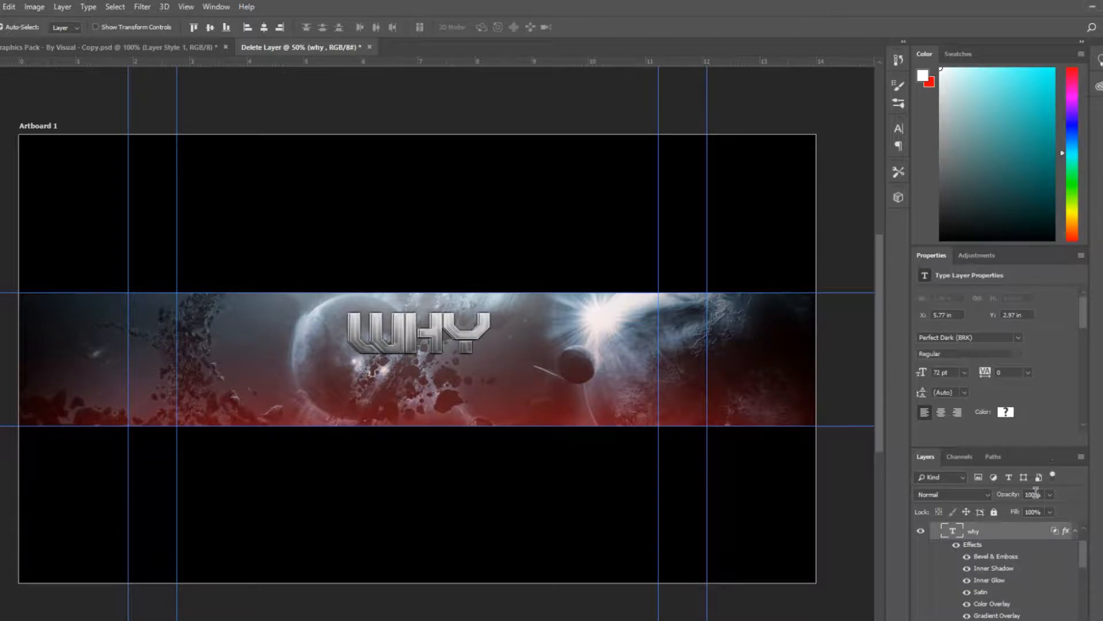
Increase the distance of the copy's second Drop Shadow and apply the layer style
{"action": "double_click", "coordinate": [1023, 534]}
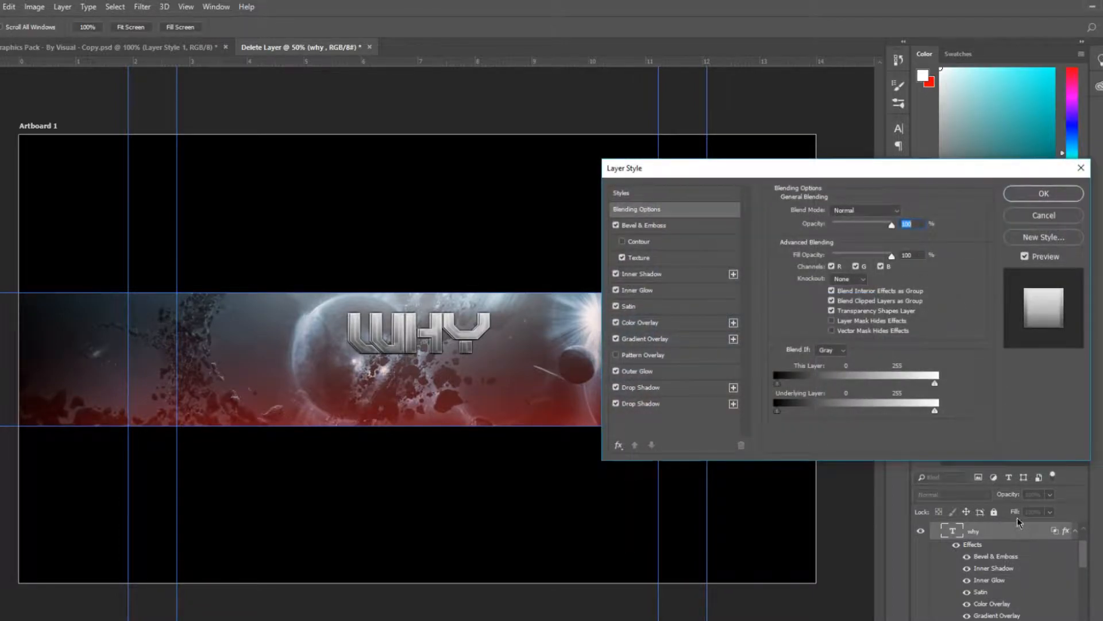
{"action": "left_click", "coordinate": [645, 405]}
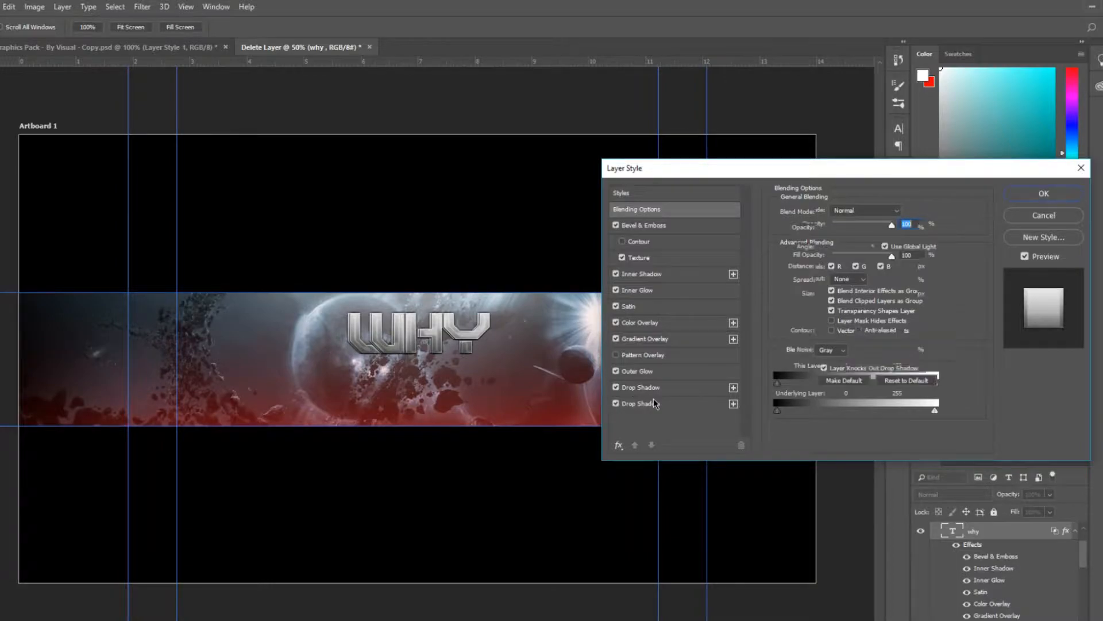
{"action": "left_click_drag", "start_coordinate": [824, 270], "coordinate": [829, 271]}
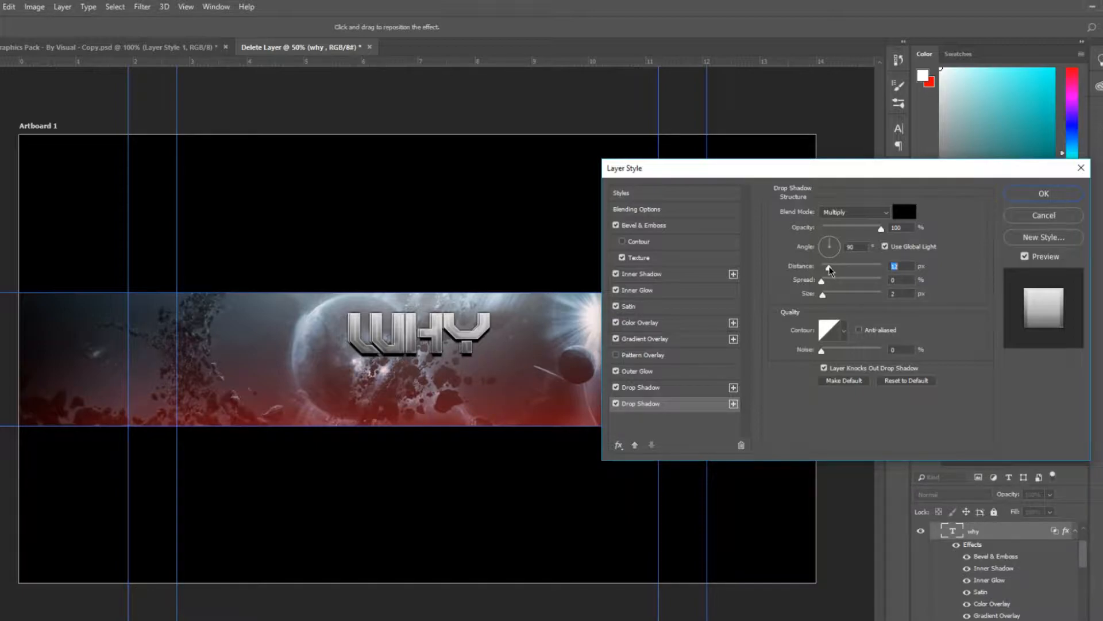
{"action": "mouse_move", "coordinate": [829, 270]}
{"action": "left_mouse_down"}
{"action": "mouse_move", "coordinate": [866, 271]}
{"action": "mouse_move", "coordinate": [828, 269]}
{"action": "left_mouse_up"}
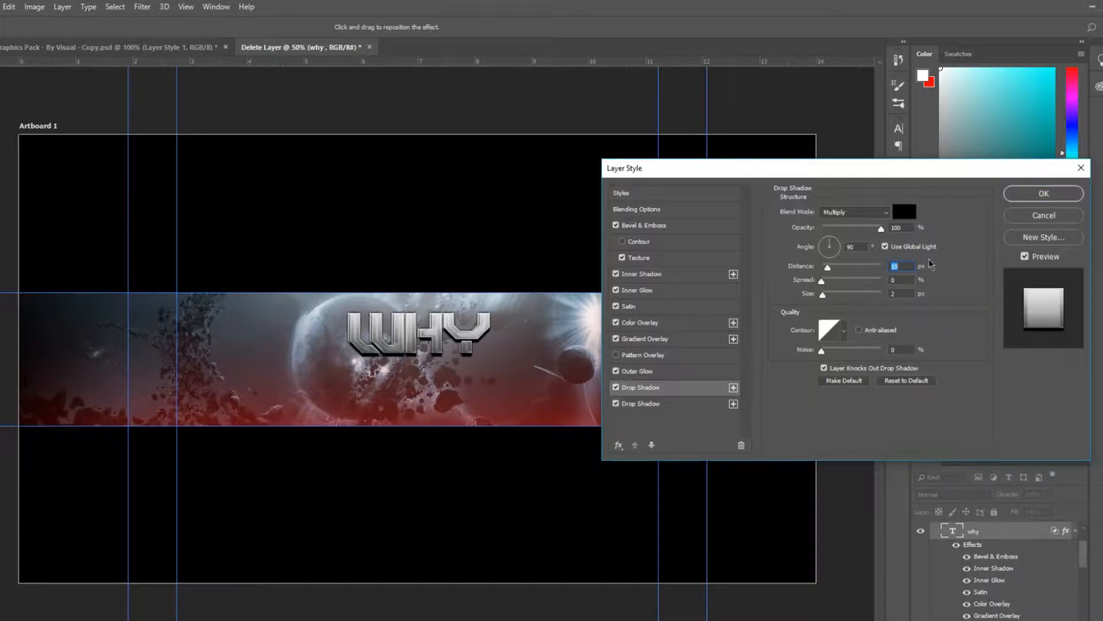
{"action": "left_click", "coordinate": [1032, 193]}
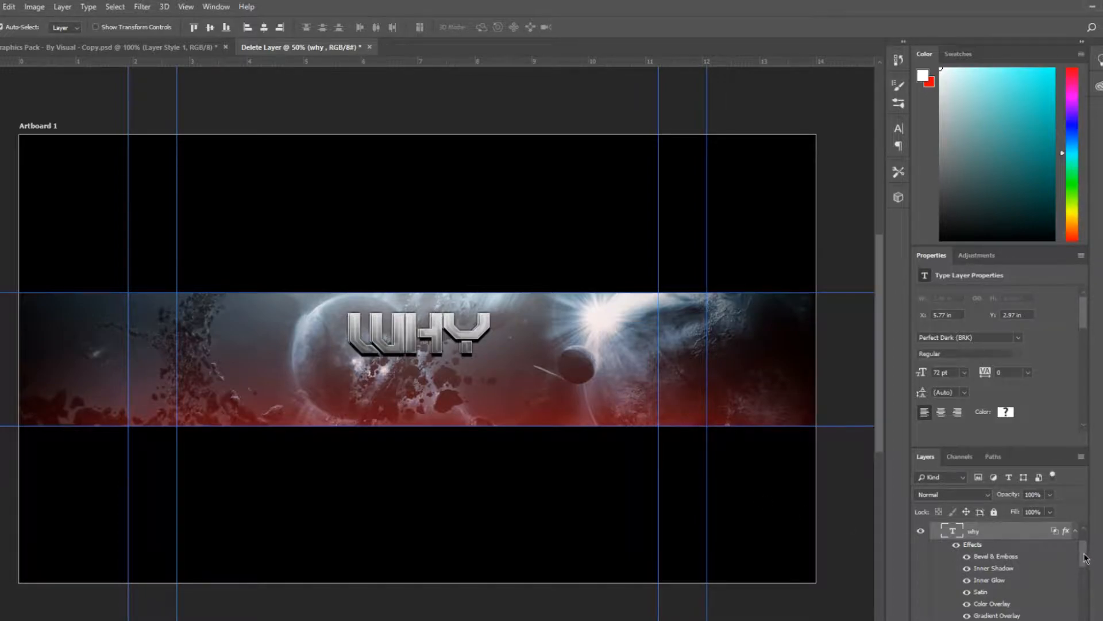
Merge the two WHY title layers into a single layer
{"action": "scroll", "coordinate": [1085, 557], "scroll_direction": "up", "scroll_amount": 2}
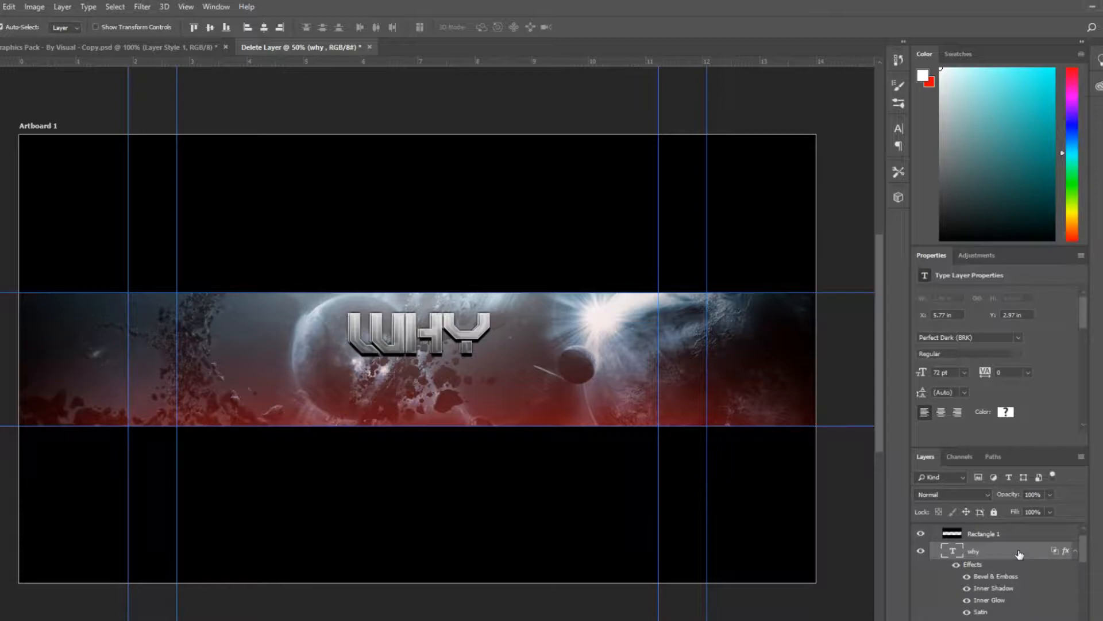
{"action": "scroll", "coordinate": [1019, 553], "scroll_direction": "down", "scroll_amount": 3}
{"action": "left_click", "coordinate": [1008, 596]}
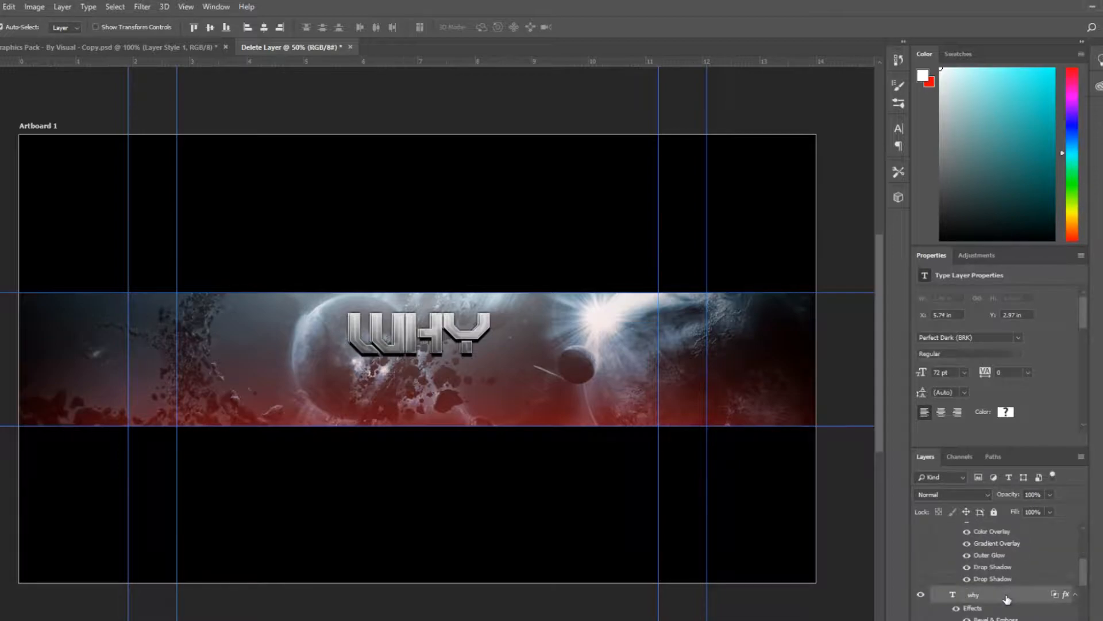
{"action": "scroll", "coordinate": [1086, 566], "scroll_direction": "up", "scroll_amount": 2}
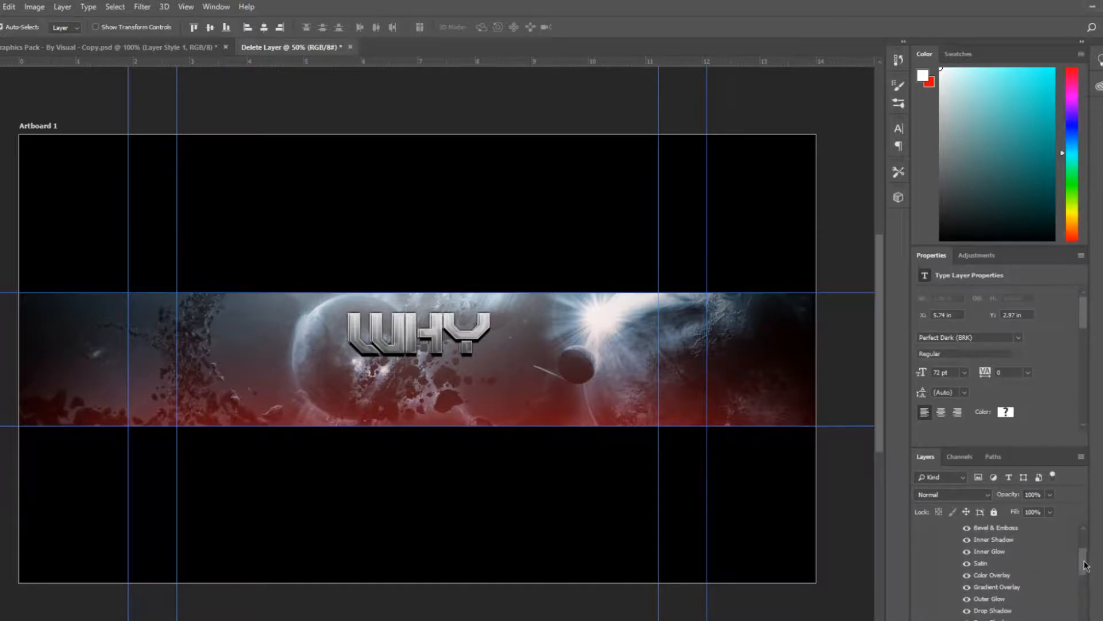
{"action": "key", "text": "ctrl+e"}
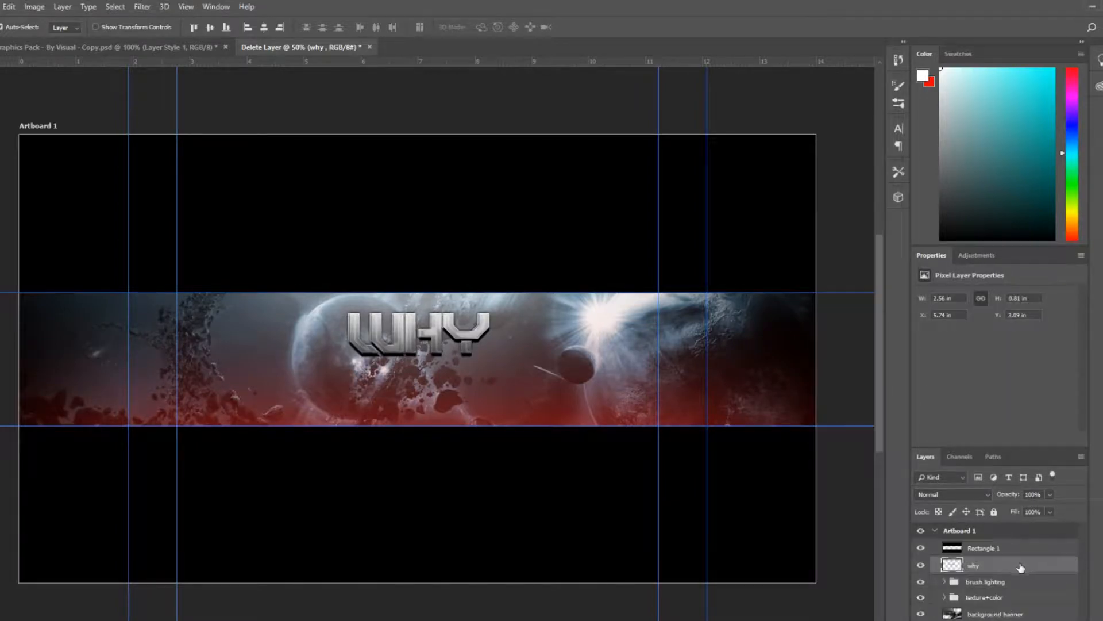
Create a new empty layer above the merged WHY layer
{"action": "left_click", "coordinate": [920, 566]}
{"action": "left_click", "coordinate": [919, 566]}
{"action": "key", "text": "ctrl+shift+alt+n"}
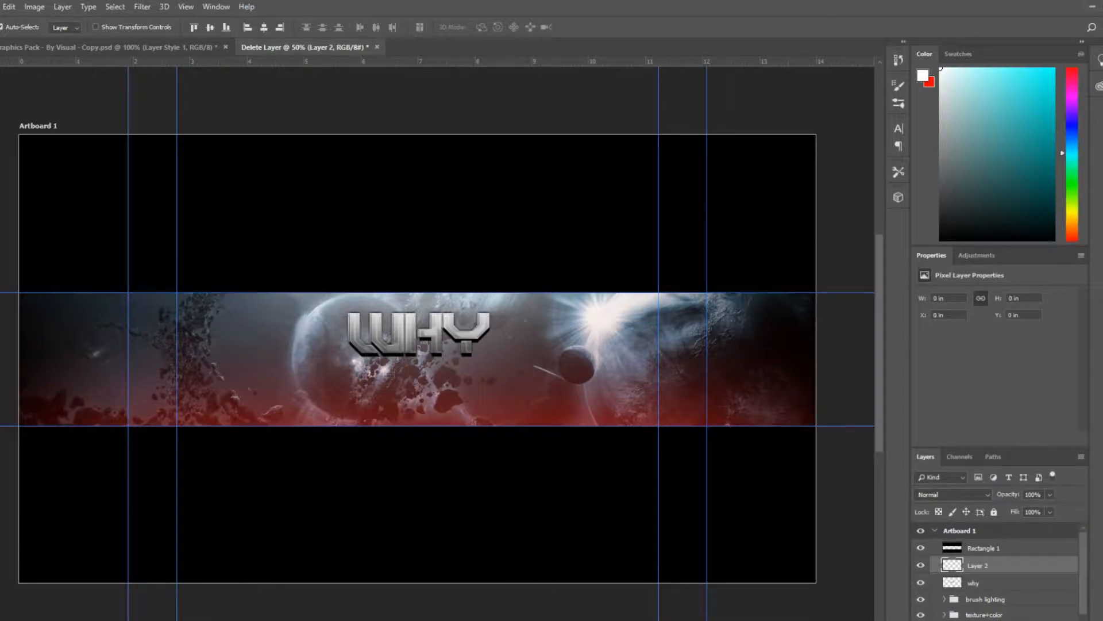
Add the text ASTRO below the WHY title with the Horizontal Type Tool, commit it and save the document
{"action": "left_click", "coordinate": [0, 306]}
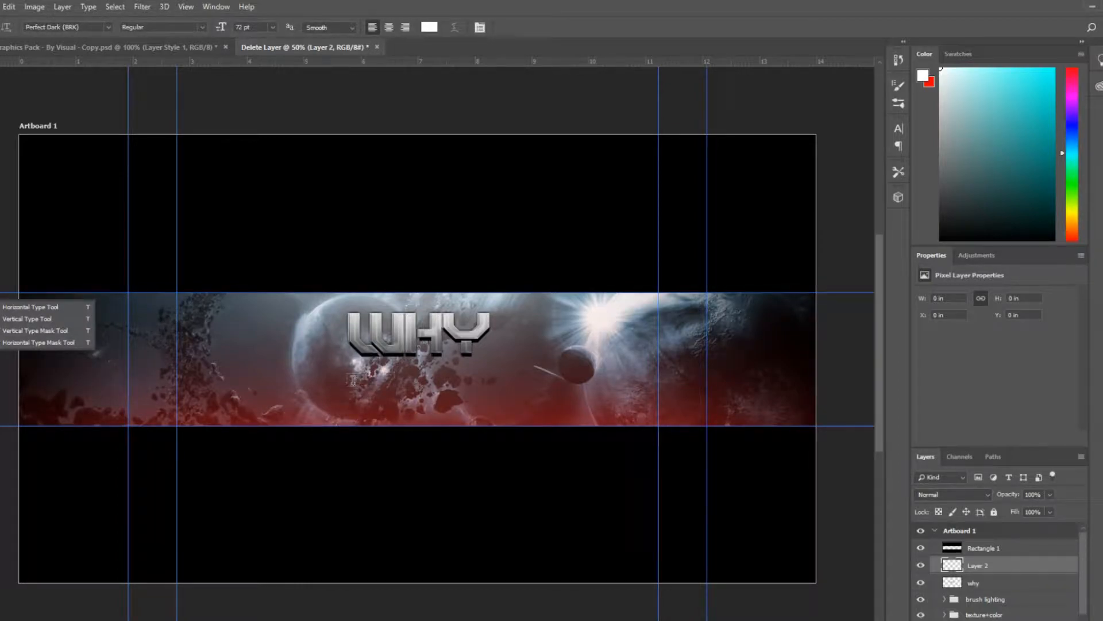
{"action": "left_click", "coordinate": [353, 381]}
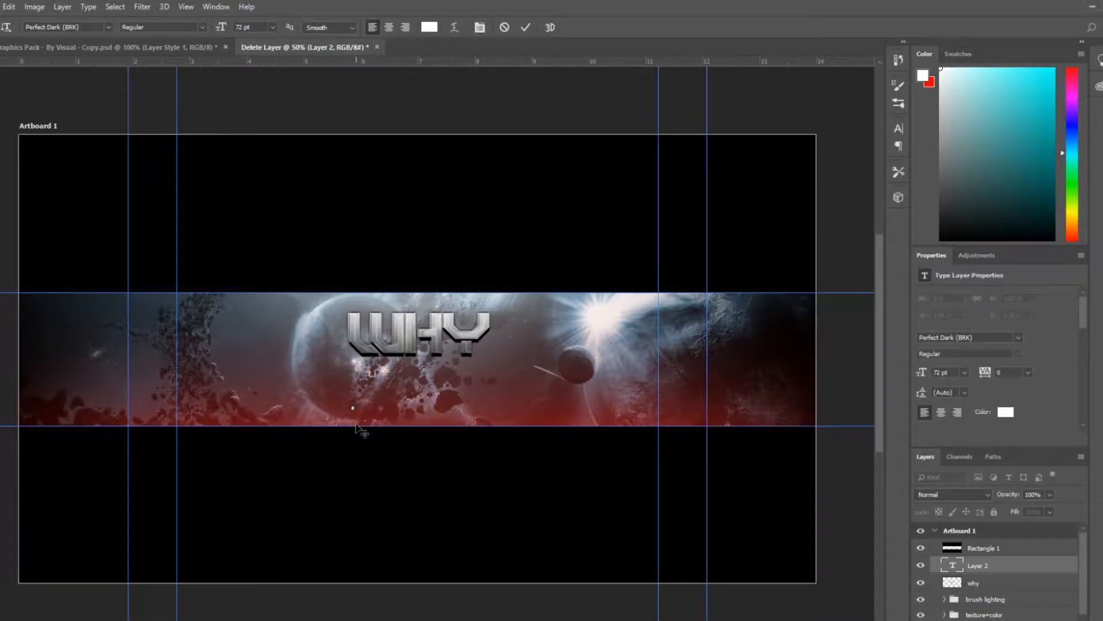
{"action": "type", "text": "ASTRO"}
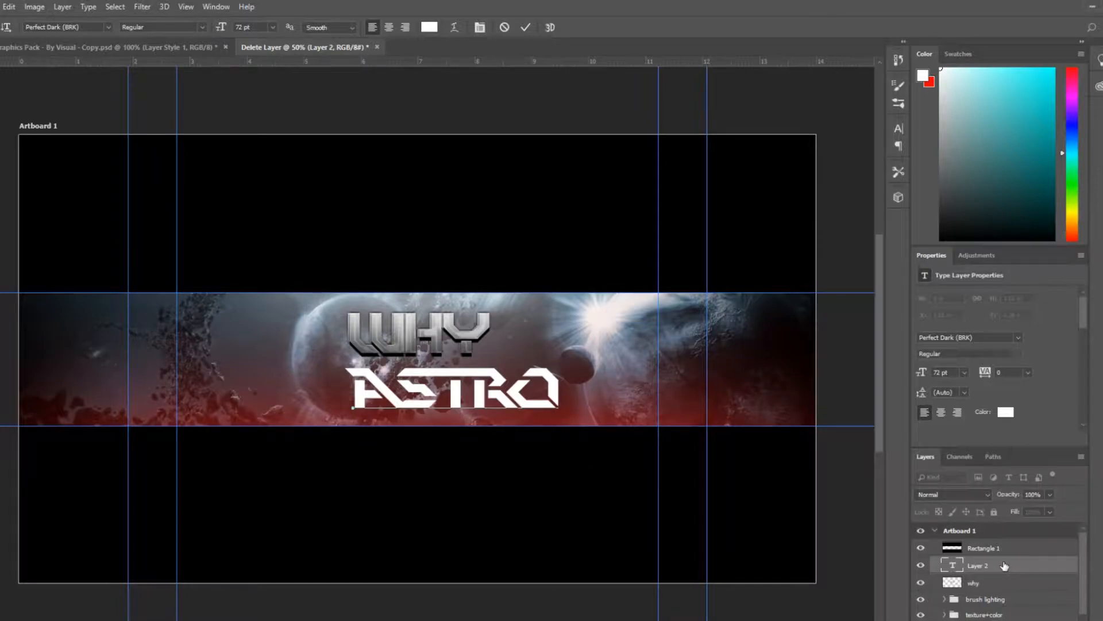
{"action": "left_click", "coordinate": [525, 27]}
{"action": "key", "text": "ctrl+s"}
{"action": "left_click", "coordinate": [483, 2]}
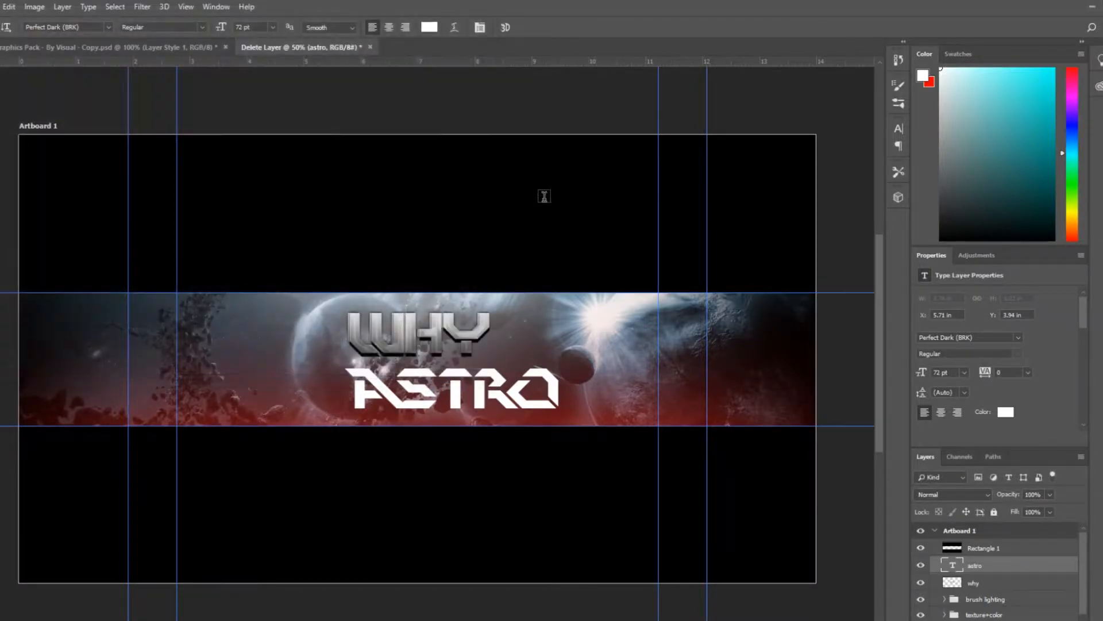
Centre the ASTRO text horizontally on the artboard and deselect
{"action": "key", "text": "ctrl+a"}
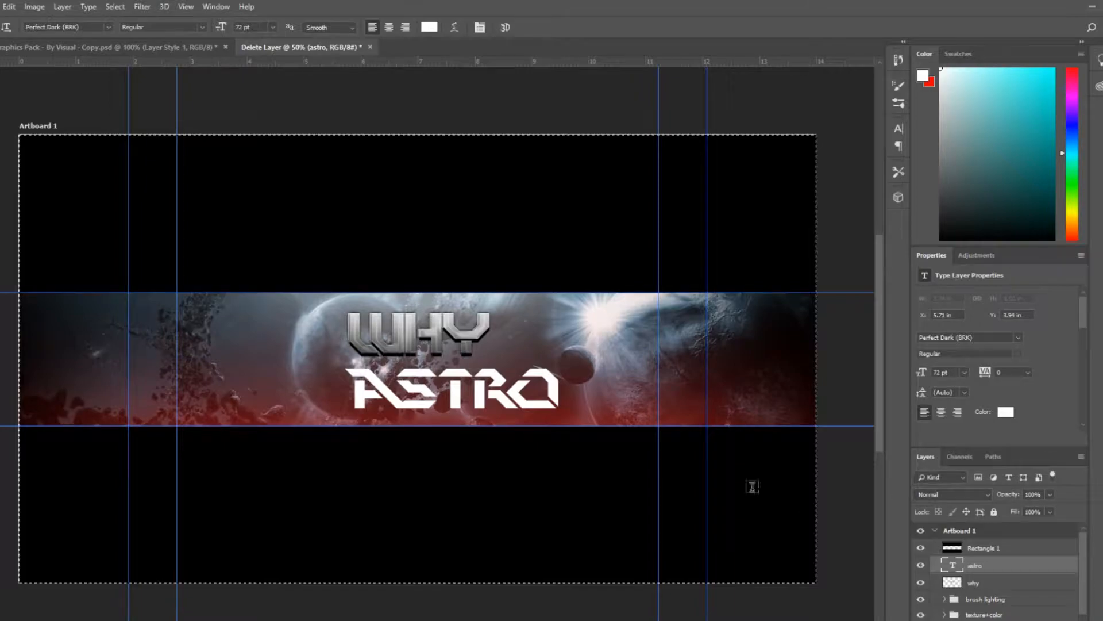
{"action": "left_click", "coordinate": [1, 64]}
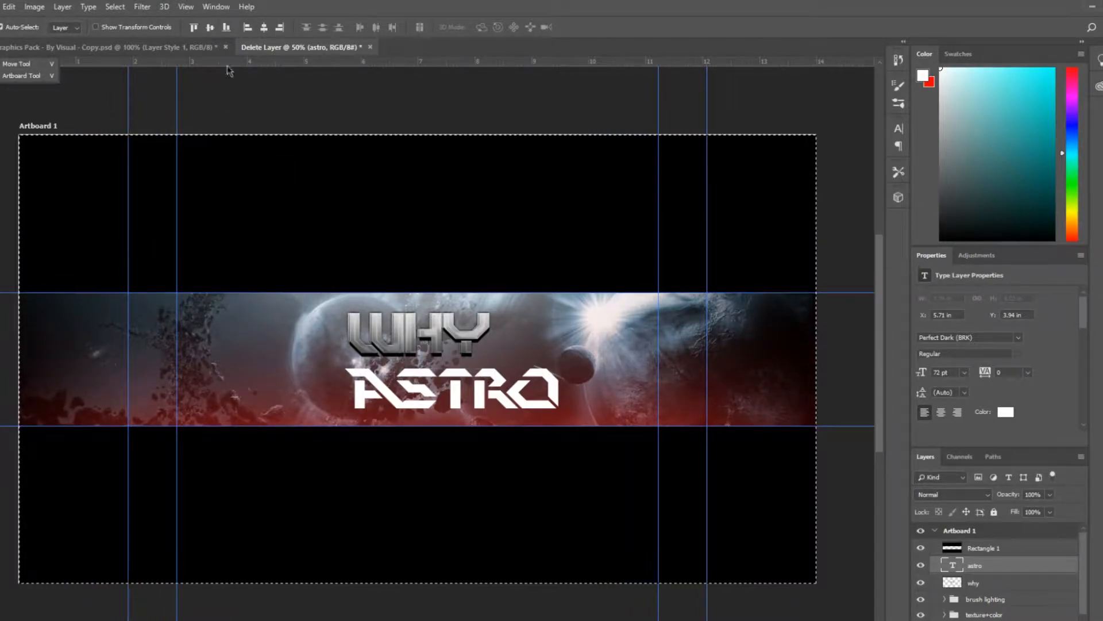
{"action": "left_click", "coordinate": [263, 28]}
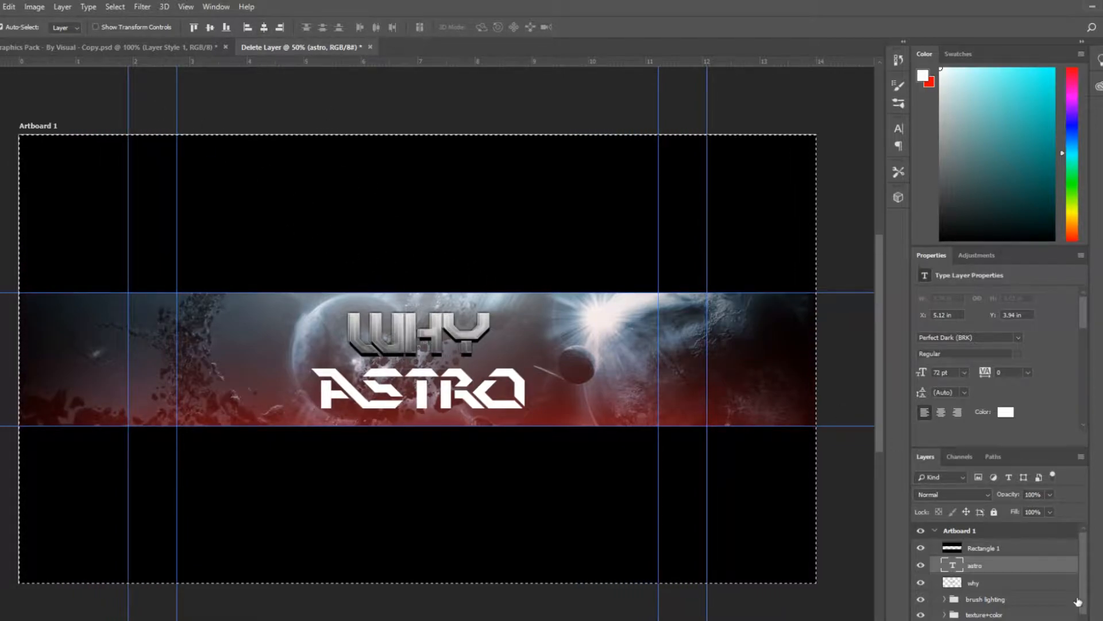
{"action": "key", "text": "ctrl+d"}
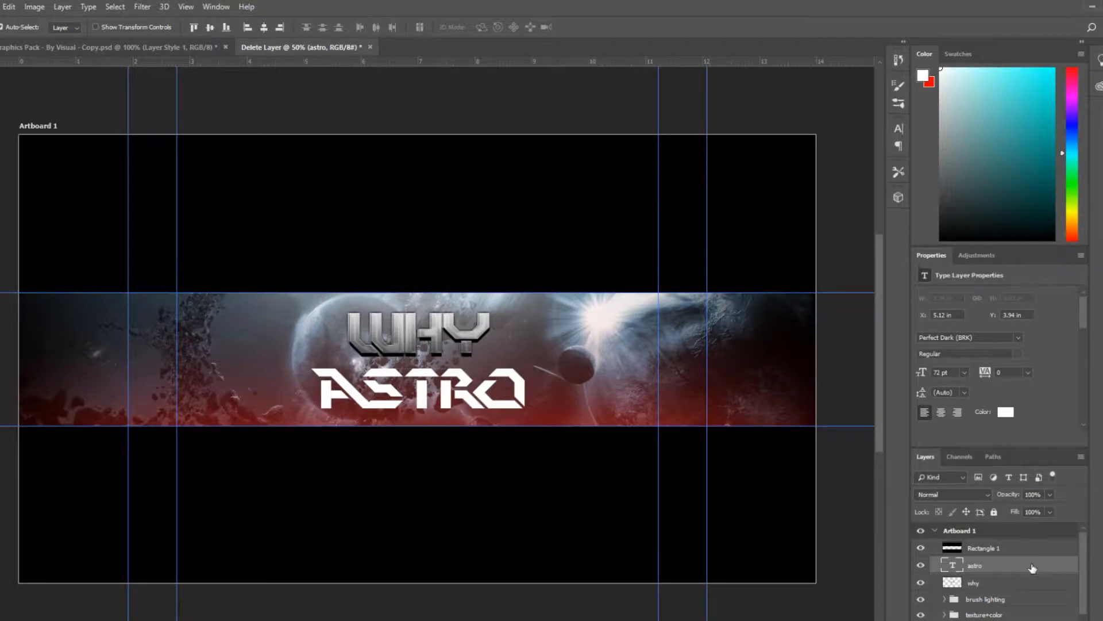
Switch to the Graphics Pack document and copy the layer style from the Layer Style 3 text layer
{"action": "left_click", "coordinate": [71, 46]}
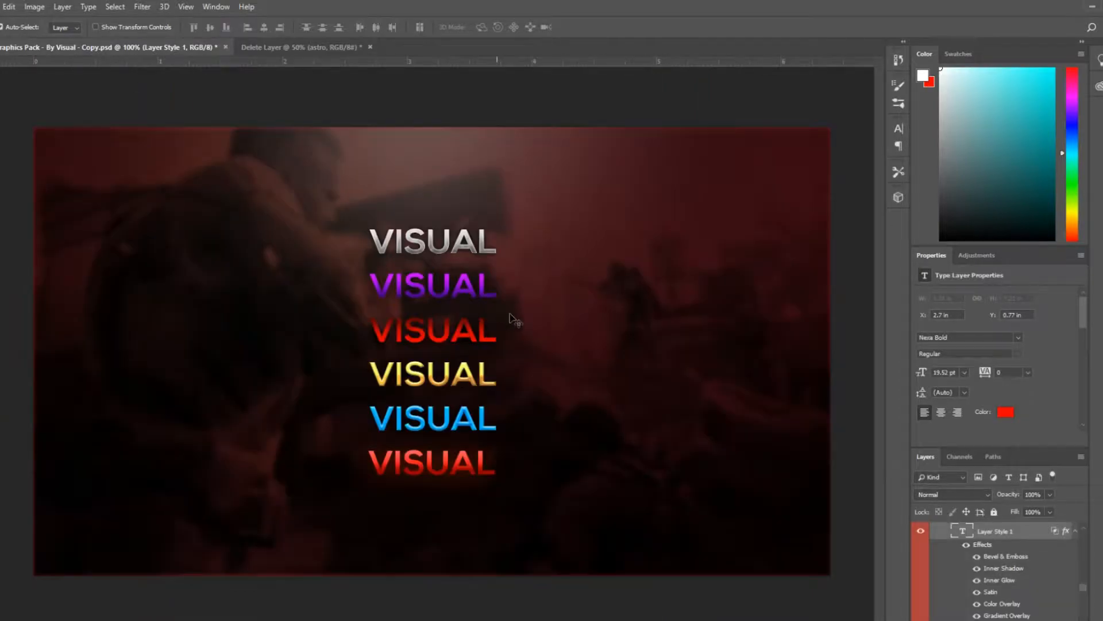
{"action": "scroll", "coordinate": [971, 574], "scroll_direction": "down", "scroll_amount": 3}
{"action": "scroll", "coordinate": [970, 582], "scroll_direction": "down", "scroll_amount": 3}
{"action": "left_click", "coordinate": [1004, 566]}
{"action": "right_click", "coordinate": [1003, 567]}
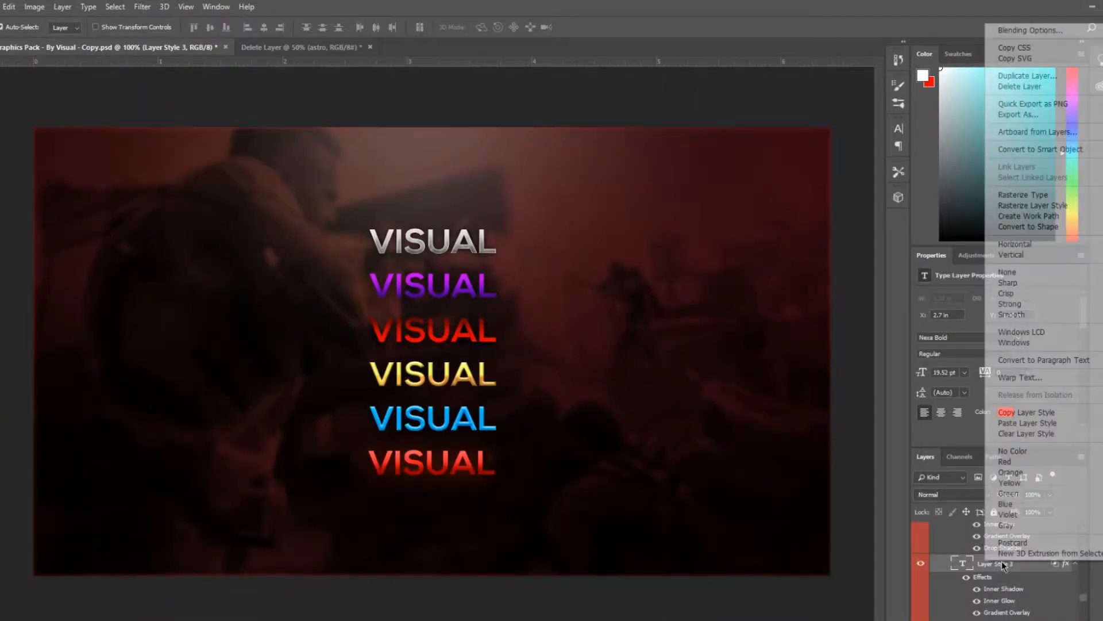
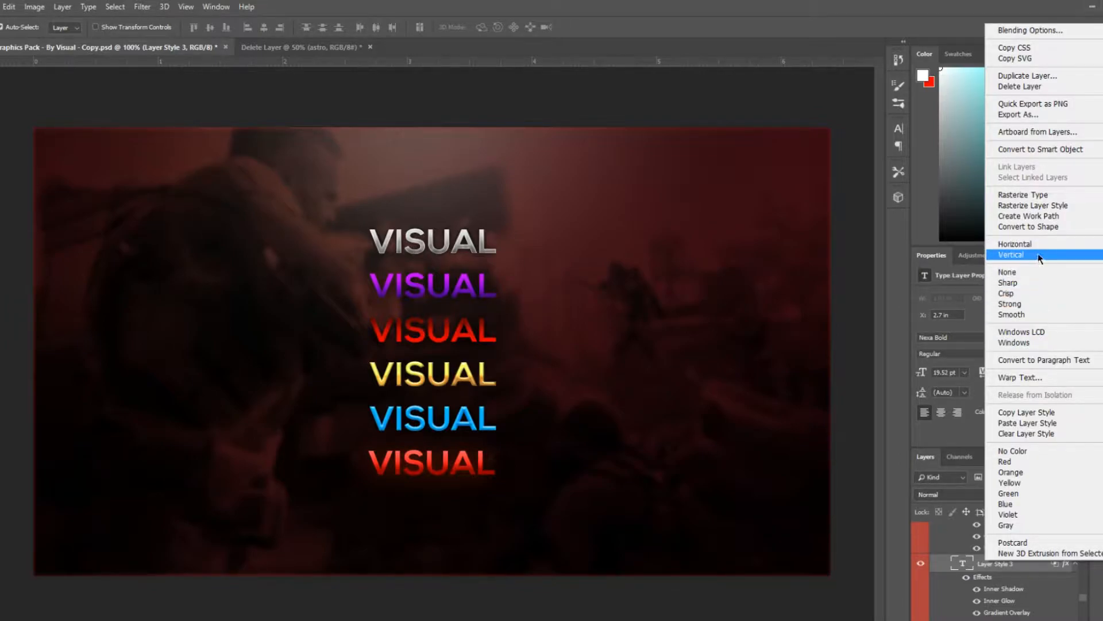
Copy the Layer Style 3 style and paste it onto the ASTRO text layer in the banner document
{"action": "left_click", "coordinate": [1019, 412]}
{"action": "left_click", "coordinate": [302, 47]}
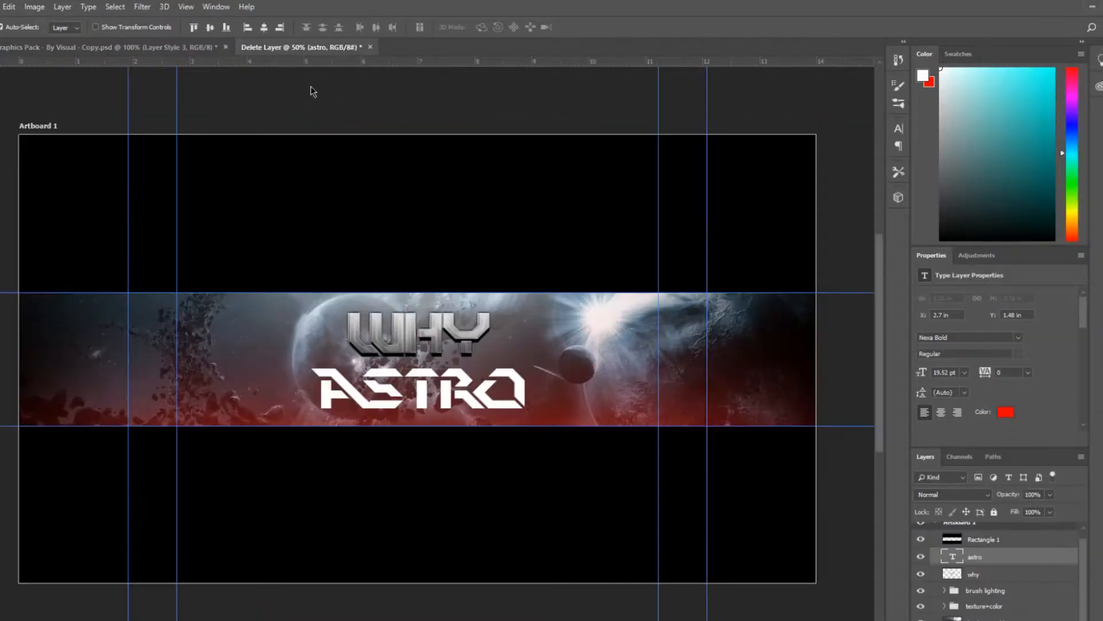
{"action": "right_click", "coordinate": [1018, 563]}
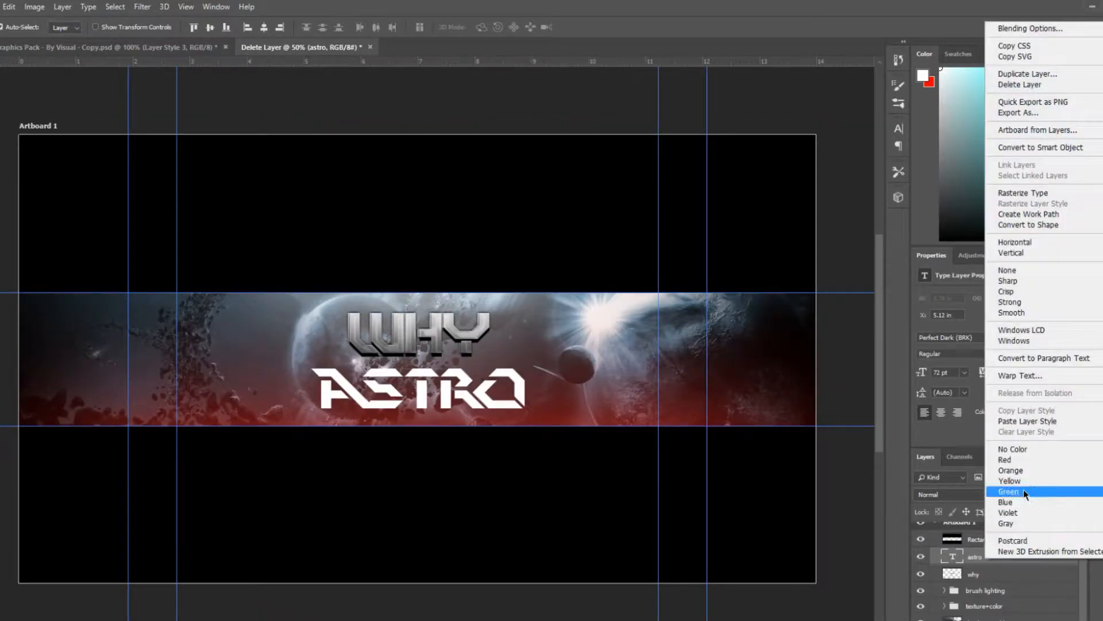
{"action": "left_click", "coordinate": [1032, 421]}
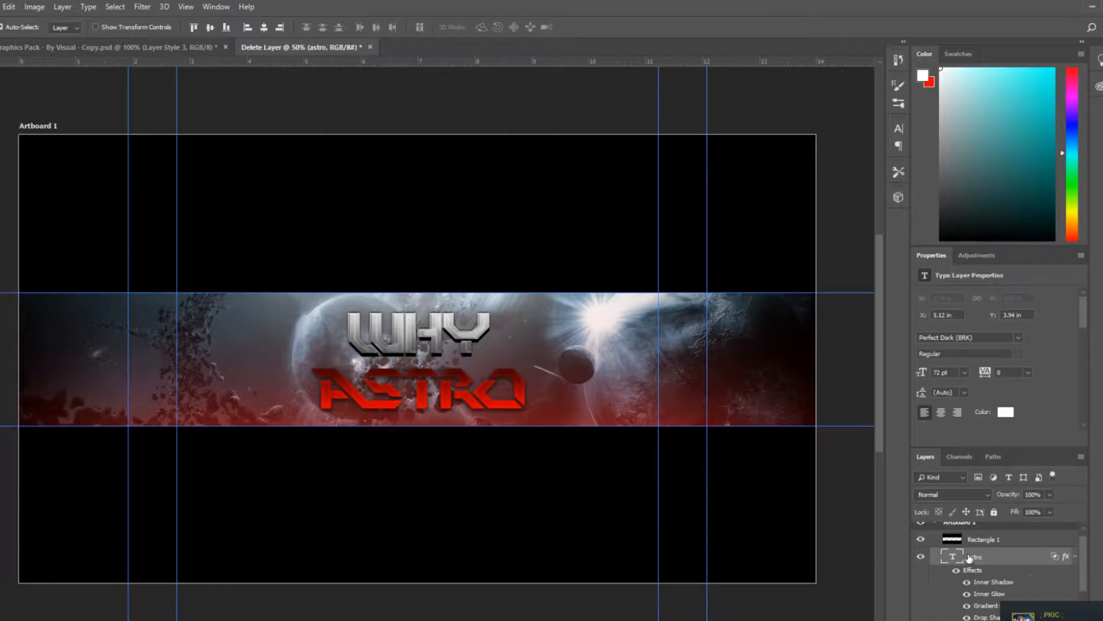
{"action": "key", "text": "ctrl+v"}
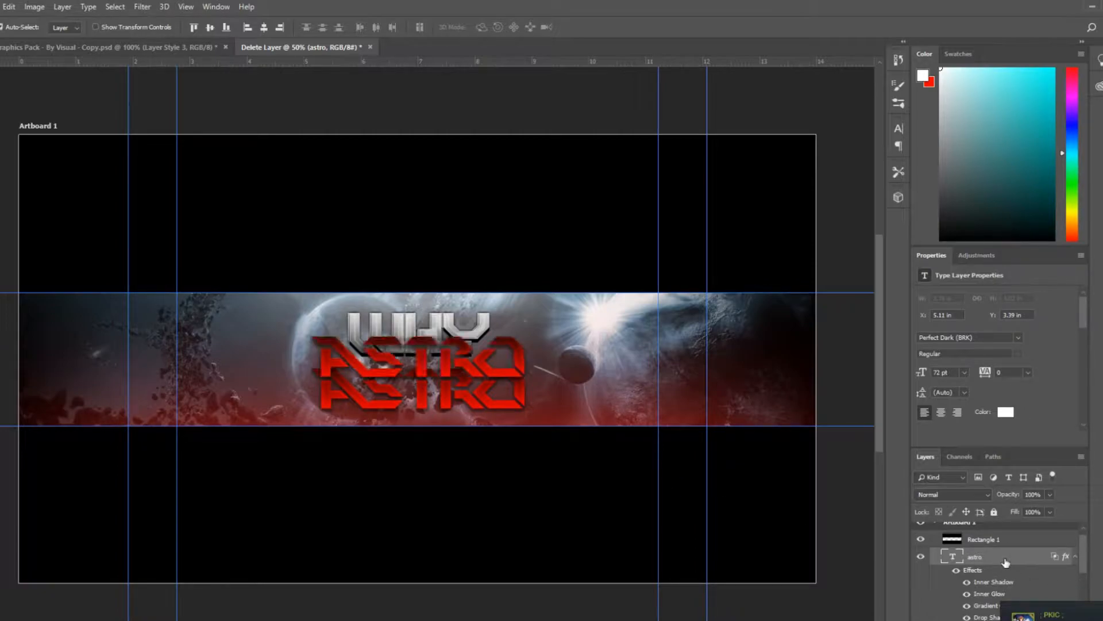
{"action": "left_click_drag", "start_coordinate": [450, 349], "coordinate": [454, 386]}
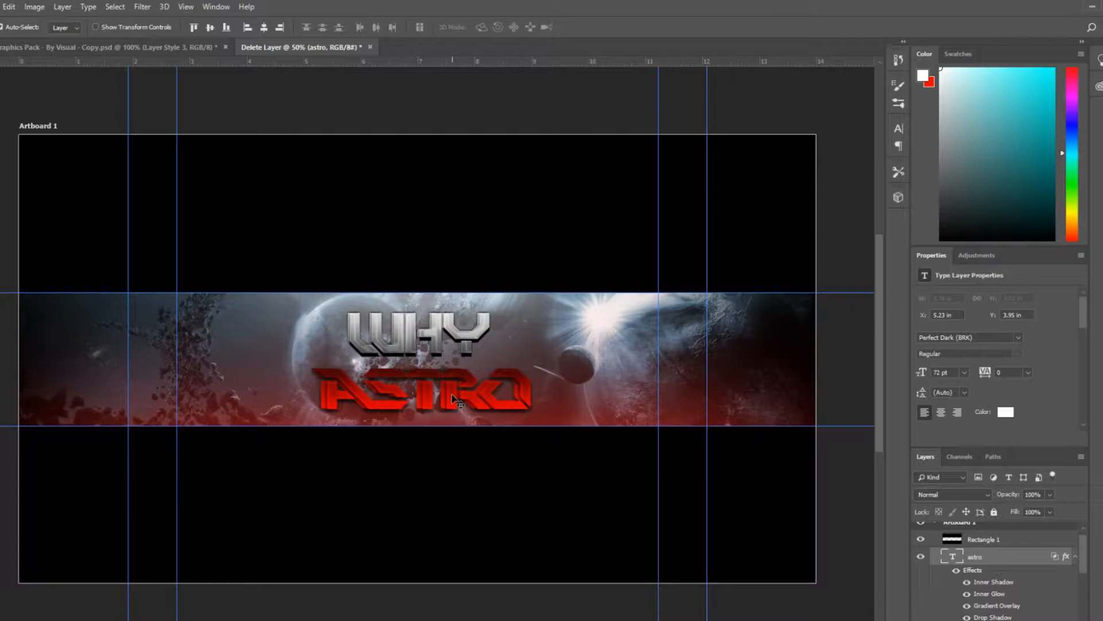
{"action": "left_click_drag", "start_coordinate": [451, 396], "coordinate": [447, 395]}
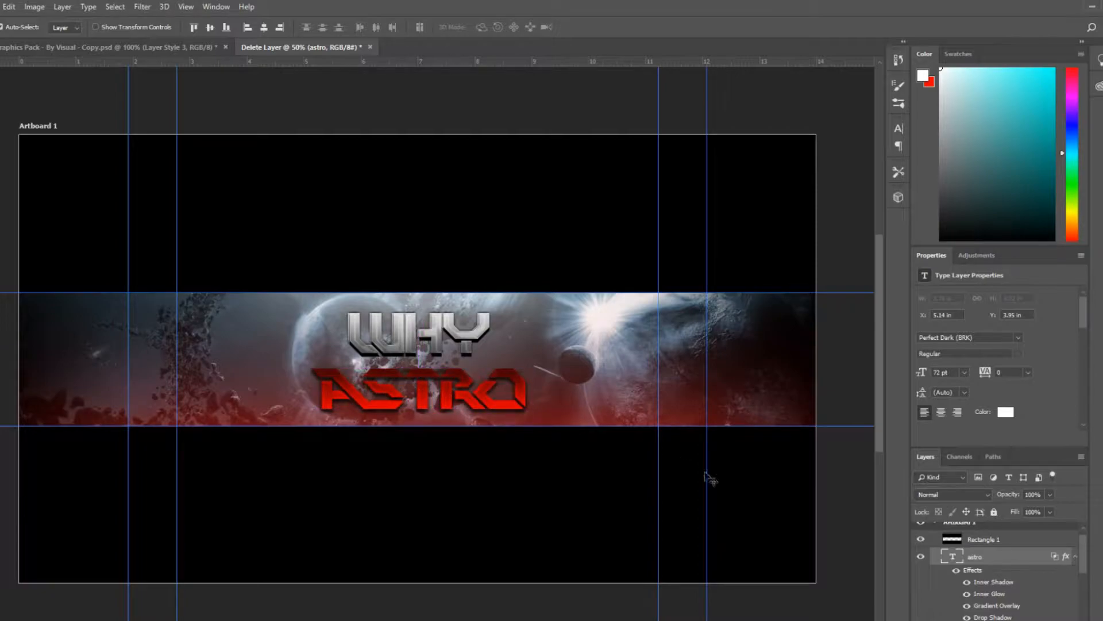
{"action": "key", "text": "ctrl+z"}
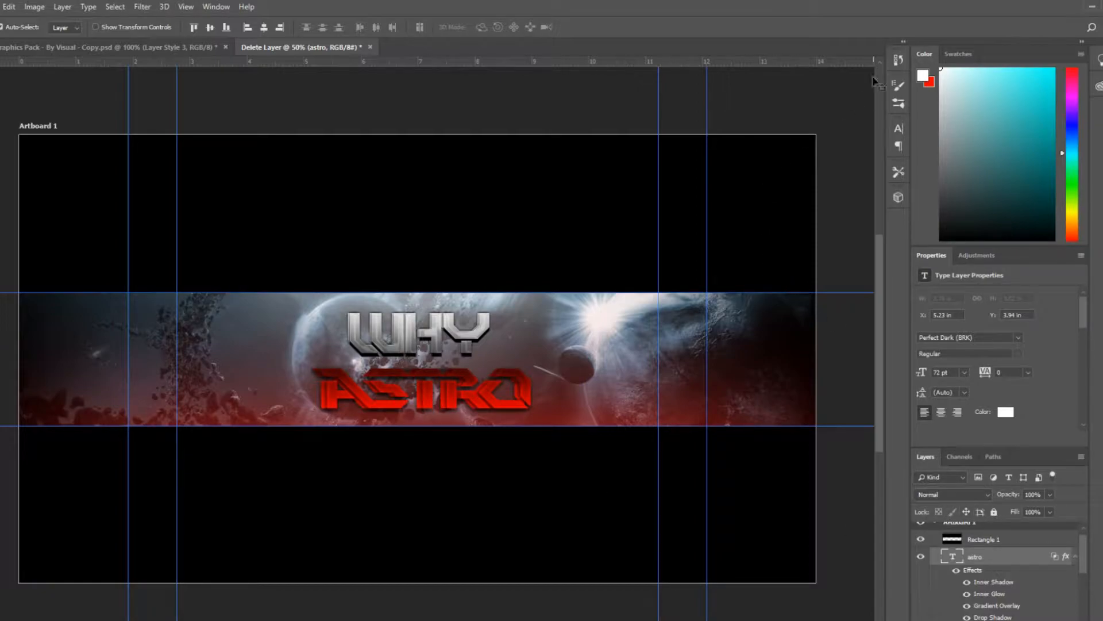
Step back through the history to the unmerged WHY text layer with its effects
{"action": "left_click", "coordinate": [897, 62]}
{"action": "key", "text": "ctrl+alt+z"}
{"action": "key", "text": "ctrl+alt+z"}
{"action": "key", "text": "ctrl+alt+z"}
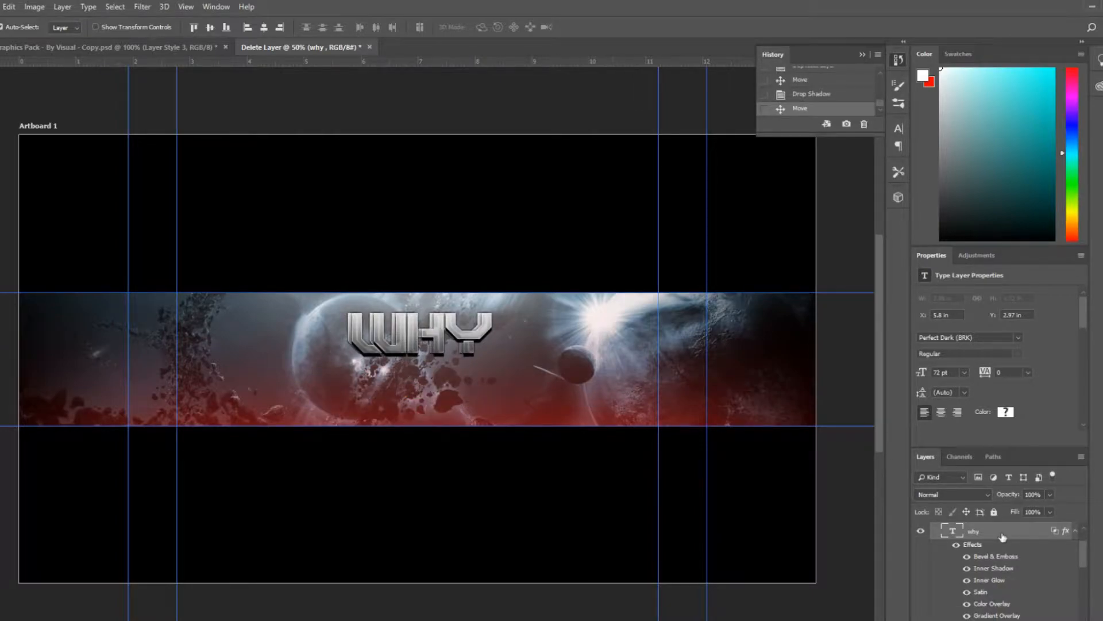
Adjust the distance of the WHY layer's second drop shadow in its layer style and confirm
{"action": "double_click", "coordinate": [1003, 536]}
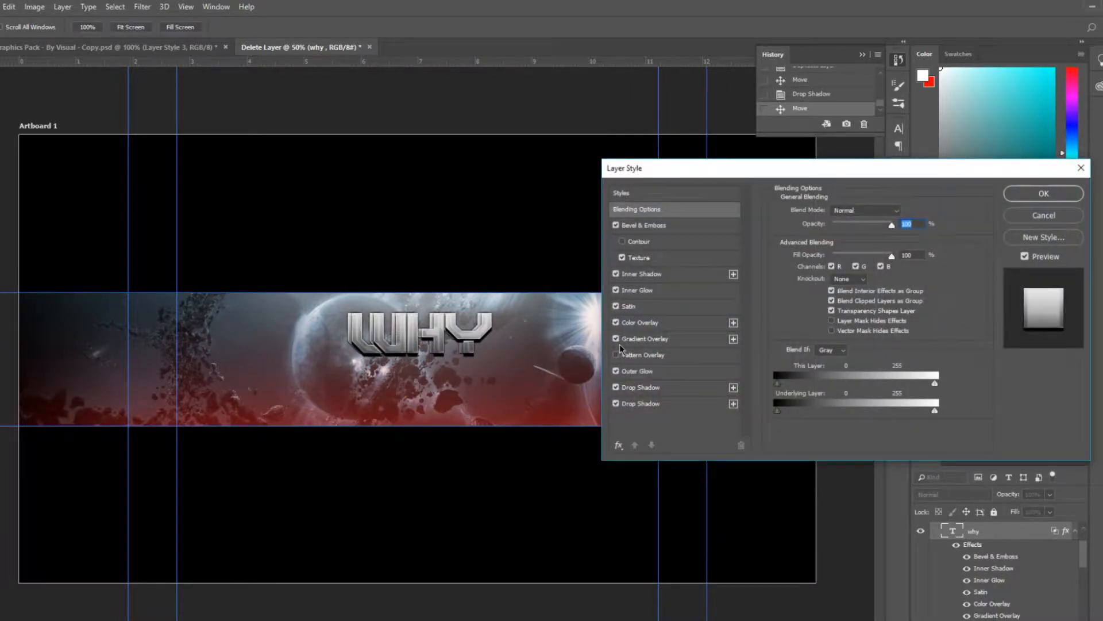
{"action": "left_click", "coordinate": [667, 386]}
{"action": "left_click", "coordinate": [708, 405]}
{"action": "left_click", "coordinate": [702, 393]}
{"action": "left_click_drag", "start_coordinate": [828, 273], "coordinate": [829, 272]}
{"action": "left_click", "coordinate": [699, 405]}
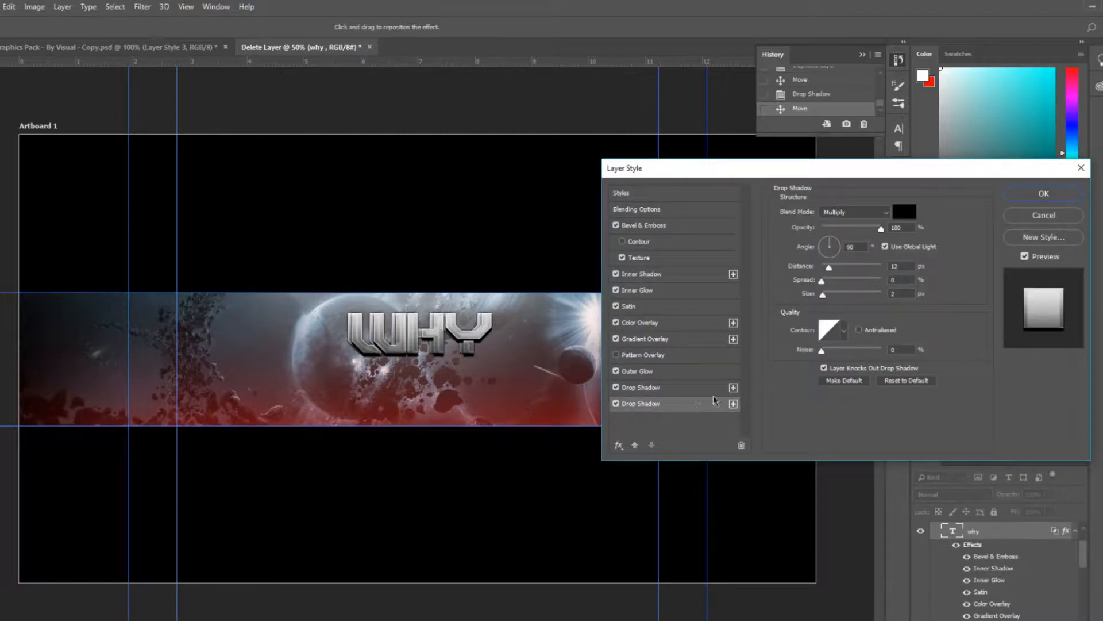
{"action": "left_click", "coordinate": [1044, 194]}
Hide both Drop Shadow effects on the WHY text layer
{"action": "left_click_drag", "start_coordinate": [1084, 549], "coordinate": [1092, 586]}
{"action": "left_click", "coordinate": [987, 562]}
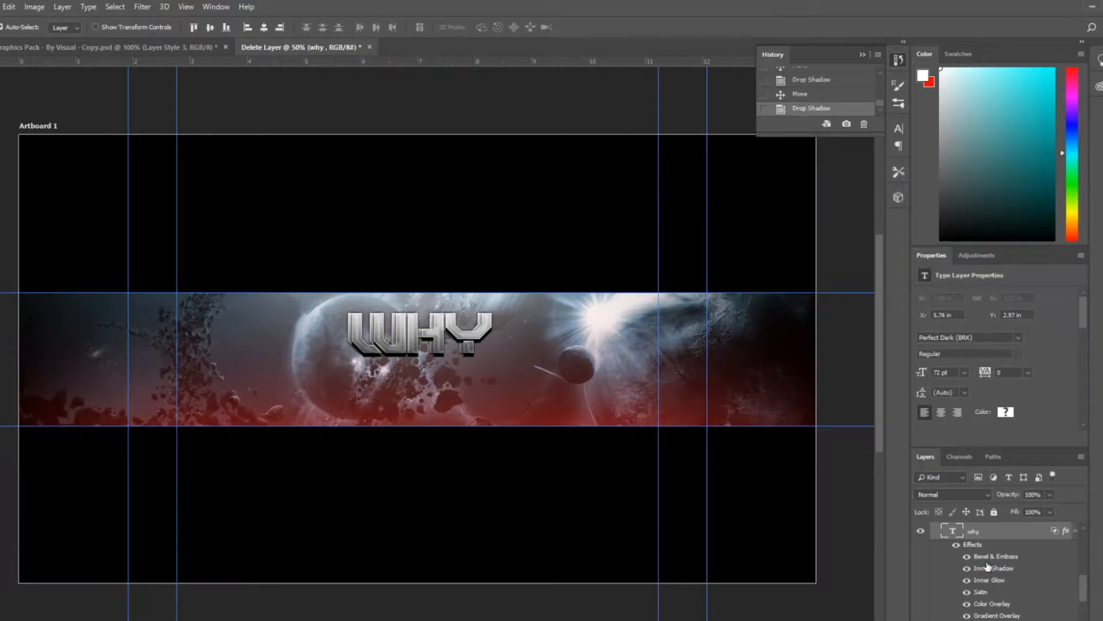
{"action": "double_click", "coordinate": [996, 531]}
{"action": "left_click", "coordinate": [1081, 170]}
{"action": "mouse_move", "coordinate": [1083, 590]}
{"action": "left_mouse_down"}
{"action": "mouse_move", "coordinate": [1087, 556]}
{"action": "mouse_move", "coordinate": [1088, 573]}
{"action": "left_mouse_up"}
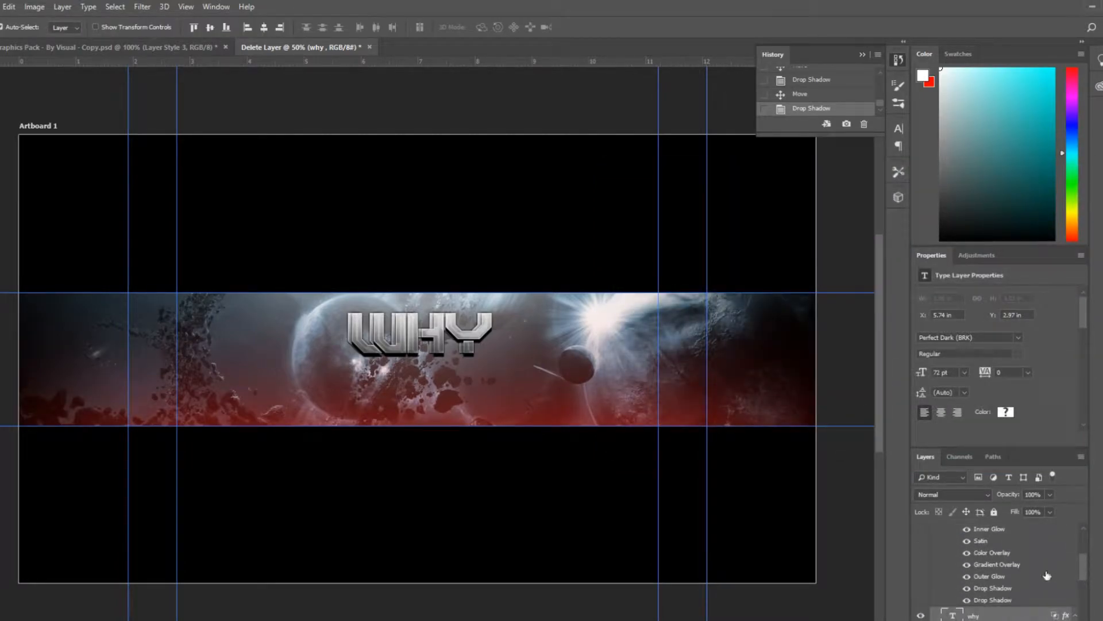
{"action": "left_click", "coordinate": [967, 588]}
{"action": "left_click", "coordinate": [968, 599]}
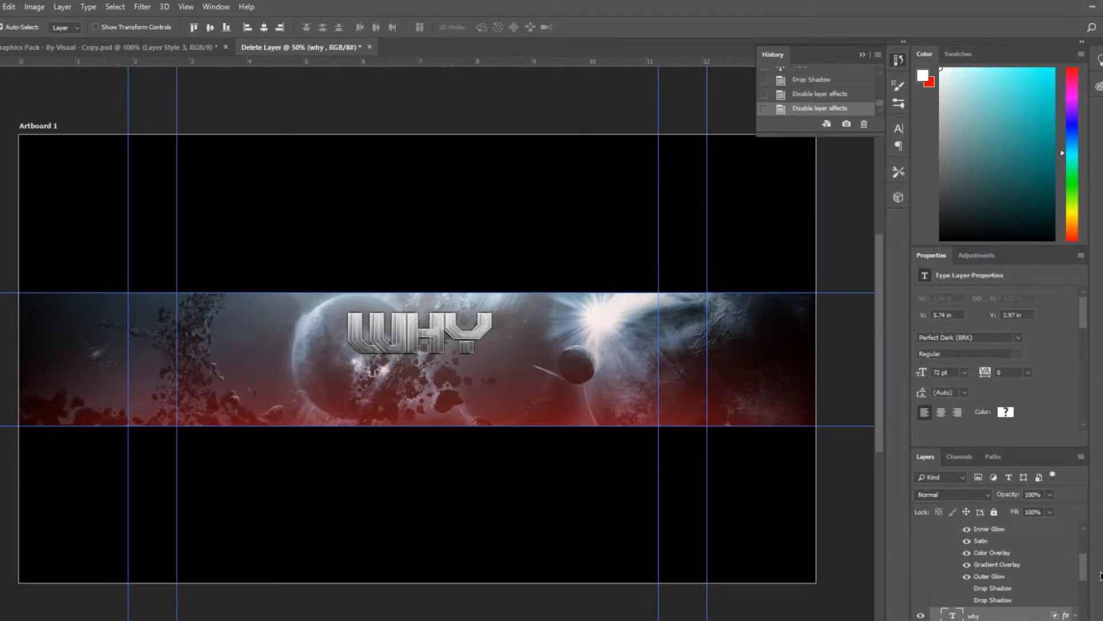
Set the WHY layer's two drop shadow distances to about 11 px and 15 px and confirm
{"action": "scroll", "coordinate": [1084, 574], "scroll_direction": "down", "scroll_amount": 3}
{"action": "left_click", "coordinate": [919, 540]}
{"action": "left_click", "coordinate": [920, 540]}
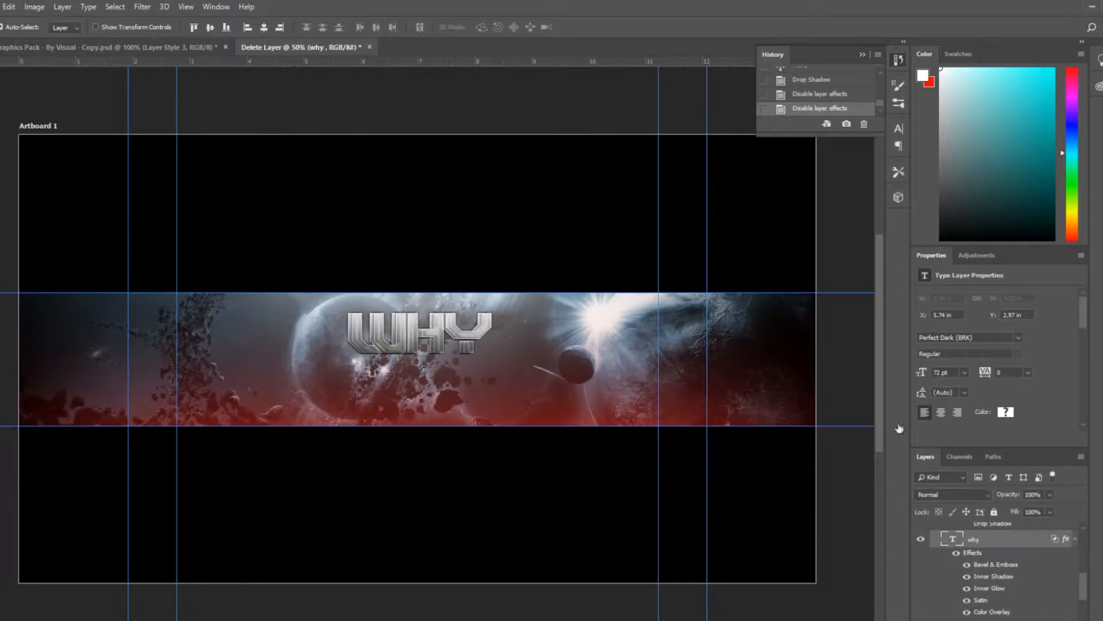
{"action": "double_click", "coordinate": [1016, 545]}
{"action": "left_click", "coordinate": [652, 388]}
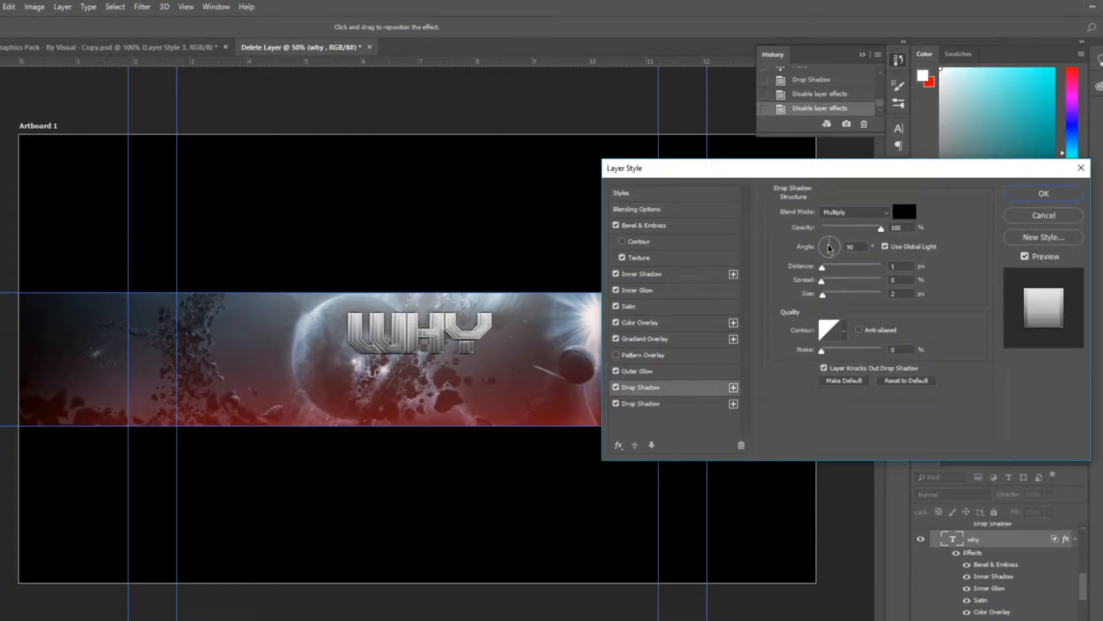
{"action": "left_click_drag", "start_coordinate": [822, 269], "coordinate": [834, 272]}
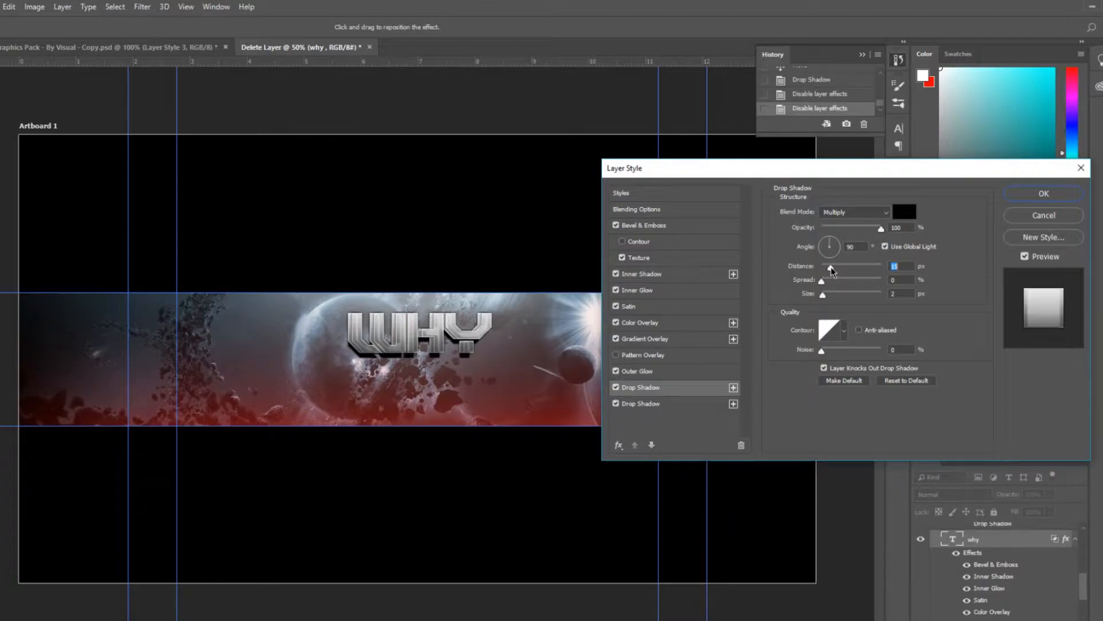
{"action": "left_click", "coordinate": [687, 403]}
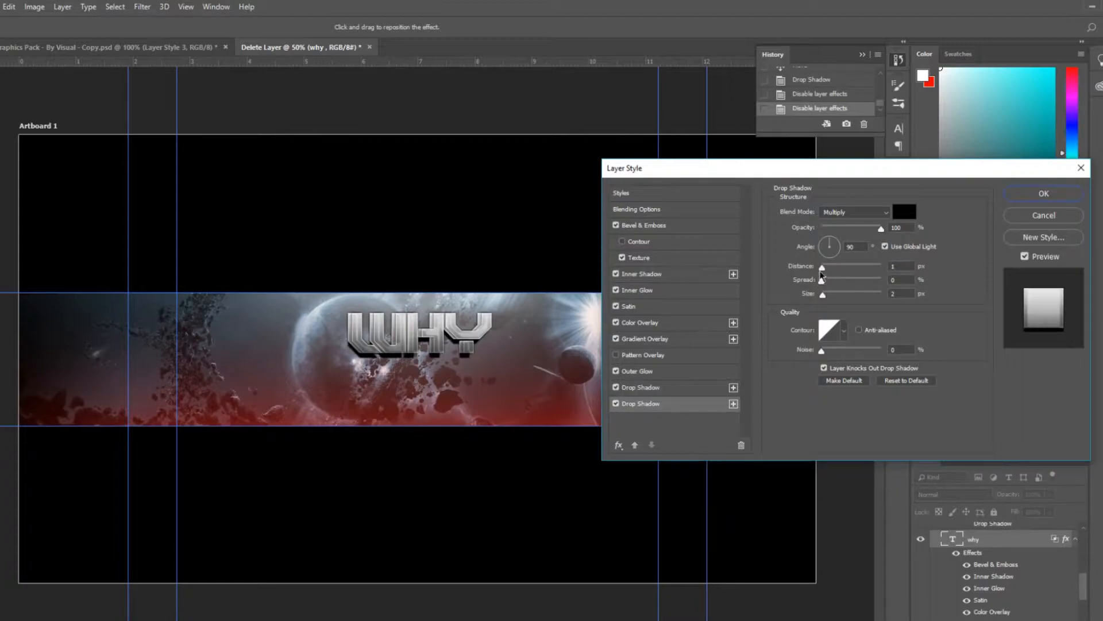
{"action": "left_click_drag", "start_coordinate": [836, 274], "coordinate": [833, 272]}
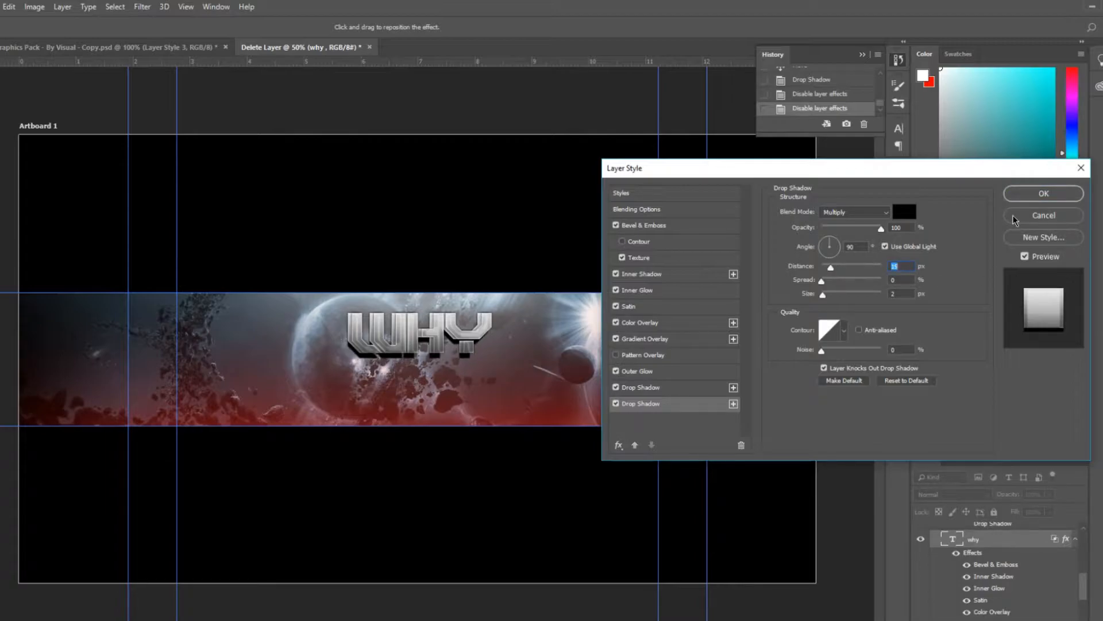
{"action": "left_click", "coordinate": [1060, 198]}
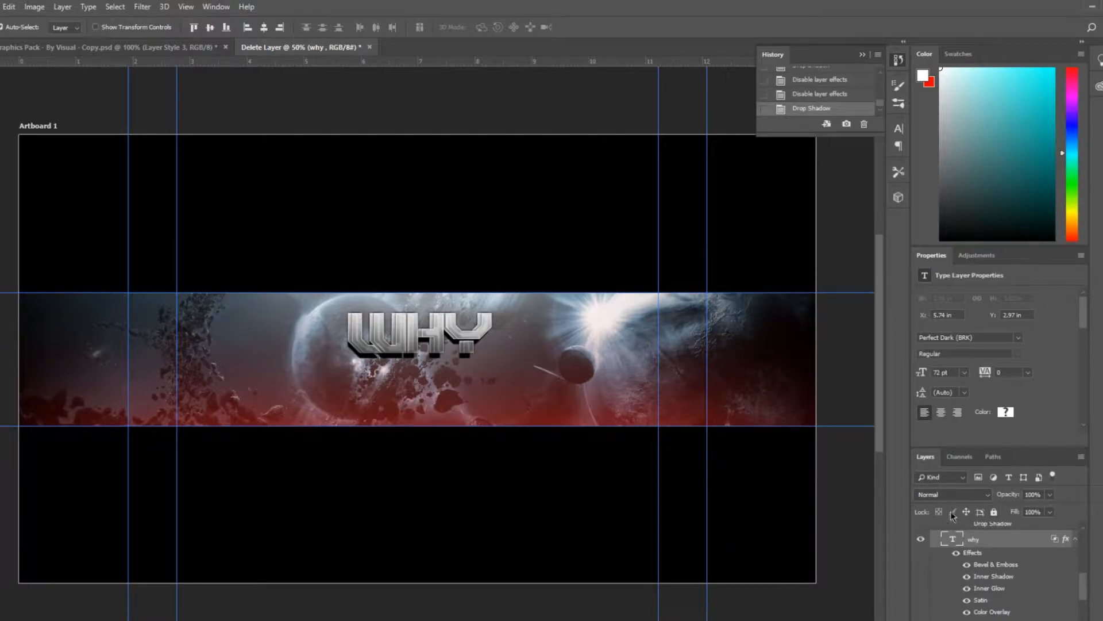
{"action": "left_click_drag", "start_coordinate": [1085, 588], "coordinate": [1087, 550]}
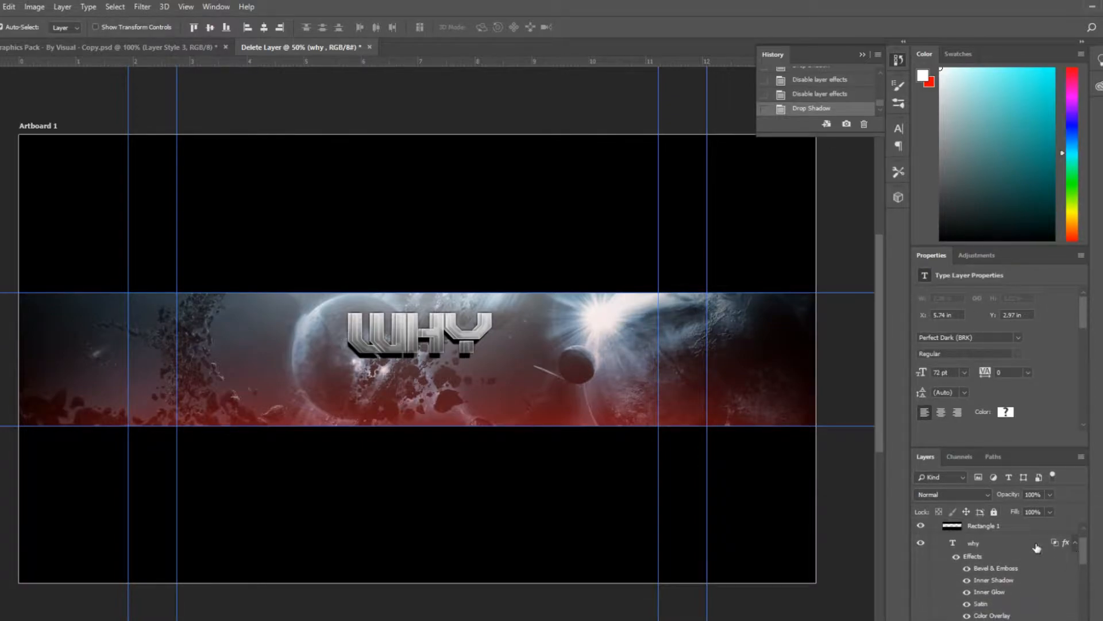
{"action": "left_click", "coordinate": [985, 543]}
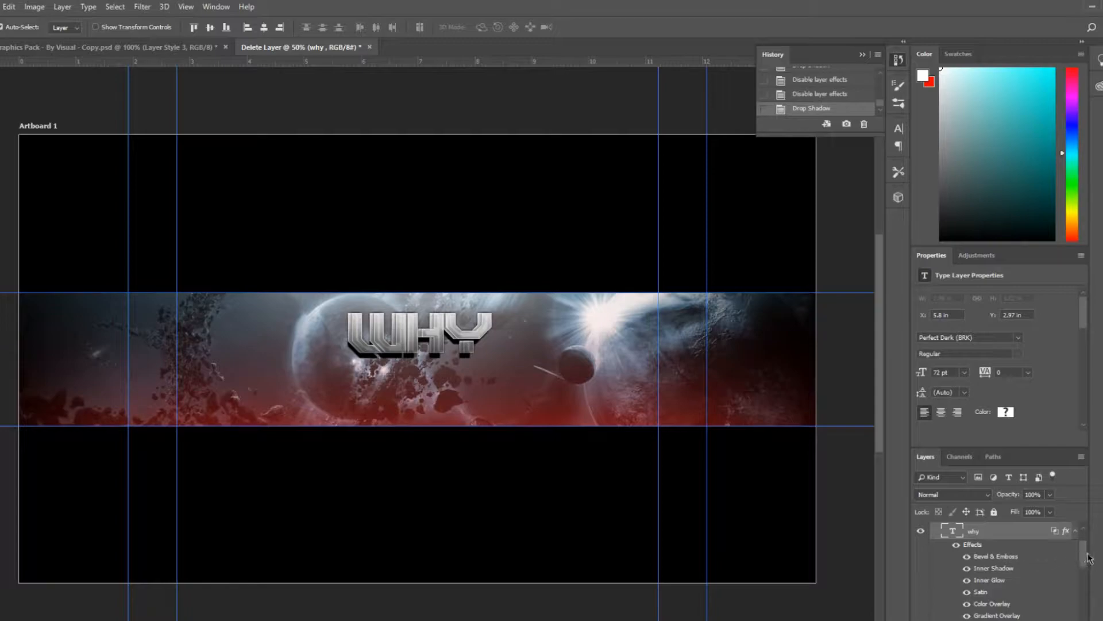
{"action": "left_click_drag", "start_coordinate": [1088, 558], "coordinate": [1089, 572]}
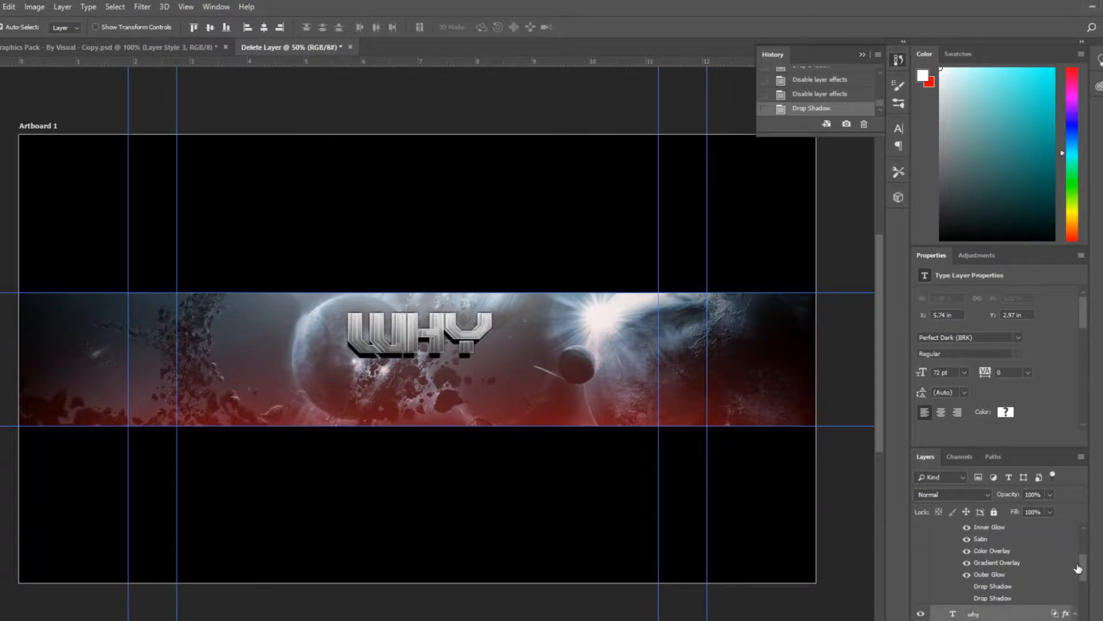
{"action": "key", "text": "ctrl+shift+e"}
{"action": "key", "text": "ctrl+z"}
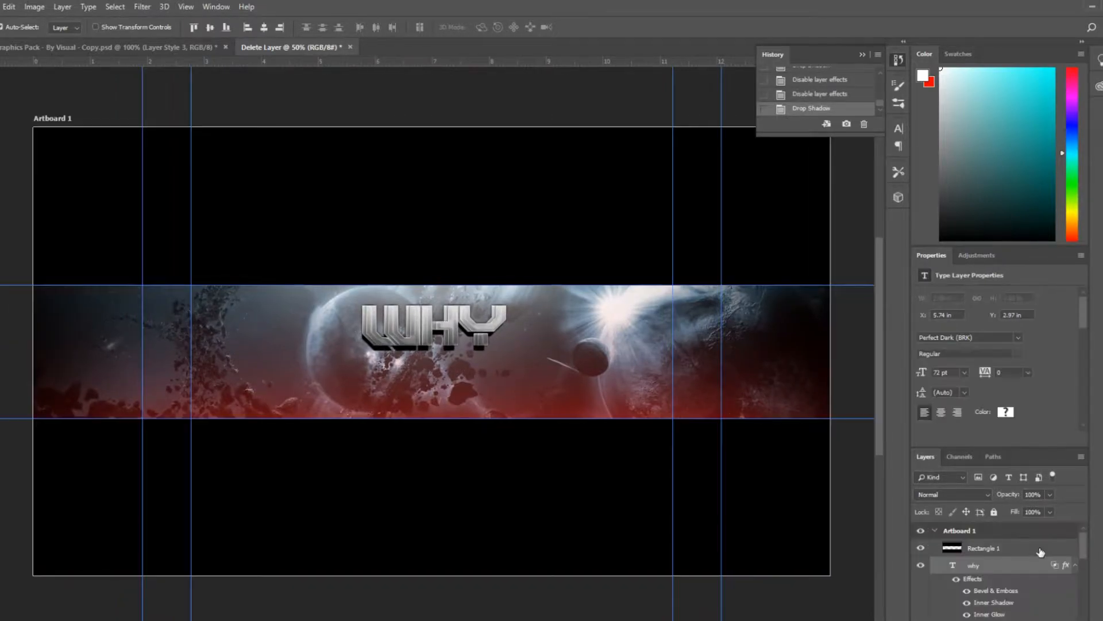
{"action": "left_click", "coordinate": [1073, 547]}
{"action": "left_click_drag", "start_coordinate": [1084, 549], "coordinate": [1083, 573]}
{"action": "left_click", "coordinate": [1021, 557], "text": "ctrl"}
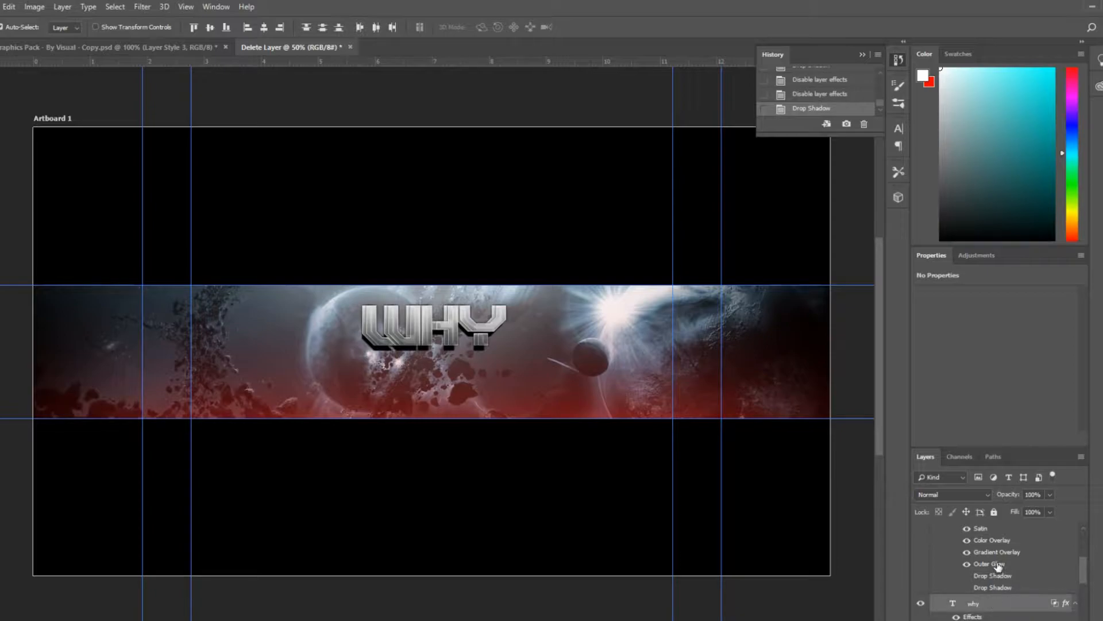
{"action": "key", "text": "ctrl+e"}
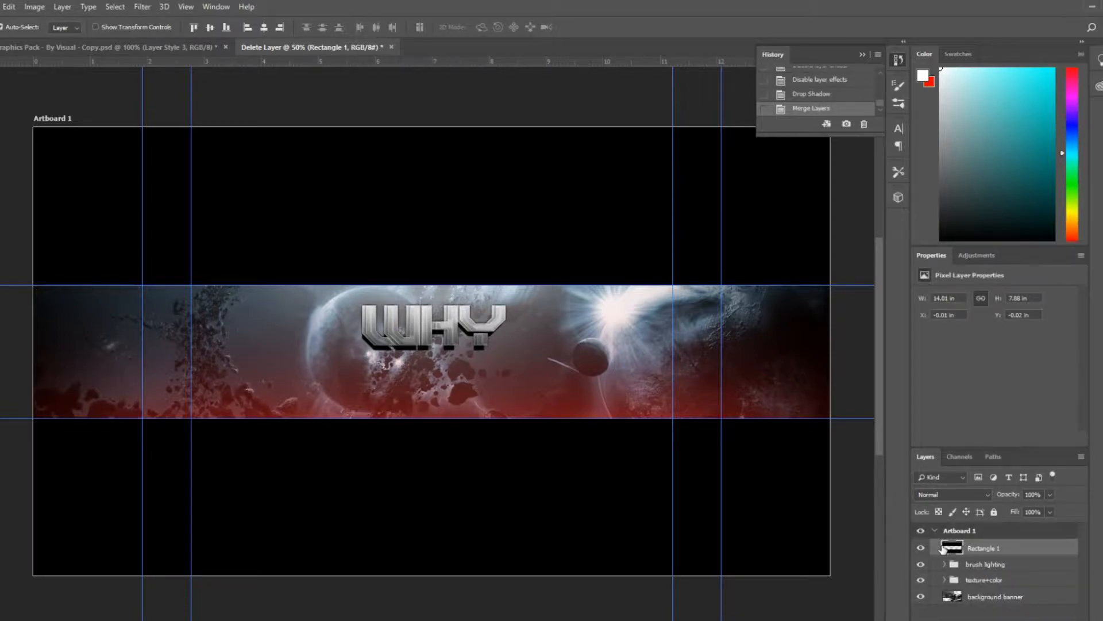
{"action": "key", "text": "ctrl+z"}
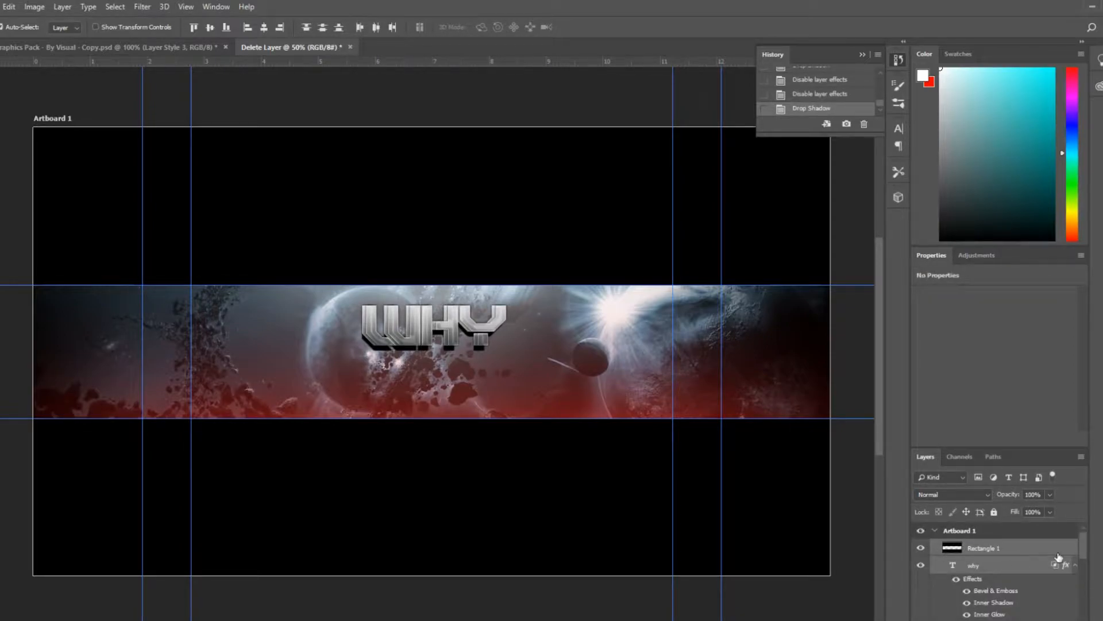
Merge the styled WHY text layer down into a pixel layer and add a new empty layer
{"action": "left_click", "coordinate": [1022, 553]}
{"action": "left_click", "coordinate": [1046, 568]}
{"action": "scroll", "coordinate": [1026, 569], "scroll_direction": "down", "scroll_amount": 1}
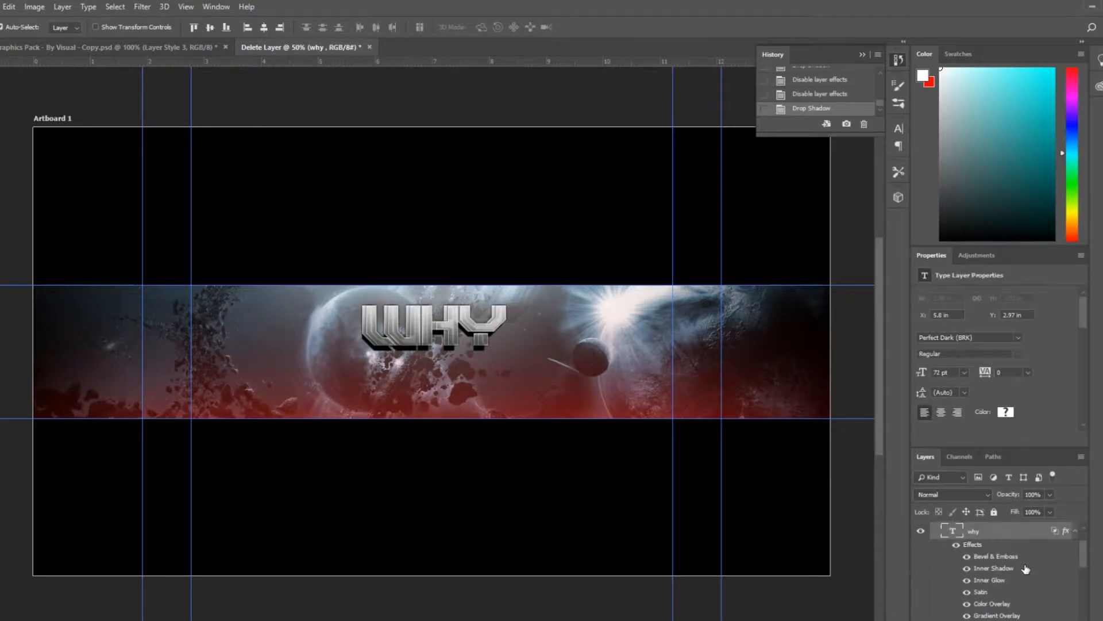
{"action": "scroll", "coordinate": [1029, 575], "scroll_direction": "up", "scroll_amount": 3}
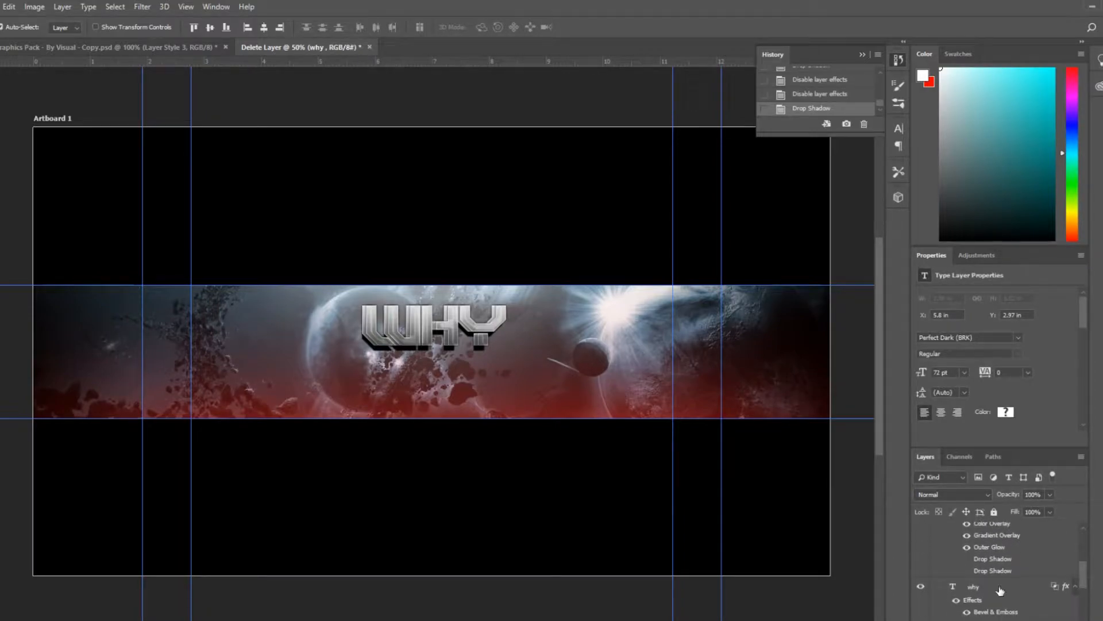
{"action": "key", "text": "ctrl+e"}
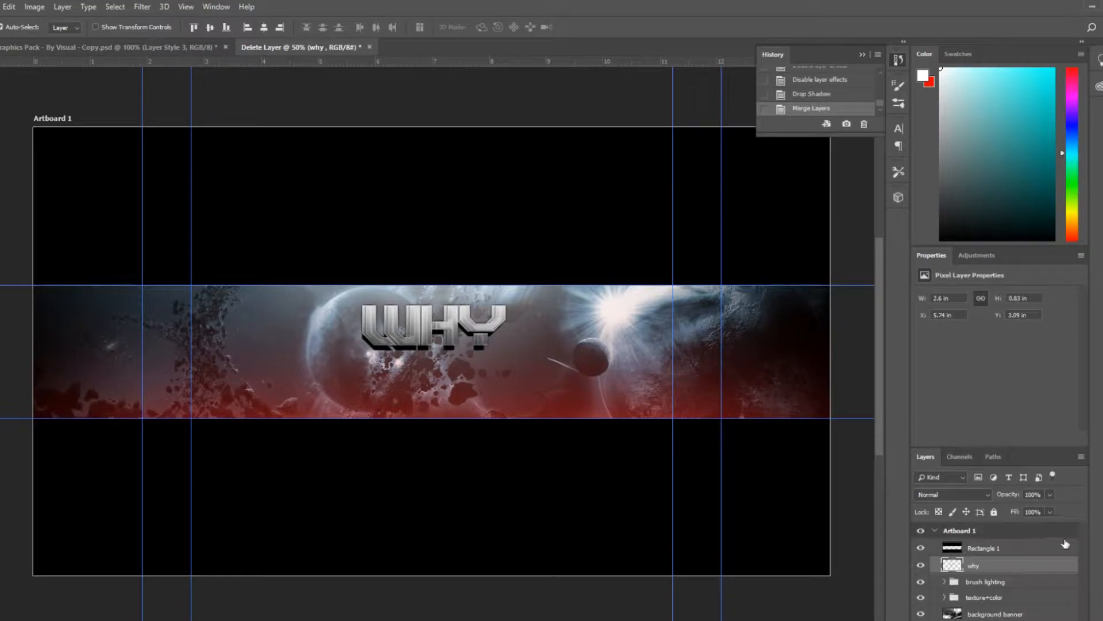
{"action": "key", "text": "ctrl+shift+alt+n"}
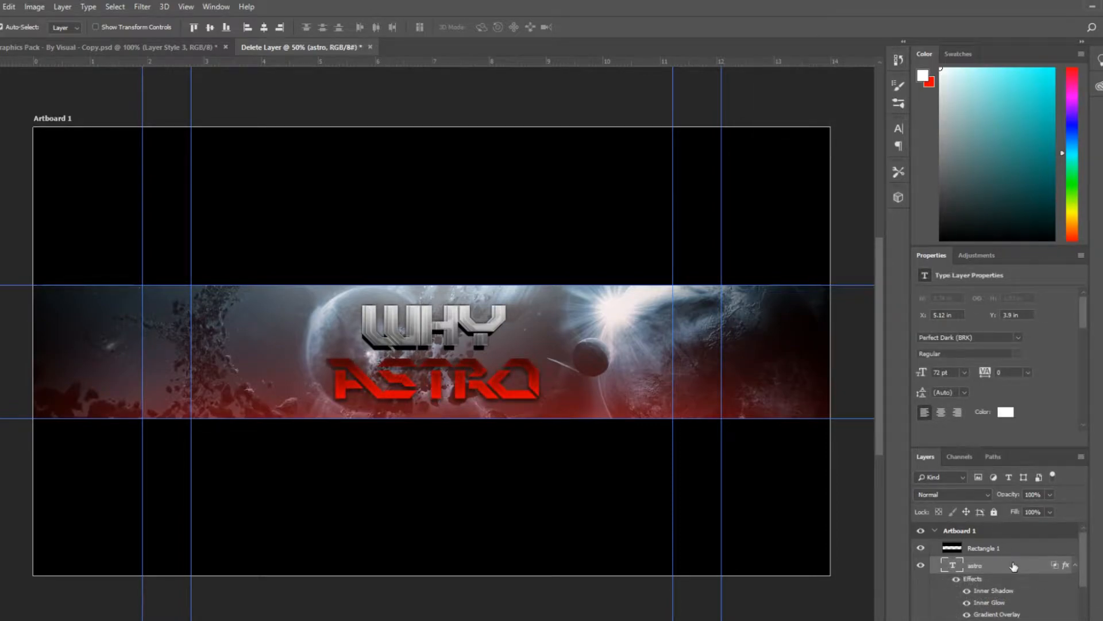
Nudge the red ASTRO text slightly to the right
{"action": "mouse_move", "coordinate": [459, 378]}
{"action": "left_mouse_down"}
{"action": "mouse_move", "coordinate": [392, 331]}
{"action": "mouse_move", "coordinate": [458, 351]}
{"action": "mouse_move", "coordinate": [464, 381]}
{"action": "left_mouse_up"}
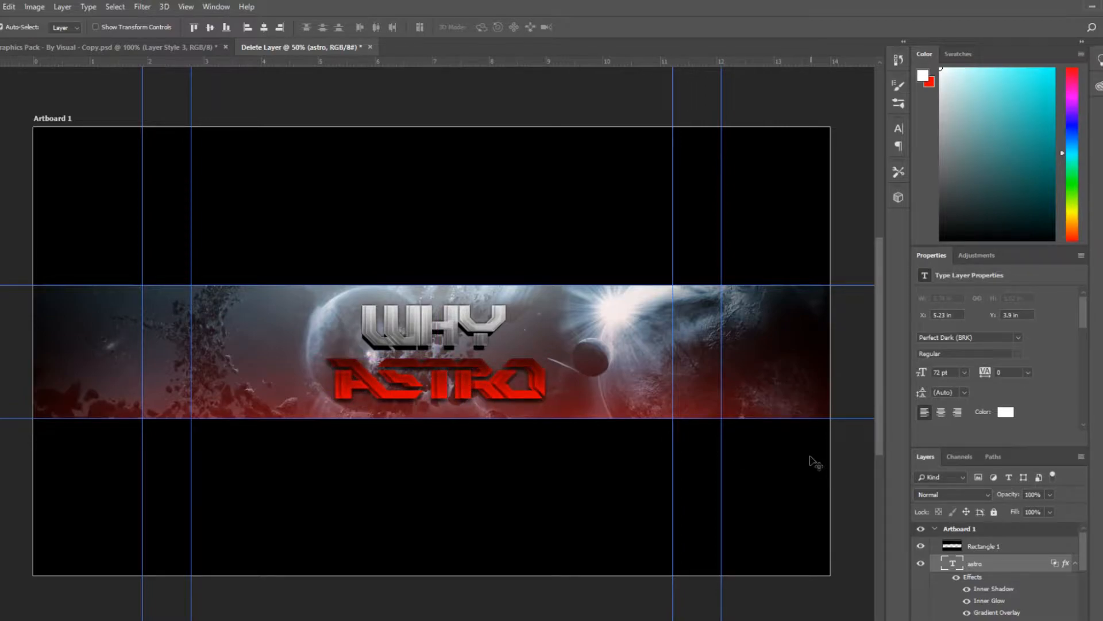
{"action": "left_click_drag", "start_coordinate": [1084, 560], "coordinate": [1088, 579]}
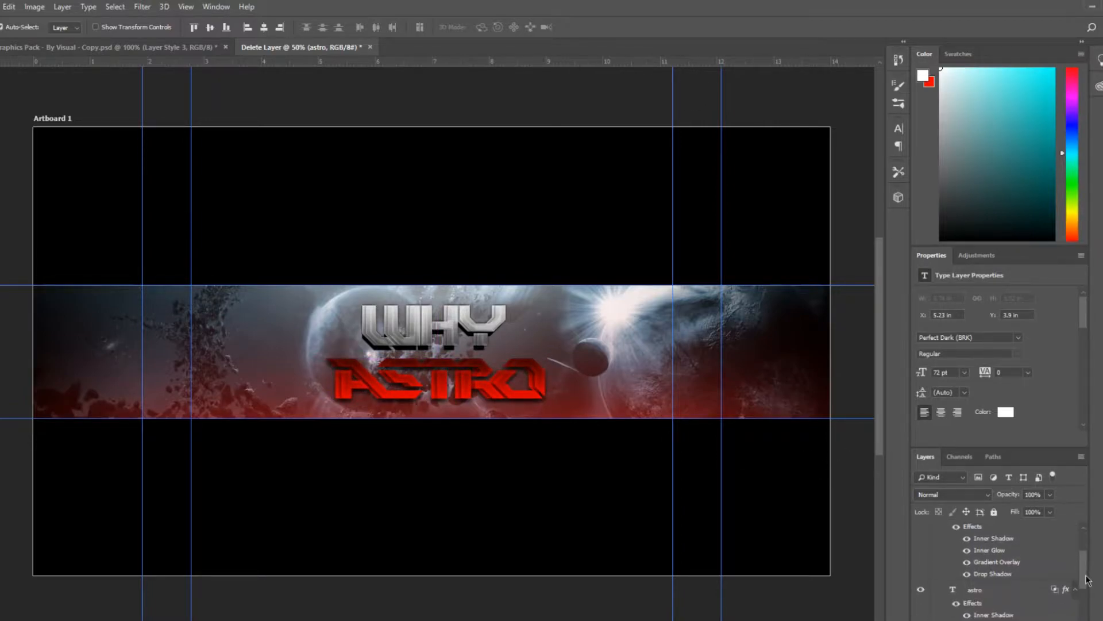
Add a second Drop Shadow to the ASTRO text layer and set both drop shadow distances to about 15 px
{"action": "double_click", "coordinate": [1005, 572]}
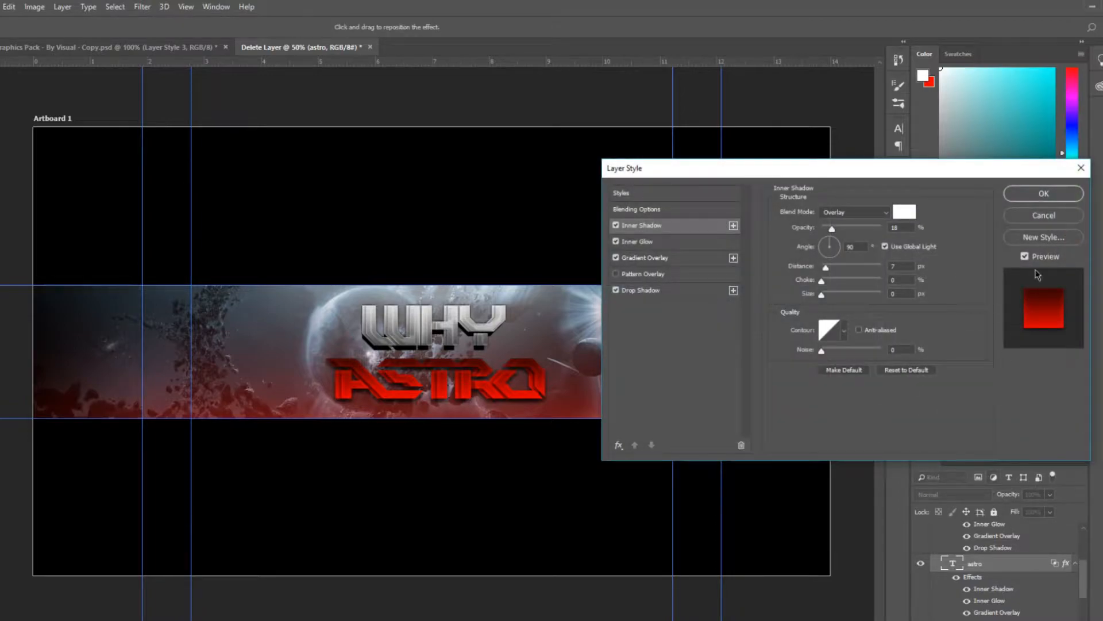
{"action": "left_click", "coordinate": [1080, 171]}
{"action": "double_click", "coordinate": [1013, 564]}
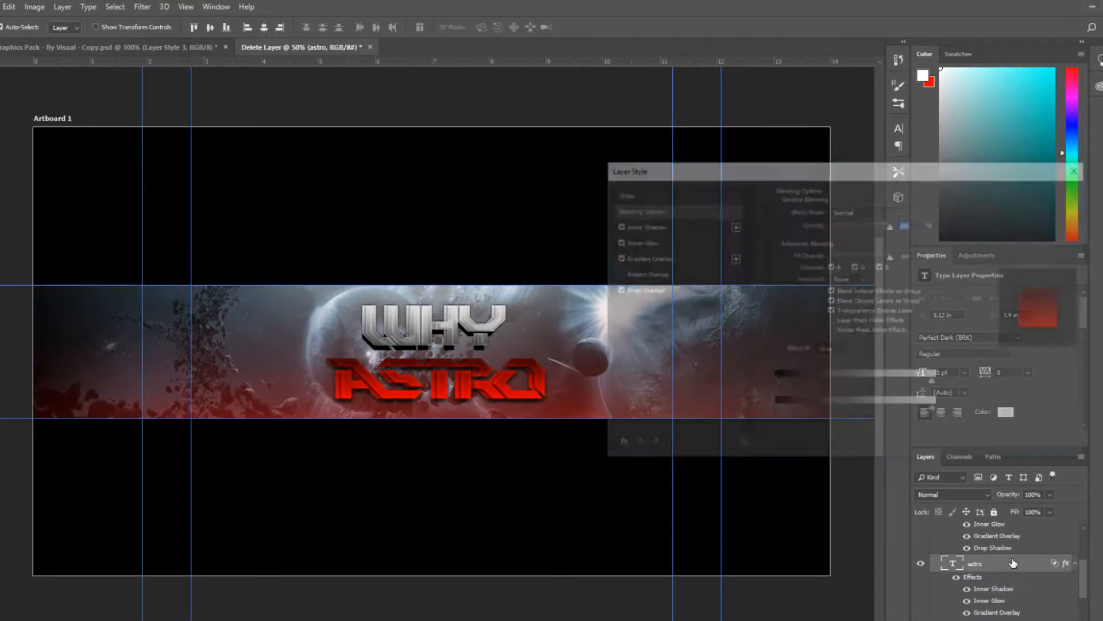
{"action": "left_click", "coordinate": [617, 444]}
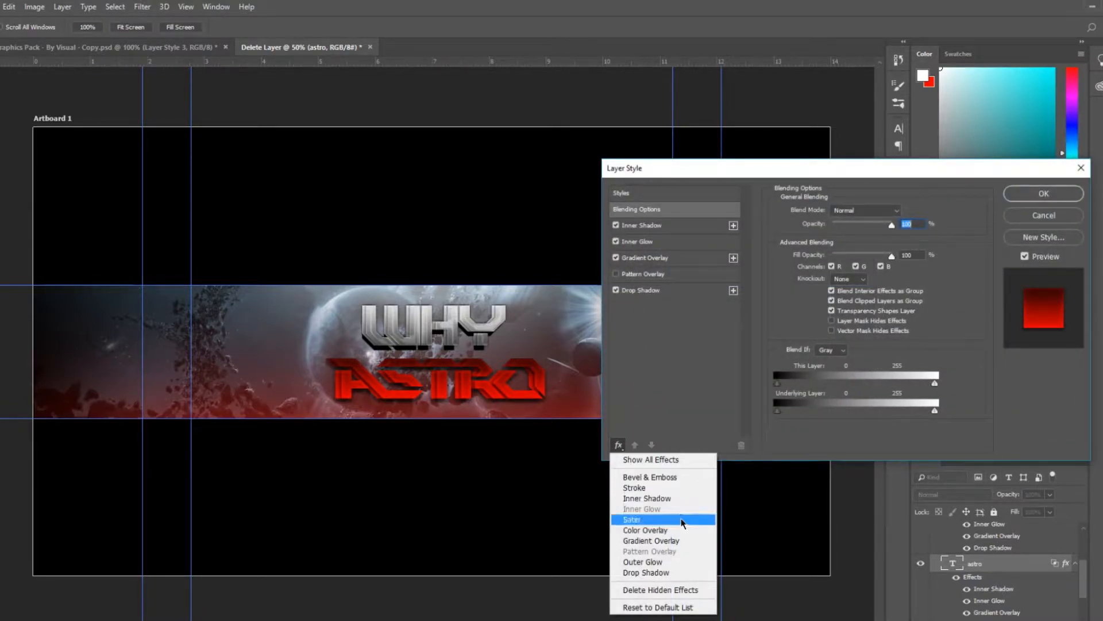
{"action": "left_click", "coordinate": [689, 573]}
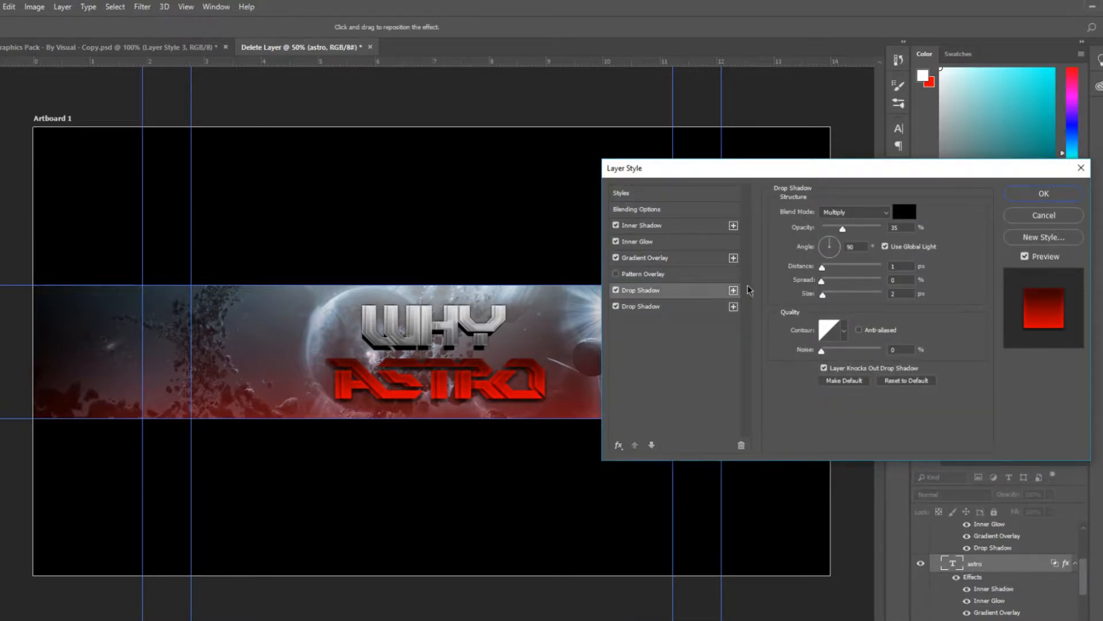
{"action": "left_click_drag", "start_coordinate": [822, 267], "coordinate": [831, 269]}
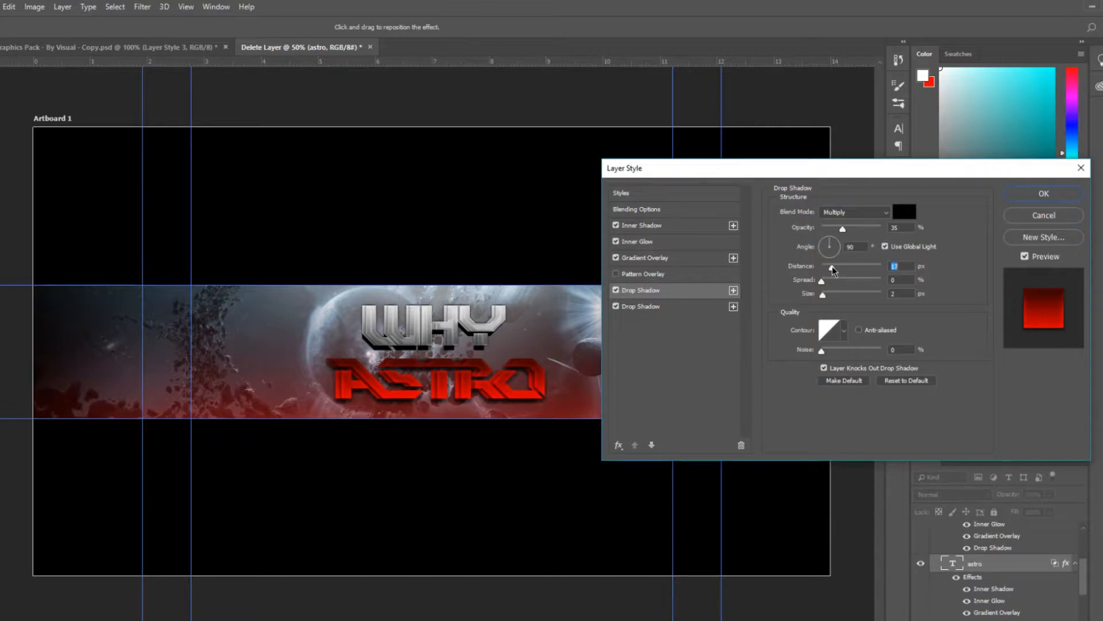
{"action": "left_click", "coordinate": [677, 306]}
{"action": "left_click_drag", "start_coordinate": [826, 269], "coordinate": [832, 268]}
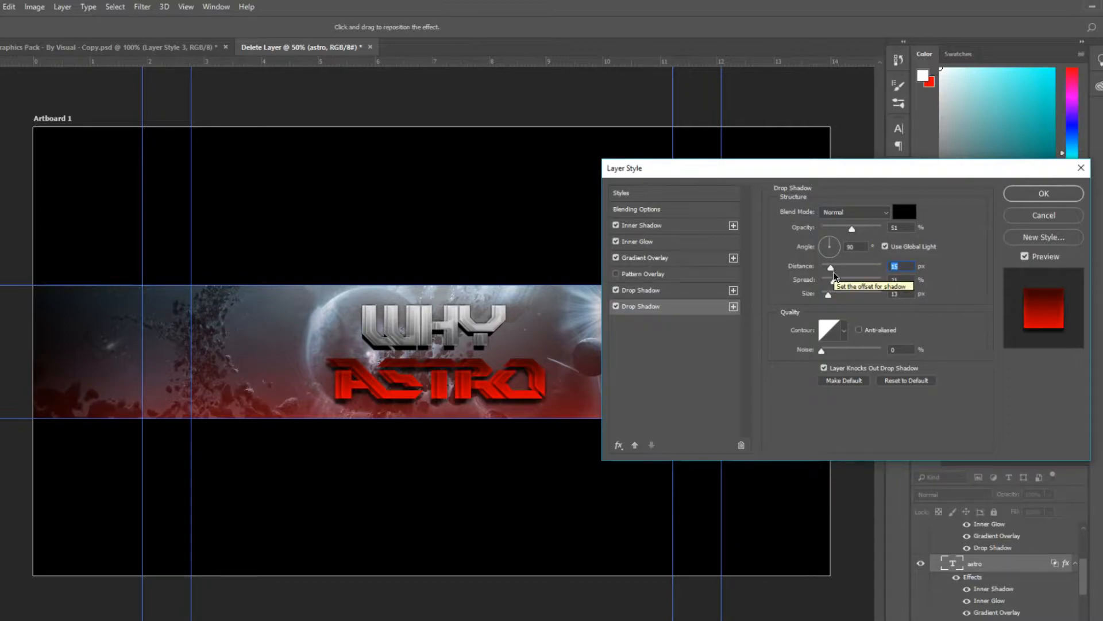
{"action": "left_click", "coordinate": [1044, 193]}
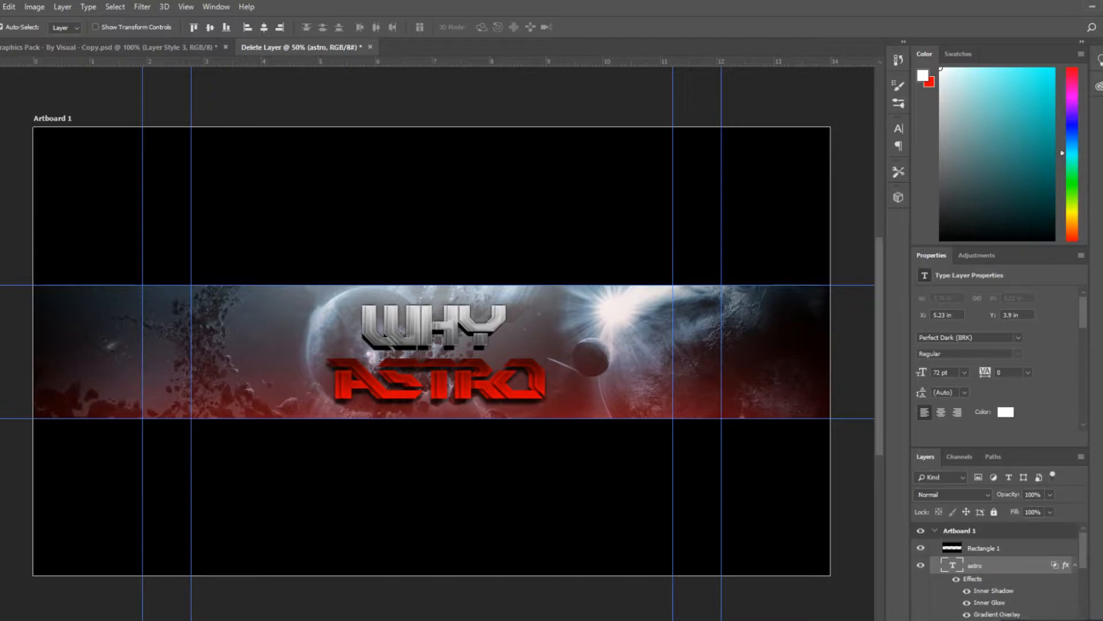
Merge the styled ASTRO text layer down into a pixel layer and add a new empty layer
{"action": "scroll", "coordinate": [1081, 553], "scroll_direction": "down", "scroll_amount": 2}
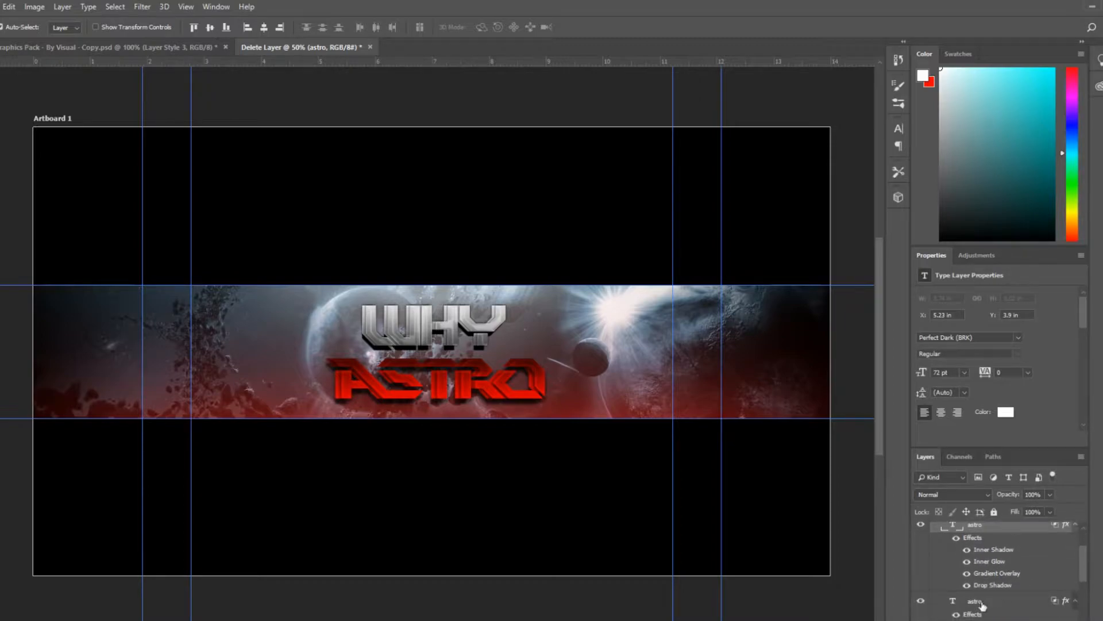
{"action": "left_click", "coordinate": [982, 605], "text": "shift"}
{"action": "key", "text": "ctrl+e"}
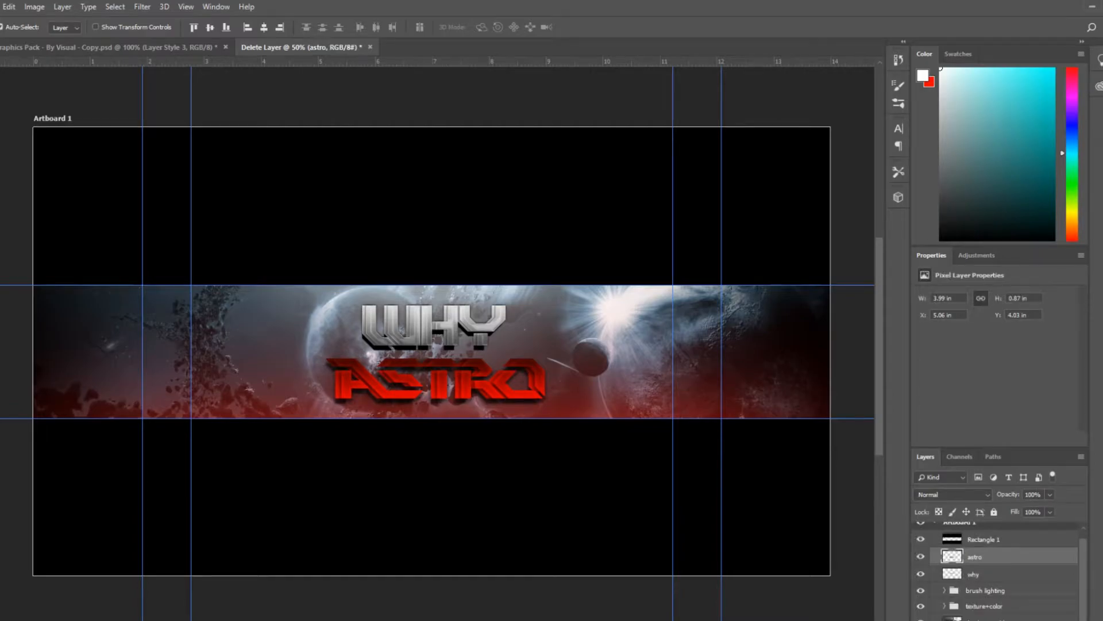
{"action": "key", "text": "ctrl+alt+shift+n"}
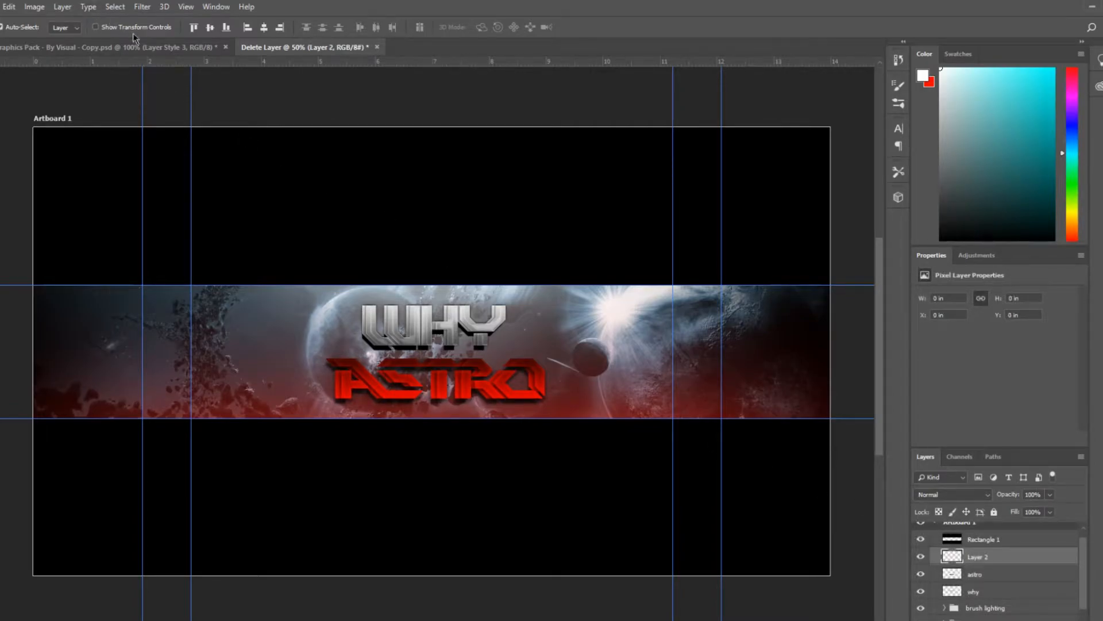
Start a new text layer with the Horizontal Type Tool on the banner's left side at 36 pt
{"action": "left_click", "coordinate": [139, 49]}
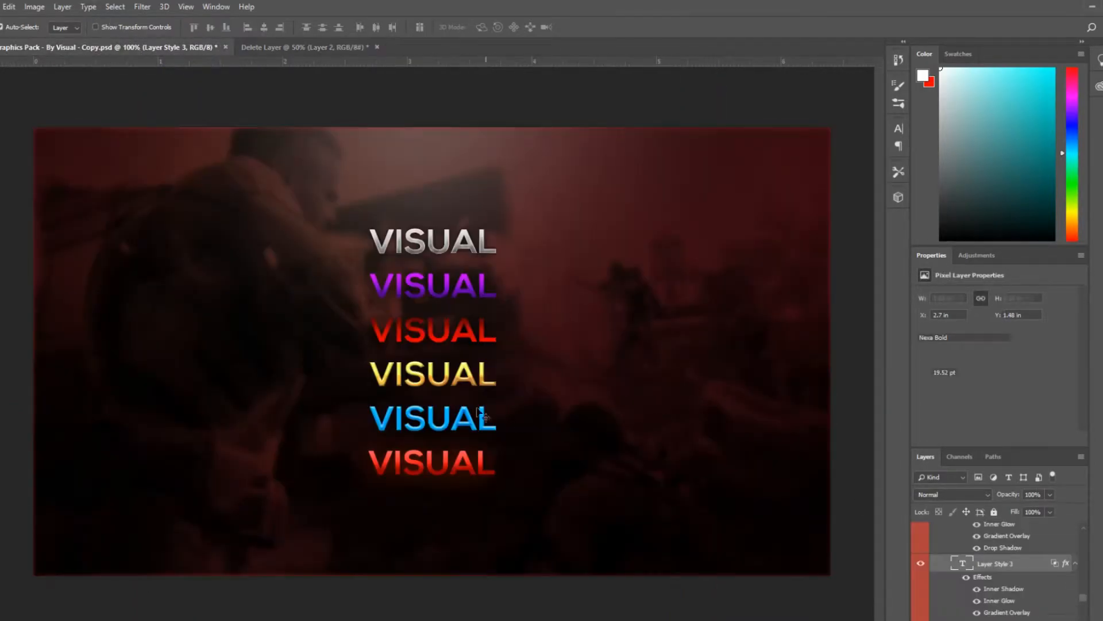
{"action": "left_click", "coordinate": [268, 47]}
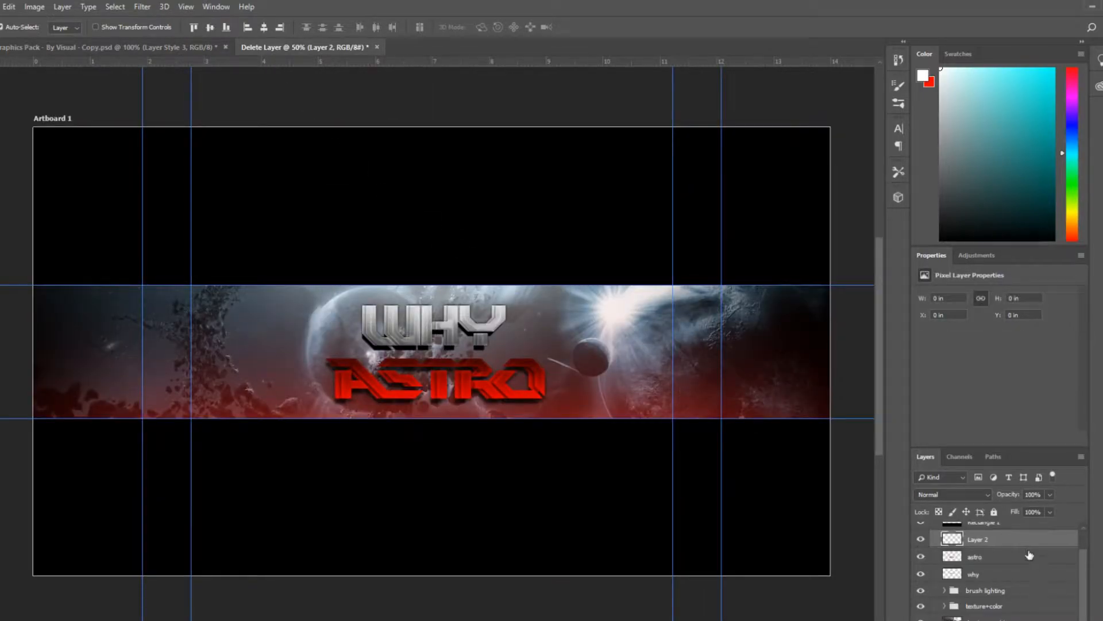
{"action": "right_click", "coordinate": [1, 305]}
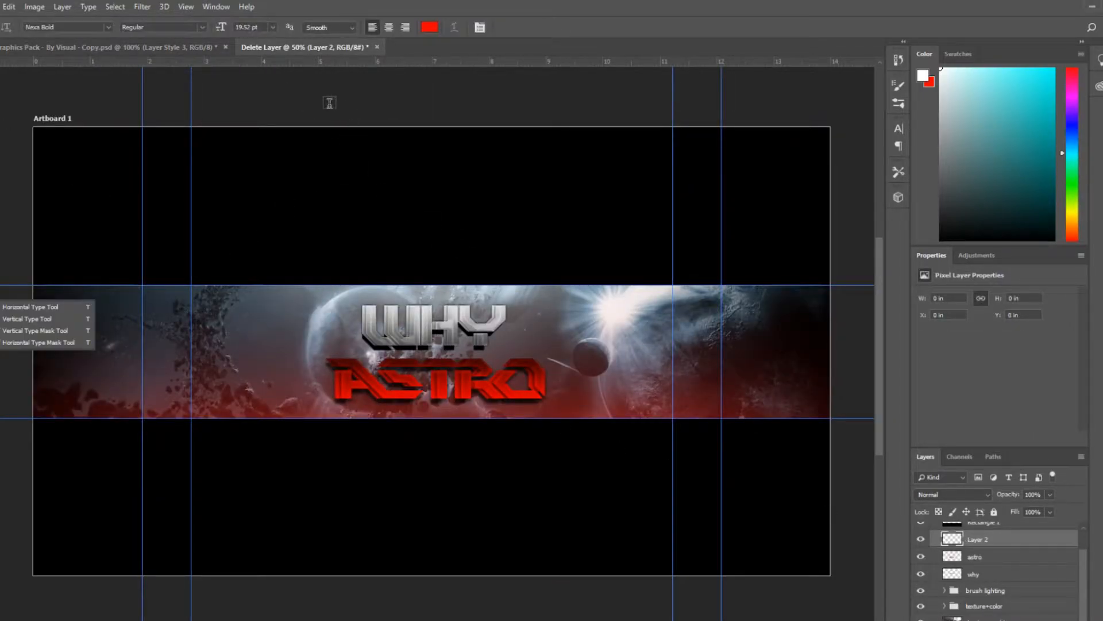
{"action": "left_click", "coordinate": [218, 344]}
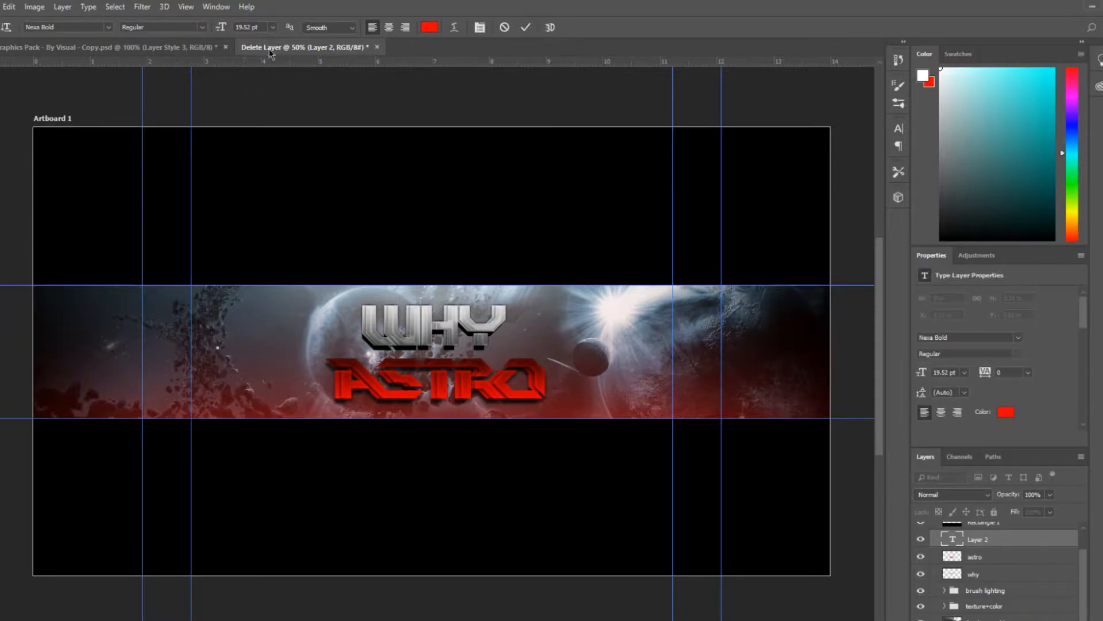
{"action": "left_click", "coordinate": [273, 28]}
{"action": "left_click", "coordinate": [285, 156]}
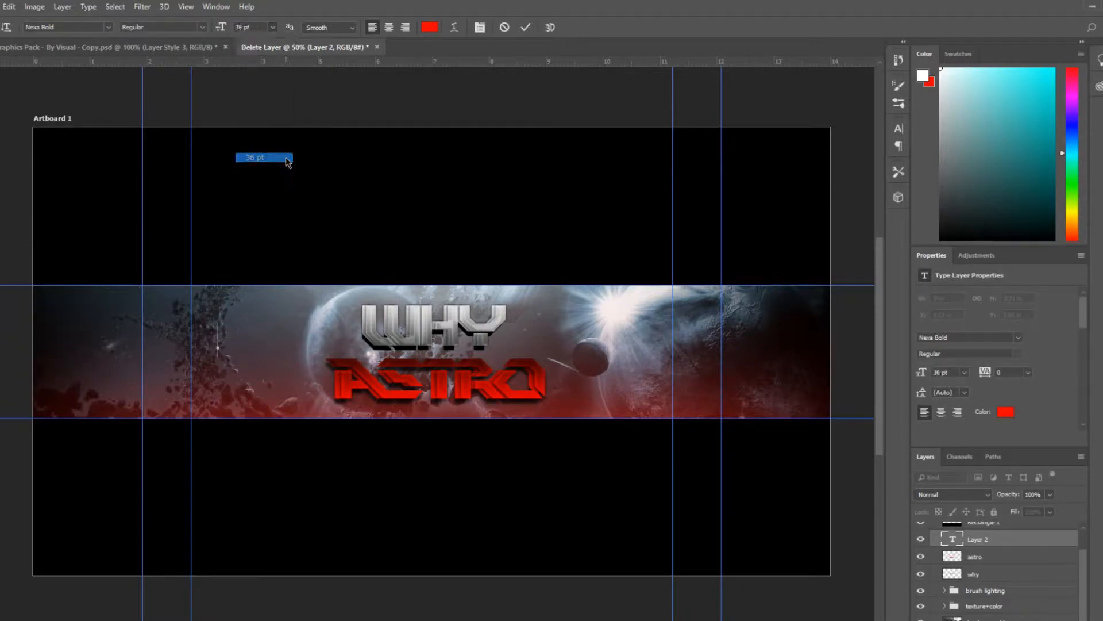
{"action": "type", "text": "sds"}
{"action": "key", "text": "BackSpace"}
{"action": "key", "text": "BackSpace"}
{"action": "key", "text": "BackSpace"}
{"action": "left_click", "coordinate": [107, 26]}
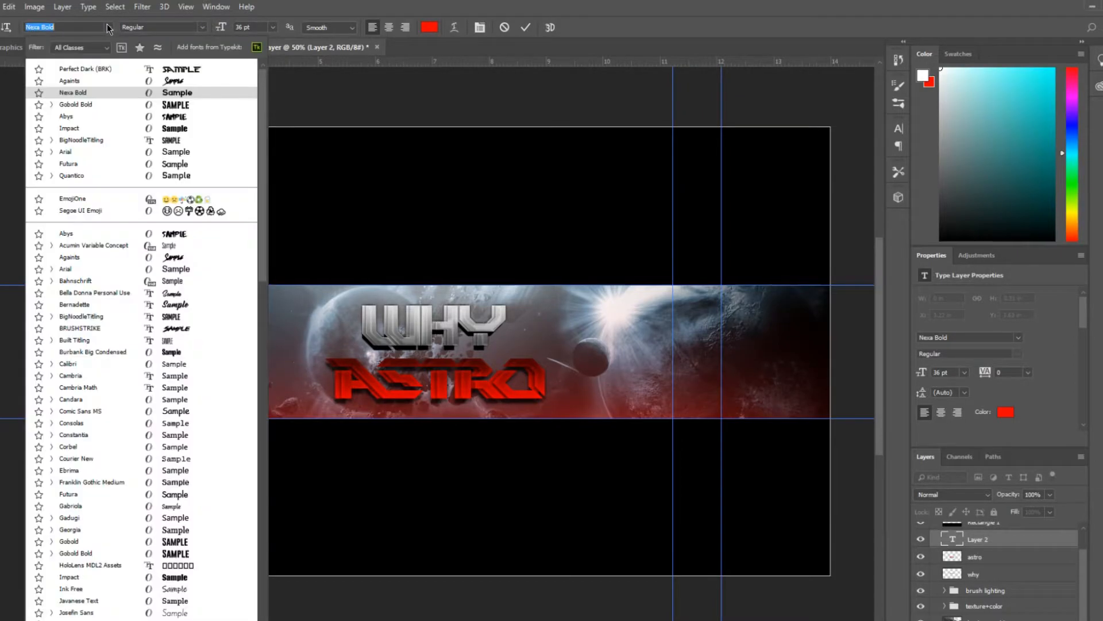
{"action": "left_click", "coordinate": [106, 26]}
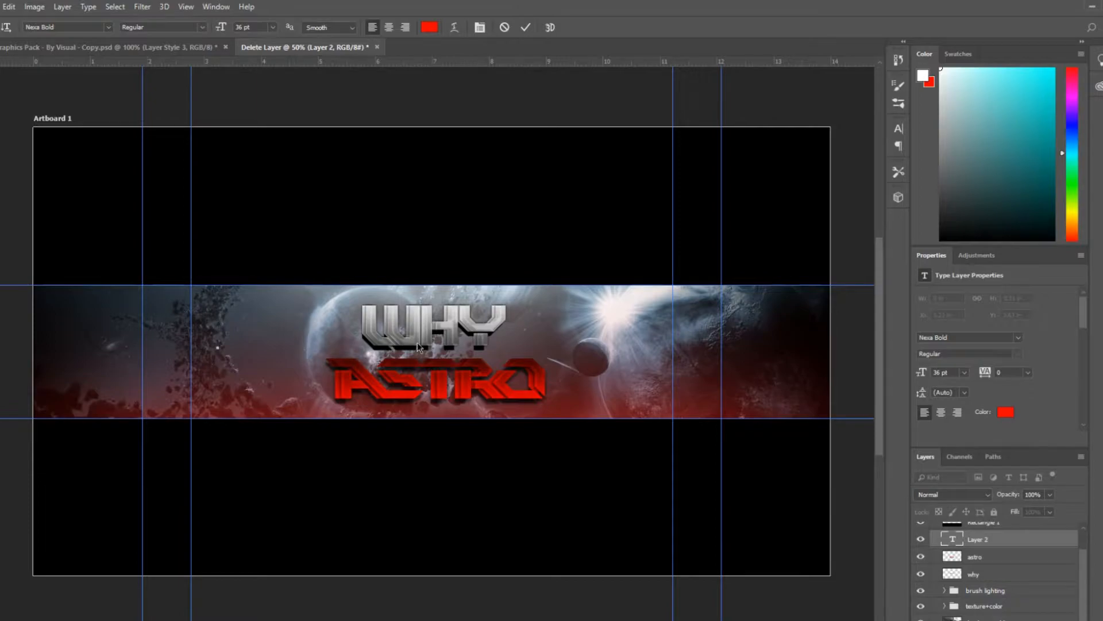
{"action": "left_click", "coordinate": [899, 129]}
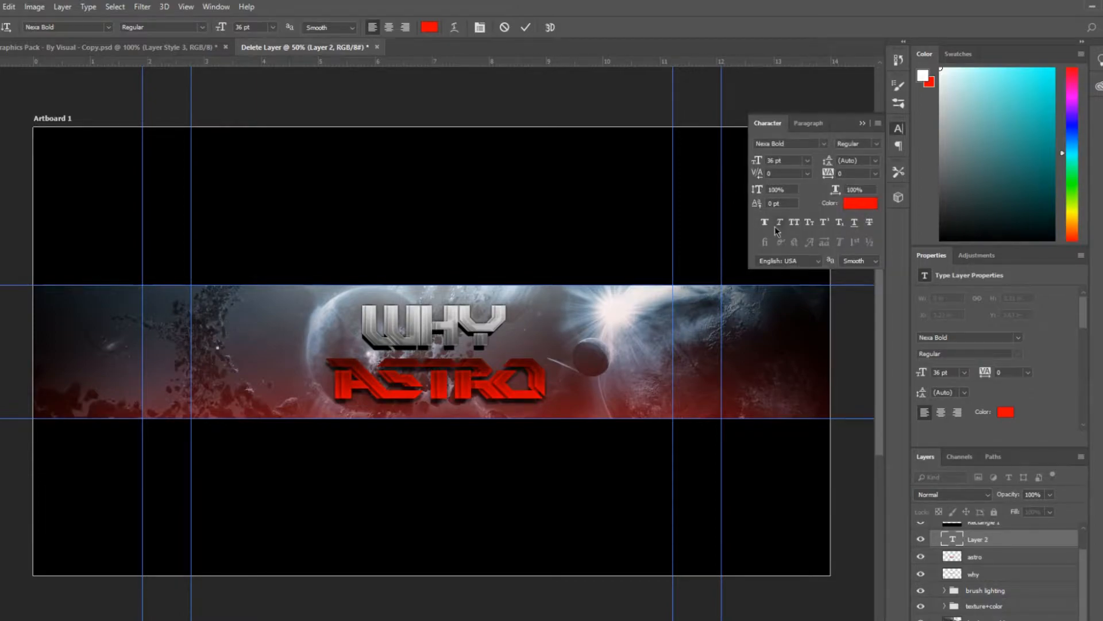
{"action": "left_click", "coordinate": [794, 224]}
{"action": "type", "text": "@WHY"}
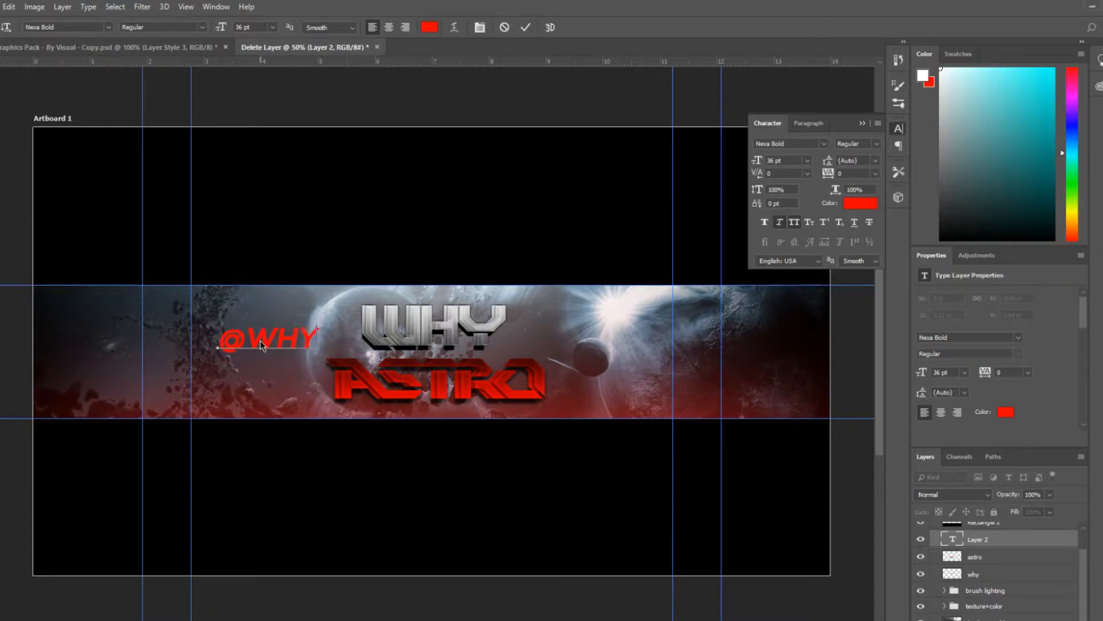
{"action": "type", "text": "ASTRO"}
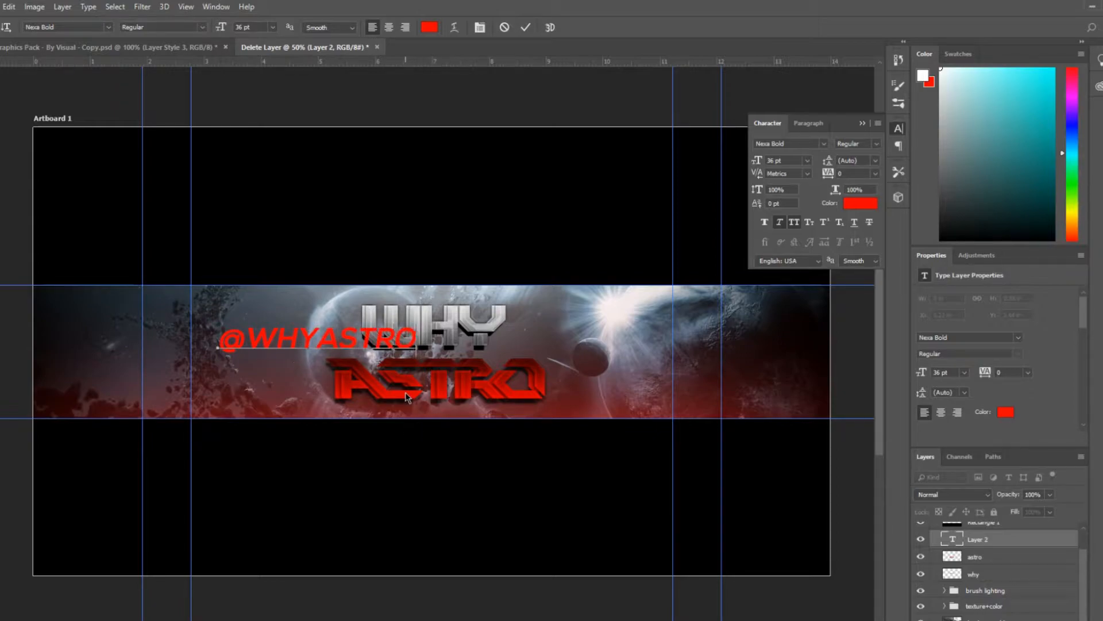
Fill all the handle text white and set its font size to 24 pt
{"action": "key", "text": "ctrl+a"}
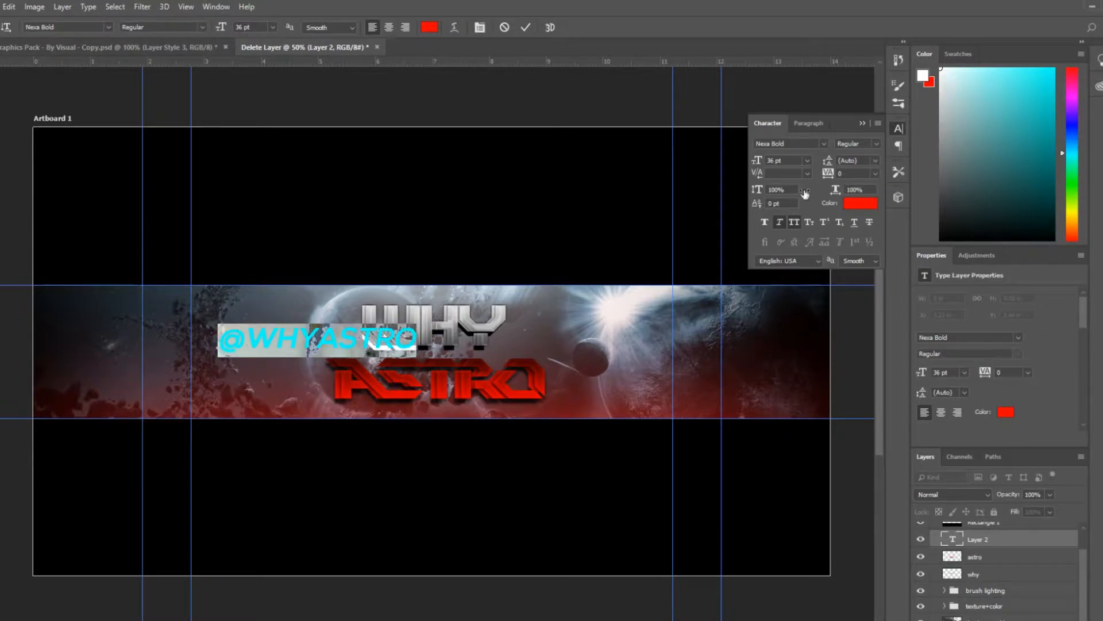
{"action": "key", "text": "alt+BackSpace"}
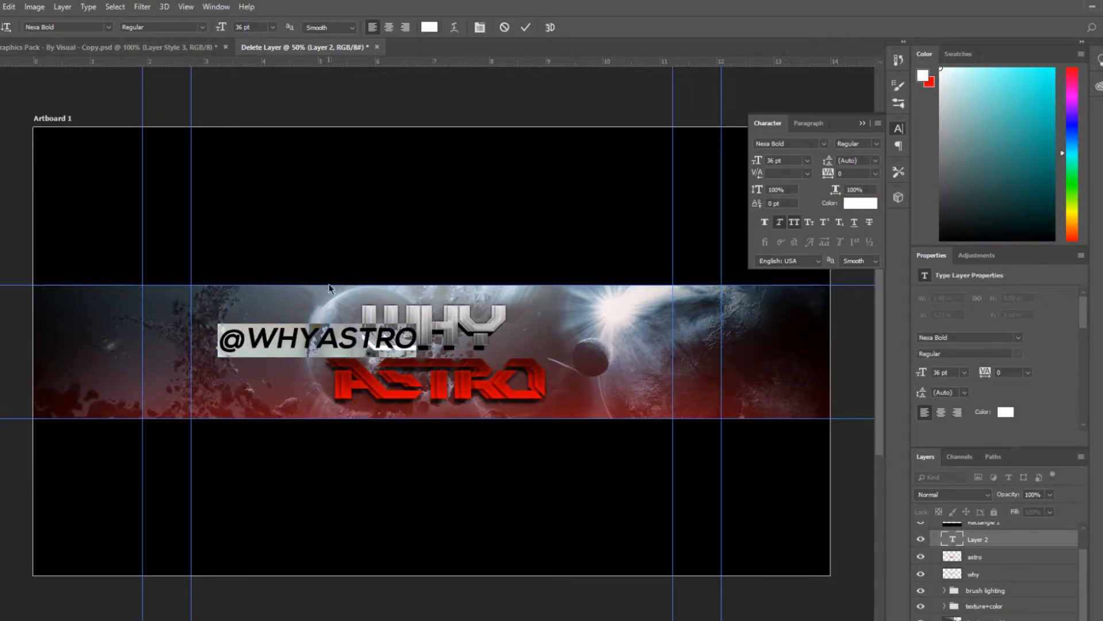
{"action": "left_click", "coordinate": [272, 27]}
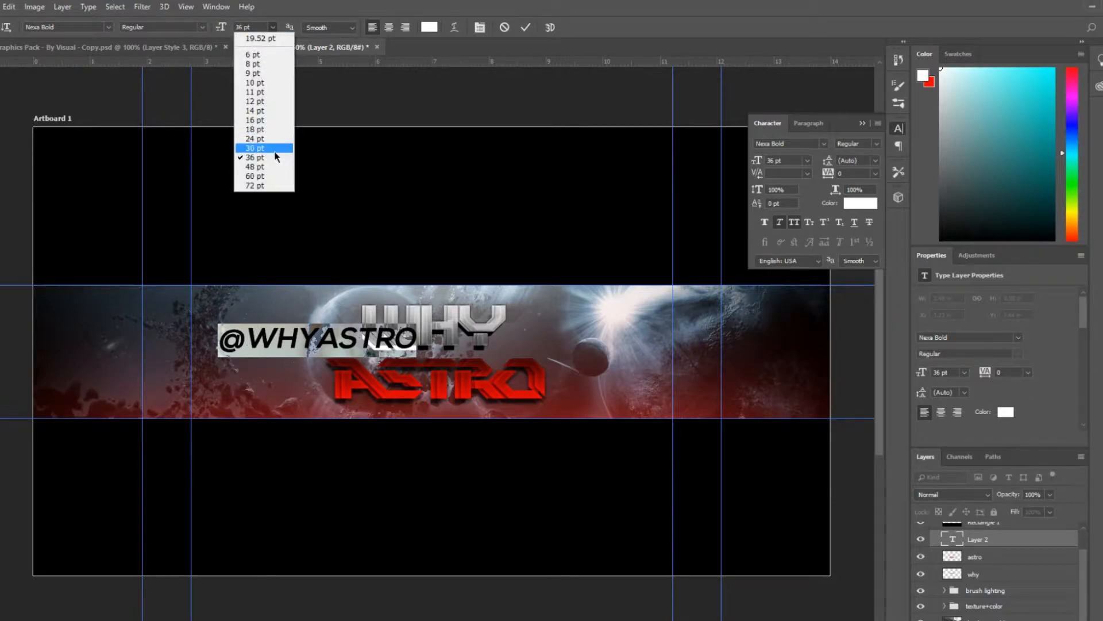
{"action": "left_click", "coordinate": [270, 119]}
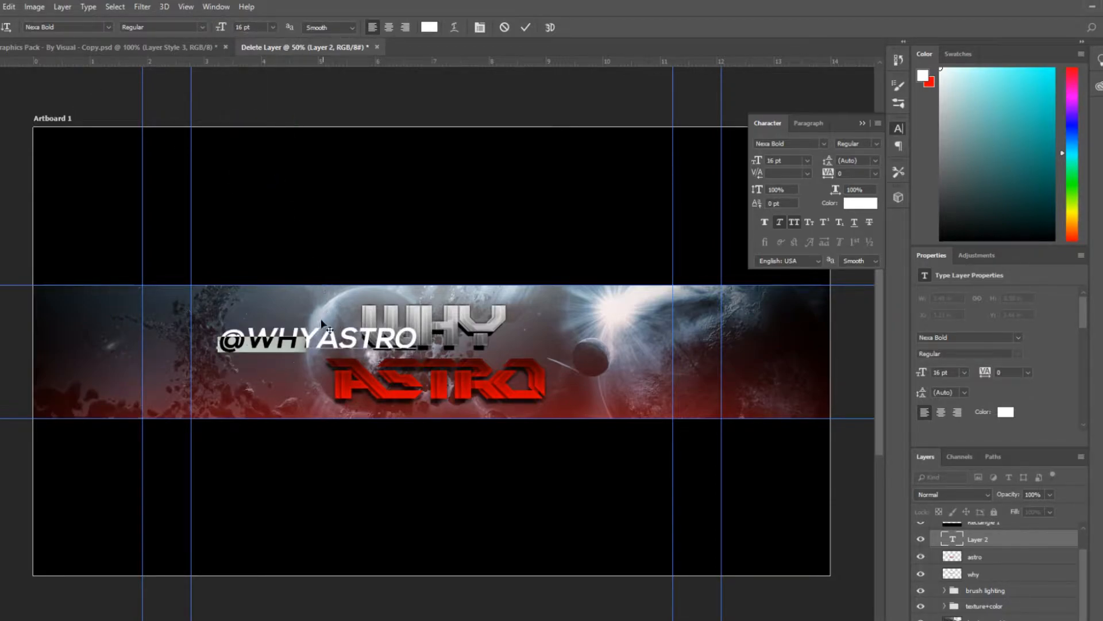
{"action": "left_click", "coordinate": [272, 27]}
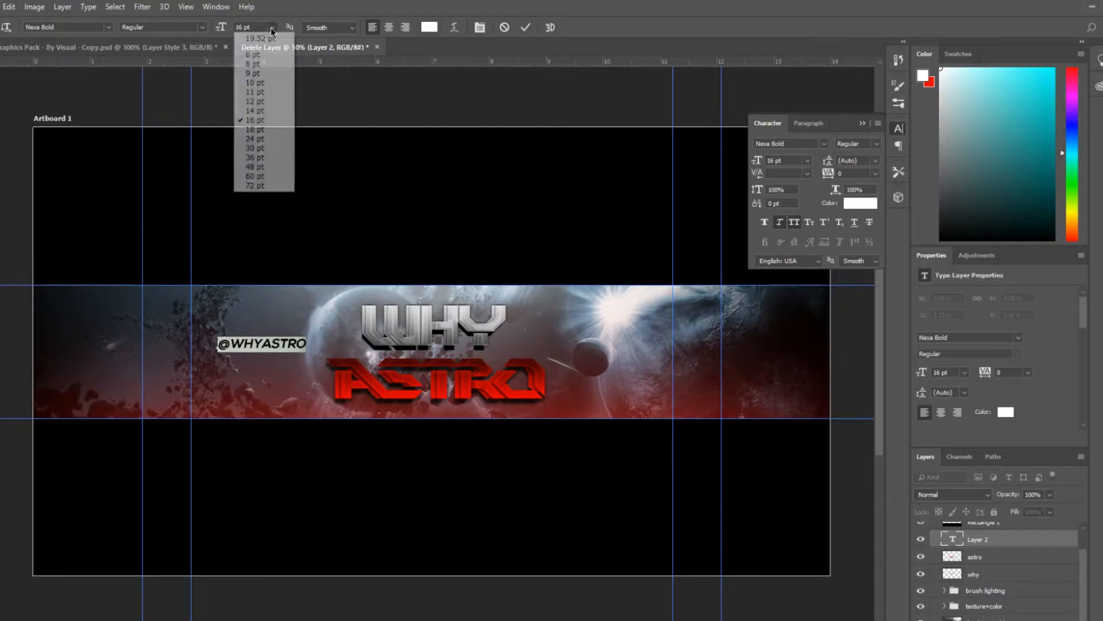
{"action": "left_click", "coordinate": [280, 139]}
{"action": "left_click_drag", "start_coordinate": [319, 374], "coordinate": [290, 373]}
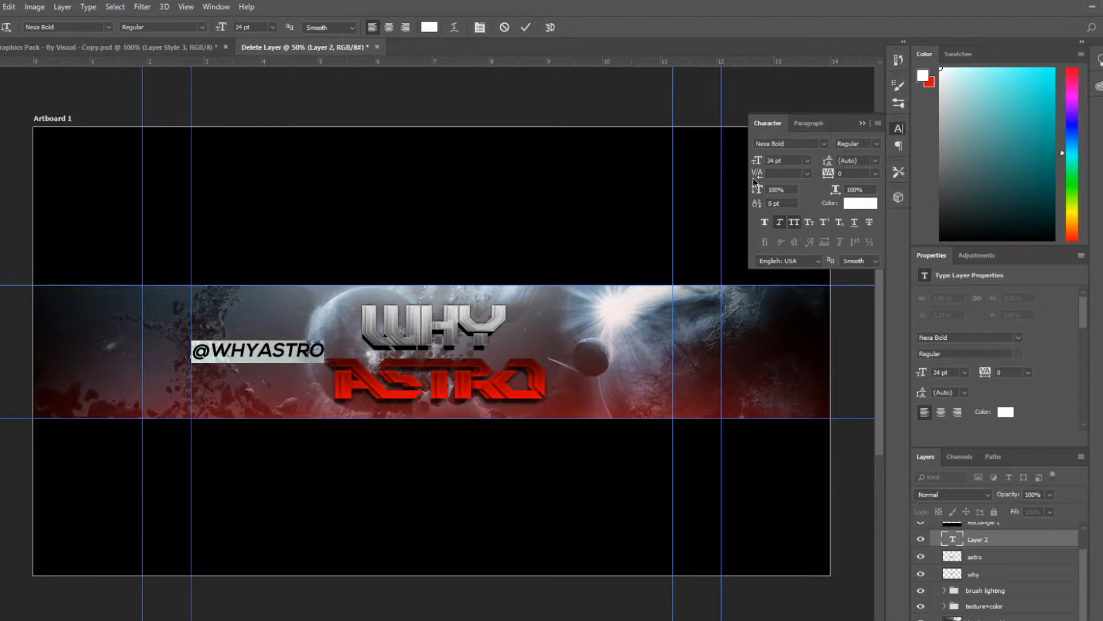
{"action": "left_click", "coordinate": [530, 29]}
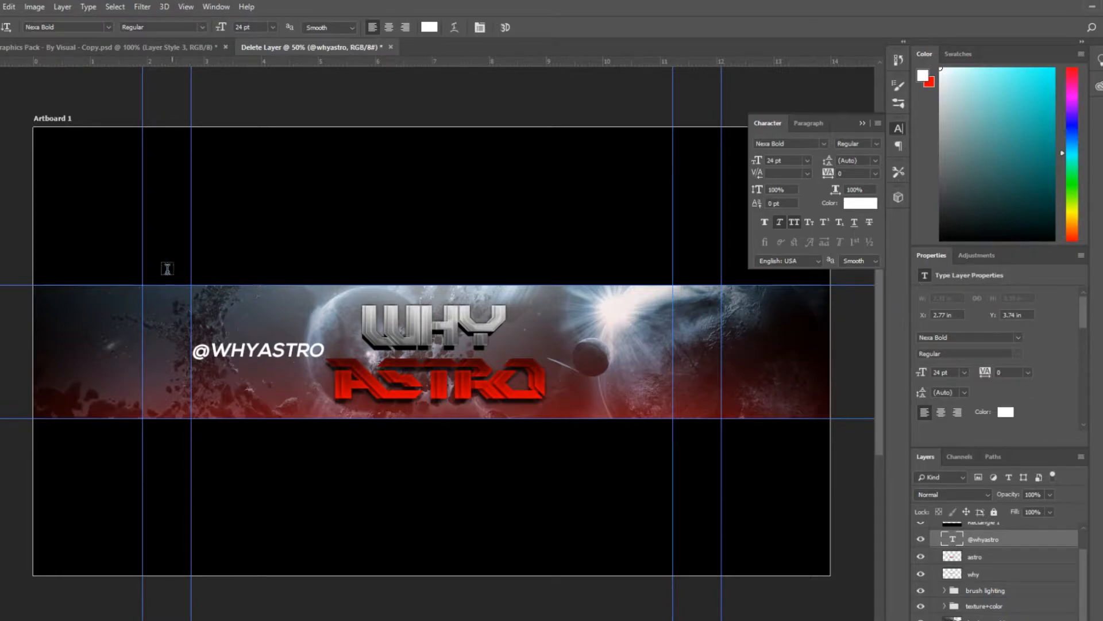
{"action": "left_click", "coordinate": [273, 350]}
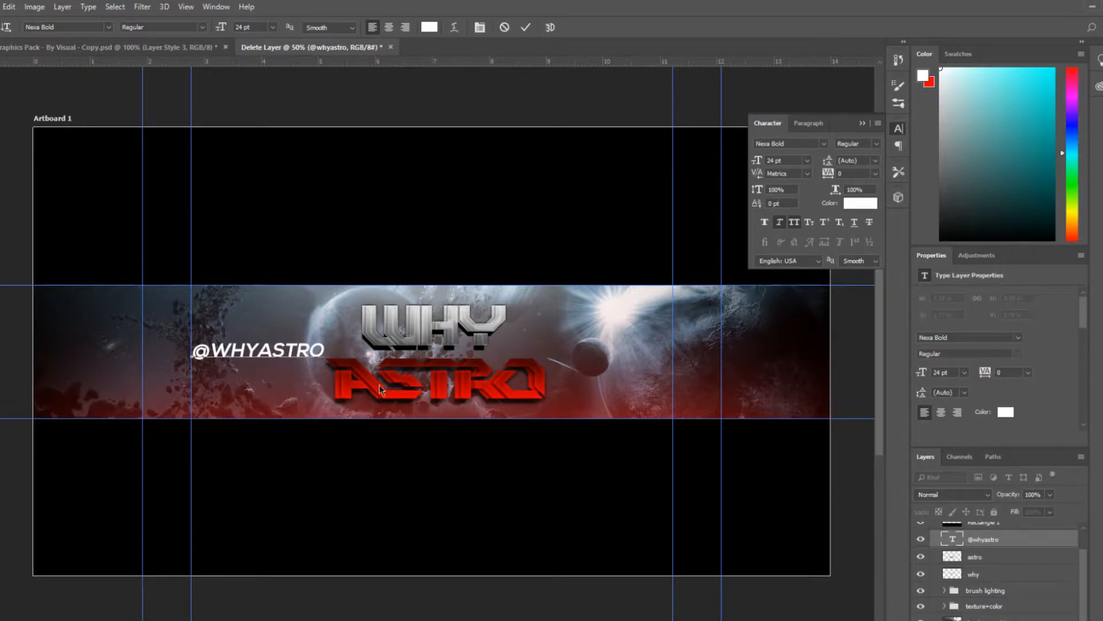
{"action": "left_click", "coordinate": [527, 28]}
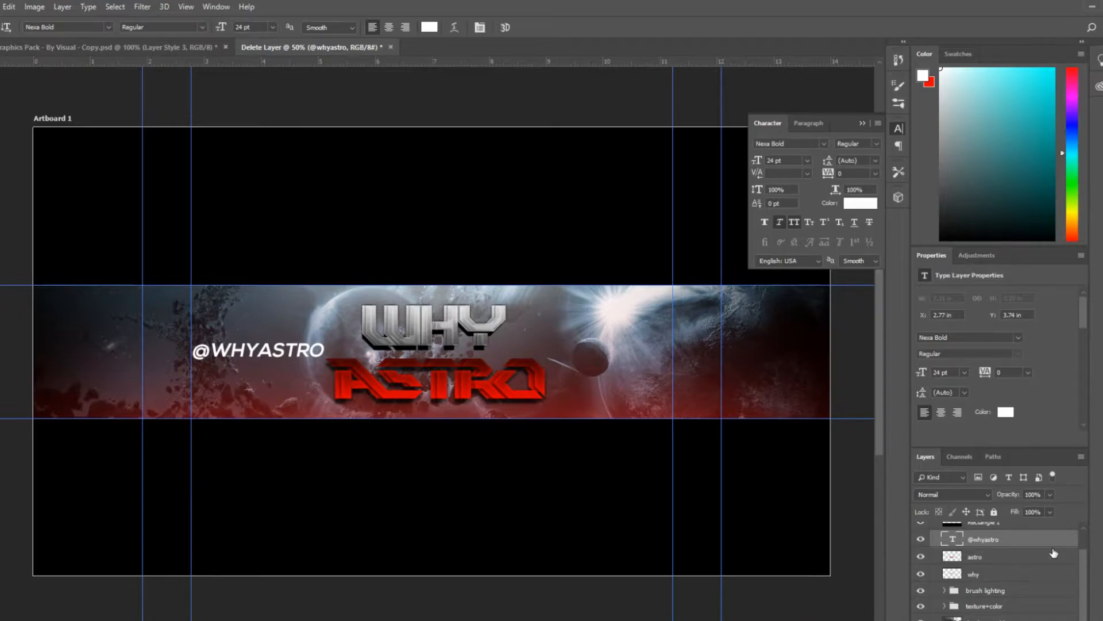
Copy the layer style of Layer Style 1 in the Graphics Pack document and return to the banner document
{"action": "mouse_move", "coordinate": [1084, 583]}
{"action": "left_mouse_down"}
{"action": "mouse_move", "coordinate": [1085, 561]}
{"action": "mouse_move", "coordinate": [1087, 587]}
{"action": "left_mouse_up"}
{"action": "left_click", "coordinate": [128, 45]}
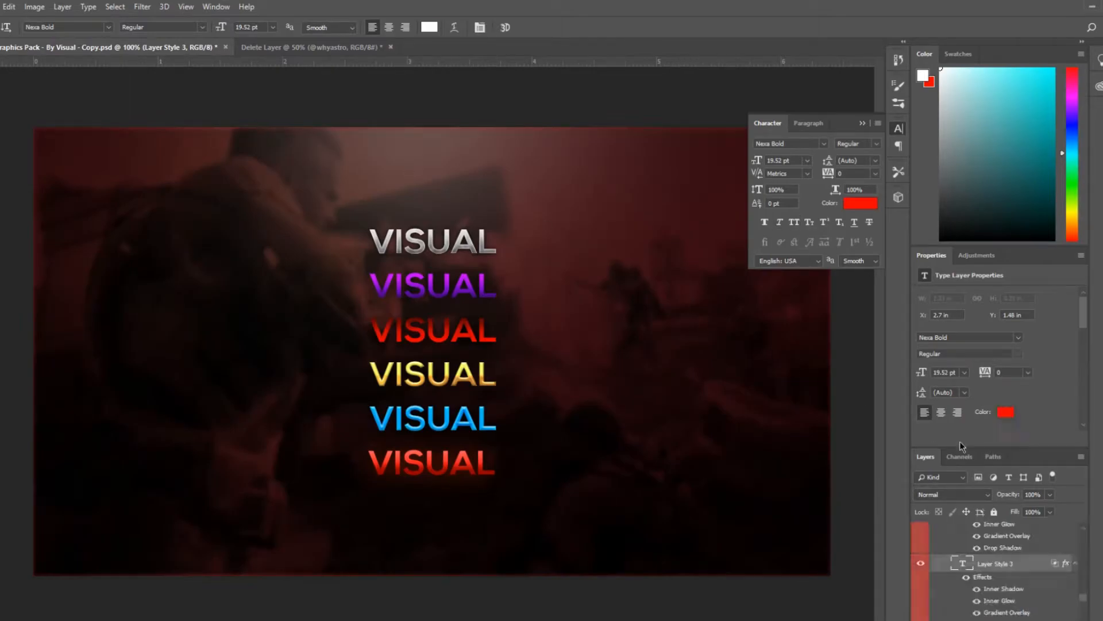
{"action": "scroll", "coordinate": [1029, 592], "scroll_direction": "down", "scroll_amount": 3}
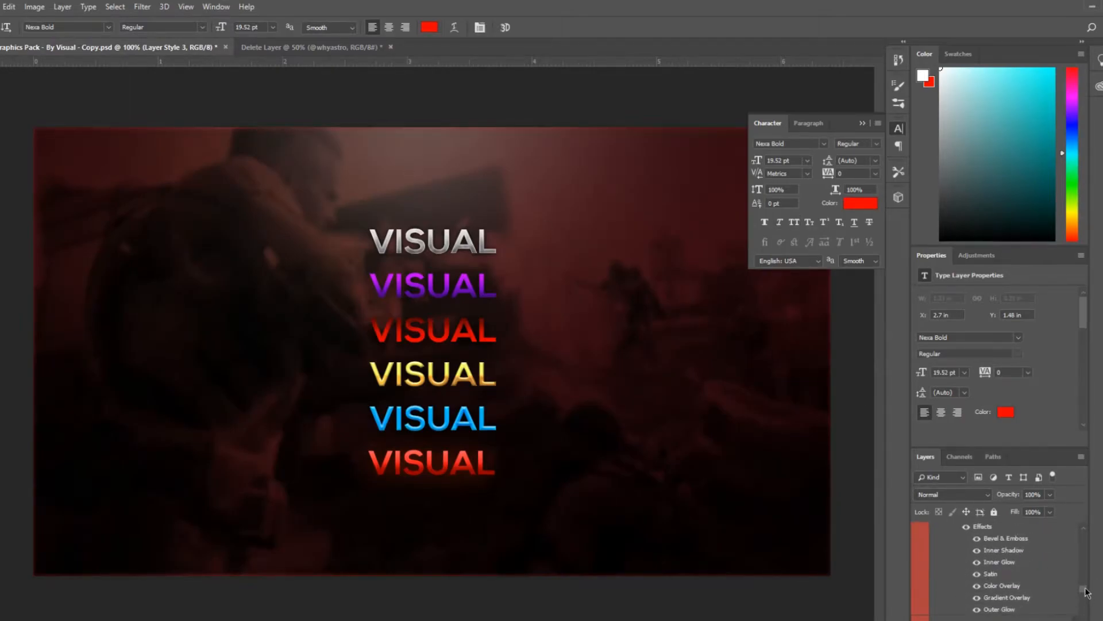
{"action": "left_click", "coordinate": [1029, 592]}
{"action": "right_click", "coordinate": [1029, 592]}
{"action": "right_click", "coordinate": [1009, 529]}
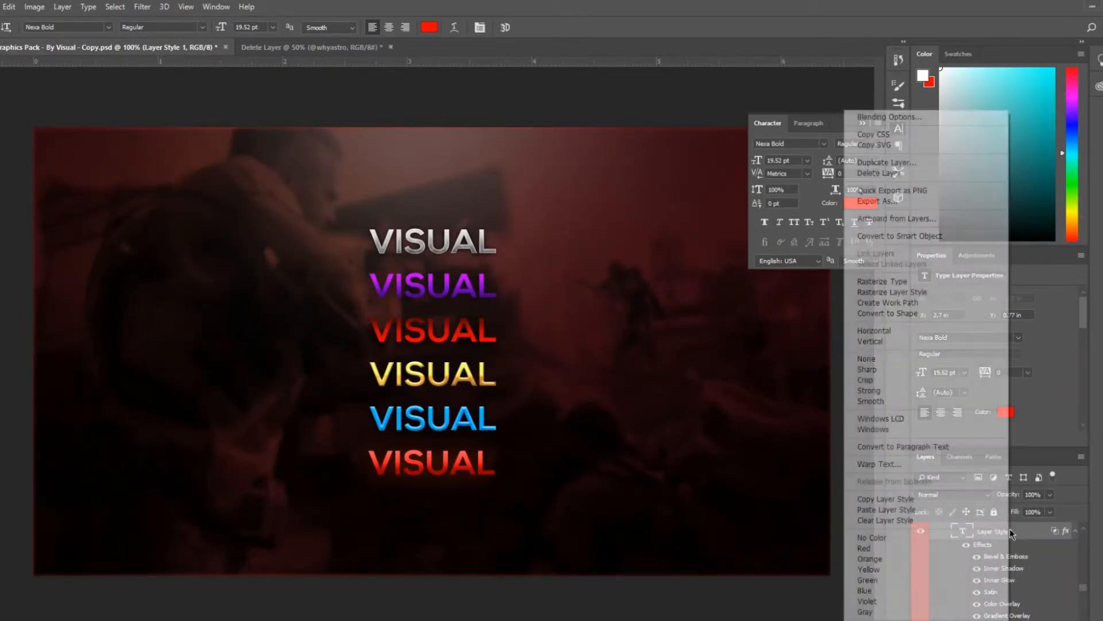
{"action": "left_click", "coordinate": [942, 498]}
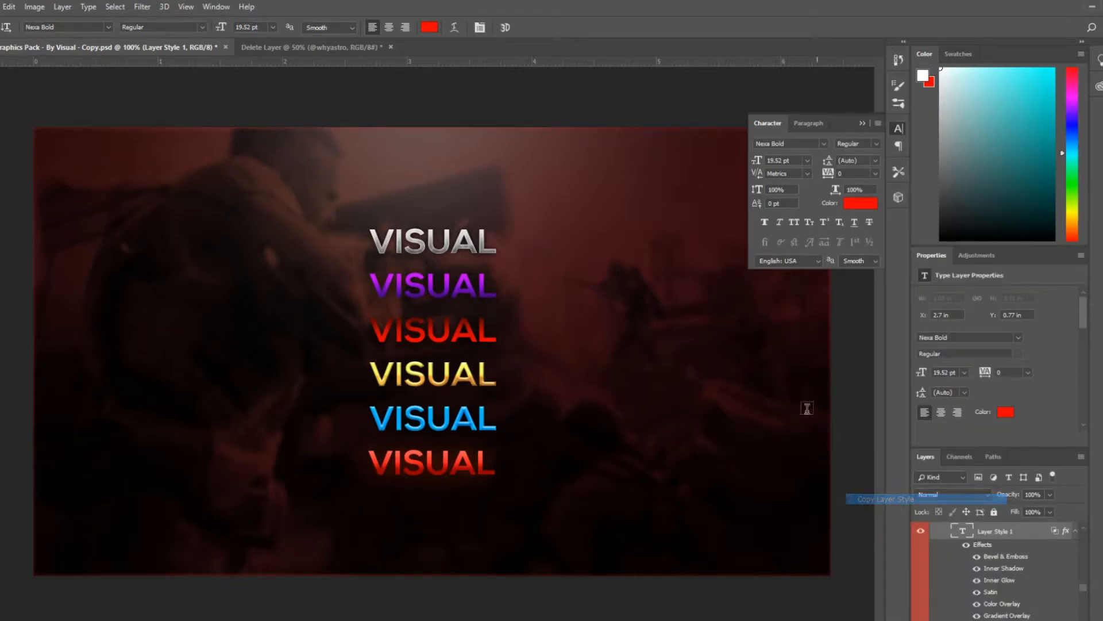
{"action": "left_click", "coordinate": [371, 48]}
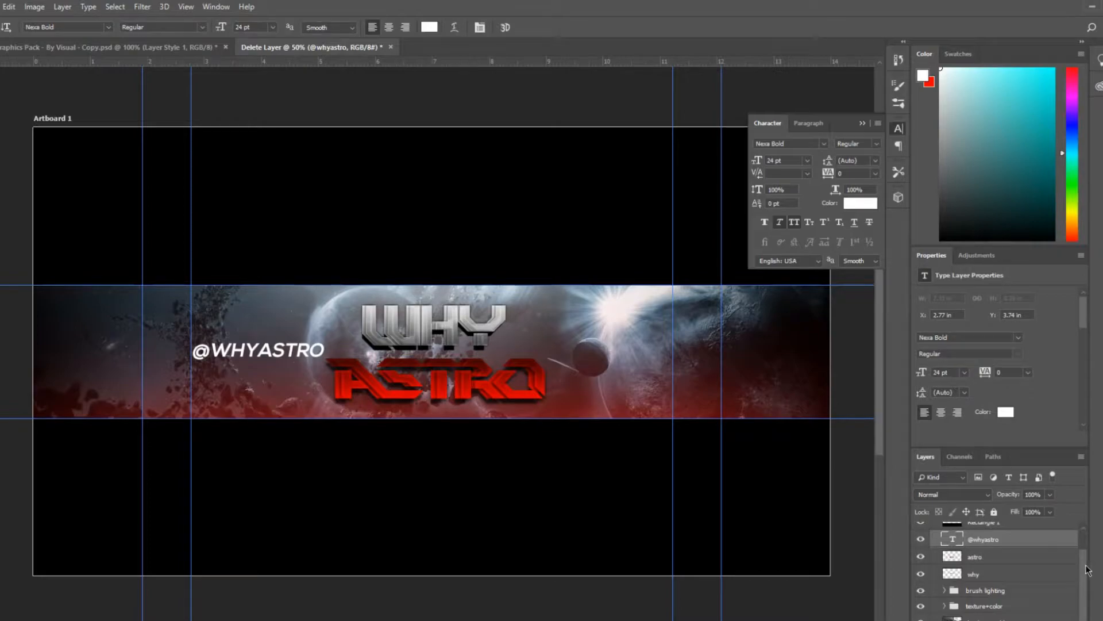
{"action": "scroll", "coordinate": [1087, 571], "scroll_direction": "up", "scroll_amount": 2}
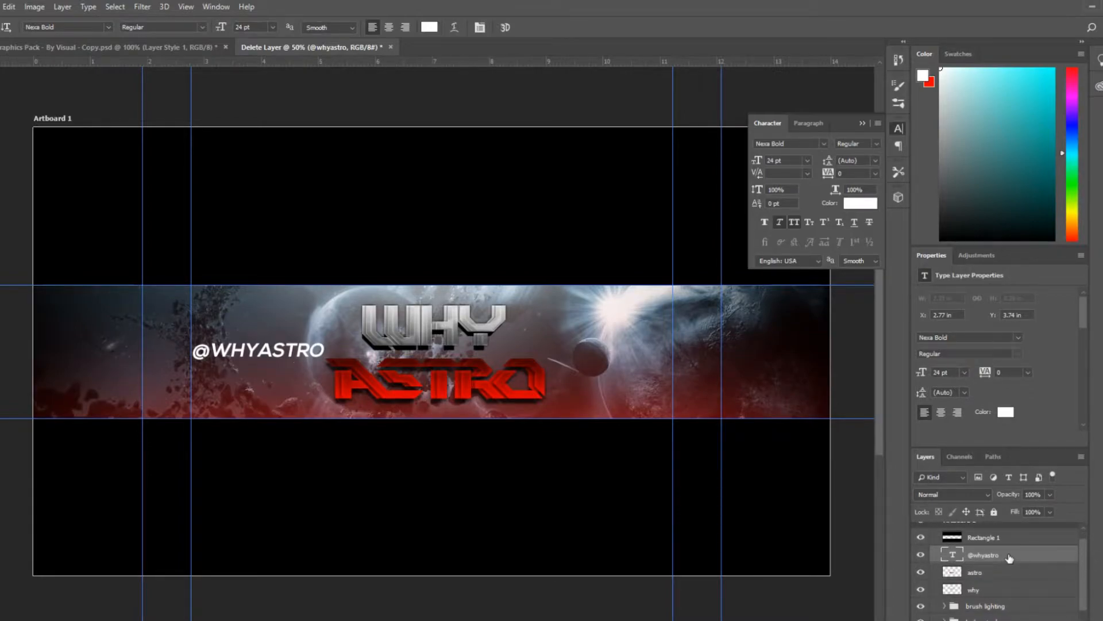
{"action": "right_click", "coordinate": [1010, 557]}
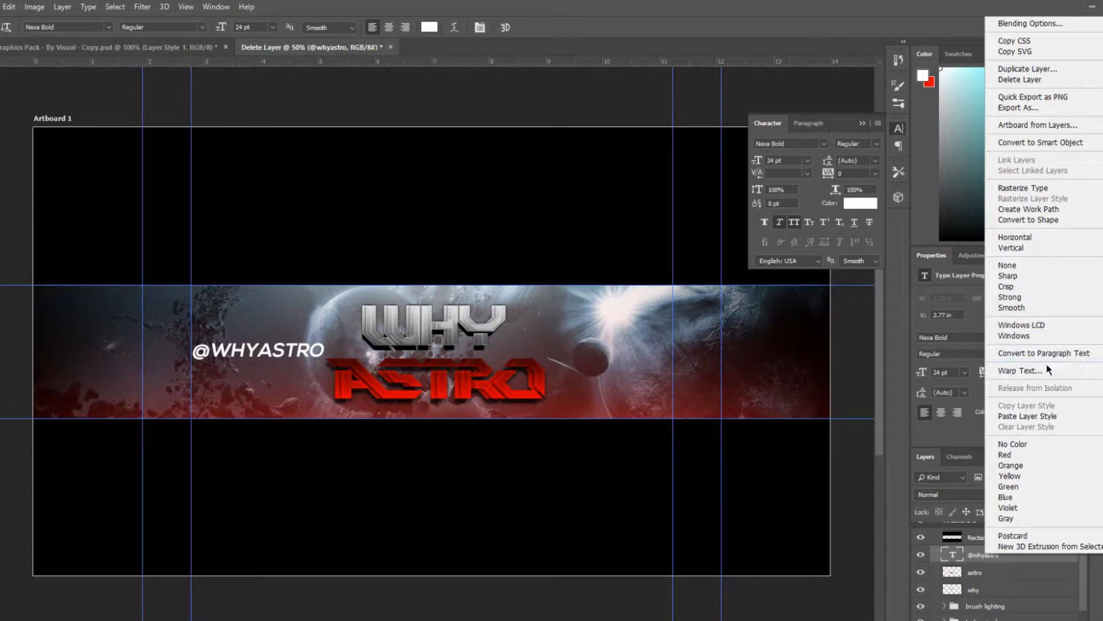
{"action": "left_click", "coordinate": [1028, 416]}
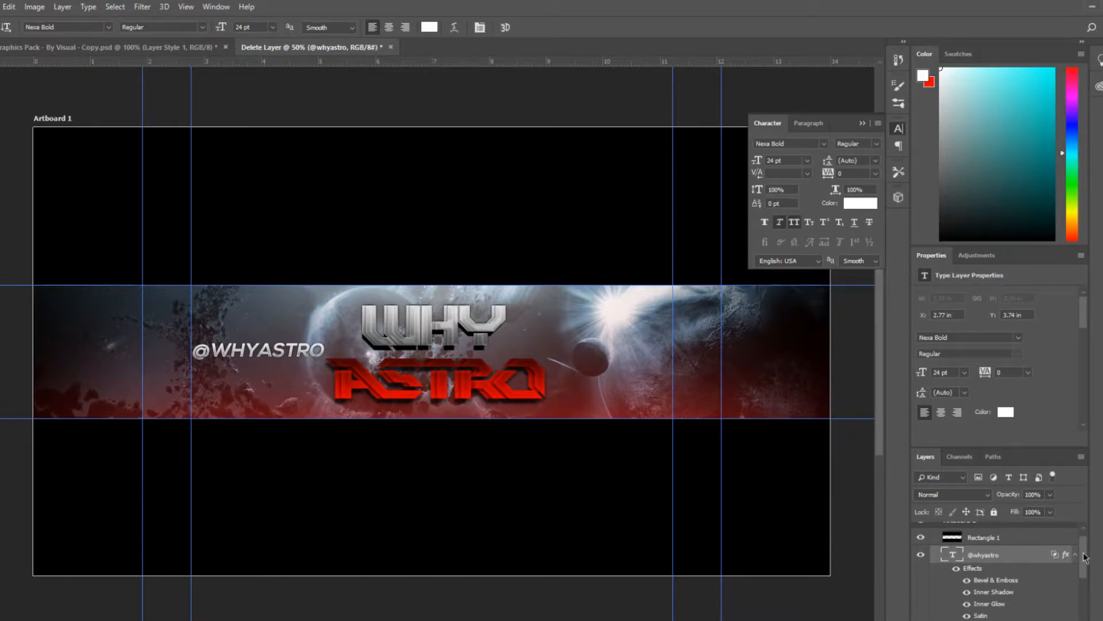
{"action": "left_click_drag", "start_coordinate": [1085, 558], "coordinate": [1085, 556]}
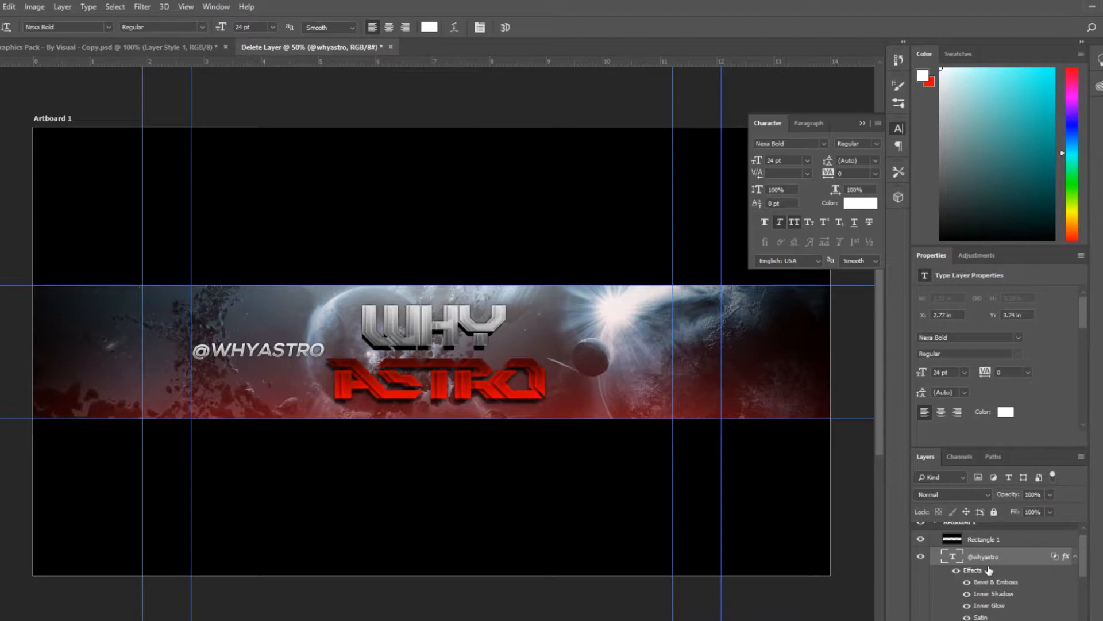
{"action": "key", "text": "ctrl+j"}
{"action": "left_click_drag", "start_coordinate": [265, 353], "coordinate": [112, 313]}
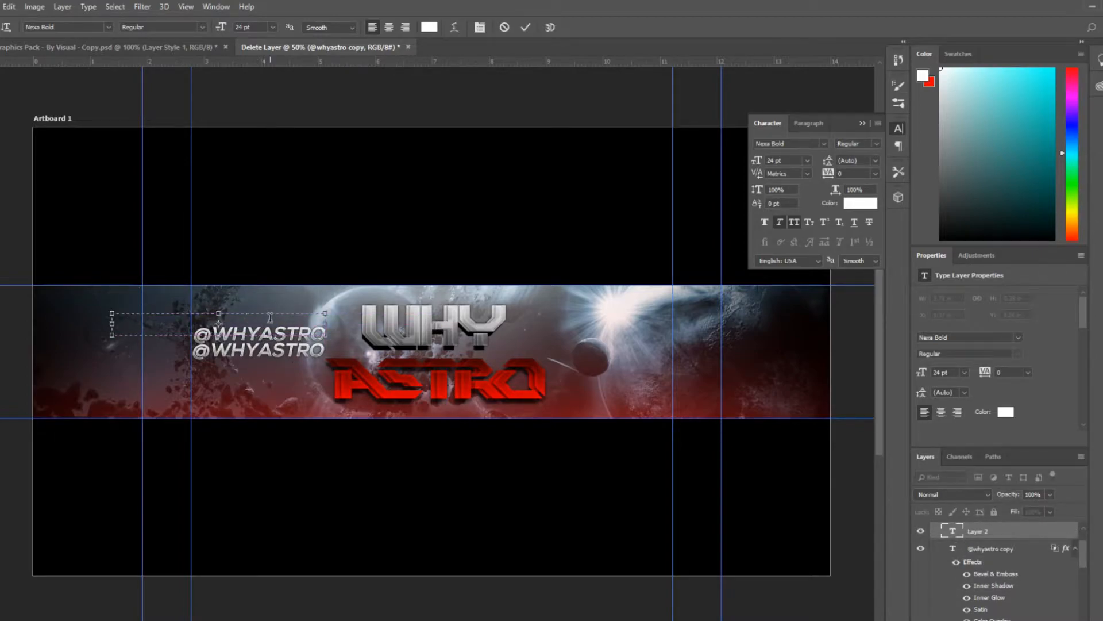
{"action": "key", "text": "Escape"}
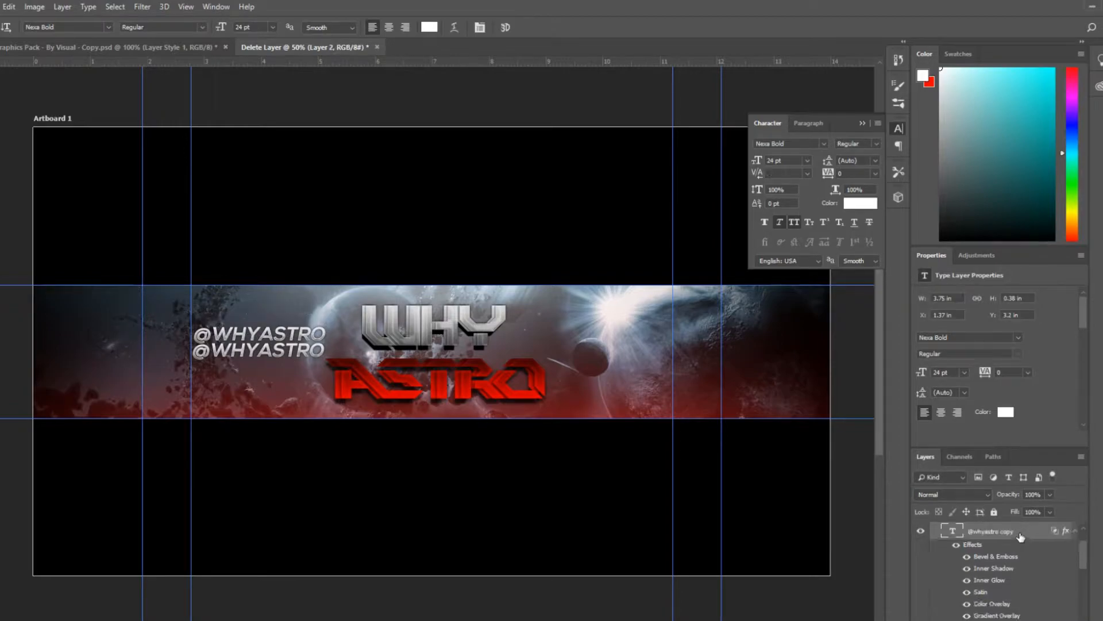
{"action": "left_click_drag", "start_coordinate": [1084, 561], "coordinate": [1083, 560]}
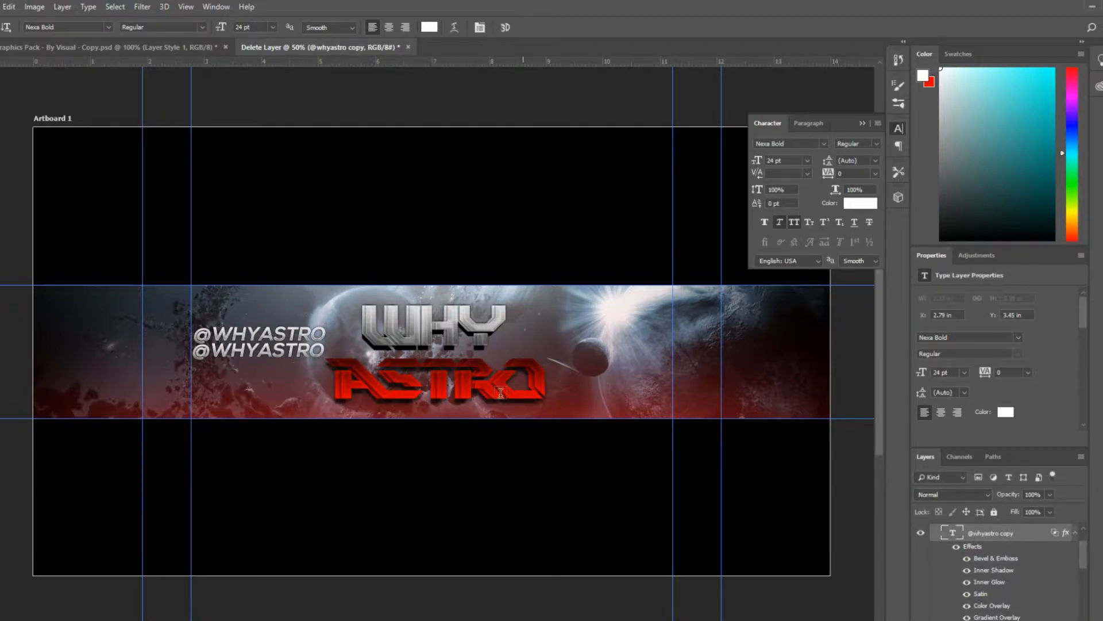
{"action": "left_click_drag", "start_coordinate": [326, 334], "coordinate": [132, 313]}
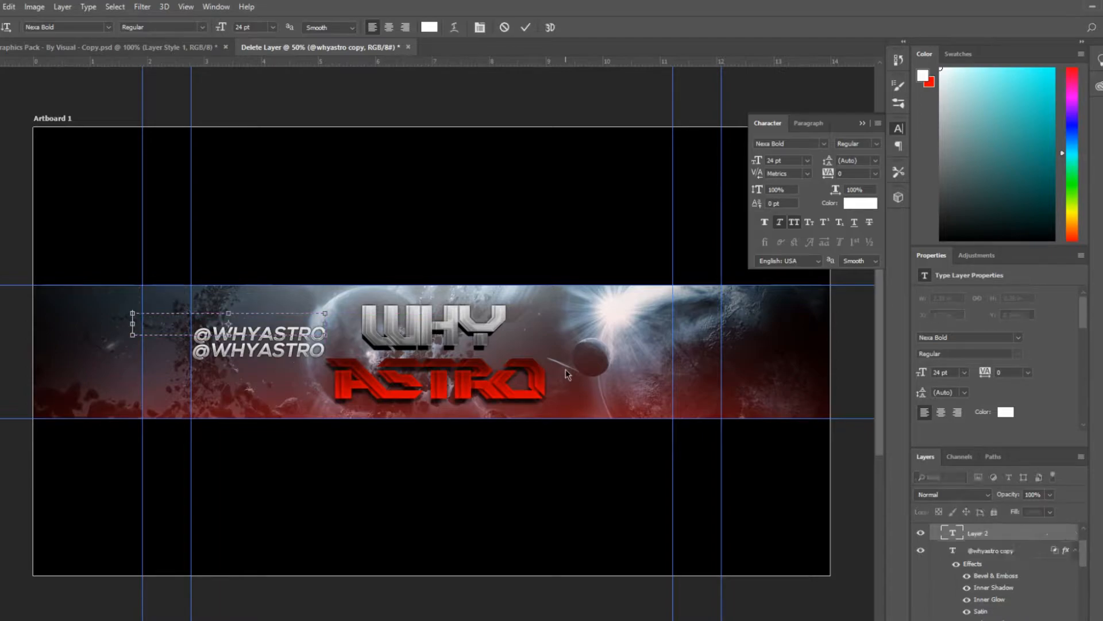
Replace the copy's text with TWITTER at 18 pt, nudge it into place and commit
{"action": "left_click", "coordinate": [1033, 537]}
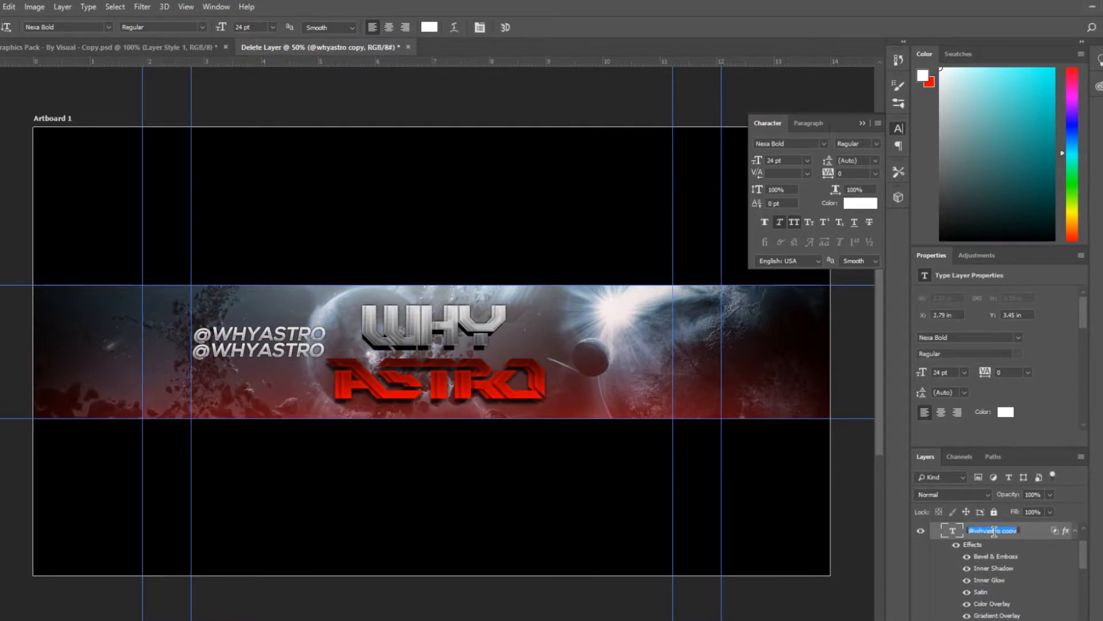
{"action": "double_click", "coordinate": [953, 532]}
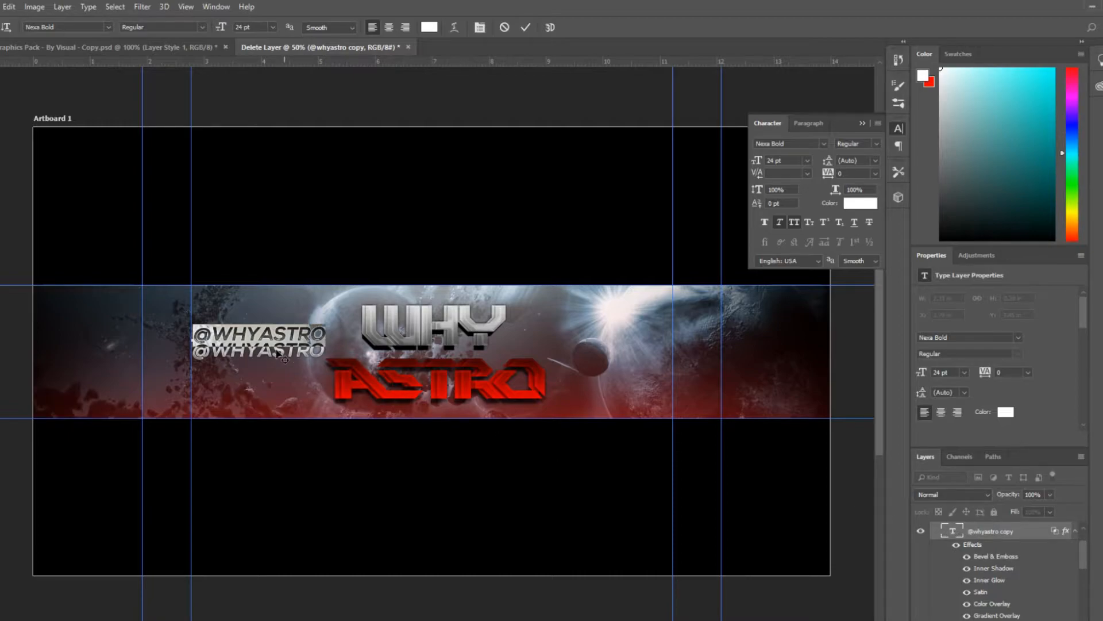
{"action": "left_click", "coordinate": [273, 27]}
{"action": "left_click", "coordinate": [284, 130]}
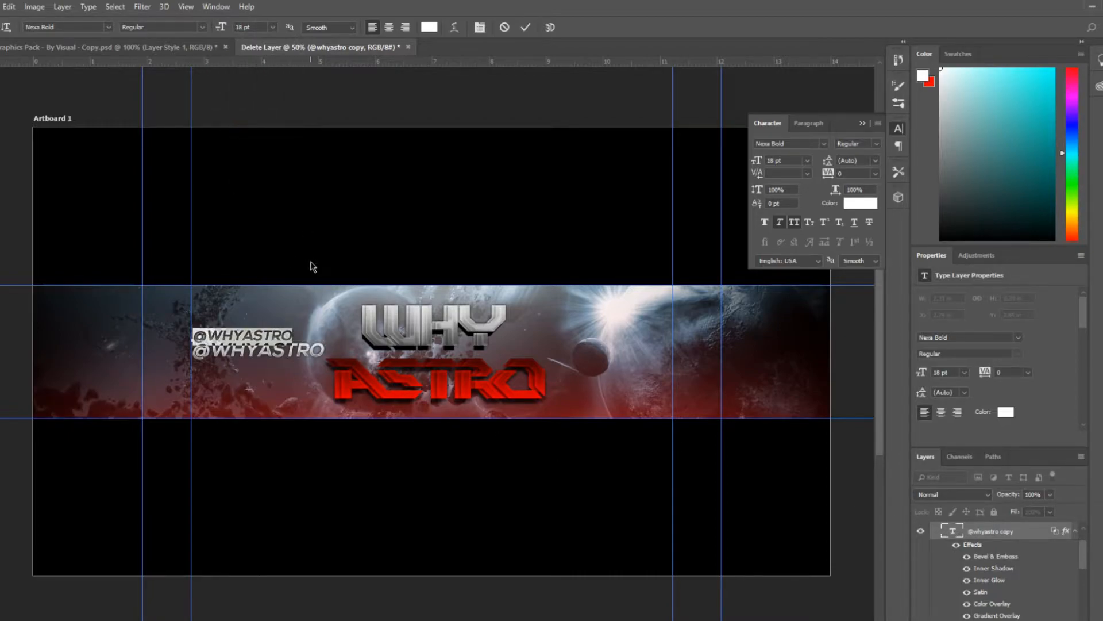
{"action": "type", "text": "TWITTER"}
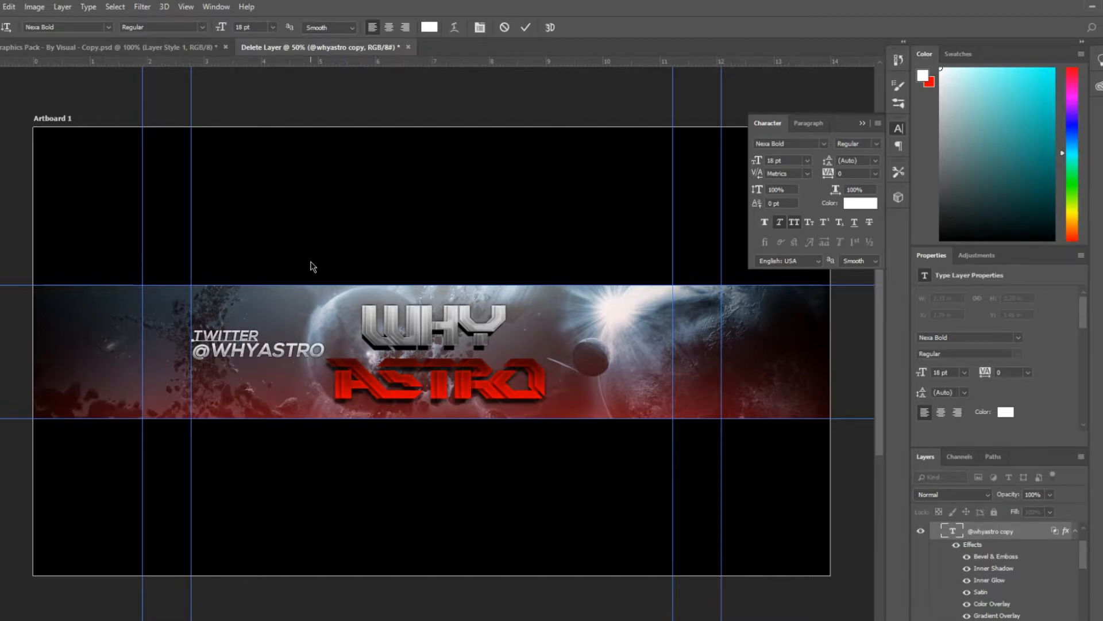
{"action": "mouse_move", "coordinate": [252, 349]}
{"action": "left_mouse_down"}
{"action": "mouse_move", "coordinate": [270, 348]}
{"action": "mouse_move", "coordinate": [261, 353]}
{"action": "left_mouse_up"}
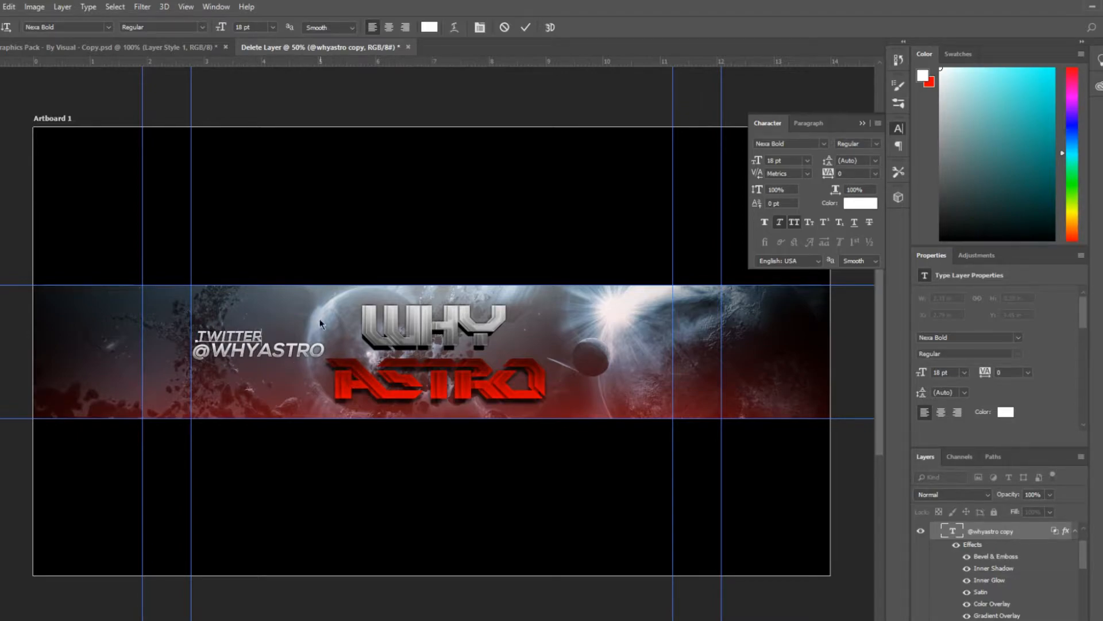
{"action": "left_click", "coordinate": [527, 28]}
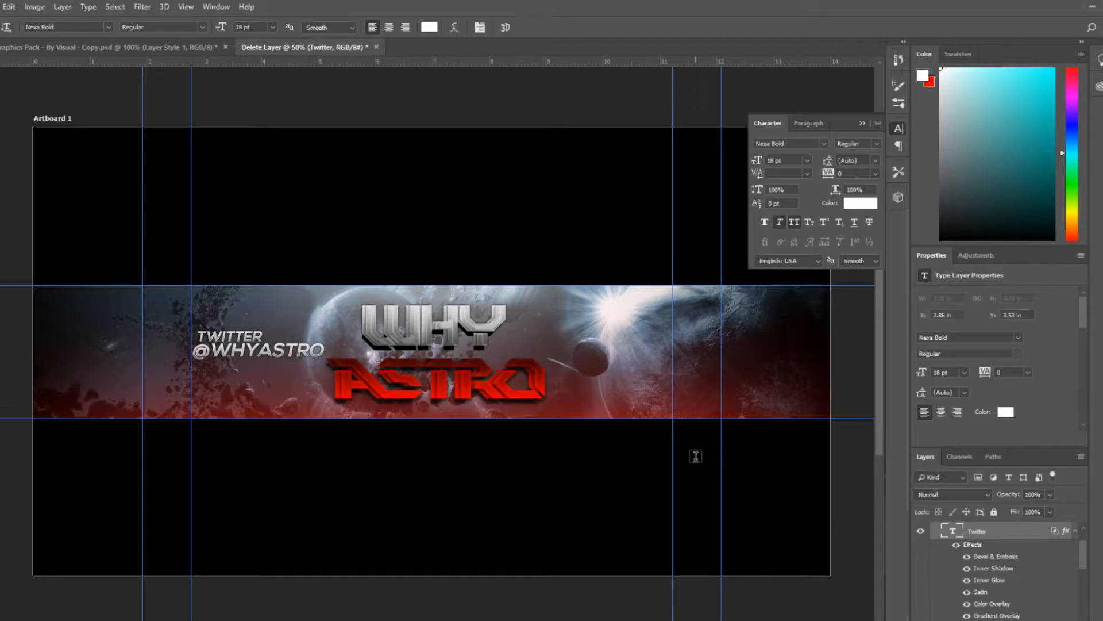
Switch to the Graphics Pack document and browse its layer list for the social media icons
{"action": "left_click", "coordinate": [207, 50]}
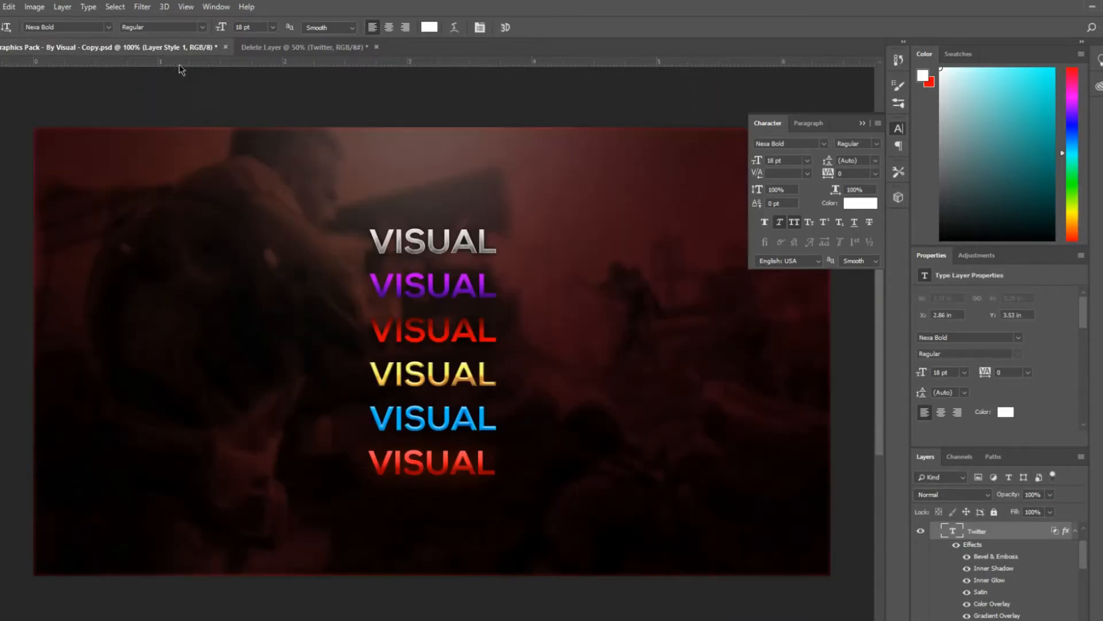
{"action": "left_click_drag", "start_coordinate": [1084, 590], "coordinate": [1093, 612]}
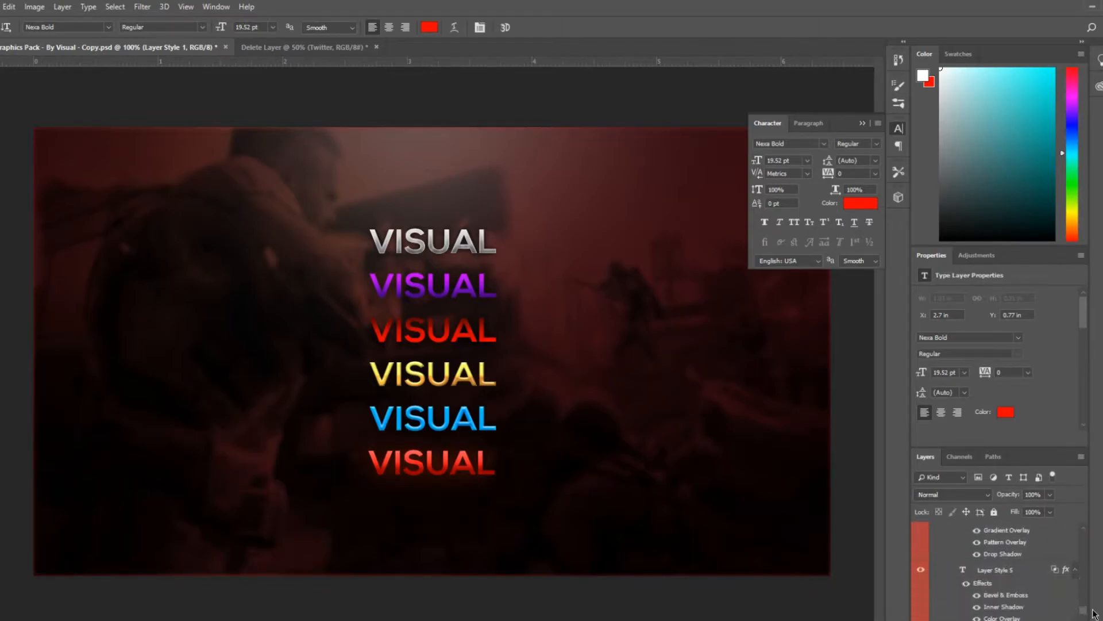
{"action": "scroll", "coordinate": [943, 608], "scroll_direction": "down", "scroll_amount": 2}
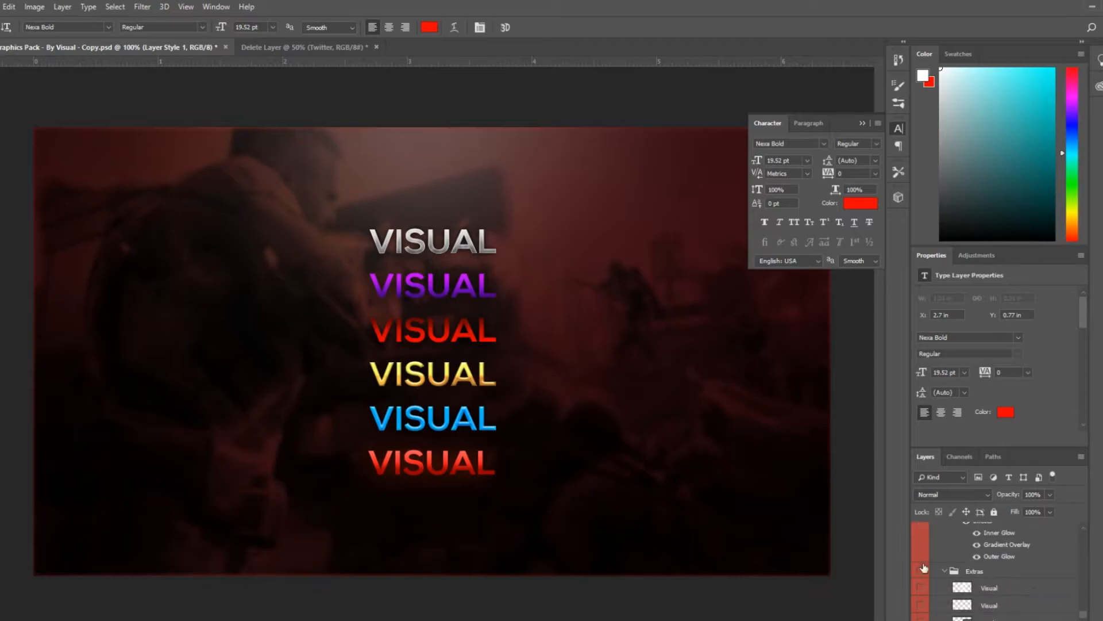
{"action": "scroll", "coordinate": [1013, 589], "scroll_direction": "down", "scroll_amount": 4}
{"action": "scroll", "coordinate": [1013, 589], "scroll_direction": "up", "scroll_amount": 5}
{"action": "scroll", "coordinate": [977, 591], "scroll_direction": "up", "scroll_amount": 4}
{"action": "scroll", "coordinate": [946, 589], "scroll_direction": "down", "scroll_amount": 1}
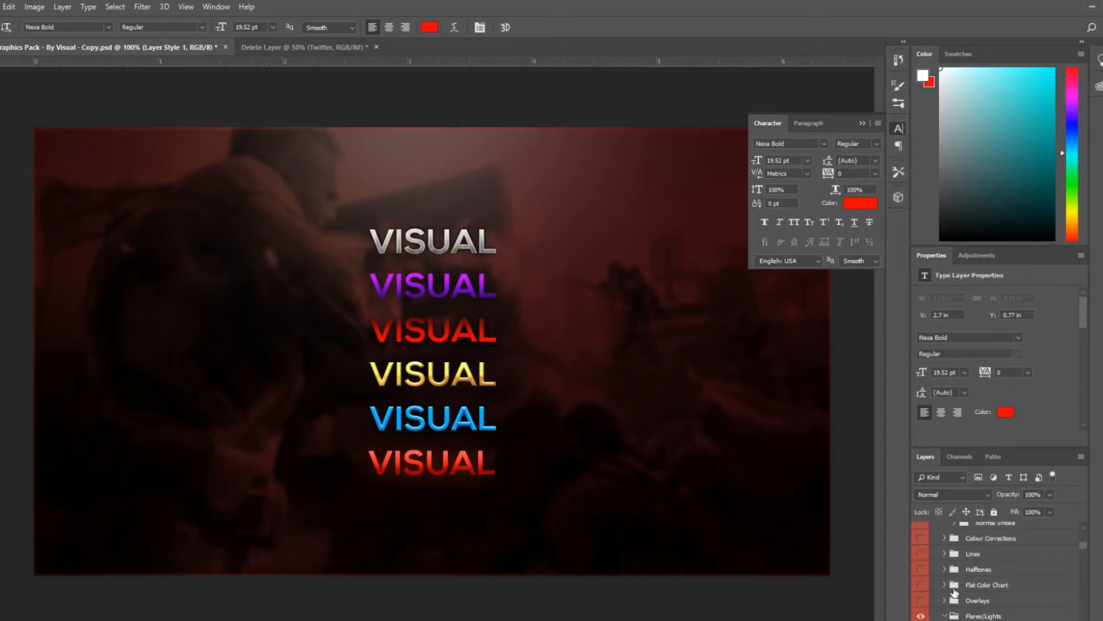
{"action": "scroll", "coordinate": [955, 587], "scroll_direction": "up", "scroll_amount": 3}
Expand the Social Media Icons folder and select the Twitter icon layer
{"action": "left_click", "coordinate": [921, 580]}
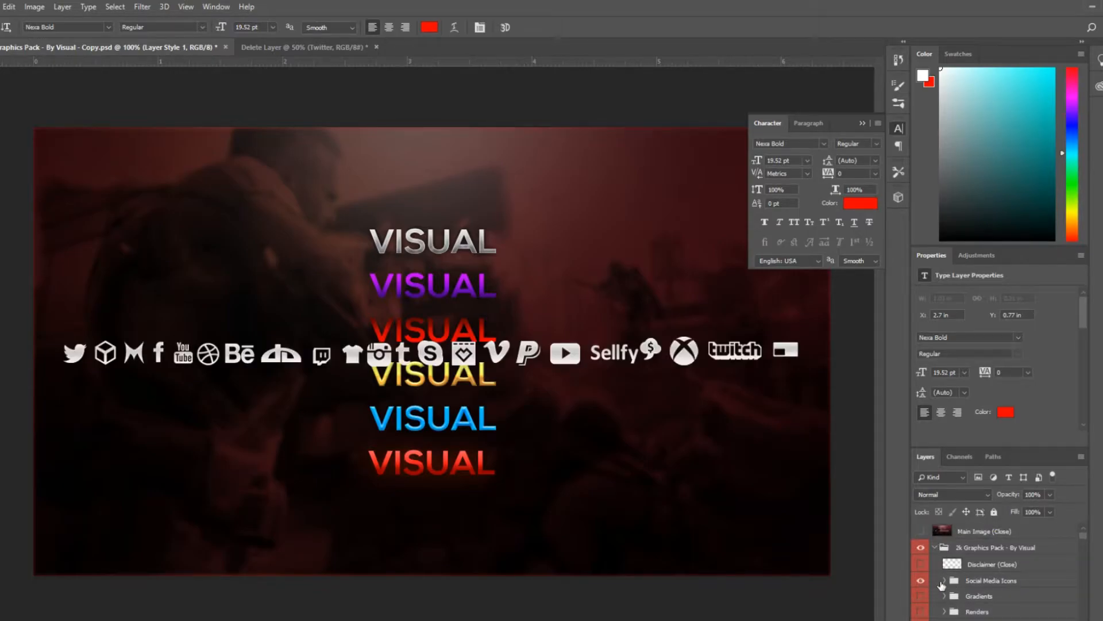
{"action": "left_click", "coordinate": [944, 581]}
{"action": "scroll", "coordinate": [957, 594], "scroll_direction": "down", "scroll_amount": 5}
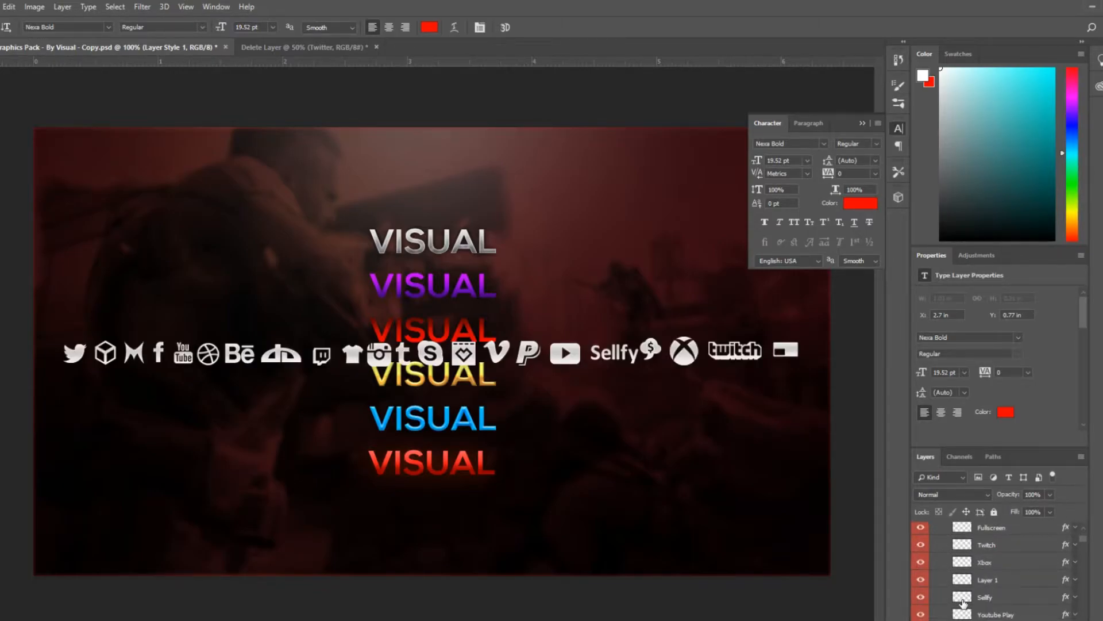
{"action": "scroll", "coordinate": [964, 602], "scroll_direction": "down", "scroll_amount": 4}
{"action": "scroll", "coordinate": [1007, 614], "scroll_direction": "up", "scroll_amount": 9}
{"action": "scroll", "coordinate": [1006, 614], "scroll_direction": "down", "scroll_amount": 6}
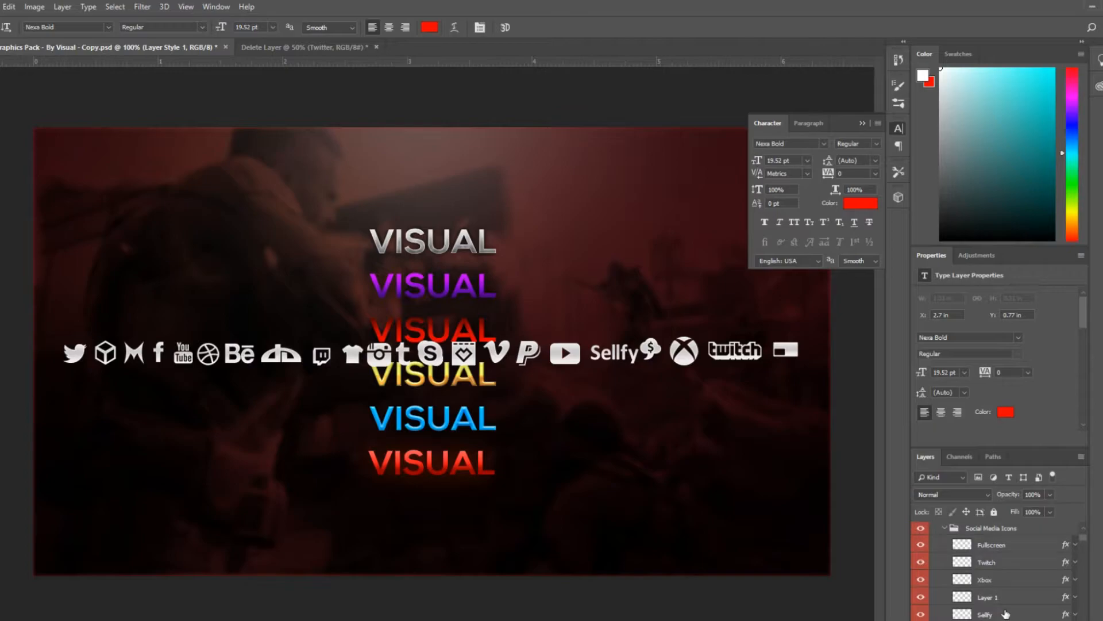
{"action": "scroll", "coordinate": [1006, 614], "scroll_direction": "down", "scroll_amount": 5}
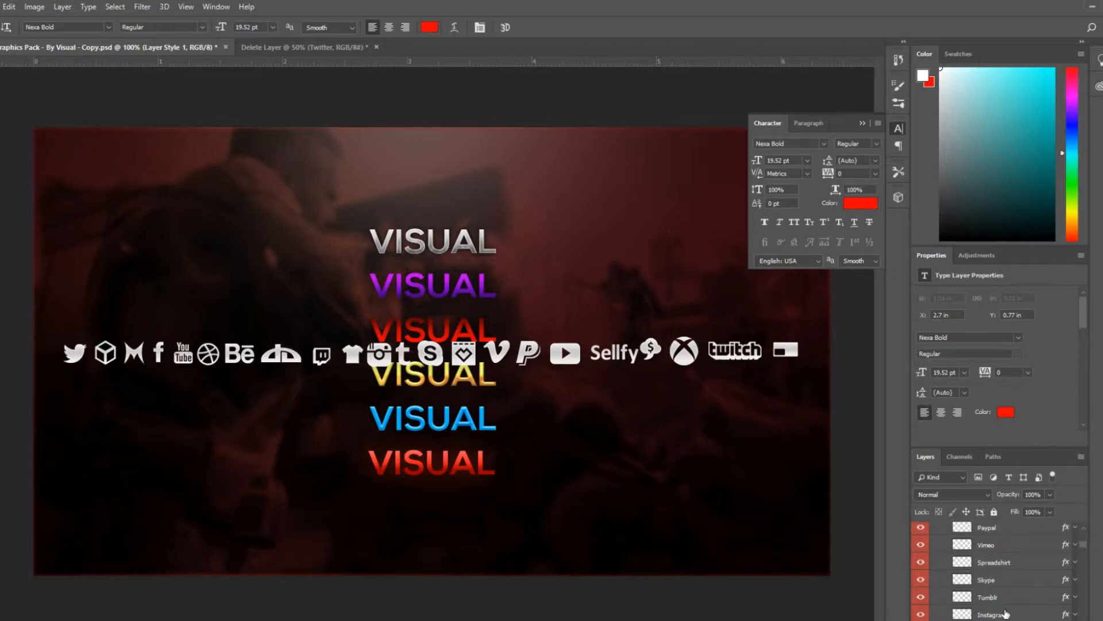
{"action": "scroll", "coordinate": [1004, 616], "scroll_direction": "down", "scroll_amount": 1}
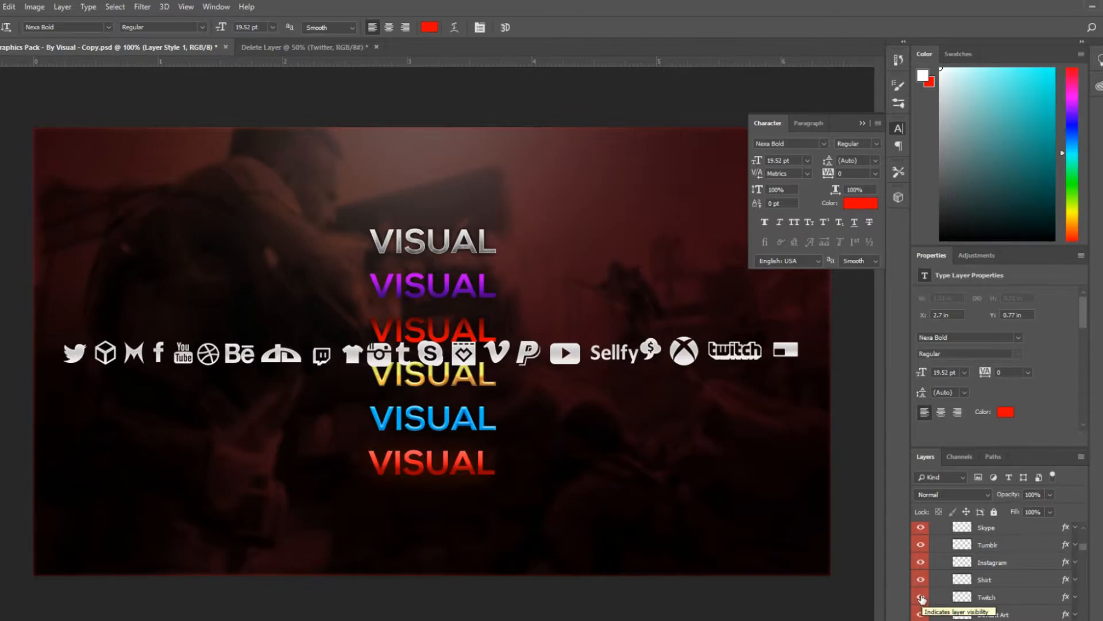
{"action": "scroll", "coordinate": [1008, 611], "scroll_direction": "down", "scroll_amount": 10}
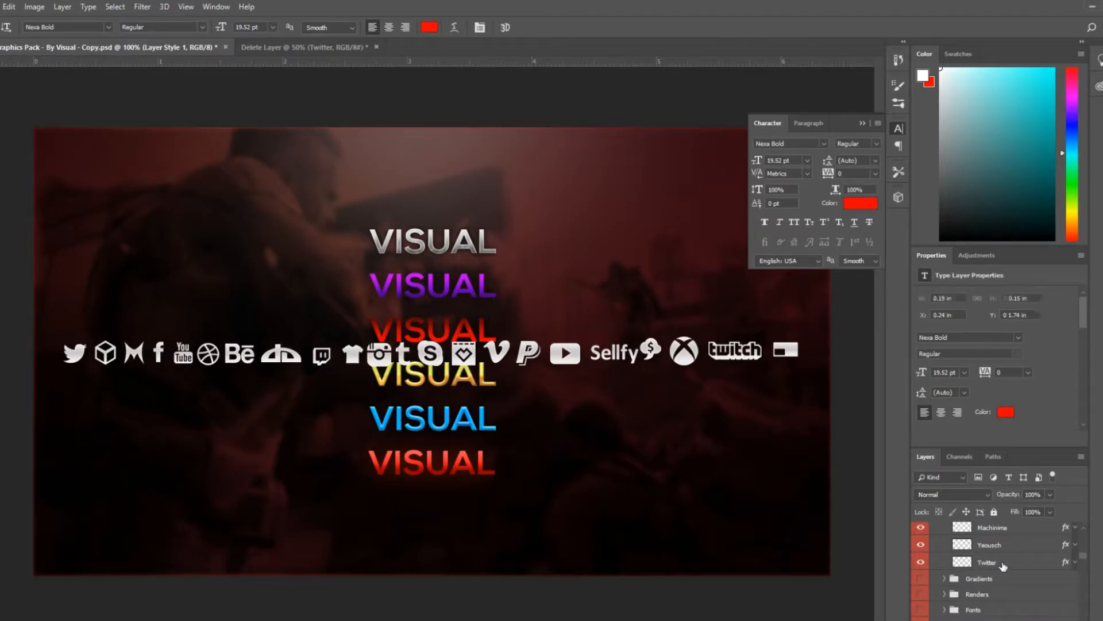
{"action": "left_click", "coordinate": [1003, 565]}
Return to the banner document and paste the Twitter icon into it
{"action": "left_click", "coordinate": [261, 47]}
{"action": "scroll", "coordinate": [1089, 557], "scroll_direction": "down", "scroll_amount": 3}
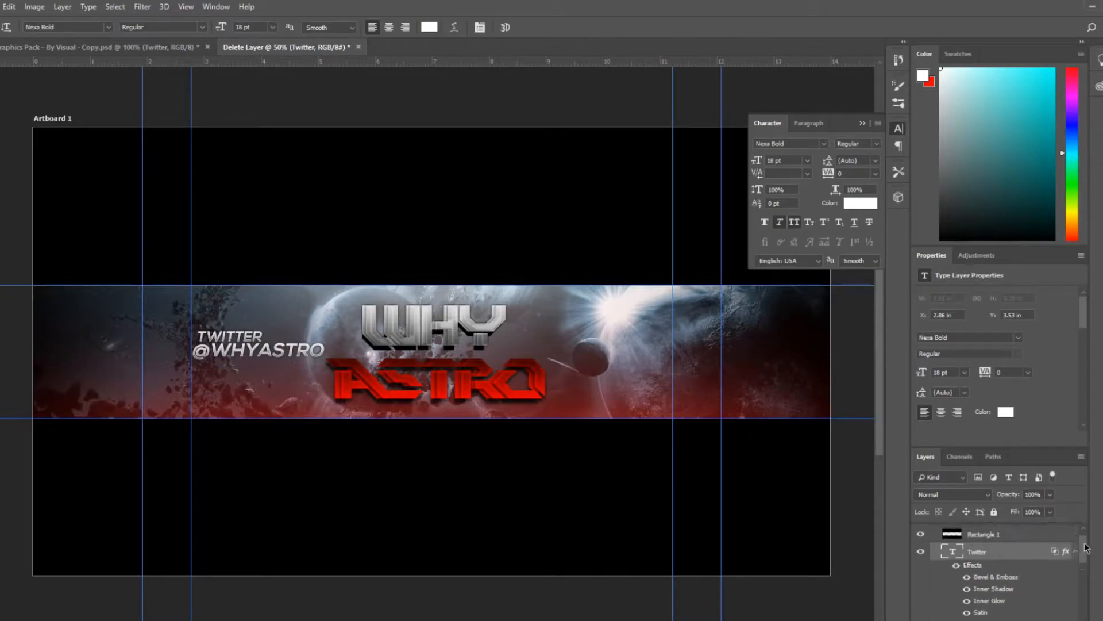
{"action": "scroll", "coordinate": [1102, 602], "scroll_direction": "up", "scroll_amount": 4}
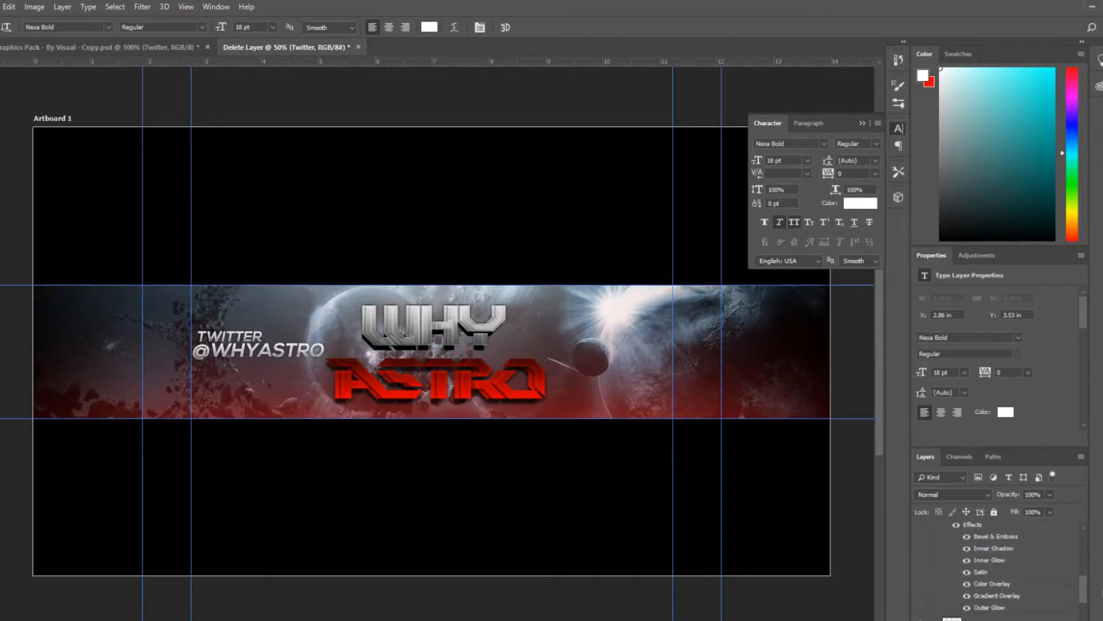
{"action": "key", "text": "ctrl+v"}
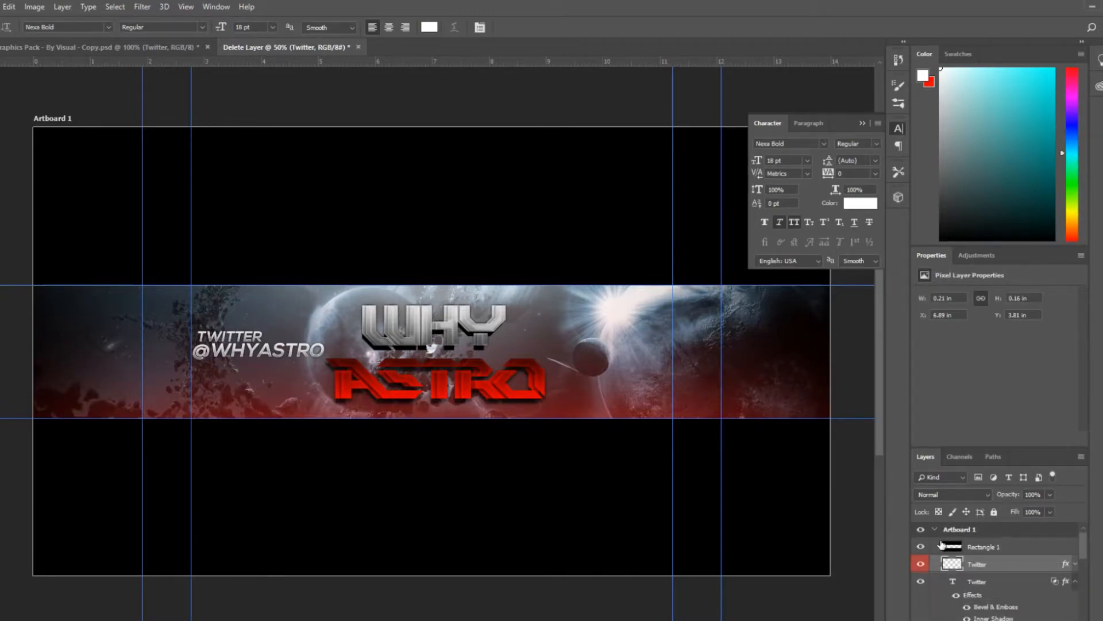
Move the Twitter bird icon left of the TWITTER text and scale it to about 0.53 × 0.42 in
{"action": "key", "text": "ctrl+t"}
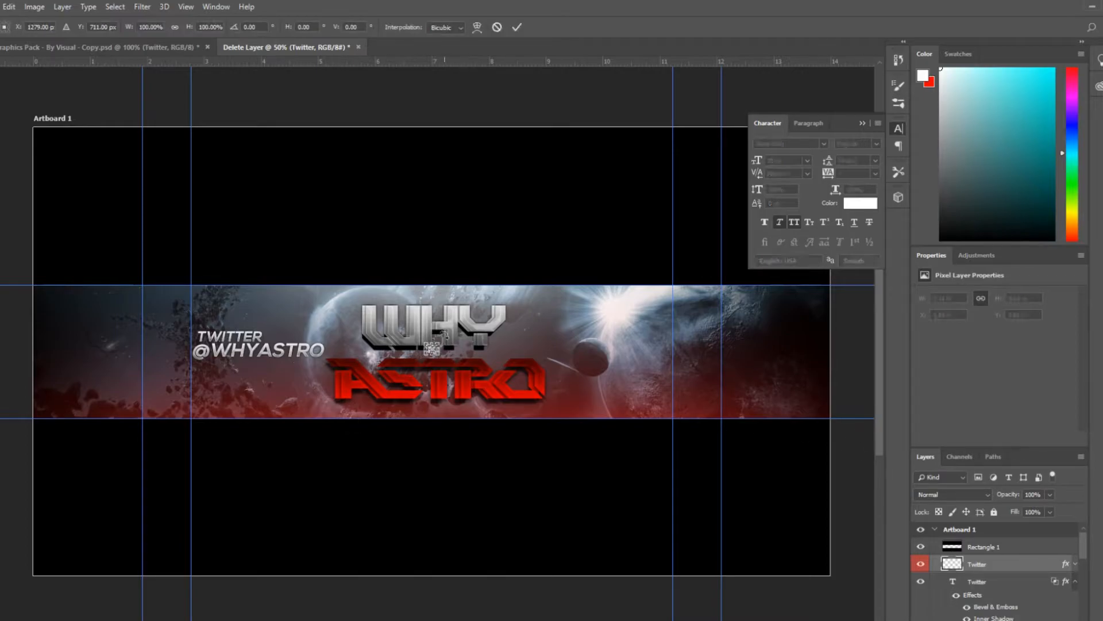
{"action": "key", "text": "ctrl+plus"}
{"action": "key", "text": "ctrl+plus"}
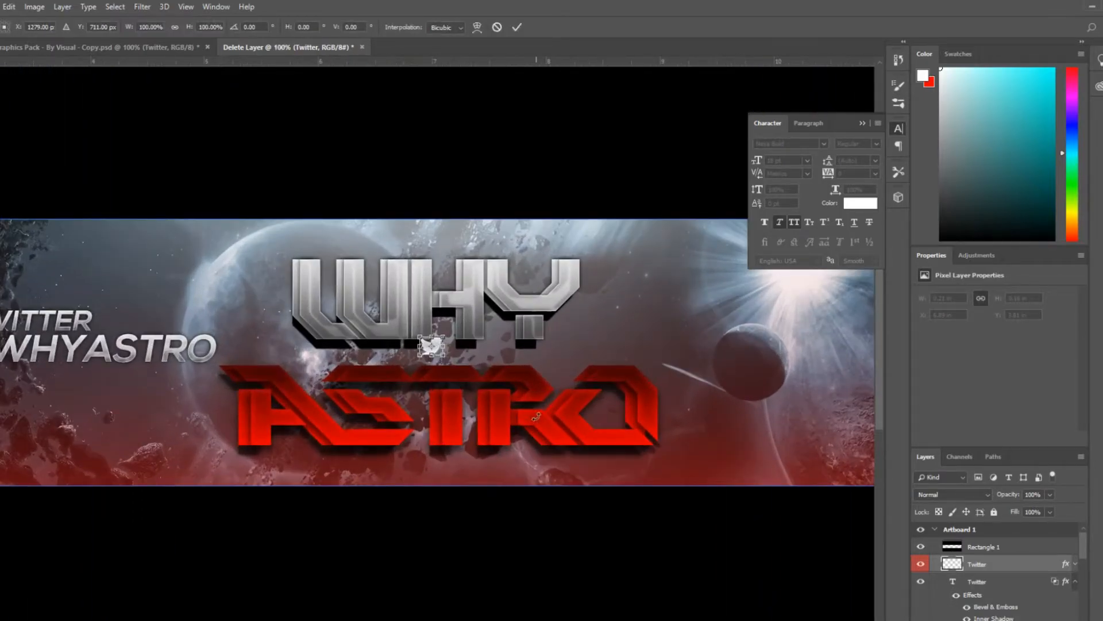
{"action": "left_click_drag", "start_coordinate": [430, 346], "coordinate": [171, 333]}
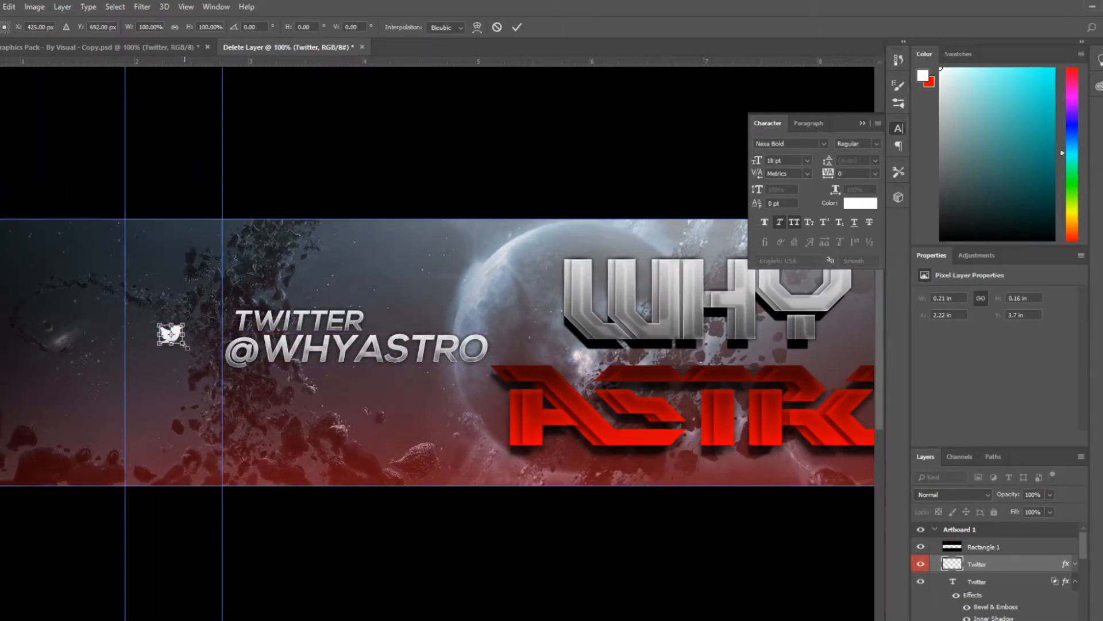
{"action": "left_click_drag", "start_coordinate": [184, 345], "coordinate": [207, 341]}
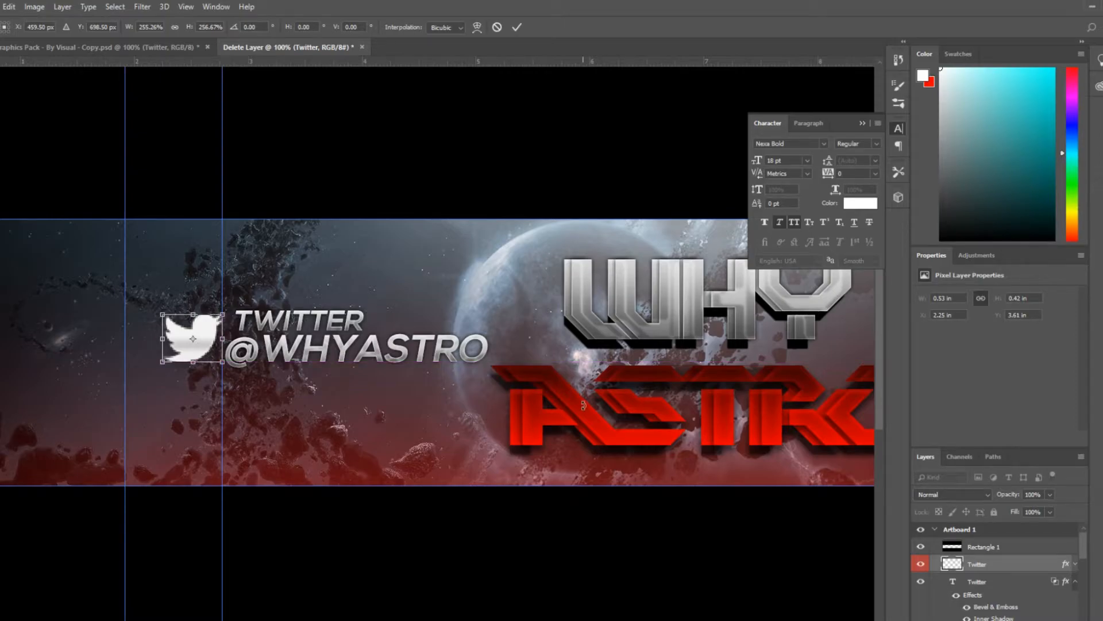
{"action": "left_click", "coordinate": [516, 28]}
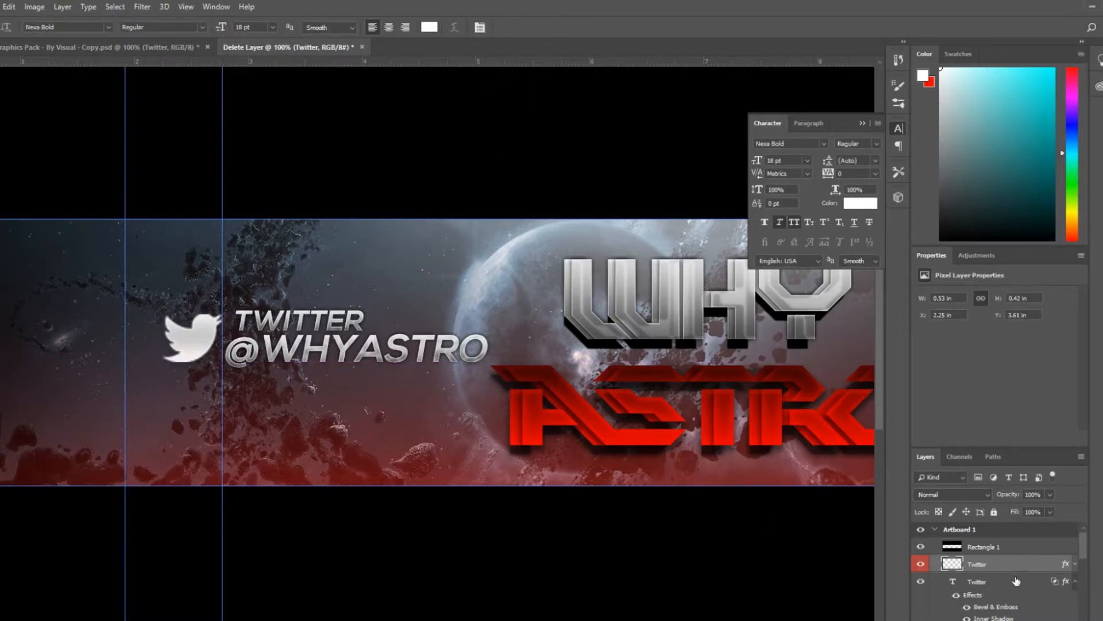
Paste the copied layer style onto the Twitter icon layer
{"action": "right_click", "coordinate": [1028, 563]}
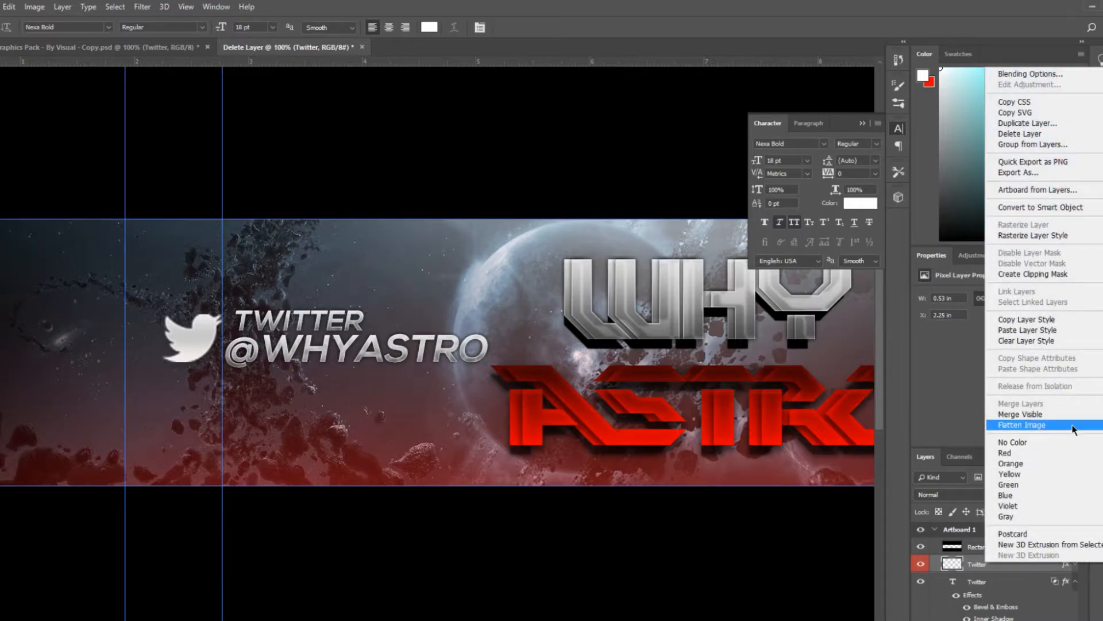
{"action": "left_click", "coordinate": [1055, 332]}
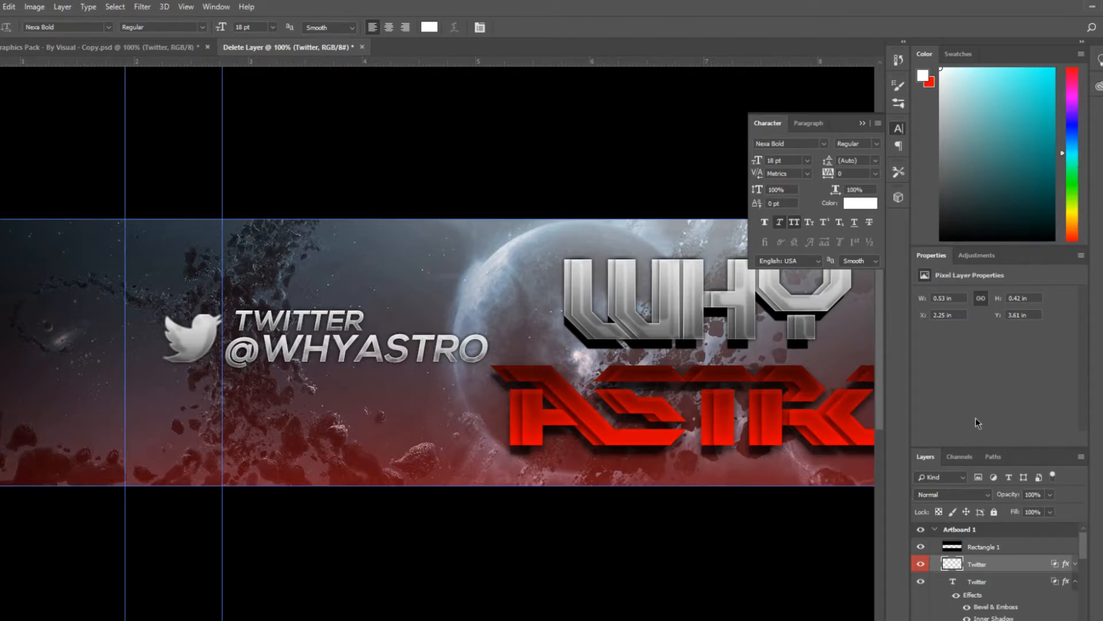
{"action": "left_click_drag", "start_coordinate": [1085, 550], "coordinate": [1092, 588]}
{"action": "left_click", "coordinate": [1012, 550]}
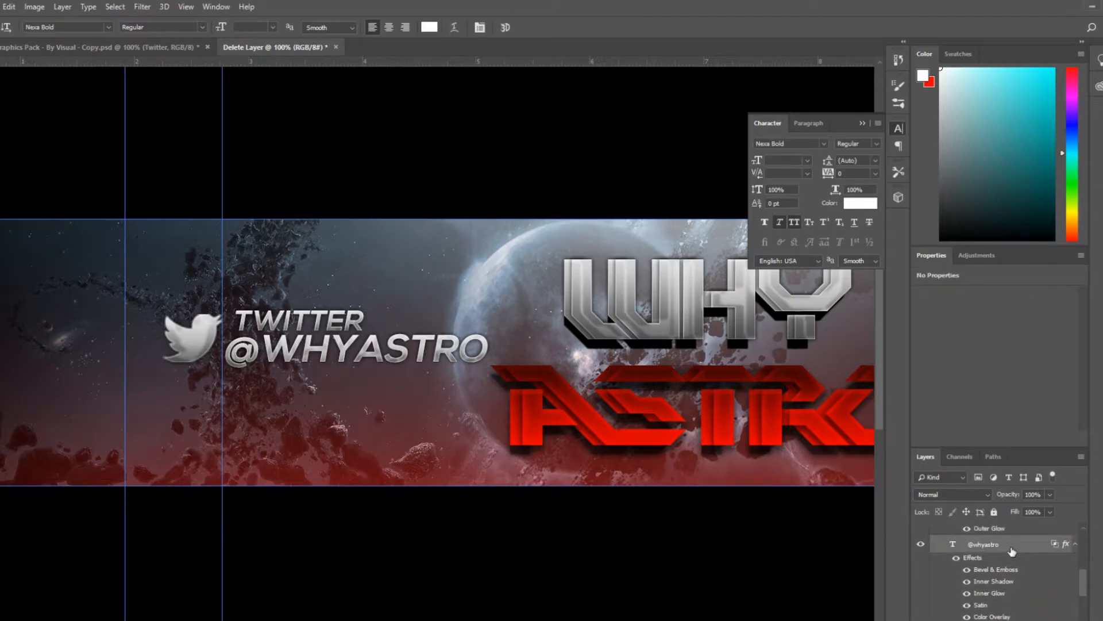
{"action": "key", "text": "ctrl+g"}
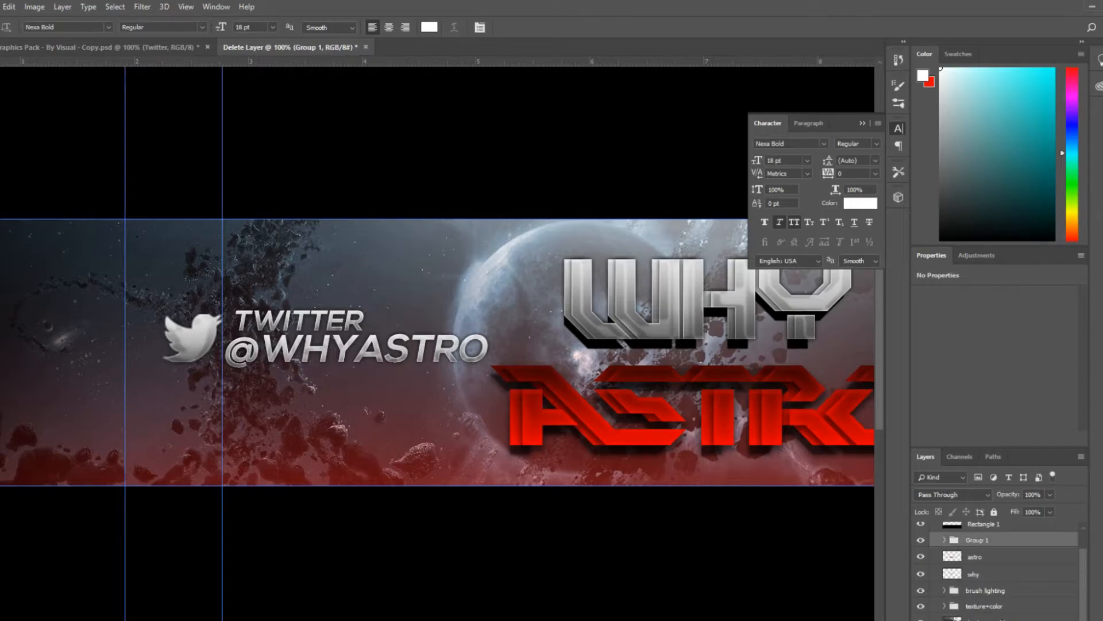
Rename the group of Twitter layers as "twitter social"
{"action": "double_click", "coordinate": [975, 539]}
{"action": "type", "text": "twitter social"}
{"action": "key", "text": "Return"}
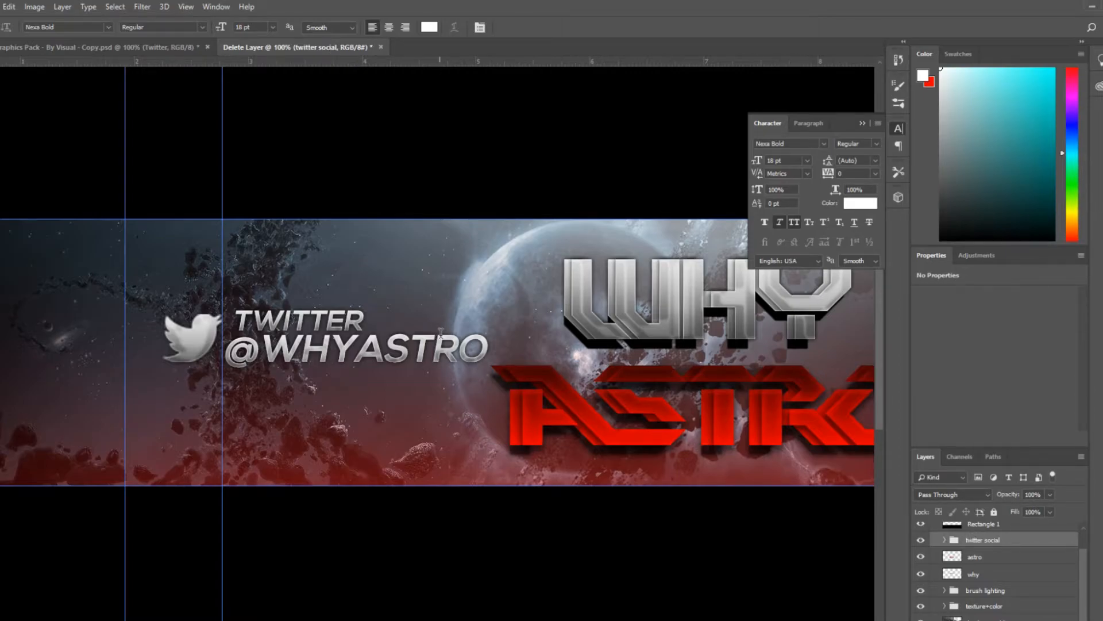
Duplicate the twitter social tag and place the copy on the right side of the banner, beyond the WHY ASTRO title
{"action": "scroll", "coordinate": [1083, 576], "scroll_direction": "up", "scroll_amount": 2}
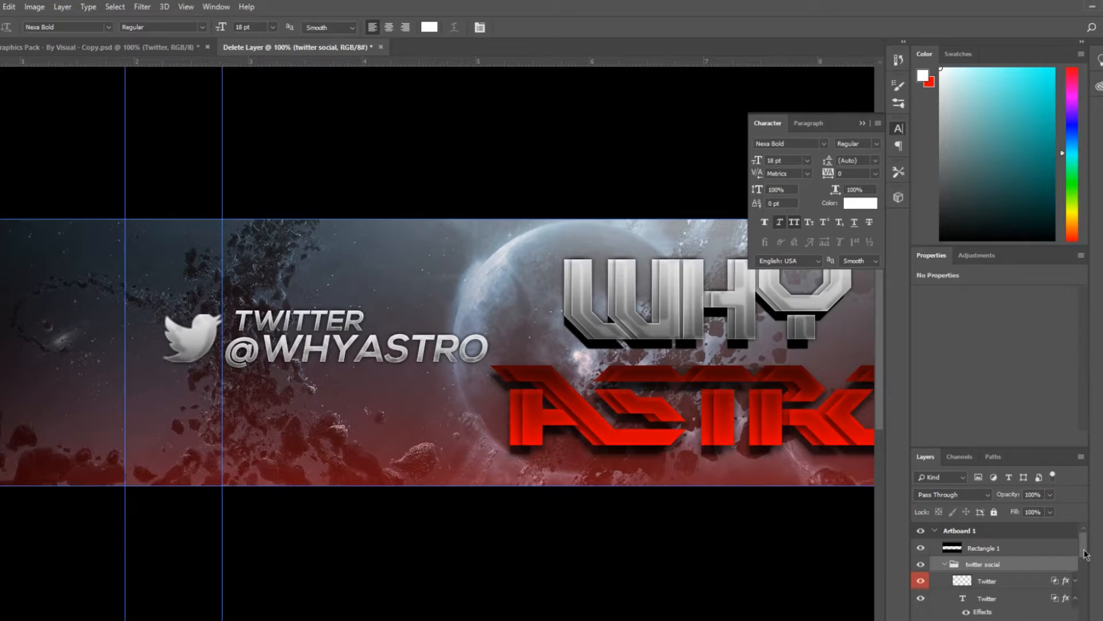
{"action": "scroll", "coordinate": [1084, 553], "scroll_direction": "down", "scroll_amount": 2}
{"action": "mouse_move", "coordinate": [1083, 551]}
{"action": "left_mouse_down"}
{"action": "mouse_move", "coordinate": [1093, 605]}
{"action": "mouse_move", "coordinate": [1088, 553]}
{"action": "left_mouse_up"}
{"action": "left_click", "coordinate": [1006, 551], "text": "ctrl"}
{"action": "left_click", "coordinate": [986, 554]}
{"action": "left_click", "coordinate": [997, 569]}
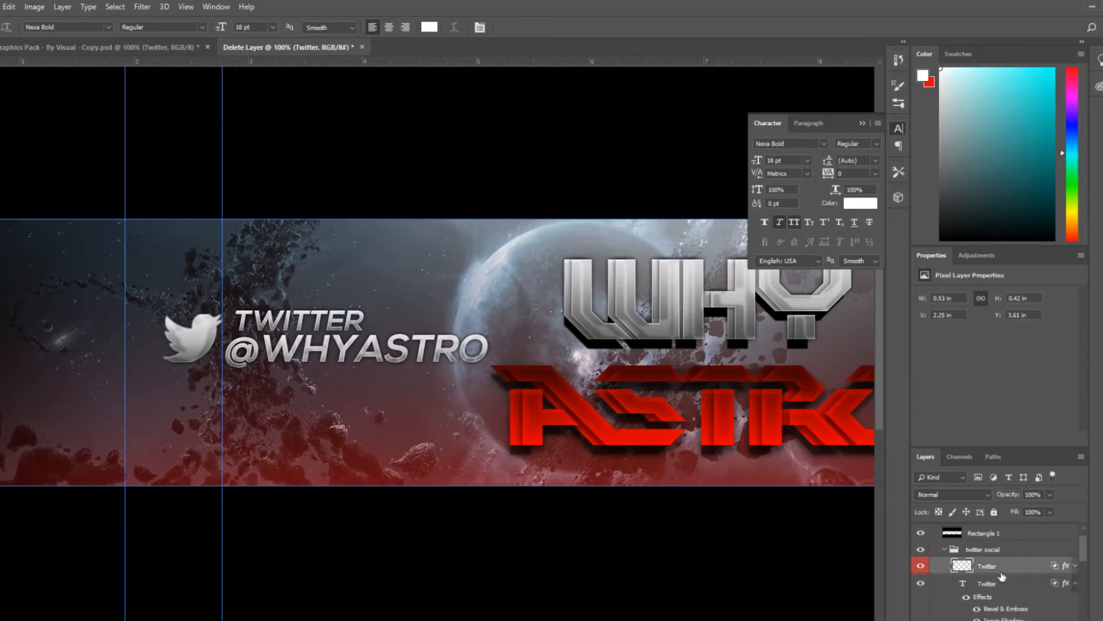
{"action": "left_click_drag", "start_coordinate": [1086, 556], "coordinate": [1085, 584]}
{"action": "left_click", "coordinate": [1016, 572], "text": "shift"}
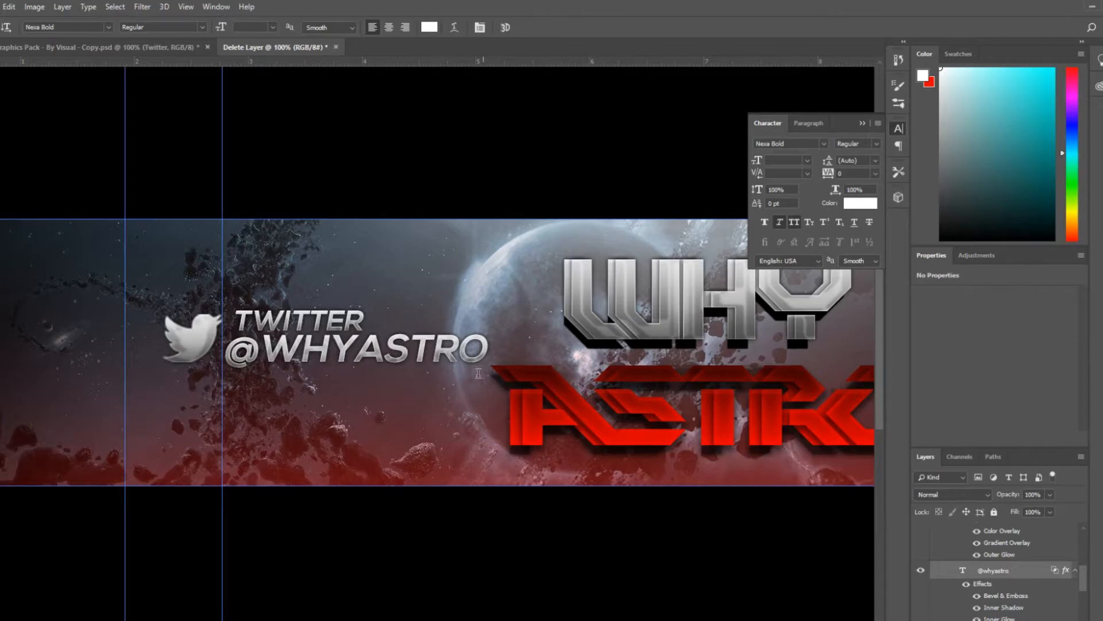
{"action": "key", "text": "ctrl+minus"}
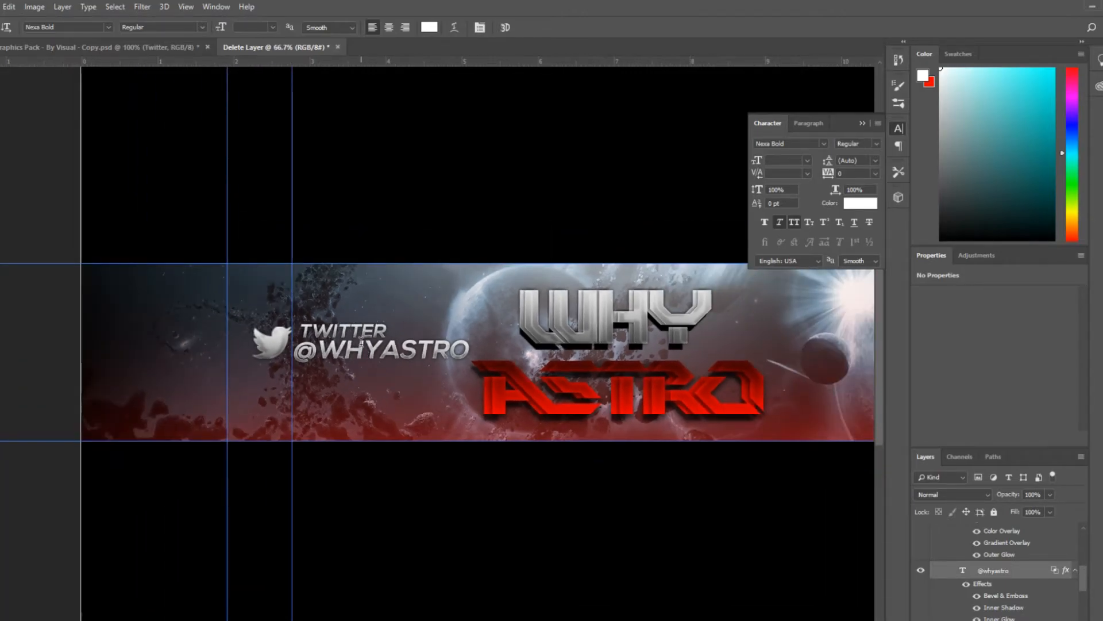
{"action": "left_click_drag", "start_coordinate": [361, 339], "coordinate": [779, 337]}
{"action": "mouse_move", "coordinate": [481, 620]}
{"action": "left_mouse_down"}
{"action": "mouse_move", "coordinate": [515, 620]}
{"action": "mouse_move", "coordinate": [495, 620]}
{"action": "left_mouse_up"}
{"action": "key", "text": "ctrl+minus"}
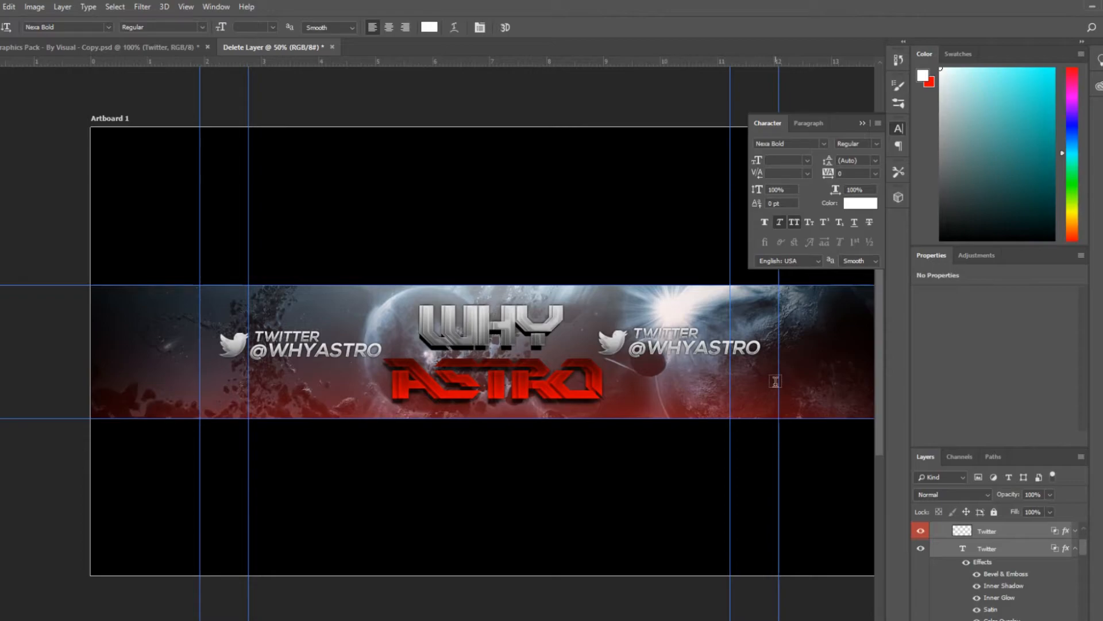
Browse the duplicated group's layers to find its icon and text layers
{"action": "scroll", "coordinate": [1086, 540], "scroll_direction": "up", "scroll_amount": 3}
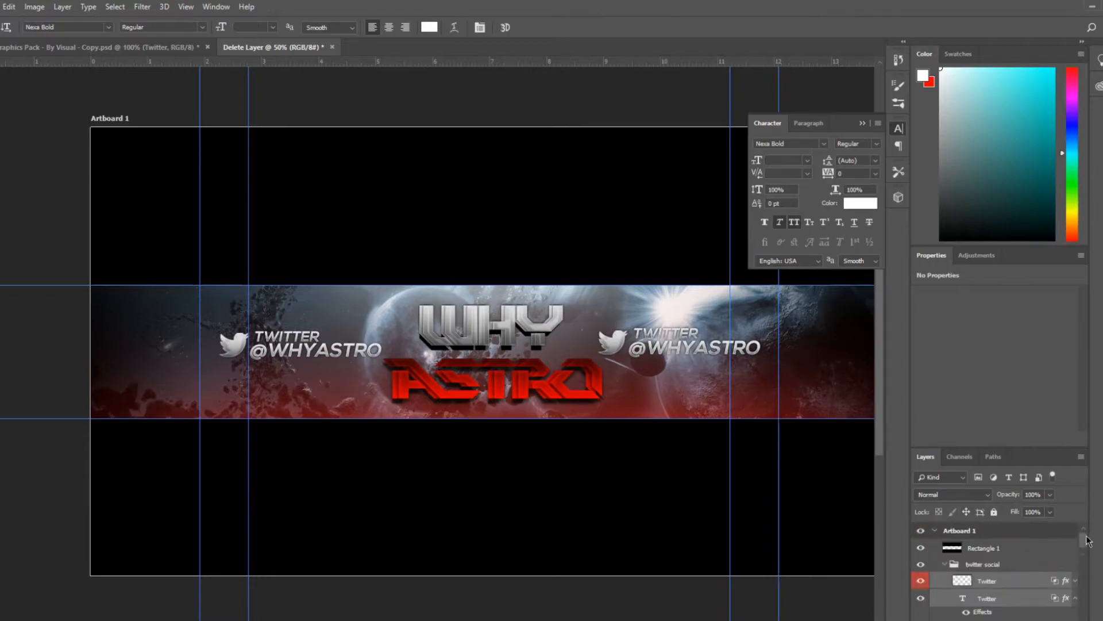
{"action": "scroll", "coordinate": [1086, 540], "scroll_direction": "down", "scroll_amount": 1}
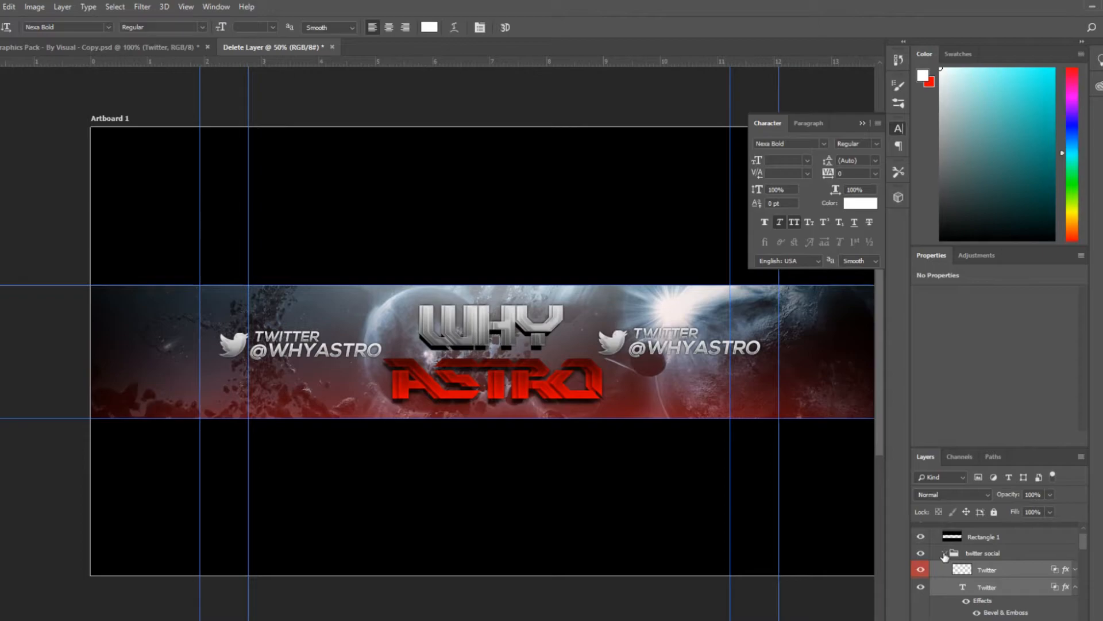
{"action": "left_click", "coordinate": [944, 555]}
{"action": "scroll", "coordinate": [1088, 587], "scroll_direction": "down", "scroll_amount": 1}
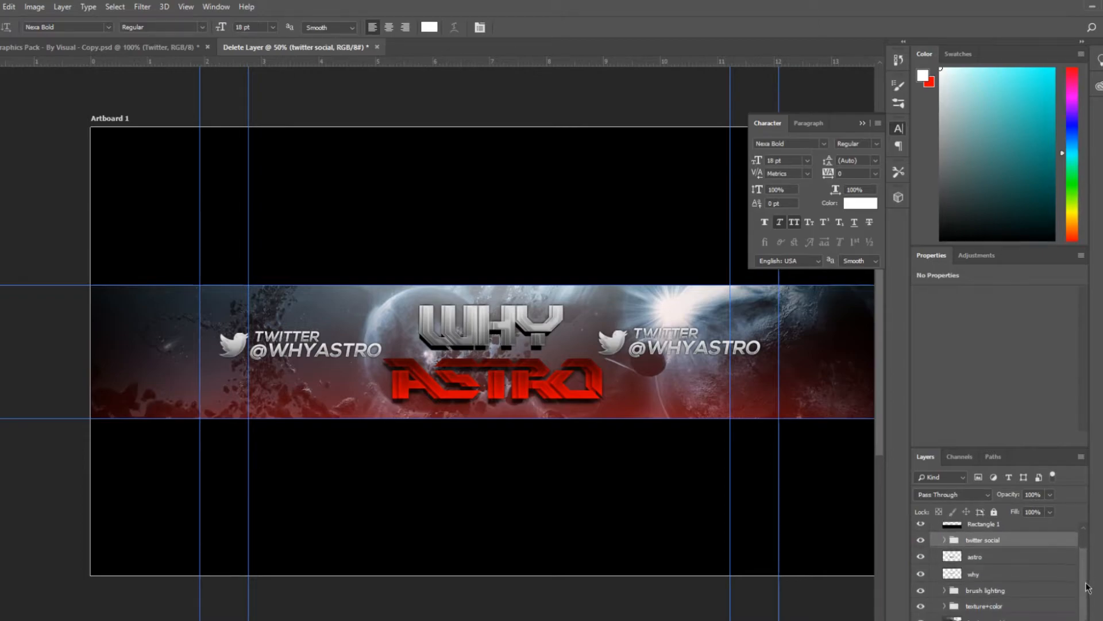
{"action": "scroll", "coordinate": [1079, 556], "scroll_direction": "up", "scroll_amount": 2}
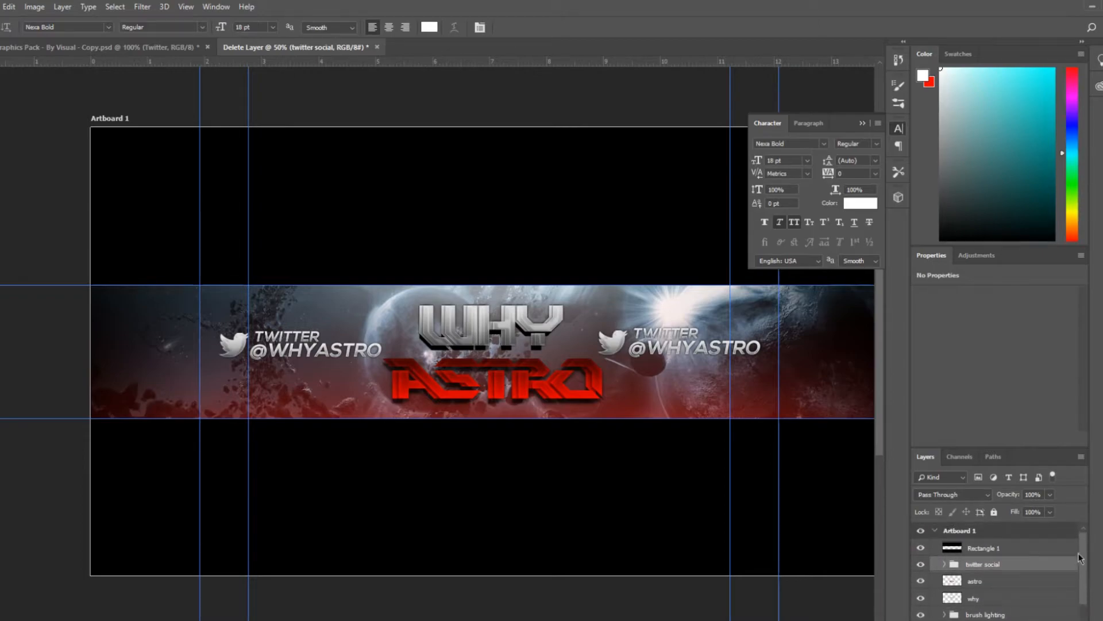
{"action": "left_click", "coordinate": [944, 564]}
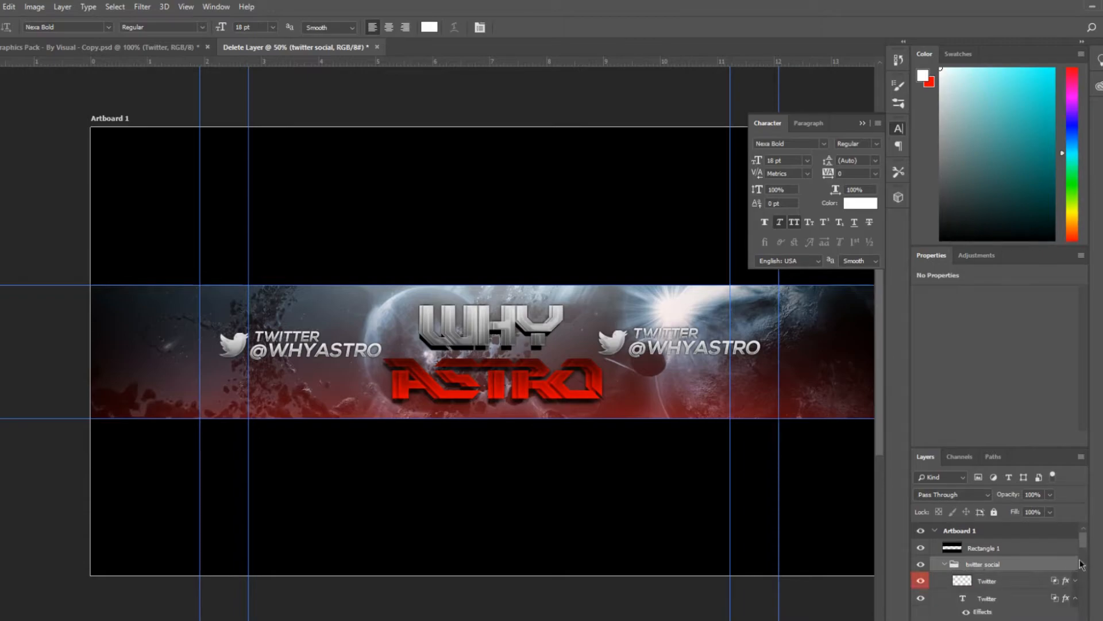
{"action": "left_click_drag", "start_coordinate": [1083, 543], "coordinate": [1065, 619]}
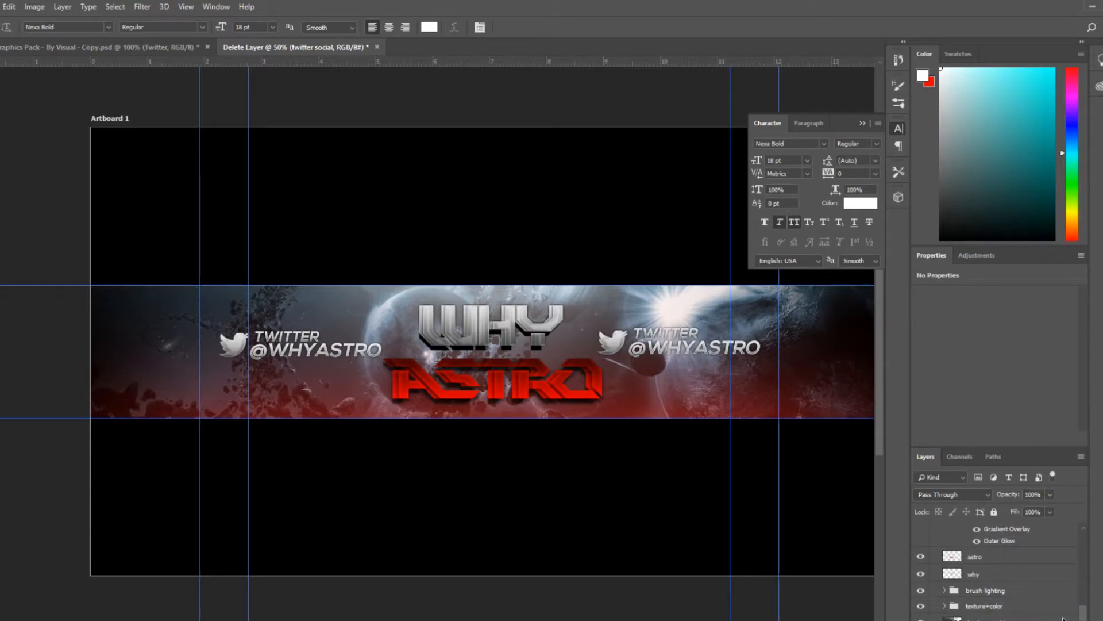
{"action": "left_click_drag", "start_coordinate": [1065, 619], "coordinate": [1080, 538]}
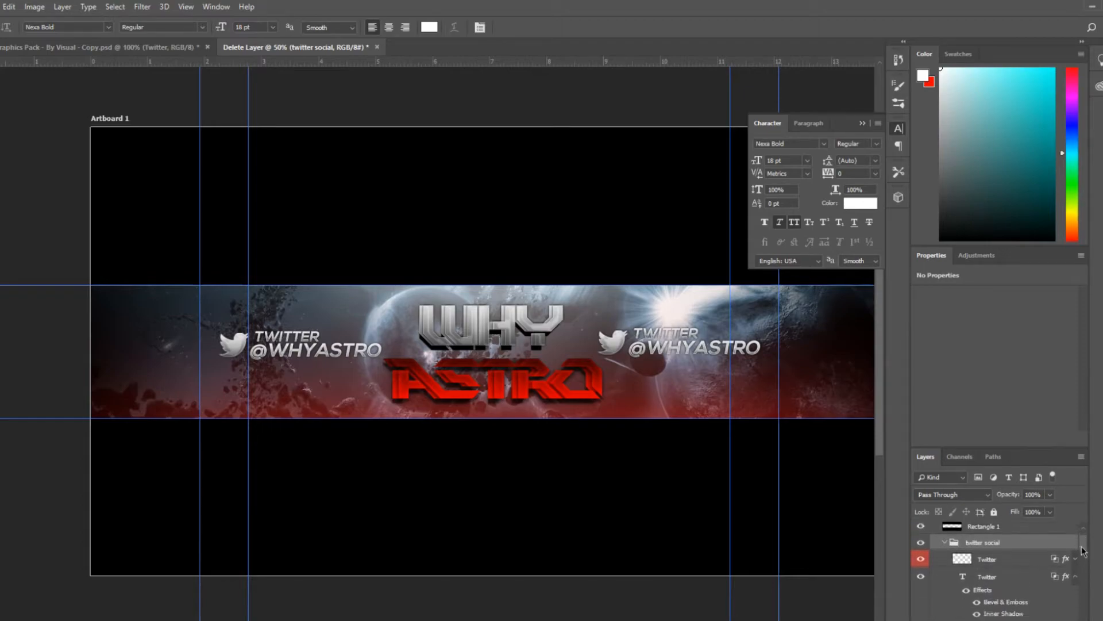
{"action": "left_click", "coordinate": [921, 559]}
{"action": "left_click", "coordinate": [922, 560]}
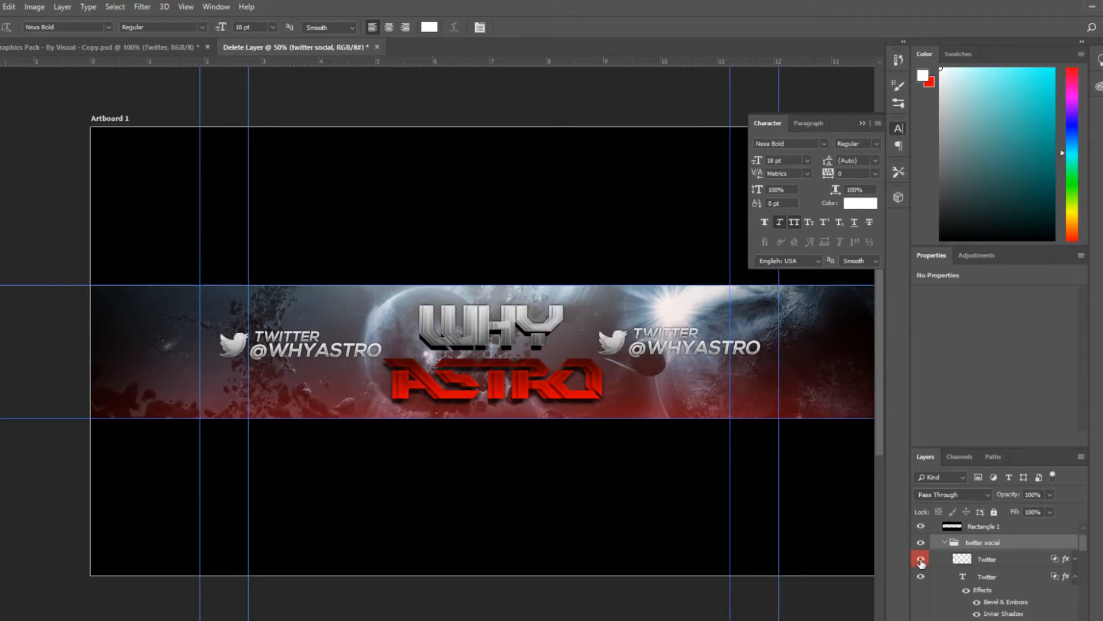
{"action": "left_click_drag", "start_coordinate": [998, 561], "coordinate": [994, 539]}
{"action": "left_click", "coordinate": [995, 559]}
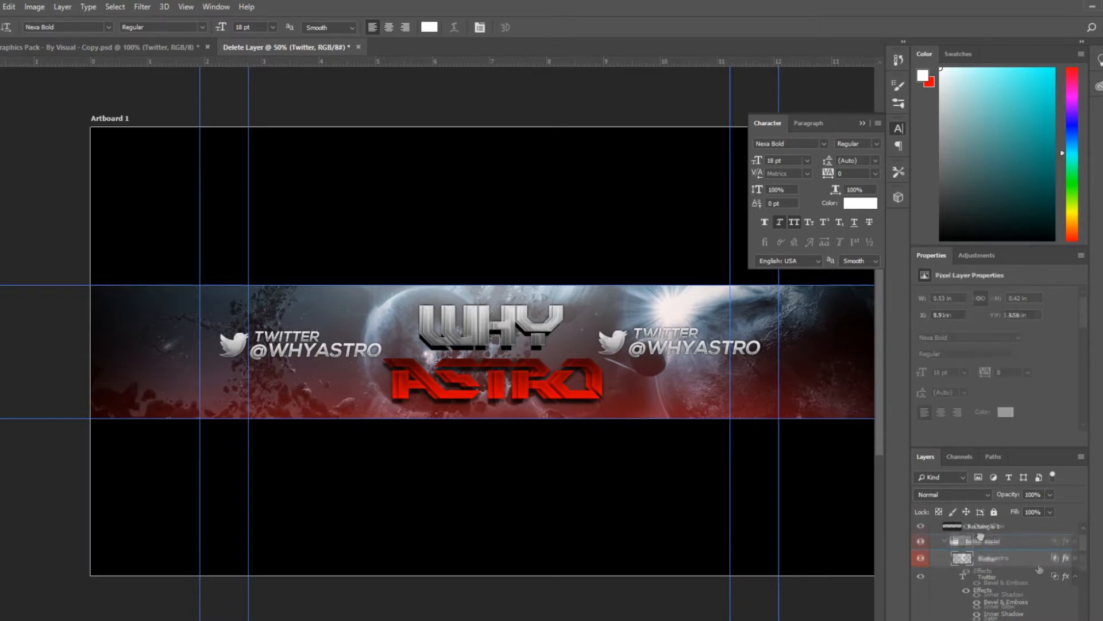
{"action": "left_click_drag", "start_coordinate": [1082, 543], "coordinate": [1081, 561]}
{"action": "left_click_drag", "start_coordinate": [998, 559], "coordinate": [994, 535]}
{"action": "mouse_move", "coordinate": [1080, 561]}
{"action": "left_mouse_down"}
{"action": "mouse_move", "coordinate": [1081, 531]}
{"action": "mouse_move", "coordinate": [1088, 554]}
{"action": "mouse_move", "coordinate": [1084, 541]}
{"action": "left_mouse_up"}
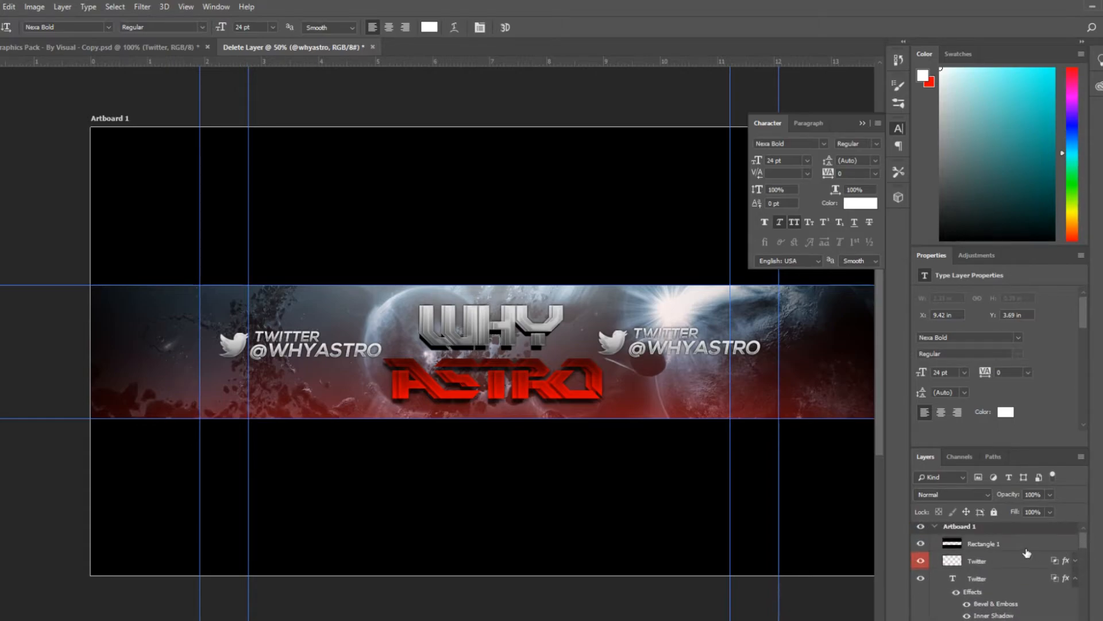
{"action": "left_click_drag", "start_coordinate": [1085, 543], "coordinate": [1087, 551]}
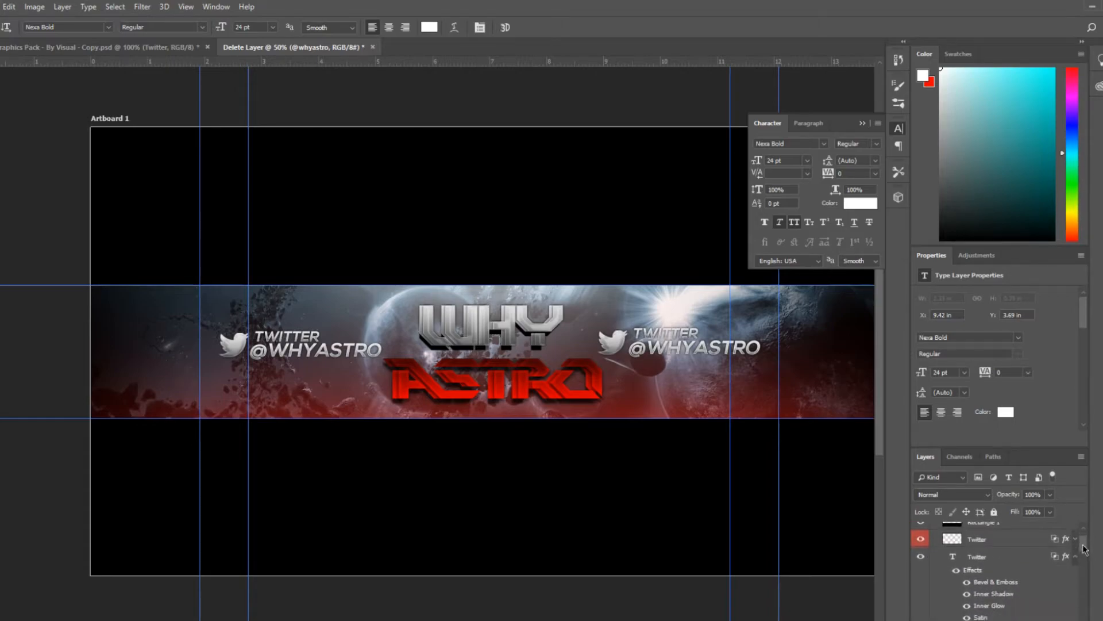
Edit the copied tag's label text to read INSTAGRAM
{"action": "left_click", "coordinate": [956, 556]}
{"action": "double_click", "coordinate": [953, 532]}
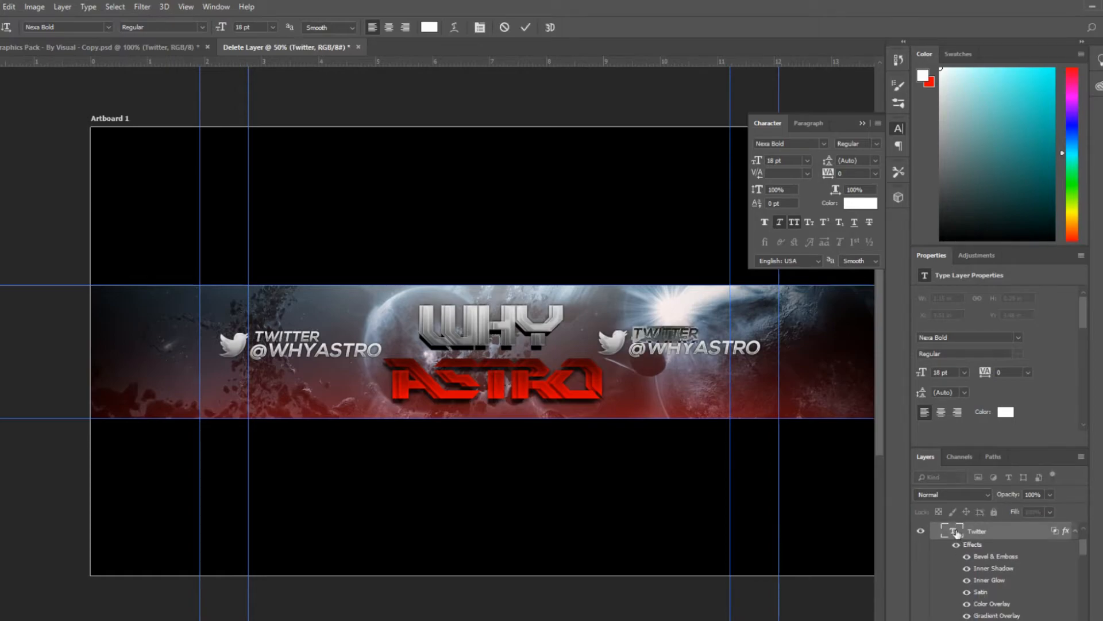
{"action": "type", "text": "YOUTUBN"}
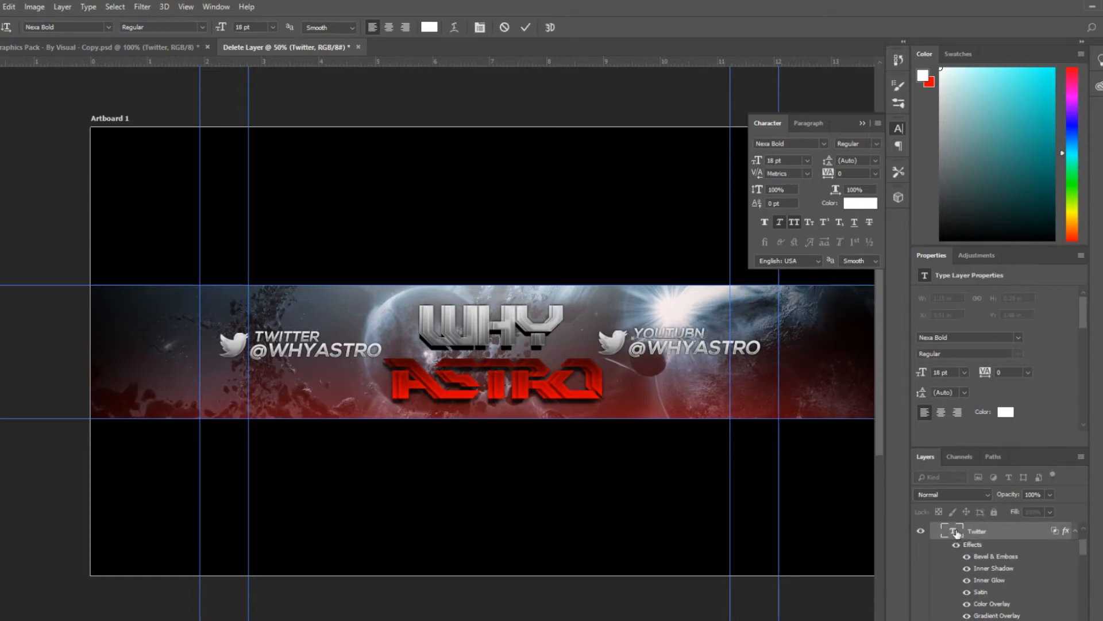
{"action": "key", "text": "BackSpace"}
{"action": "key", "text": "BackSpace"}
{"action": "key", "text": "BackSpace"}
{"action": "type", "text": "ISN"}
{"action": "key", "text": "BackSpace"}
{"action": "key", "text": "BackSpace"}
{"action": "key", "text": "BackSpace"}
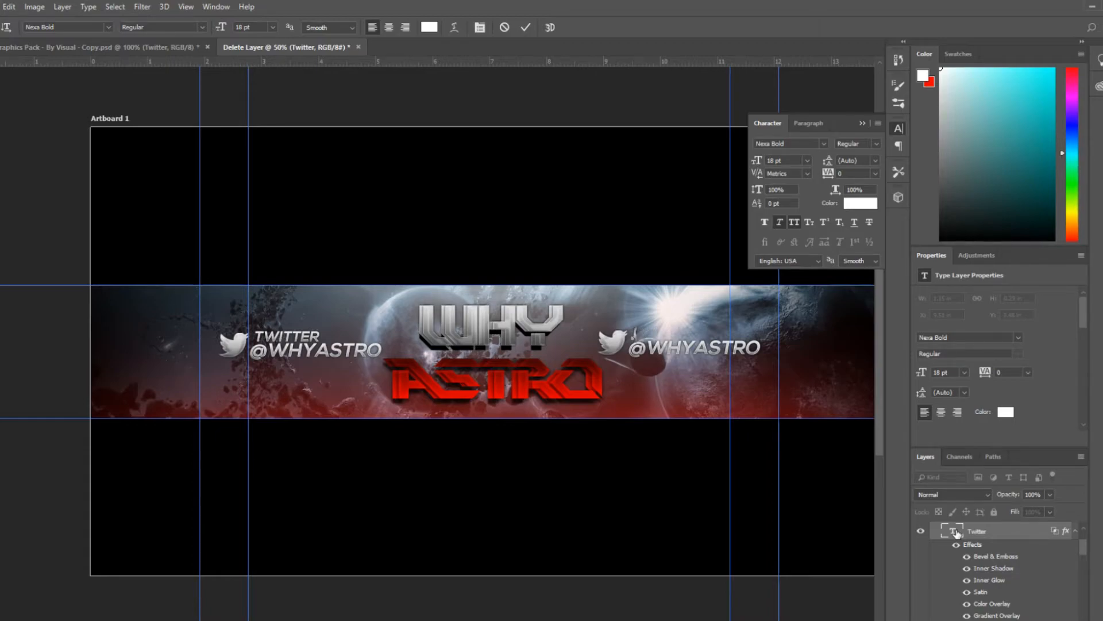
{"action": "type", "text": "INSTAGRAM"}
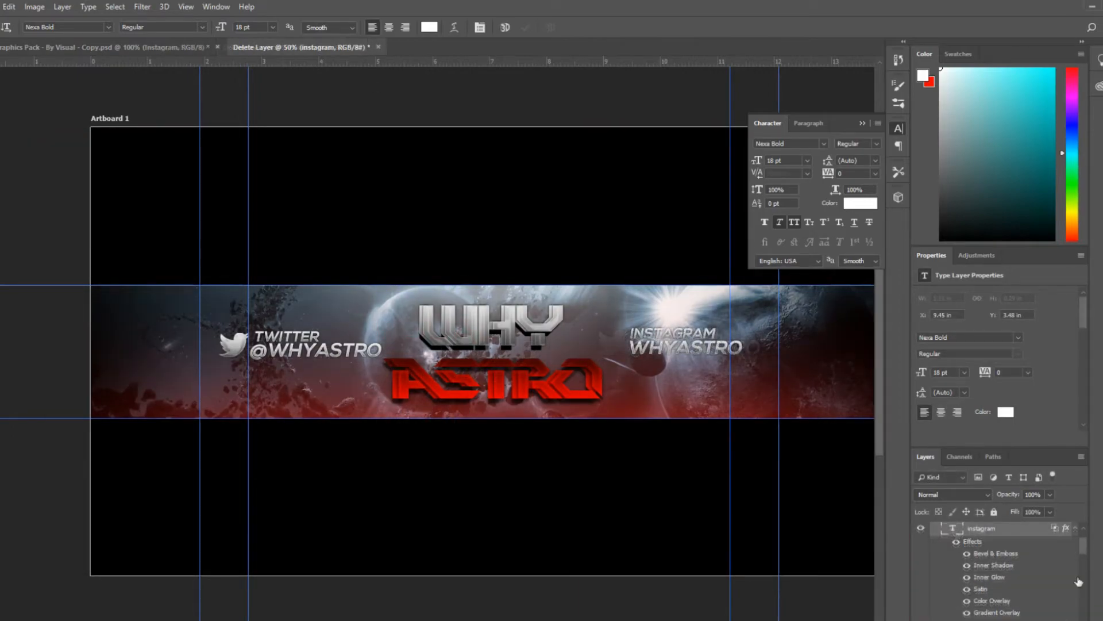
{"action": "scroll", "coordinate": [1086, 549], "scroll_direction": "down", "scroll_amount": 2}
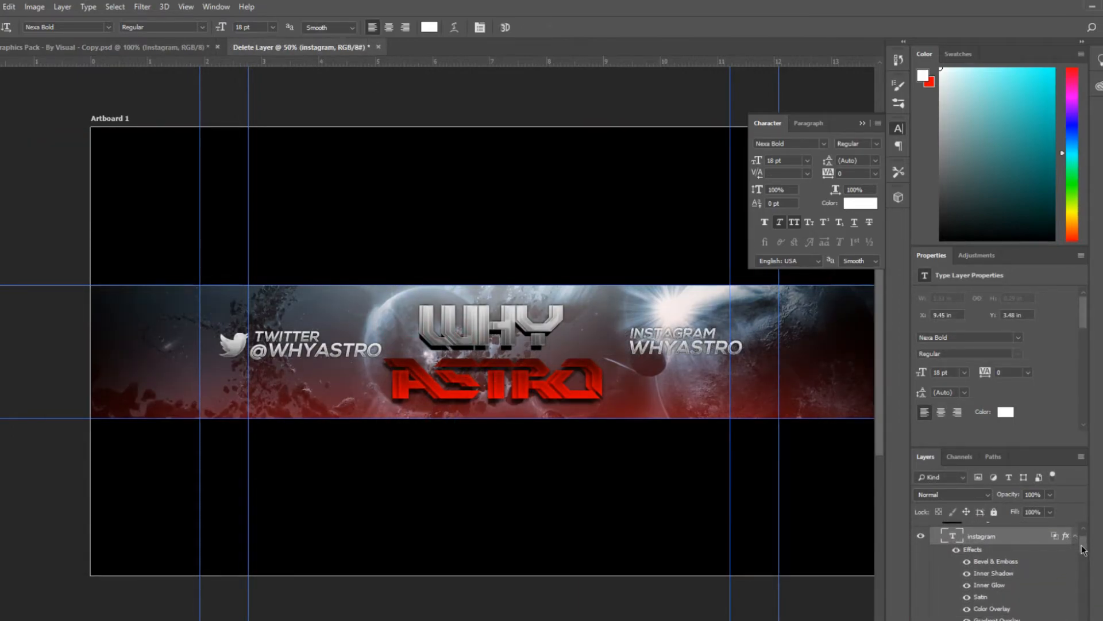
Paste the Instagram icon, move it left of the INSTAGRAM text and scale it to about 0.42 × 0.4 in
{"action": "key", "text": "ctrl+v"}
{"action": "key", "text": "ctrl+t"}
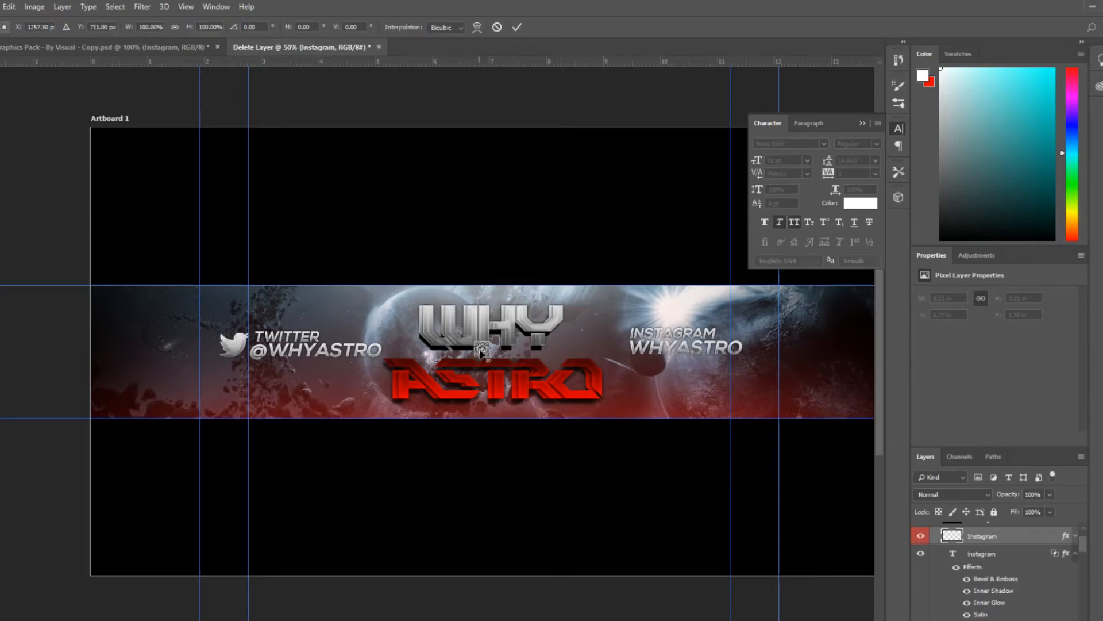
{"action": "key", "text": "ctrl+plus"}
{"action": "key", "text": "ctrl+plus"}
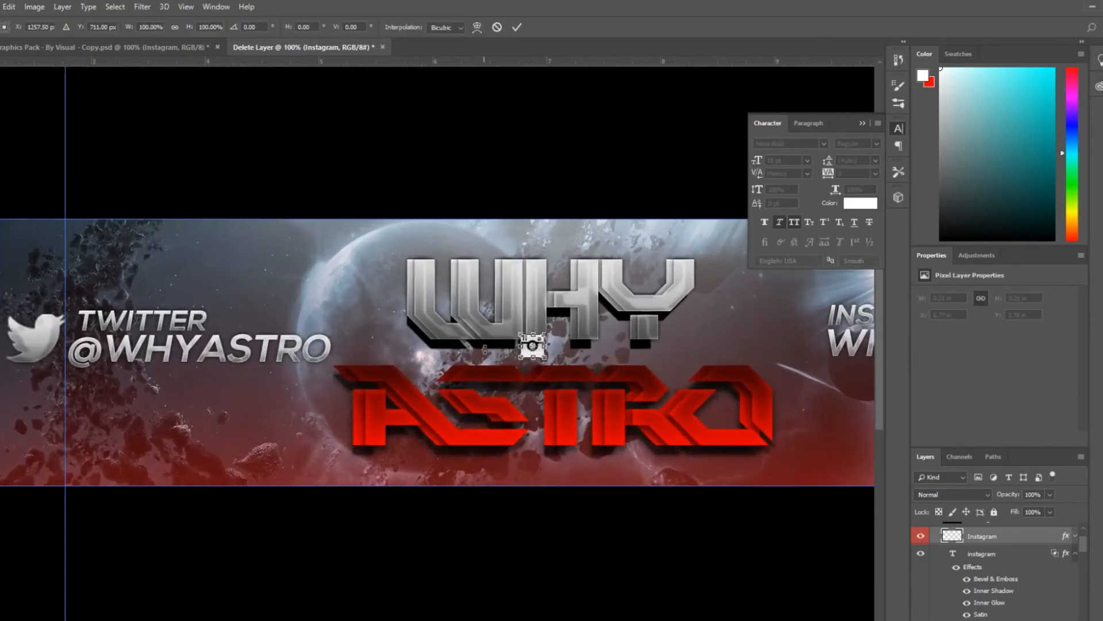
{"action": "left_click_drag", "start_coordinate": [543, 351], "coordinate": [794, 338]}
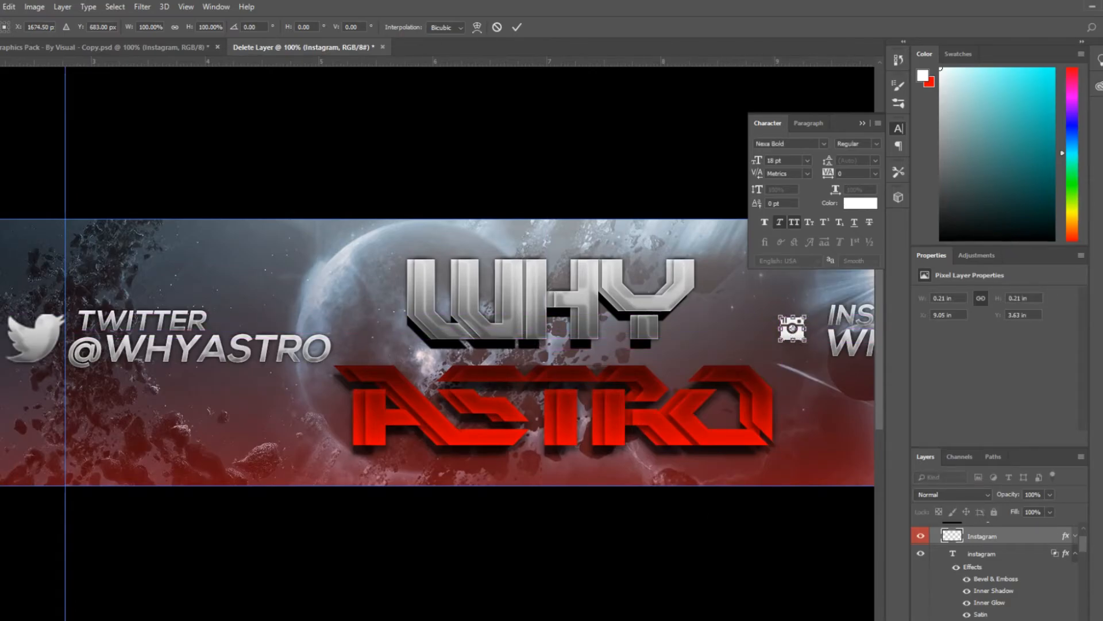
{"action": "scroll", "coordinate": [746, 393], "scroll_direction": "right", "scroll_amount": 6}
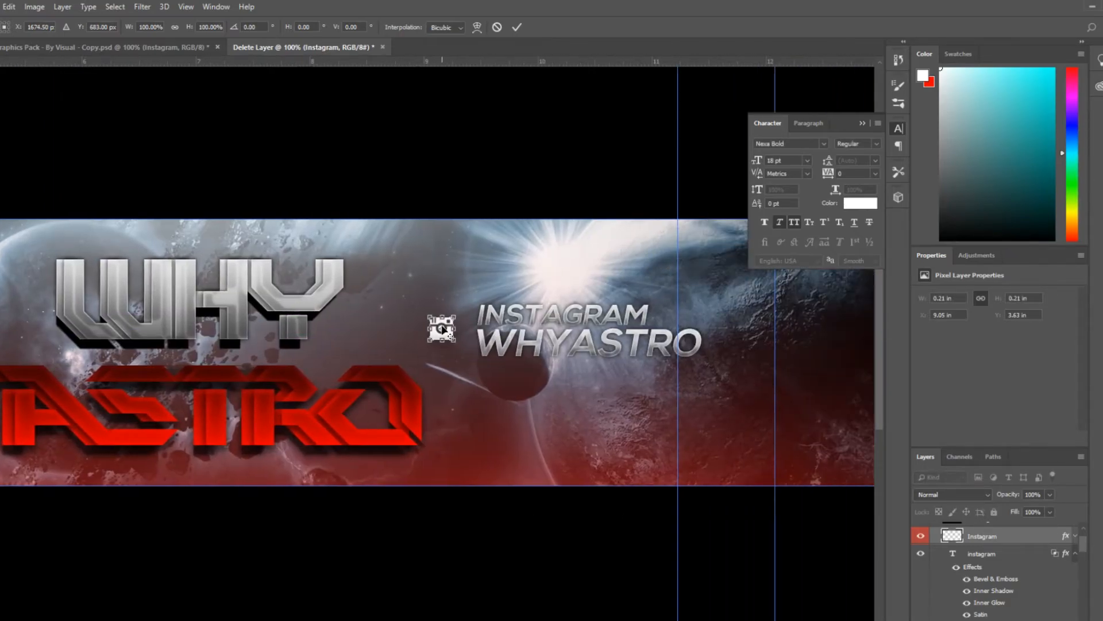
{"action": "mouse_move", "coordinate": [454, 341]}
{"action": "left_mouse_down"}
{"action": "mouse_move", "coordinate": [478, 360]}
{"action": "mouse_move", "coordinate": [462, 337]}
{"action": "left_mouse_up"}
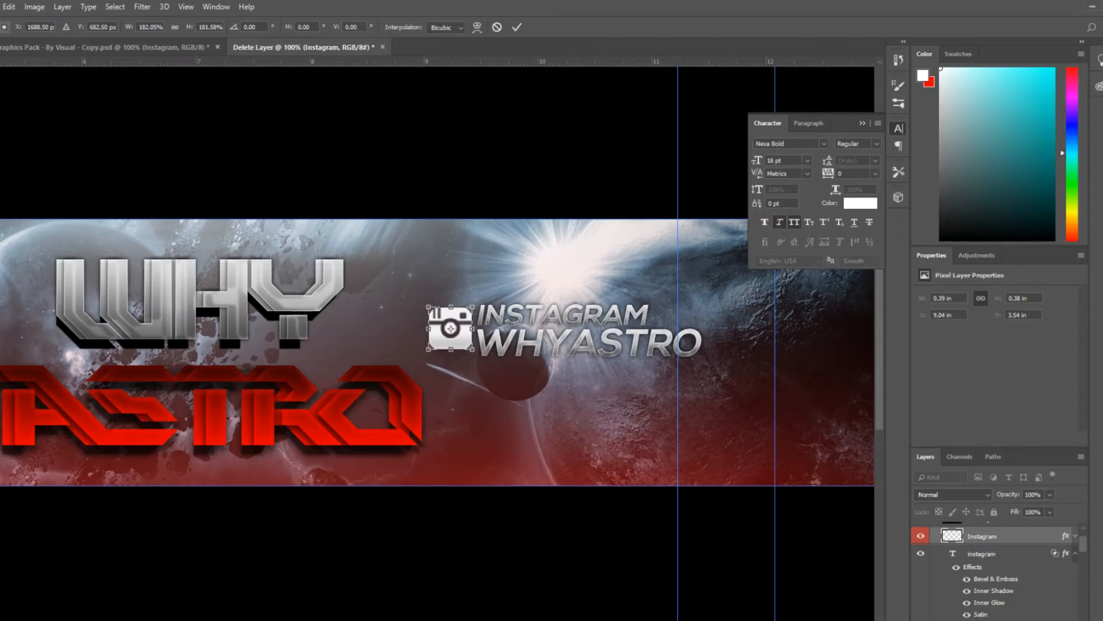
{"action": "scroll", "coordinate": [510, 339], "scroll_direction": "left", "scroll_amount": 14}
{"action": "scroll", "coordinate": [510, 339], "scroll_direction": "right", "scroll_amount": 11}
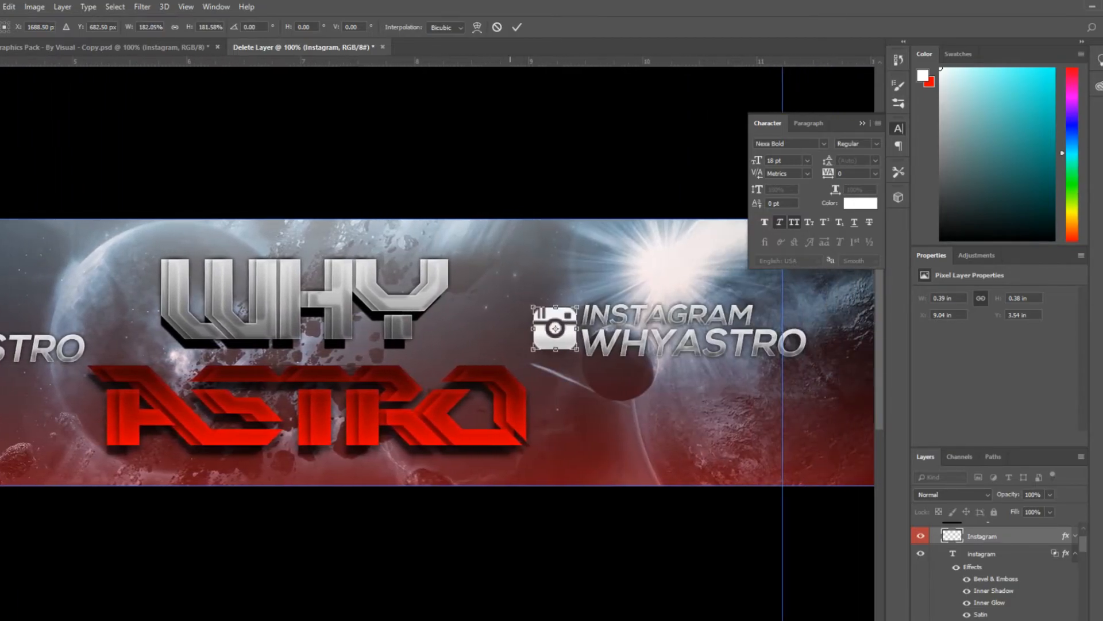
{"action": "scroll", "coordinate": [510, 339], "scroll_direction": "right", "scroll_amount": 2}
{"action": "scroll", "coordinate": [510, 339], "scroll_direction": "left", "scroll_amount": 11}
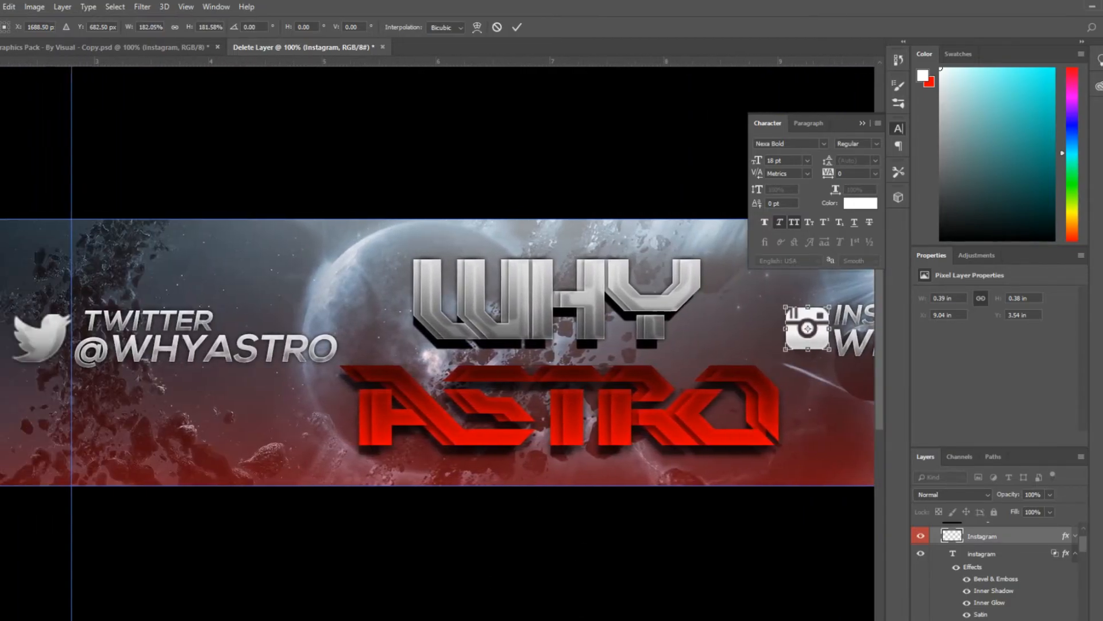
{"action": "scroll", "coordinate": [438, 345], "scroll_direction": "right", "scroll_amount": 10}
{"action": "left_click_drag", "start_coordinate": [570, 350], "coordinate": [559, 330]}
{"action": "left_click", "coordinate": [517, 27]}
{"action": "key", "text": "ctrl+minus"}
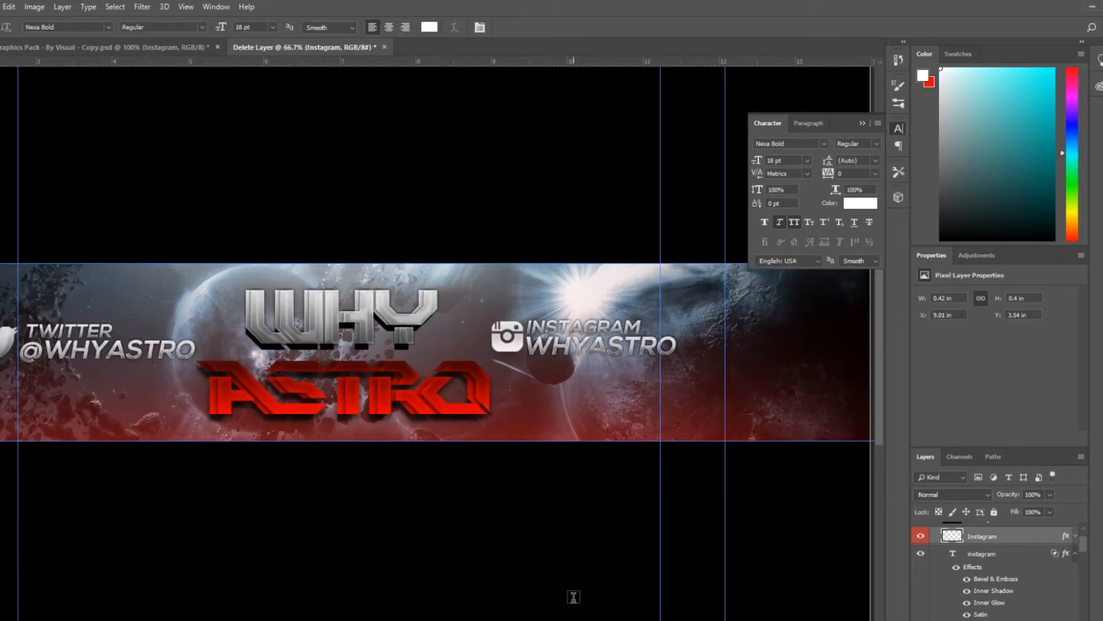
Clear the layer style from the Instagram icon layer
{"action": "left_click_drag", "start_coordinate": [574, 620], "coordinate": [537, 620]}
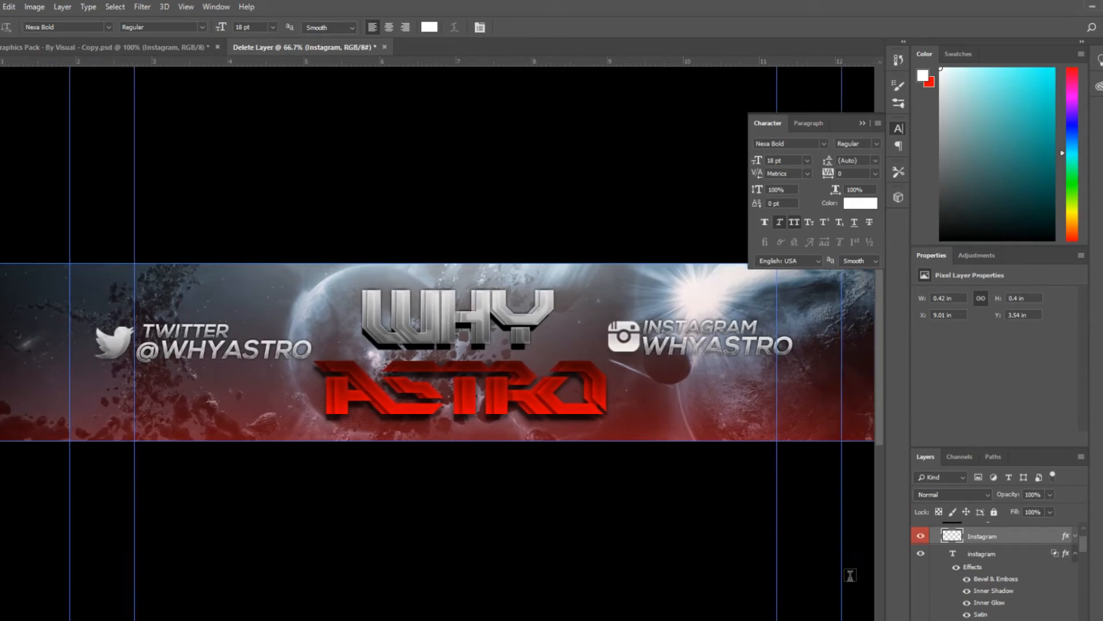
{"action": "right_click", "coordinate": [996, 548]}
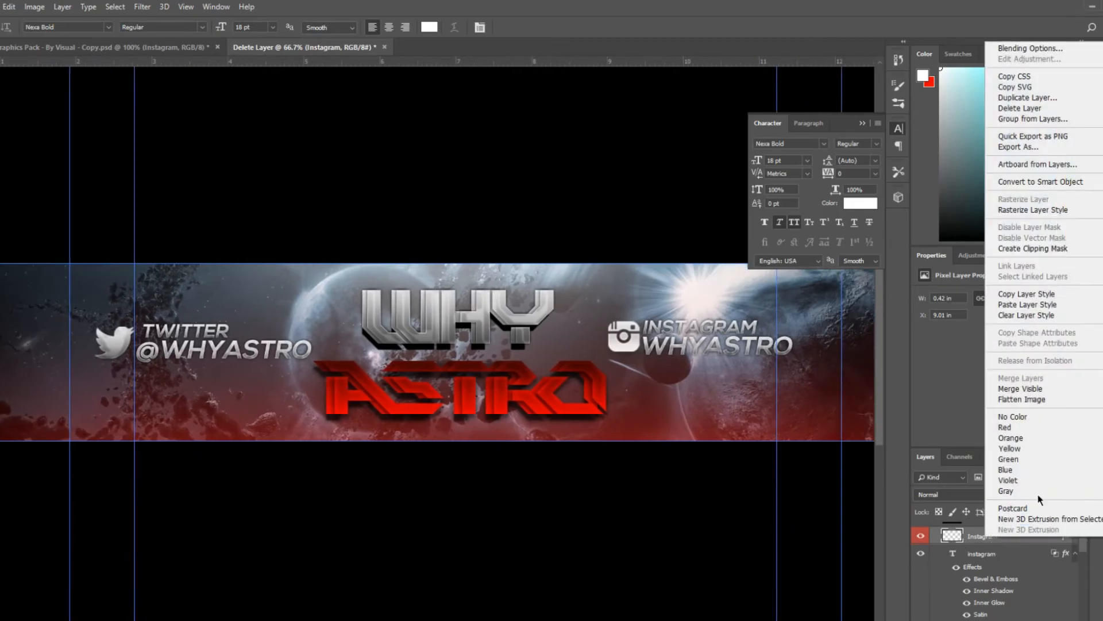
{"action": "left_click", "coordinate": [1042, 314]}
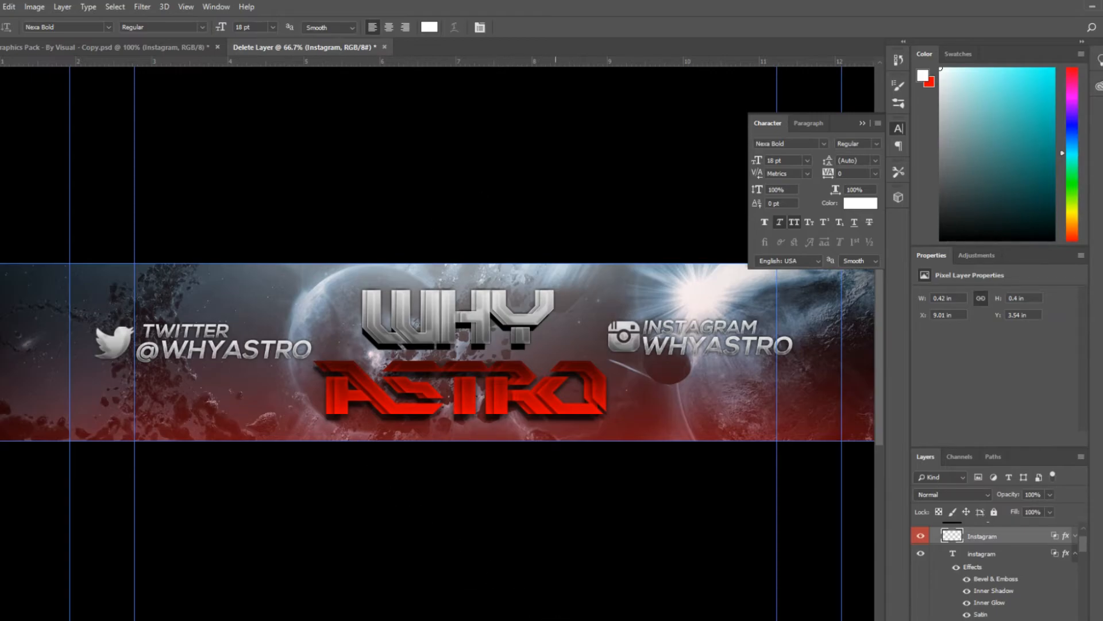
Return to the banner document and turn the Rectangle 1 layer's visibility back on
{"action": "key", "text": "ctrl+minus"}
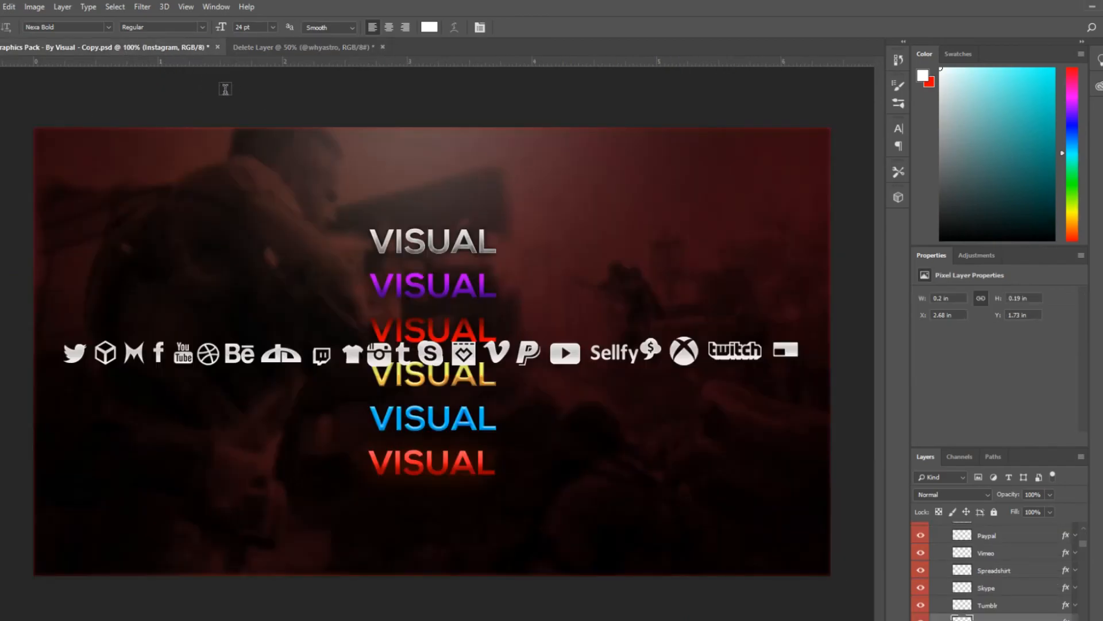
{"action": "left_click", "coordinate": [282, 52]}
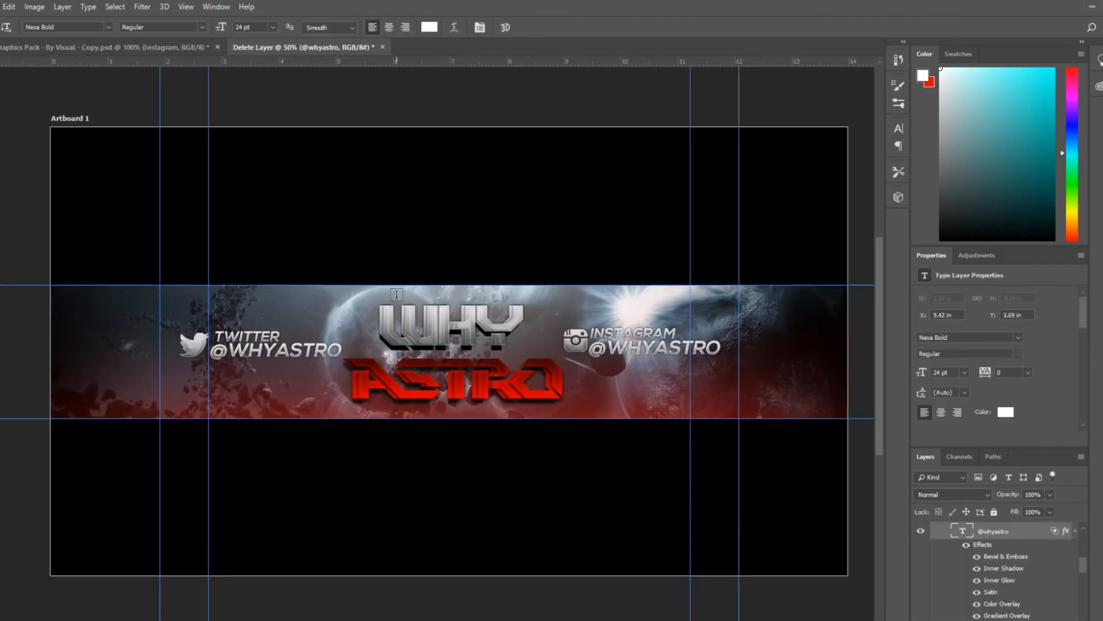
{"action": "left_click", "coordinate": [138, 47]}
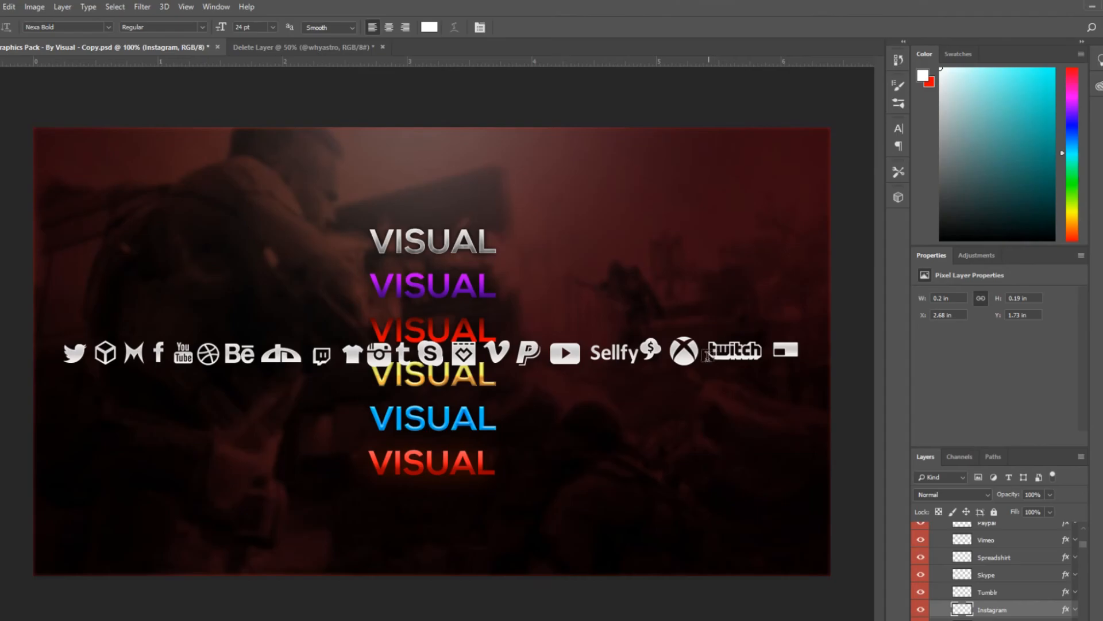
{"action": "left_click", "coordinate": [293, 47]}
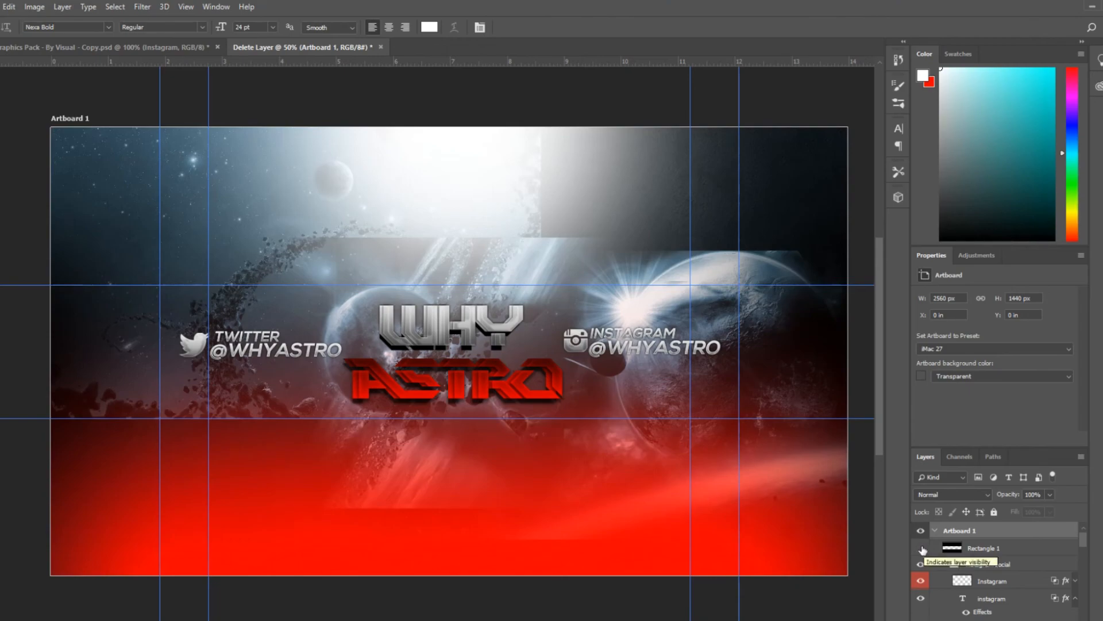
{"action": "left_click", "coordinate": [922, 549]}
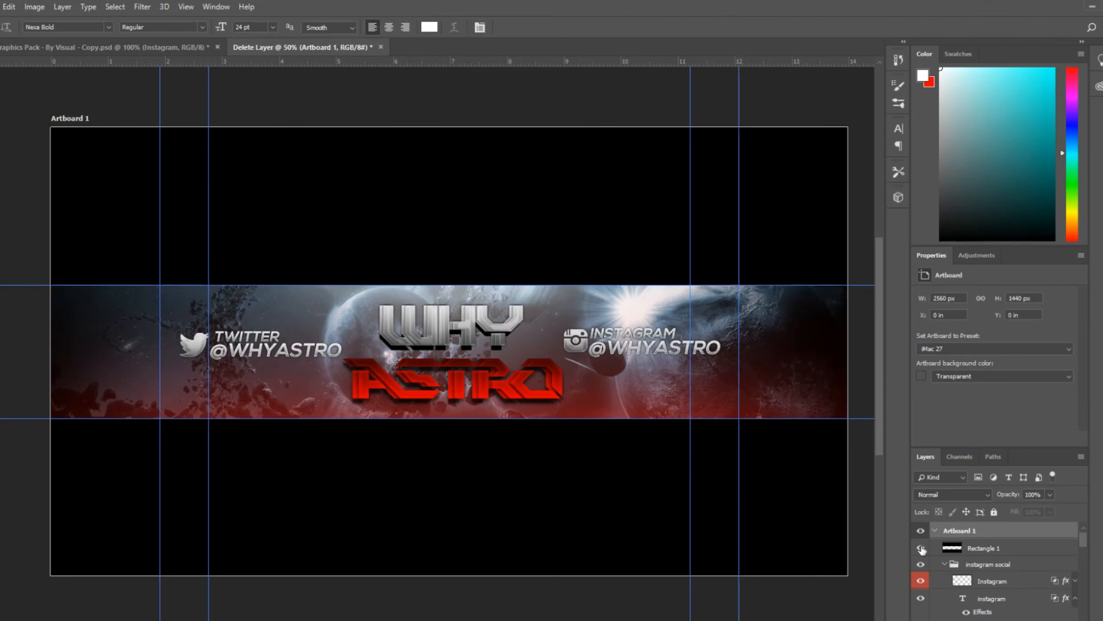